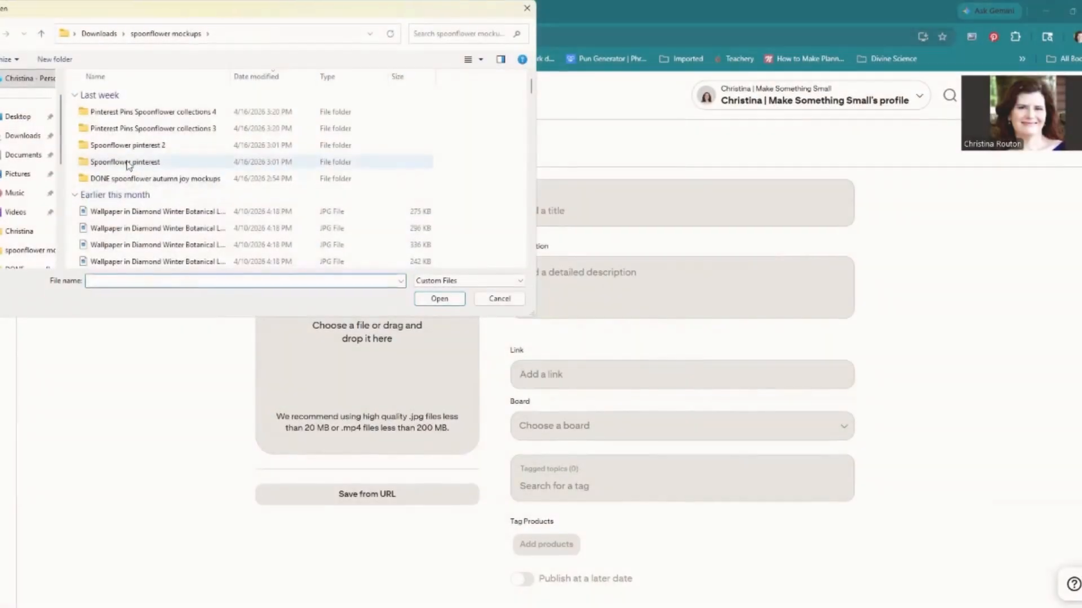
- Upload the images Pin 1 through Pin 10 from the Spoonflower pinterest folder
double_click(126, 128)
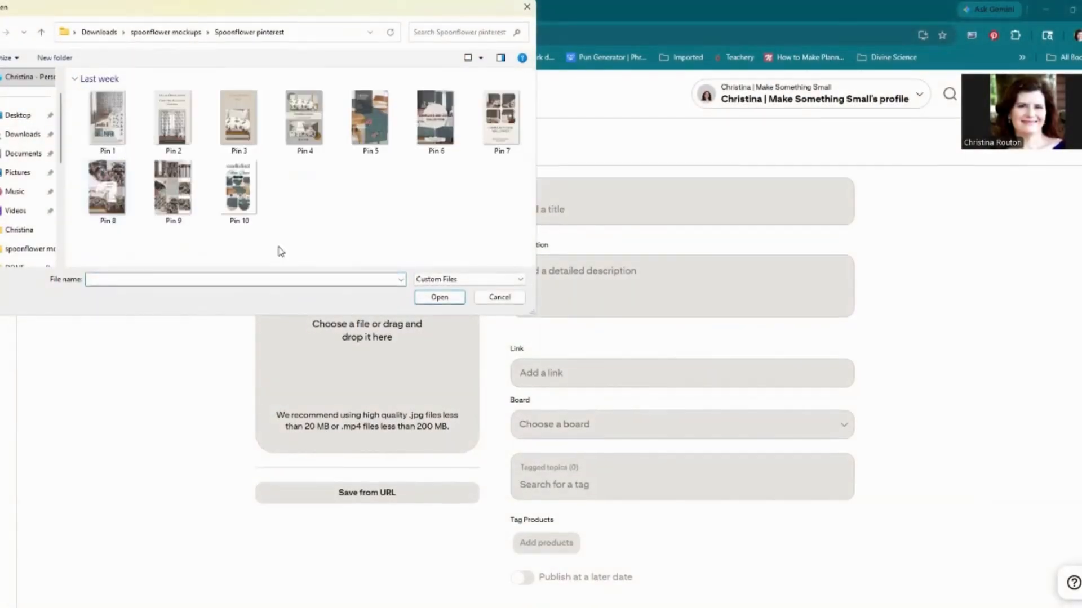
left_click(101, 123)
left_click(238, 186, "shift")
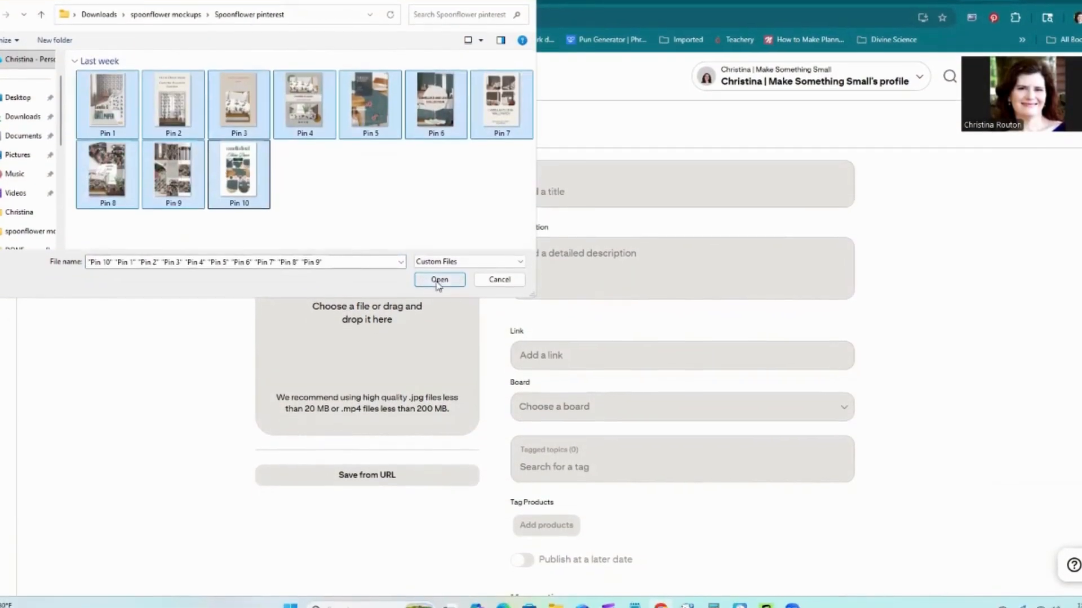
left_click(439, 280)
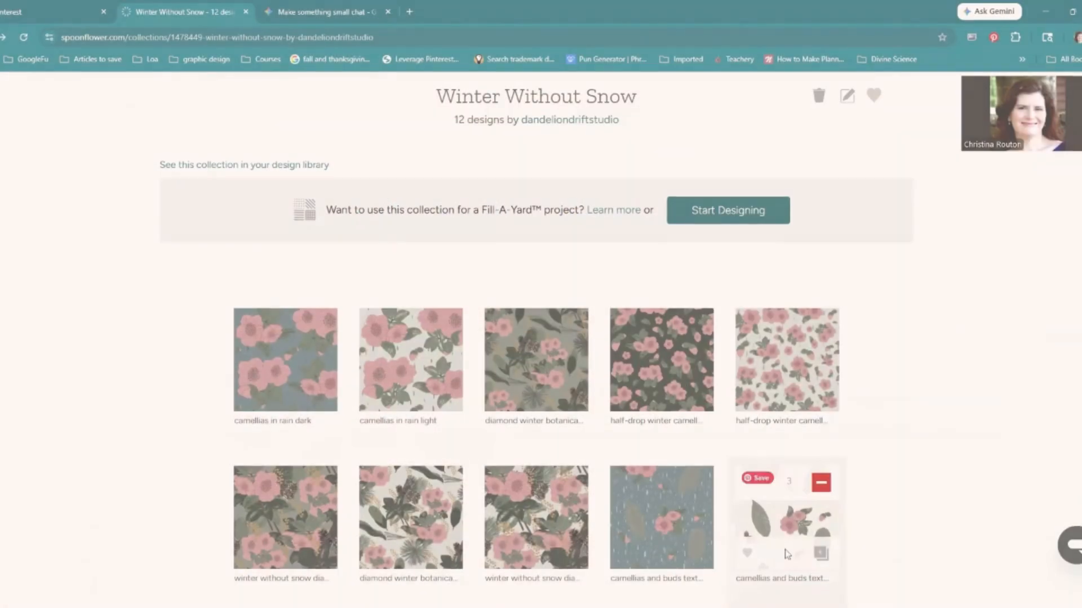
- Open the light camellias and buds texture design from the Winter Without Snow collection and show its wallpaper version's bedroom preview
left_click(792, 521)
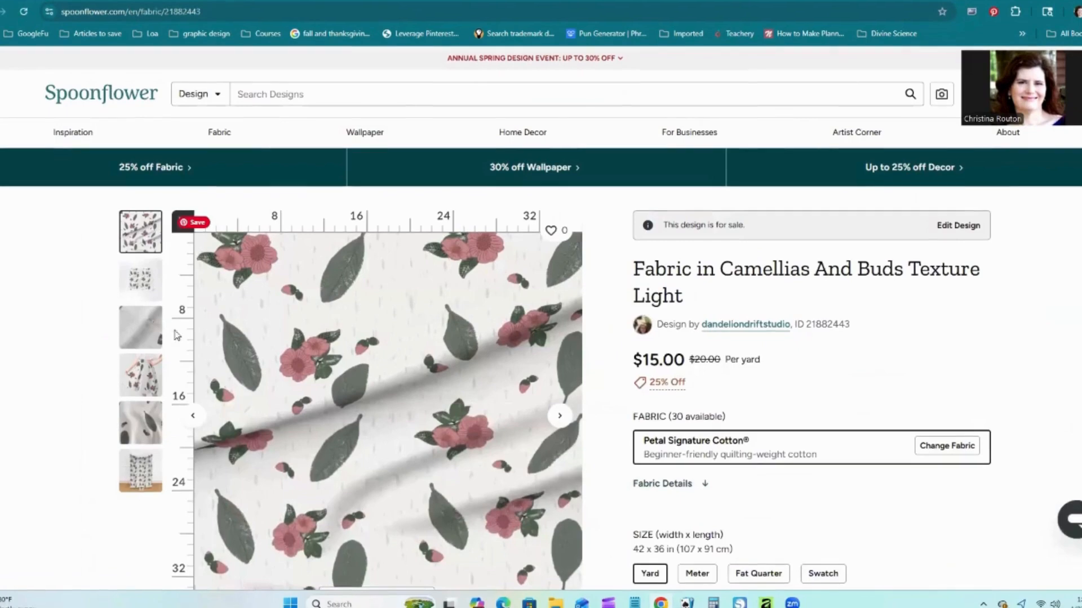
scroll(163, 410, "down", 7)
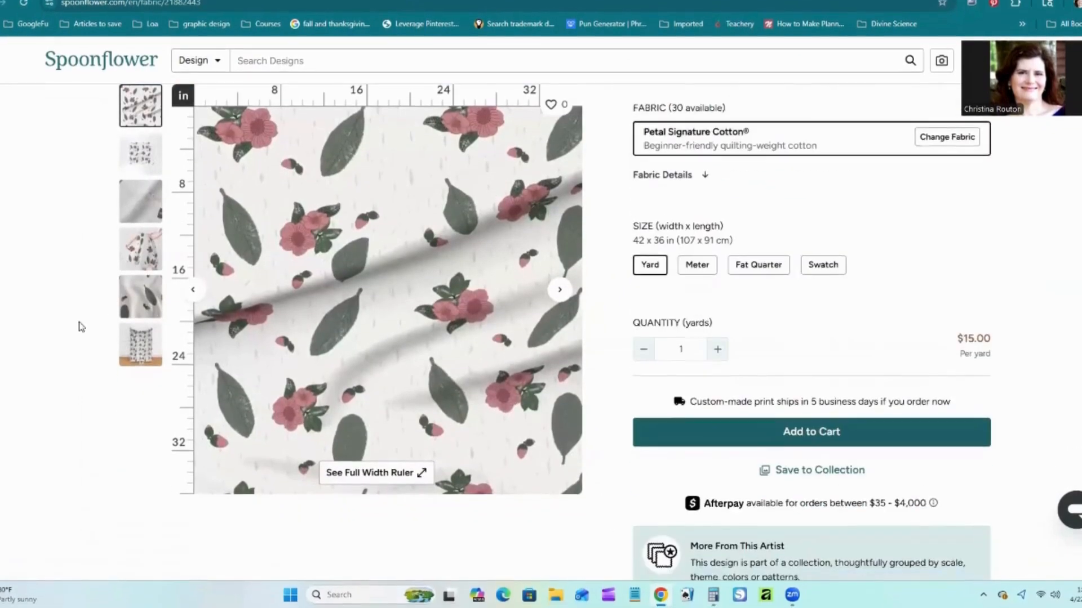
scroll(124, 395, "down", 15)
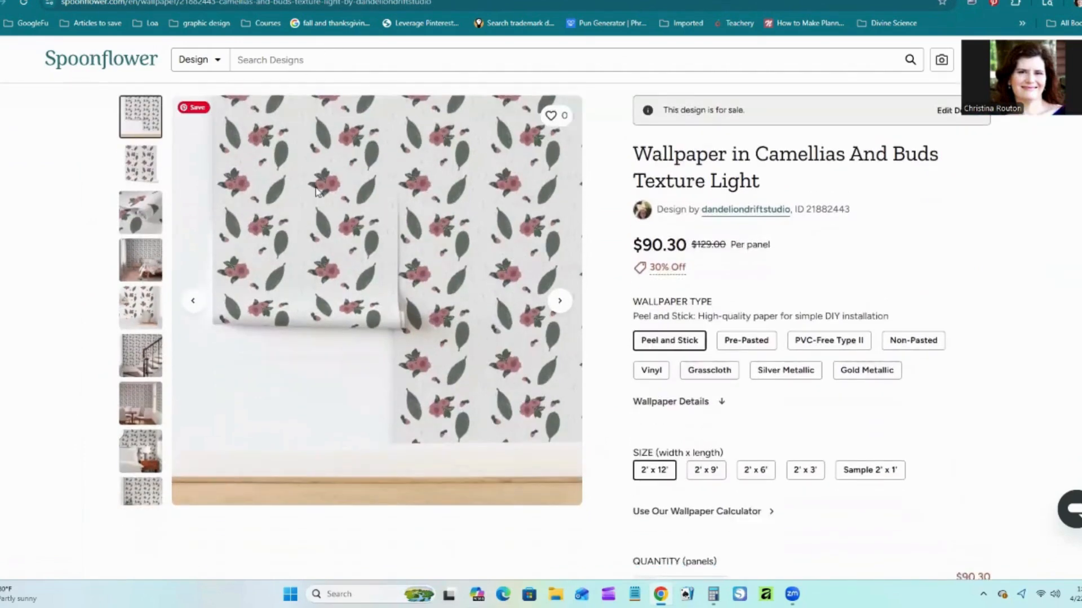
left_click(145, 265)
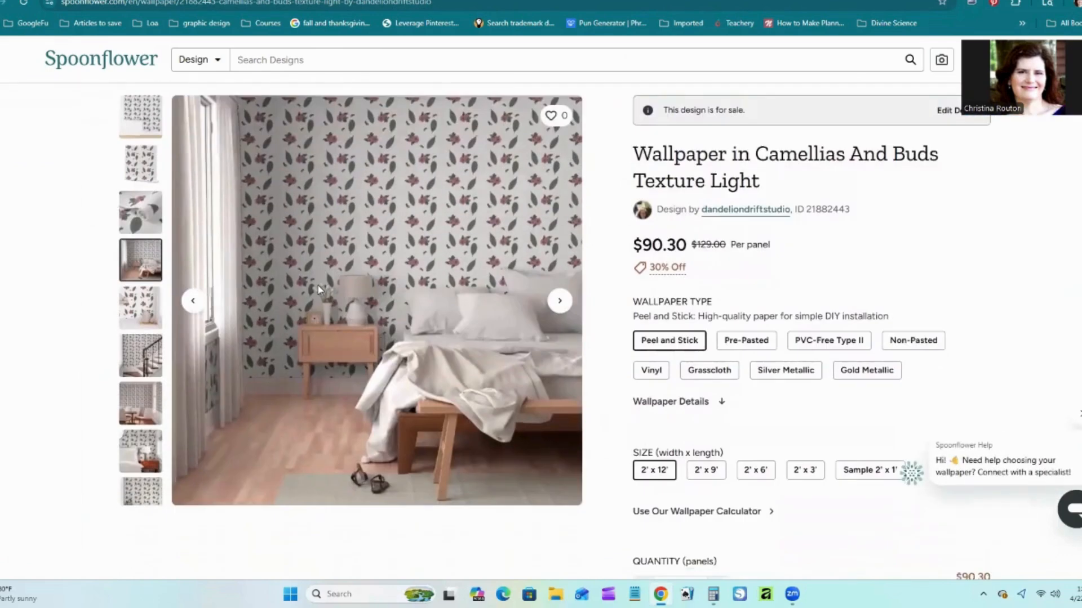
- Copy the wallpaper's details from the Peel and Stick heading through the design description and dimensions
scroll(625, 241, "down", 4)
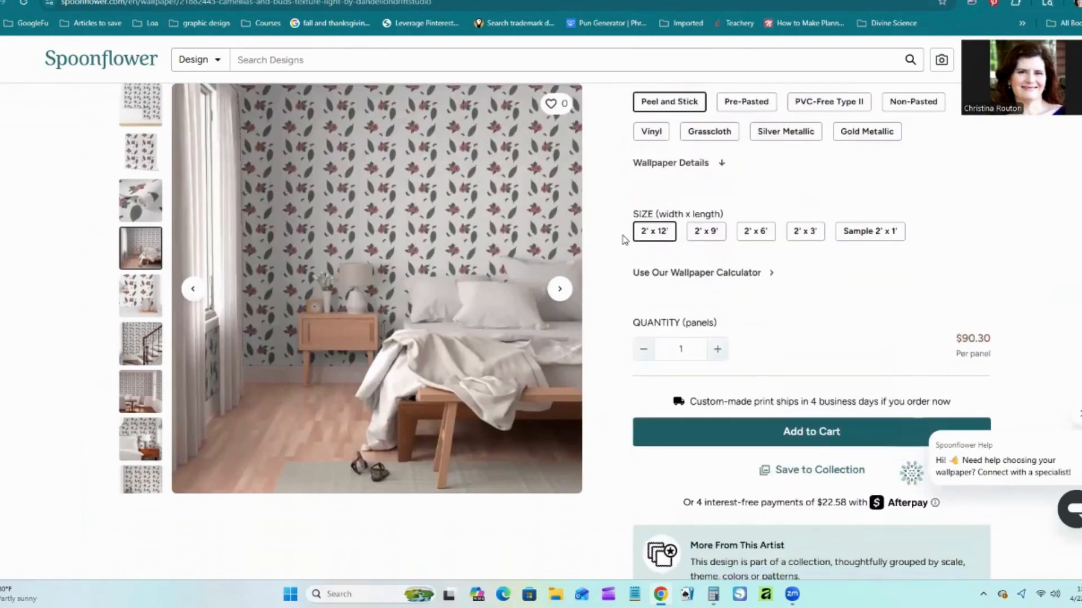
scroll(624, 240, "down", 5)
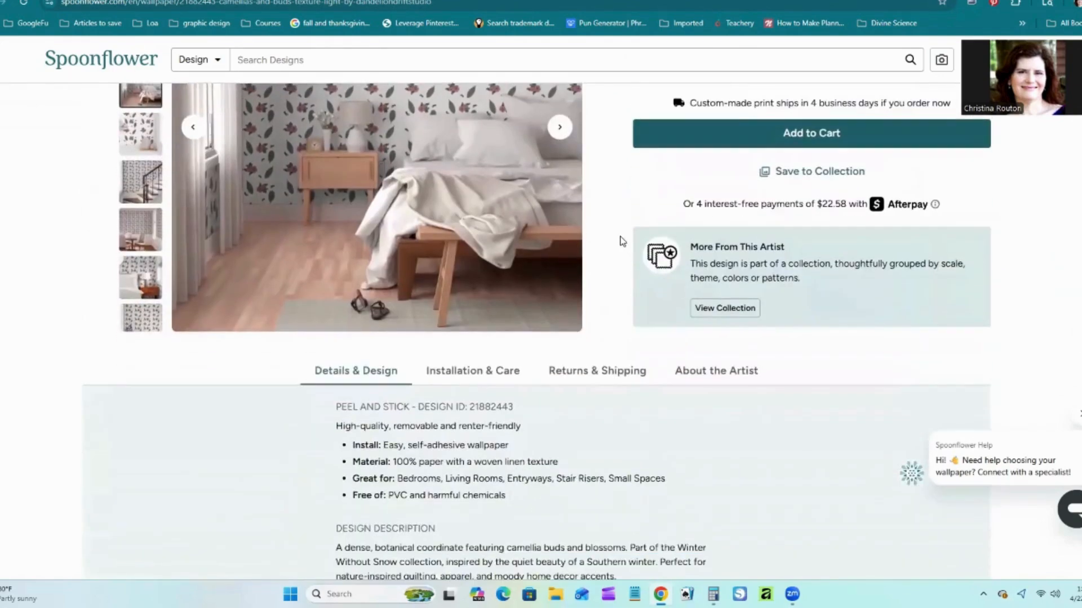
scroll(622, 241, "down", 4)
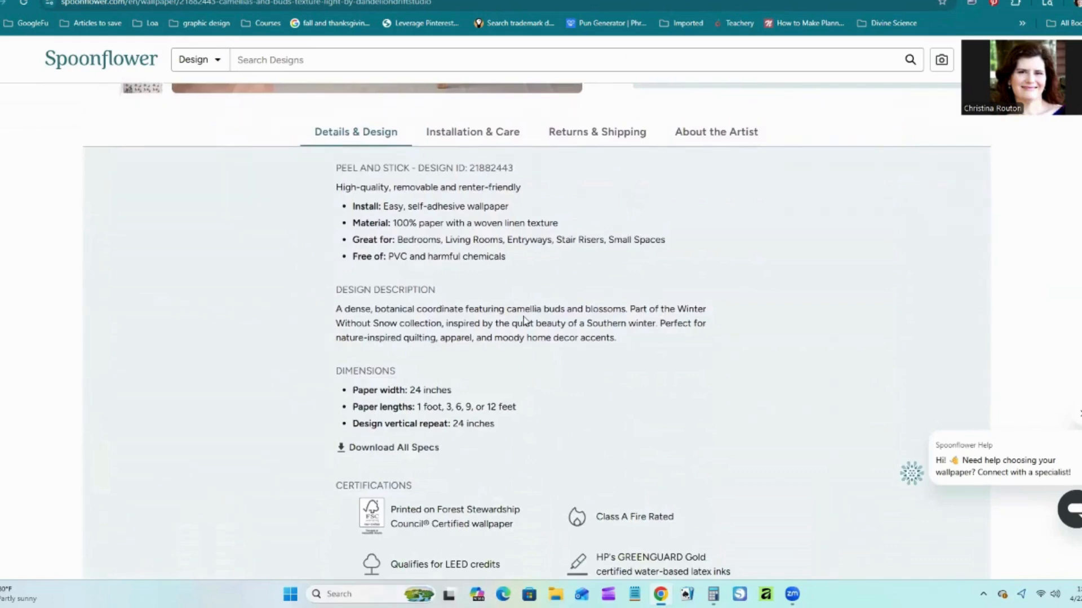
left_click_drag(336, 169, 544, 427)
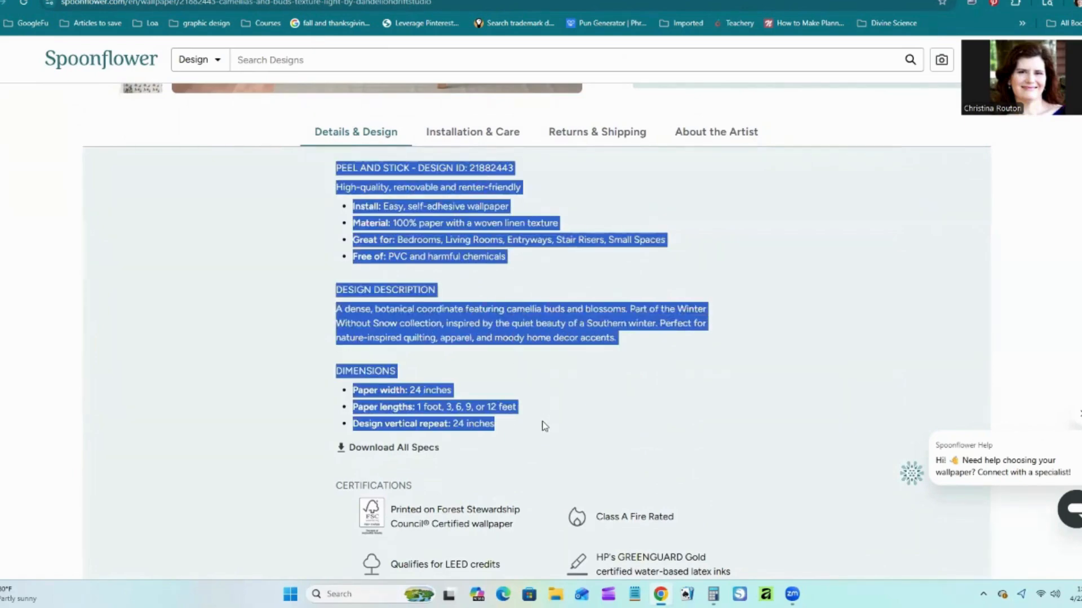
right_click(500, 337)
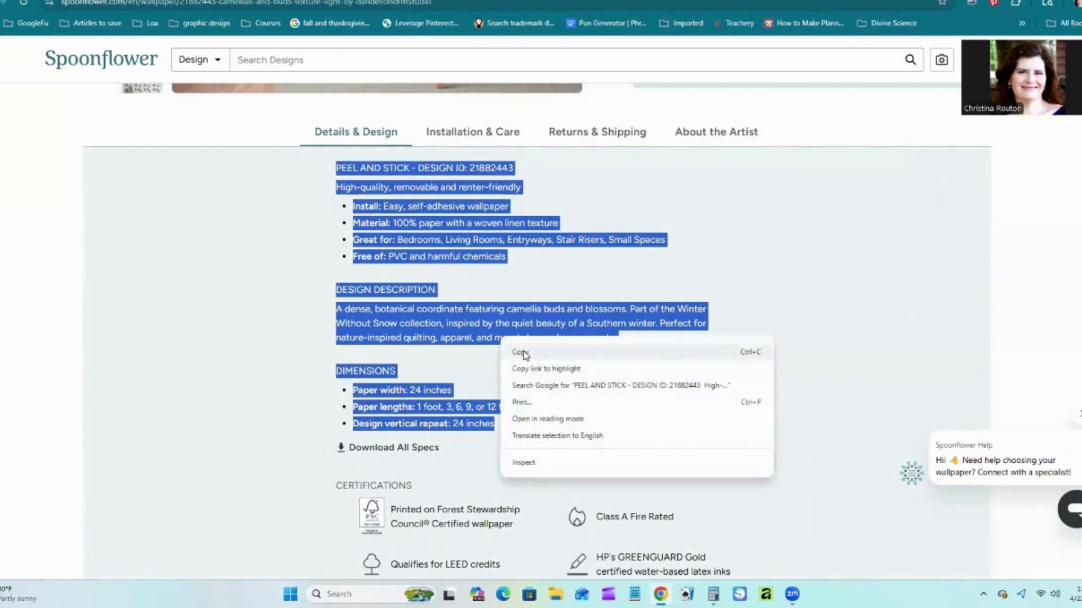
left_click(520, 353)
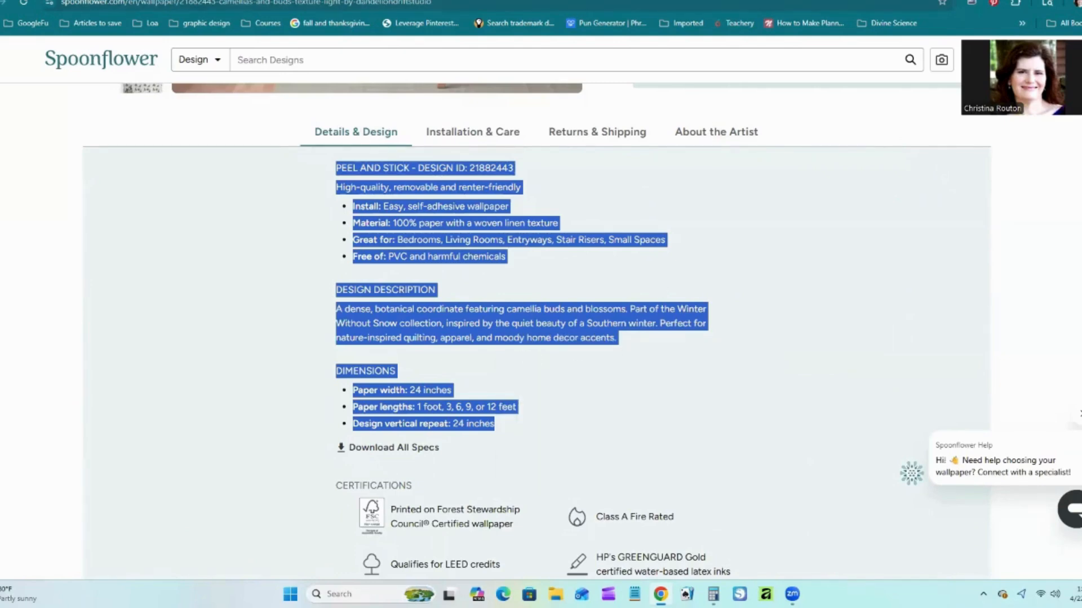
- Switch to the Gemini chat and ask it to shorten the Spoonflower camellia and buds wallpaper description to 800 characters
key("ctrl+Tab")
scroll(572, 335, "down", 15)
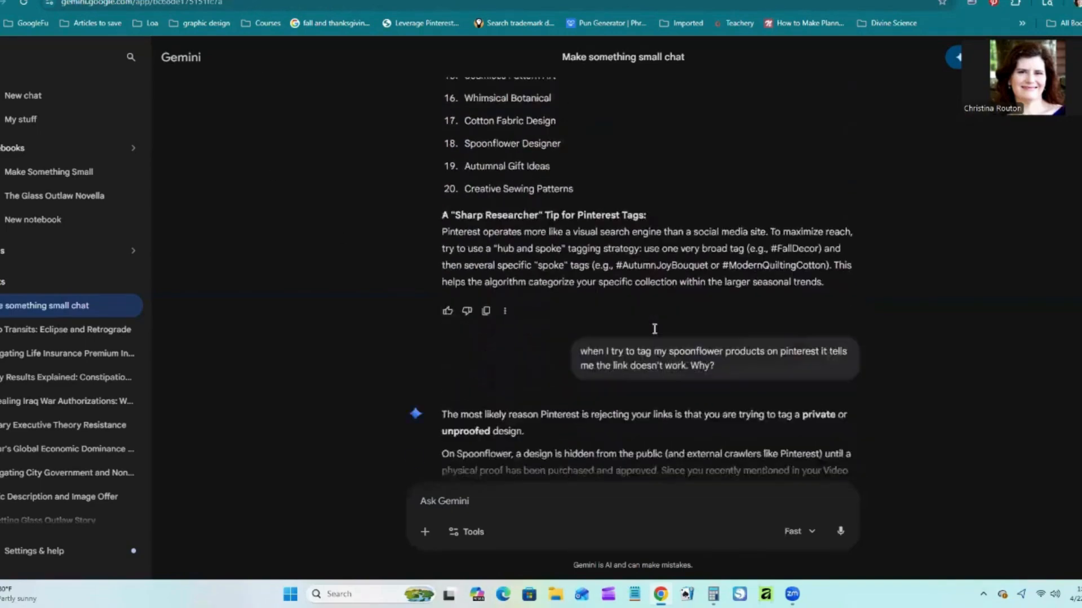
scroll(642, 321, "down", 3)
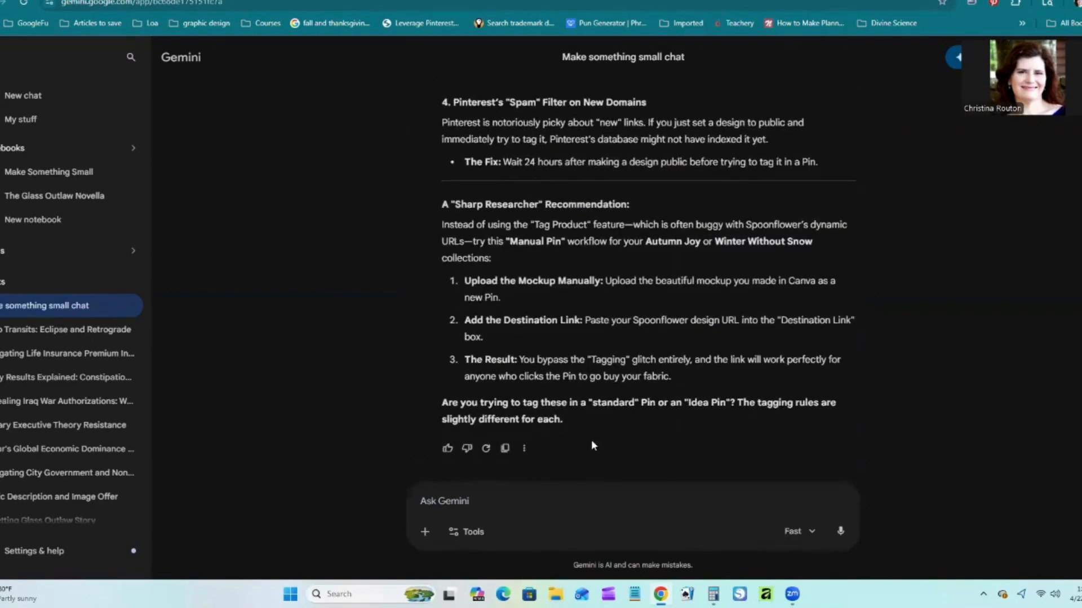
left_click(445, 497)
type("This is the do")
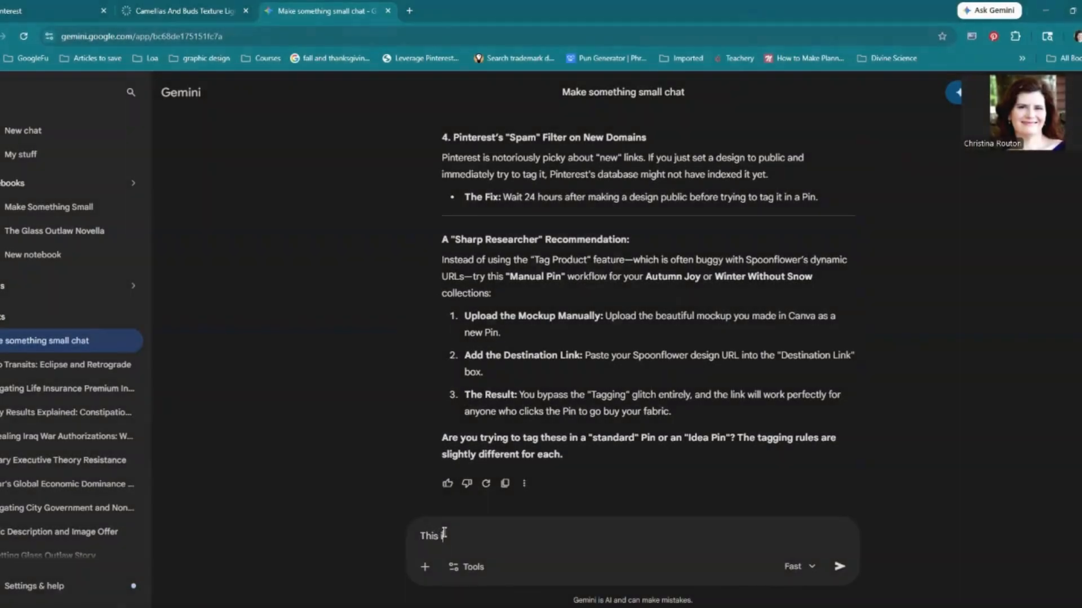
type("scription from the camellia and ")
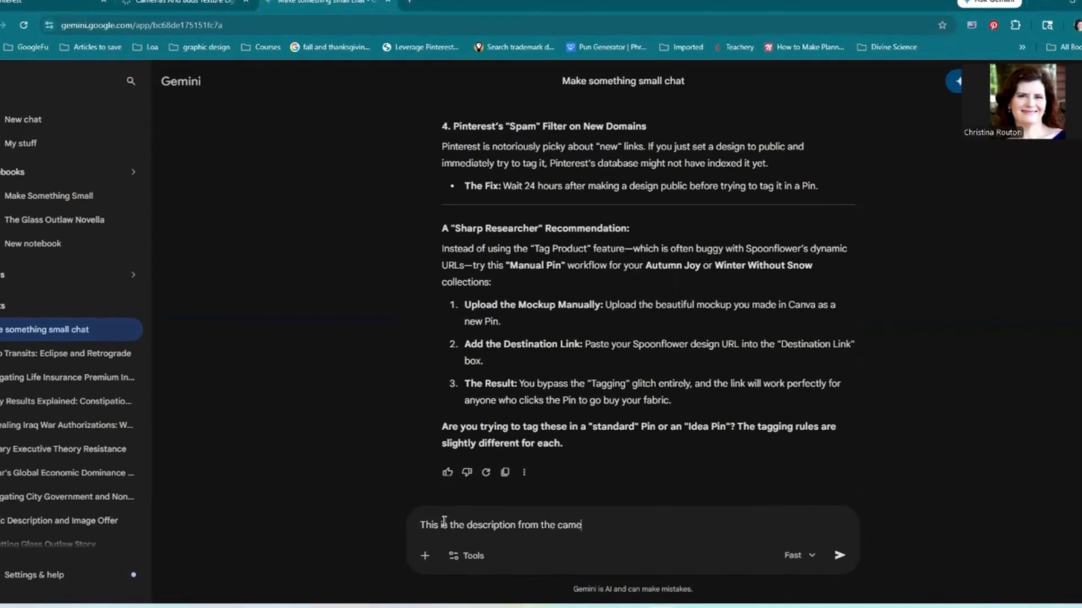
type("buds wallpaper on spo")
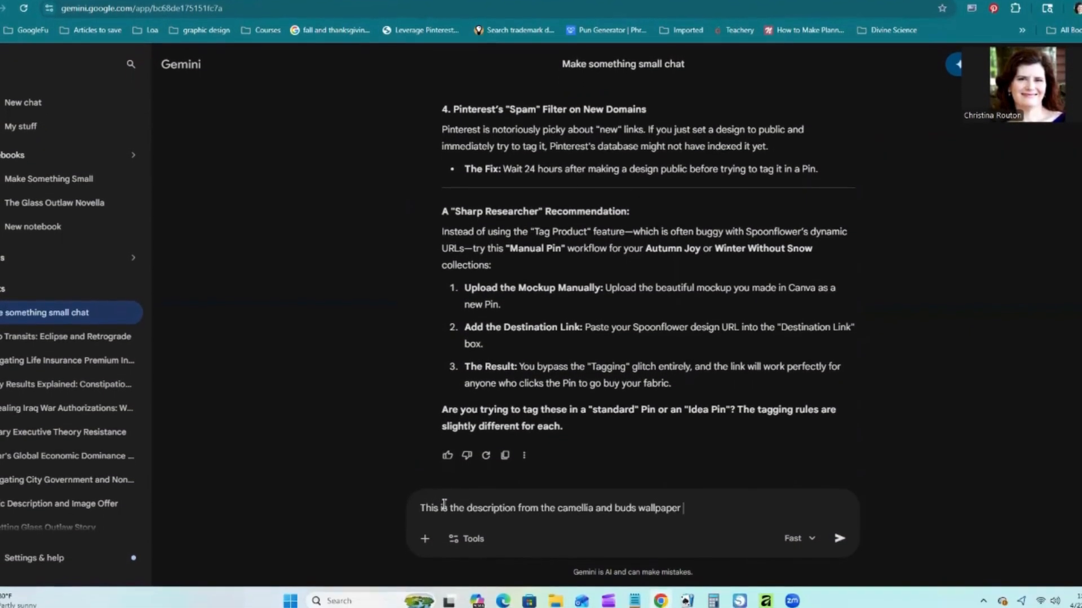
type("onflower. Plea")
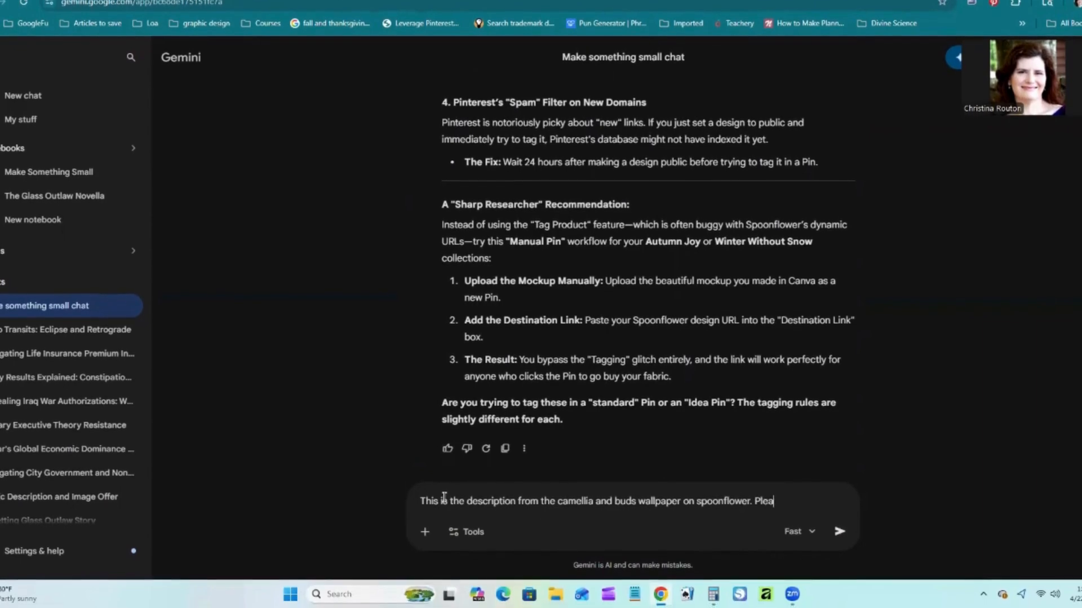
type("se shorten it to 800 characters.")
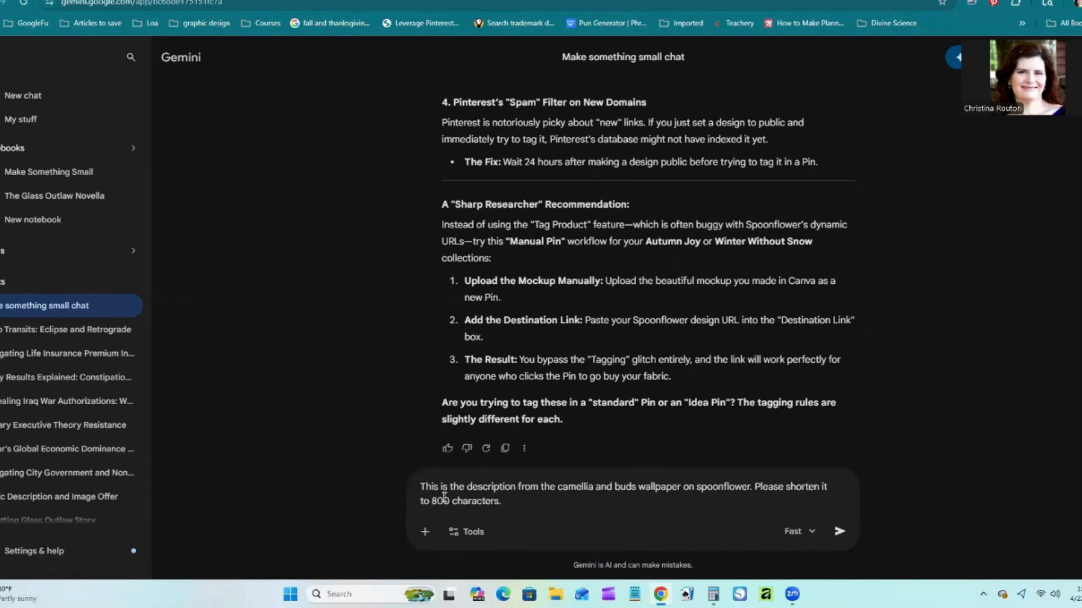
key("Return")
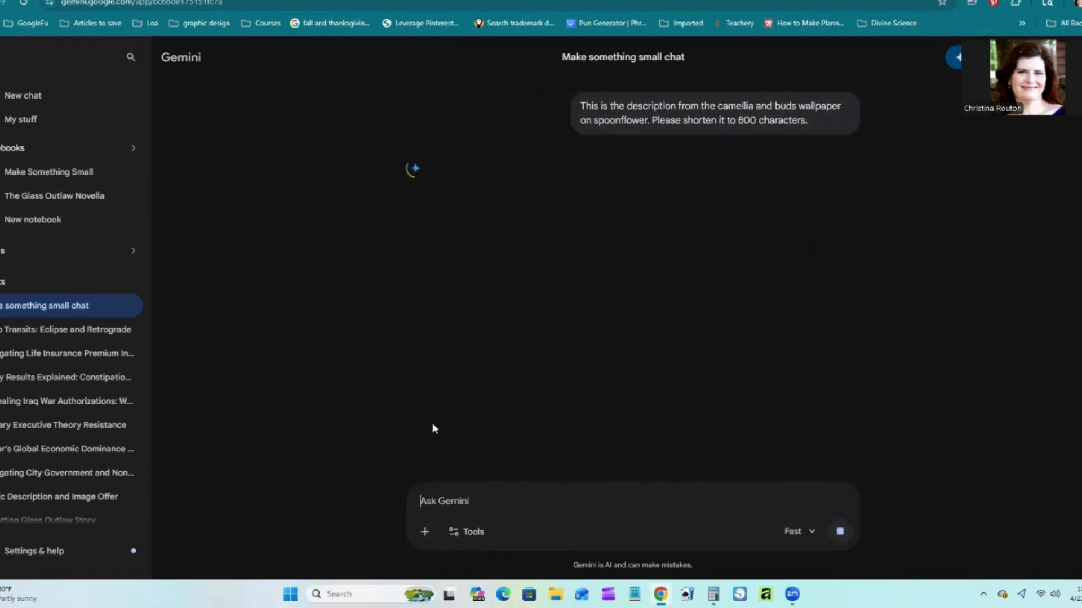
- Paste the copied wallpaper details into the Gemini chat and submit them
right_click(445, 501)
left_click(477, 381)
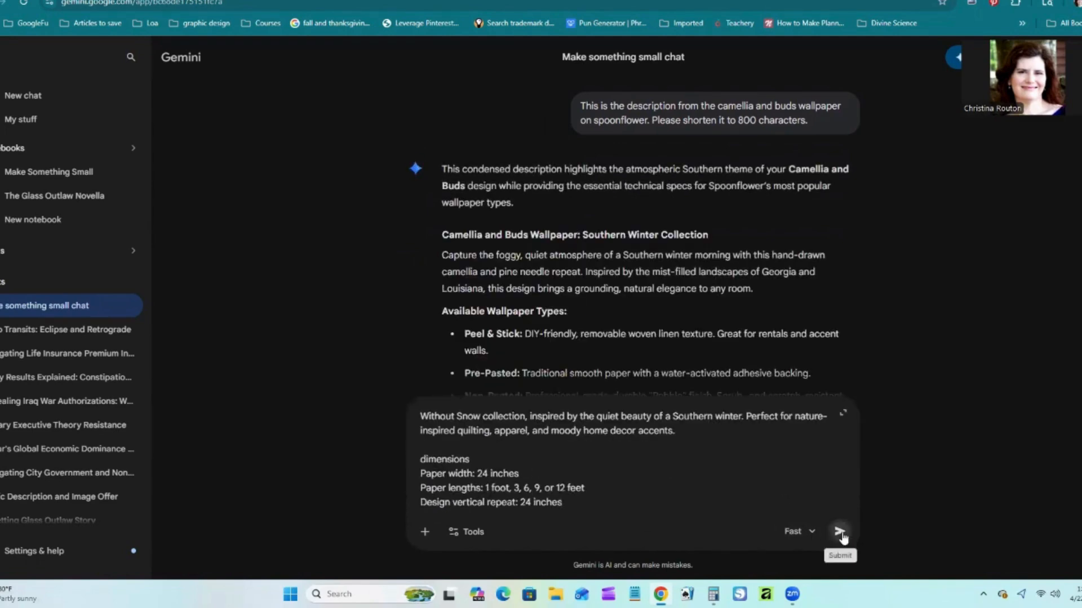
left_click(838, 529)
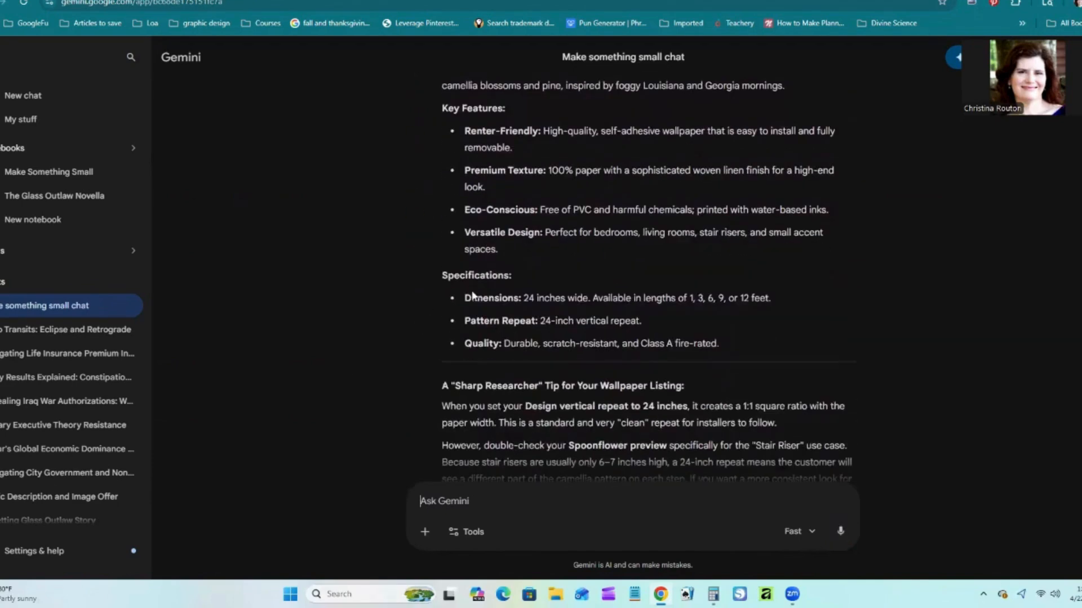
- Copy Gemini's shortened description, from its title through the Quality line, into an empty Notepad document
scroll(473, 296, "down", 1)
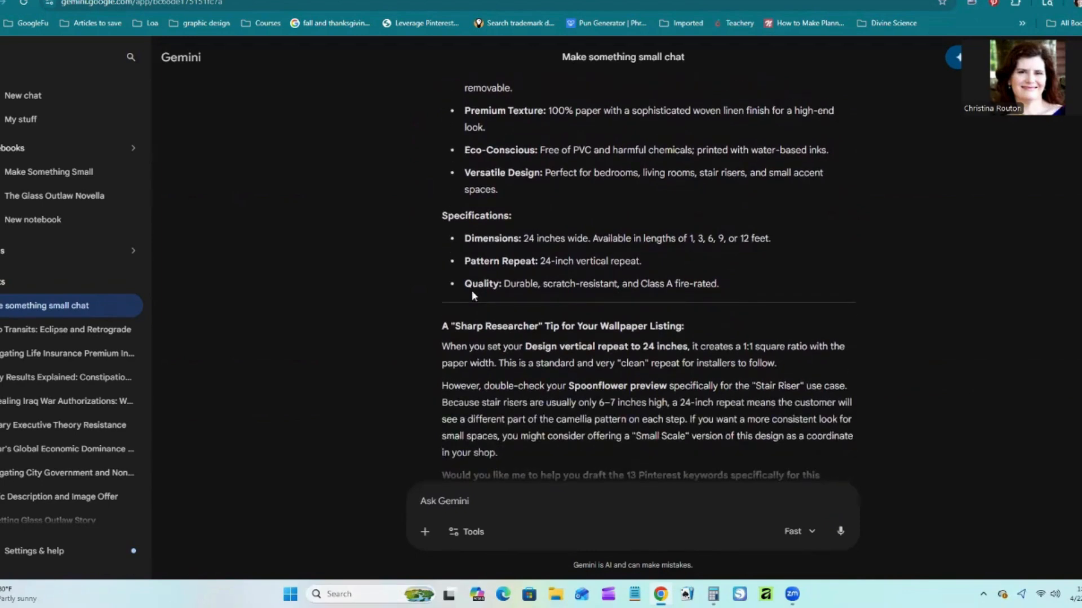
scroll(472, 294, "up", 2)
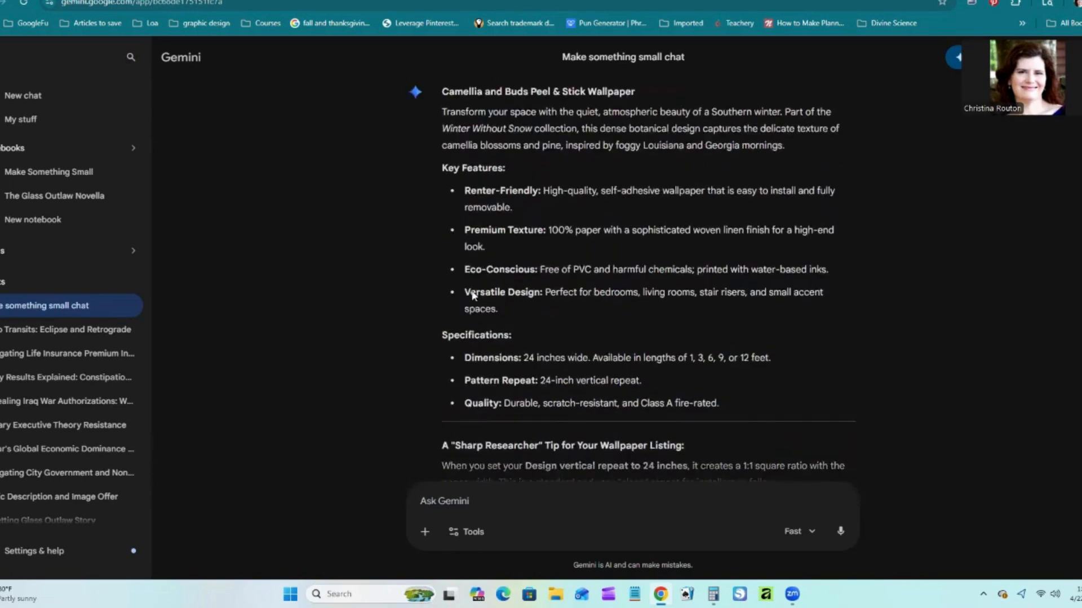
left_click_drag(444, 88, 725, 404)
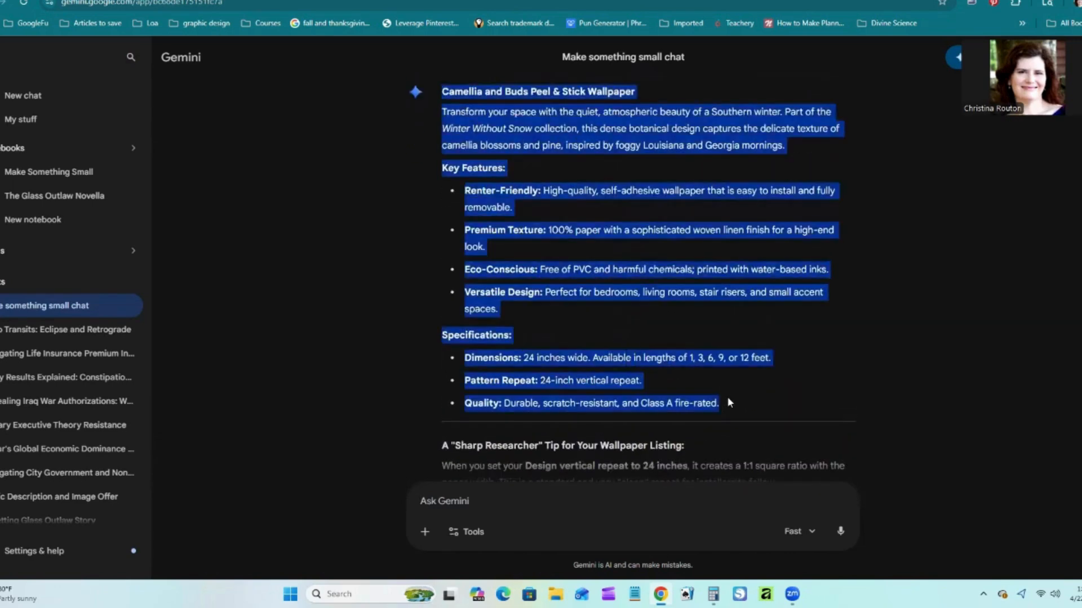
left_click(634, 594)
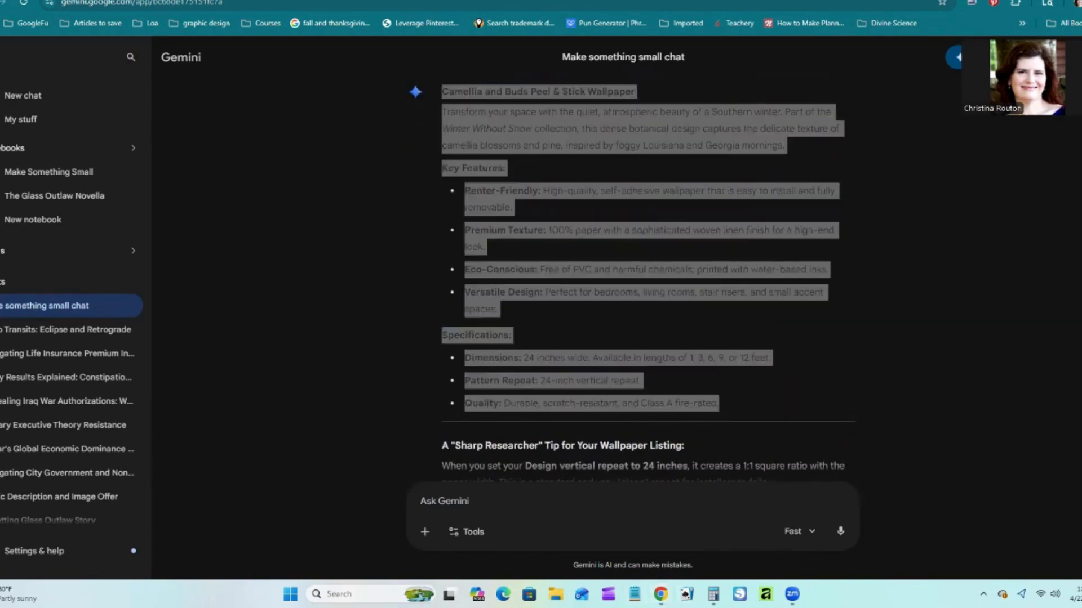
left_click(340, 24)
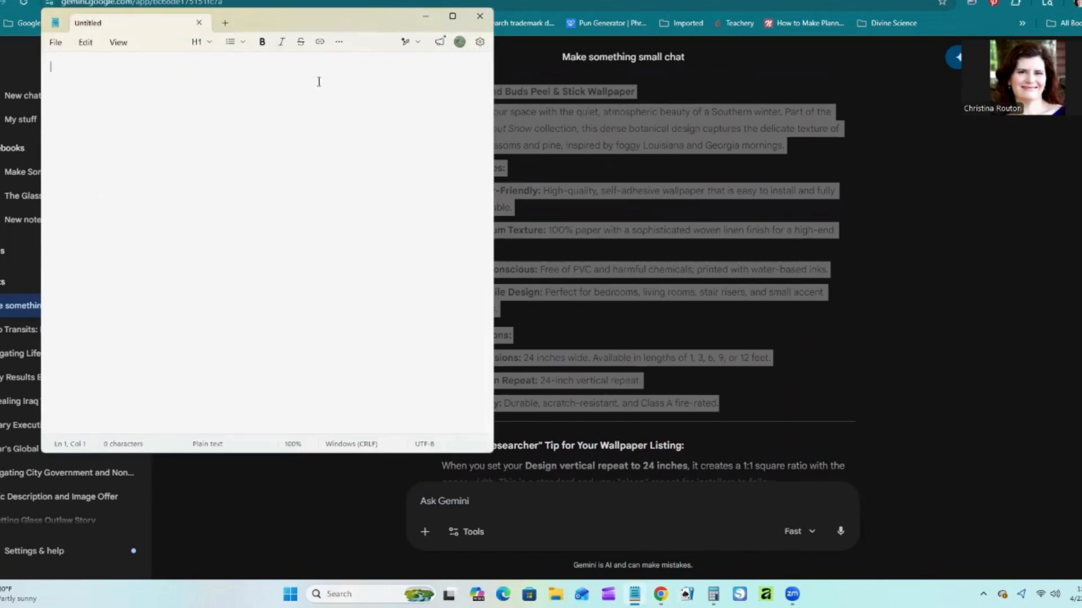
right_click(69, 76)
left_click(165, 89)
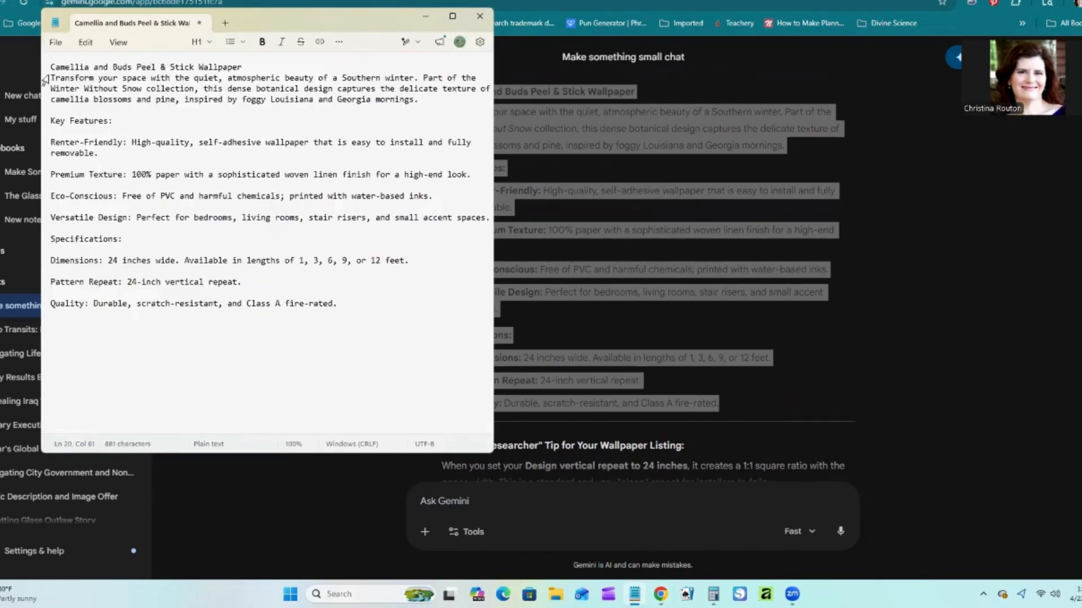
- Add a copy of the title "Camellia and Buds Peel & Stick Wallpaper" above the description, separated by a blank line
left_click(51, 66)
key("Return")
key("Return")
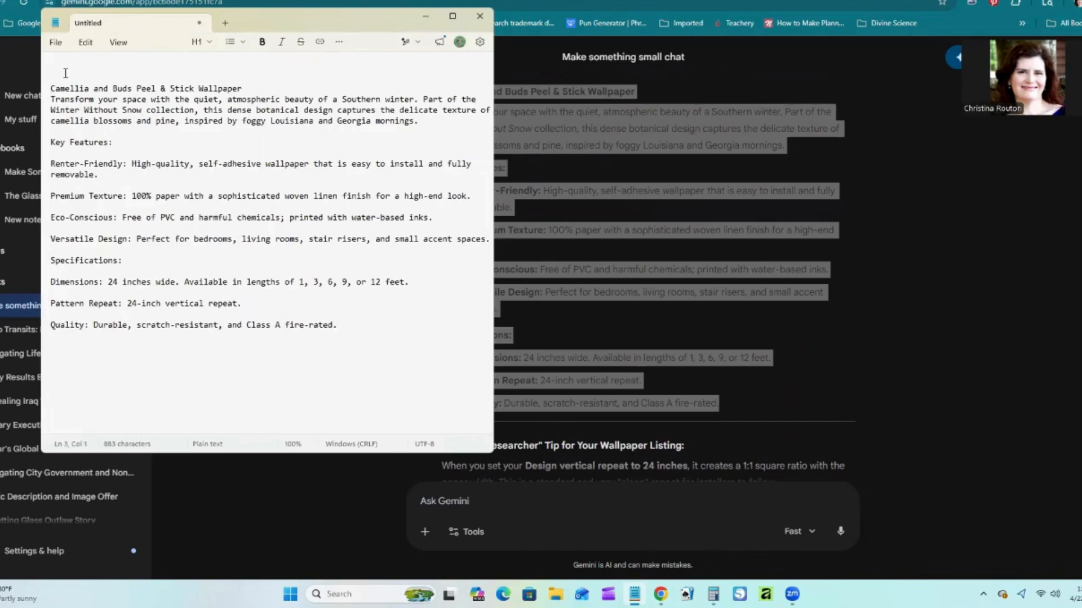
left_click_drag(56, 87, 241, 90)
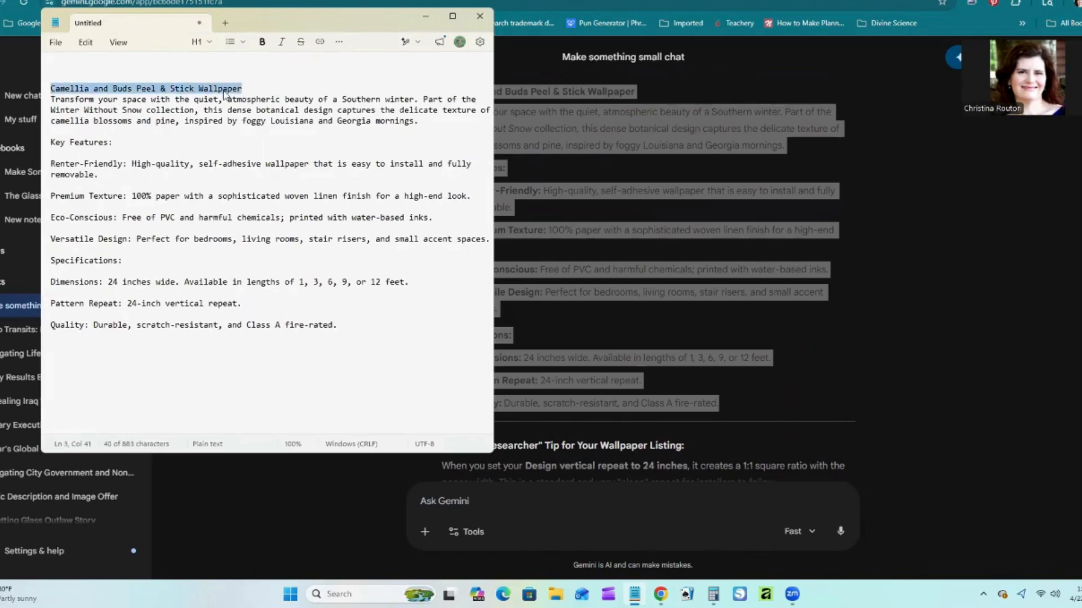
right_click(225, 93)
left_click(283, 104)
left_click(65, 66)
right_click(65, 66)
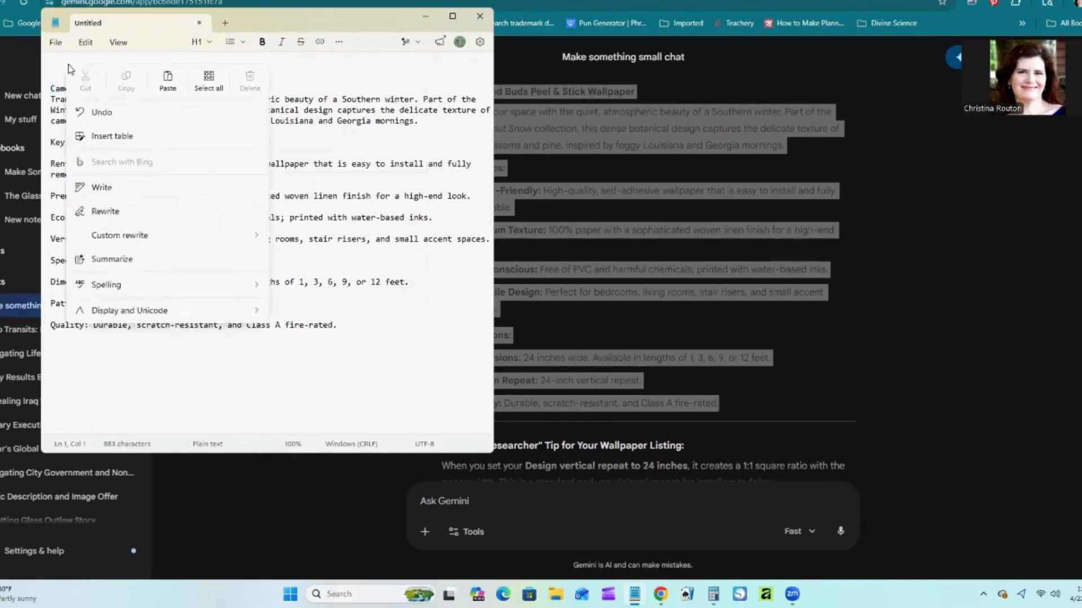
left_click(167, 81)
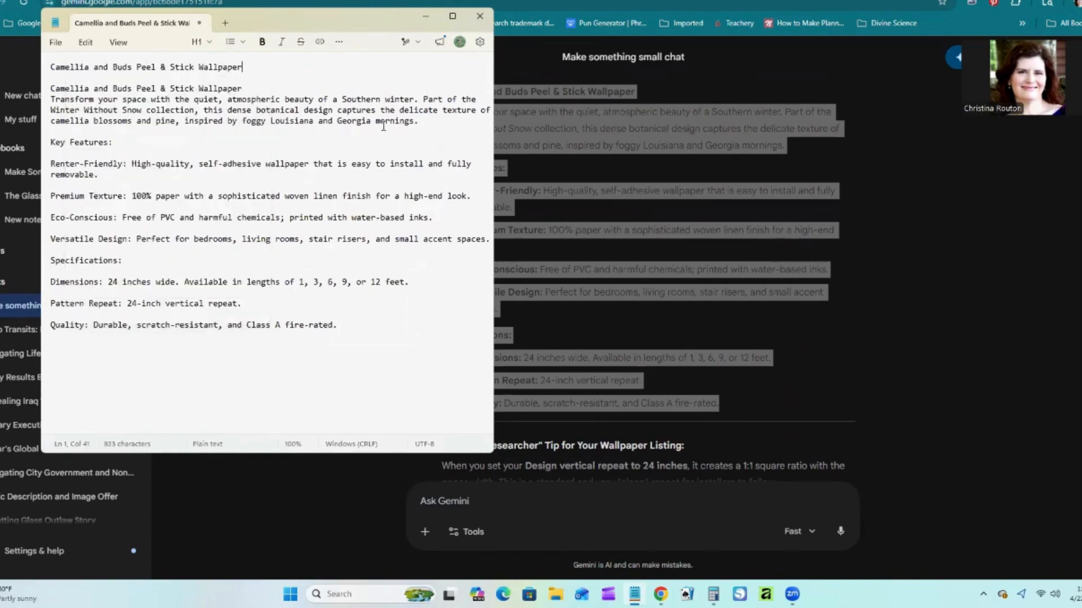
- In the Gemini chat, ask for 20 one word tags to search for on Pinterest for this design
key("alt+Tab")
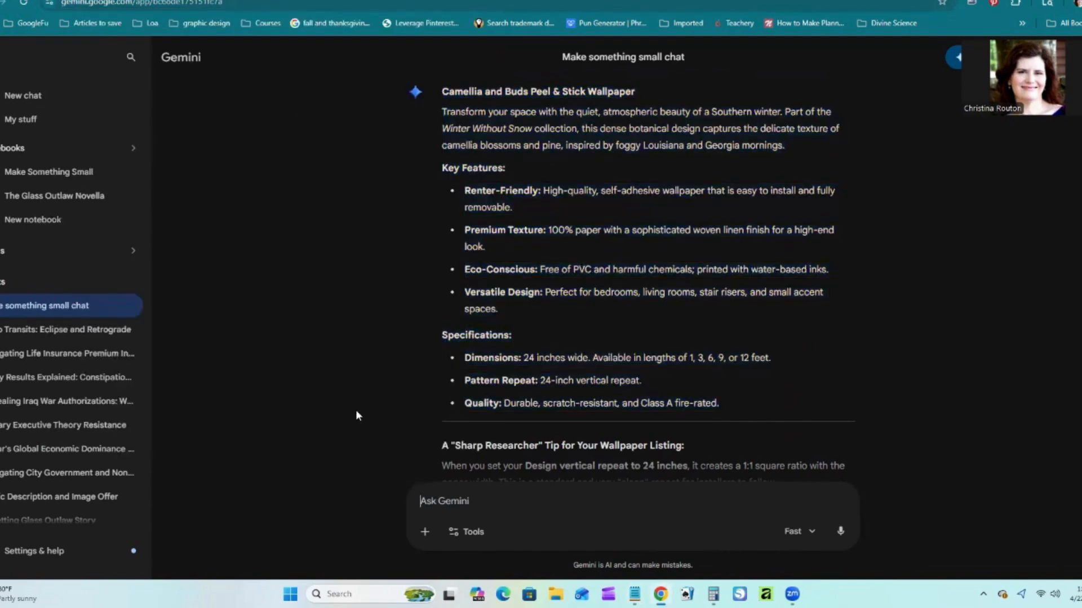
type("Please give me 20 one word tags to search for on pinterest for this design.")
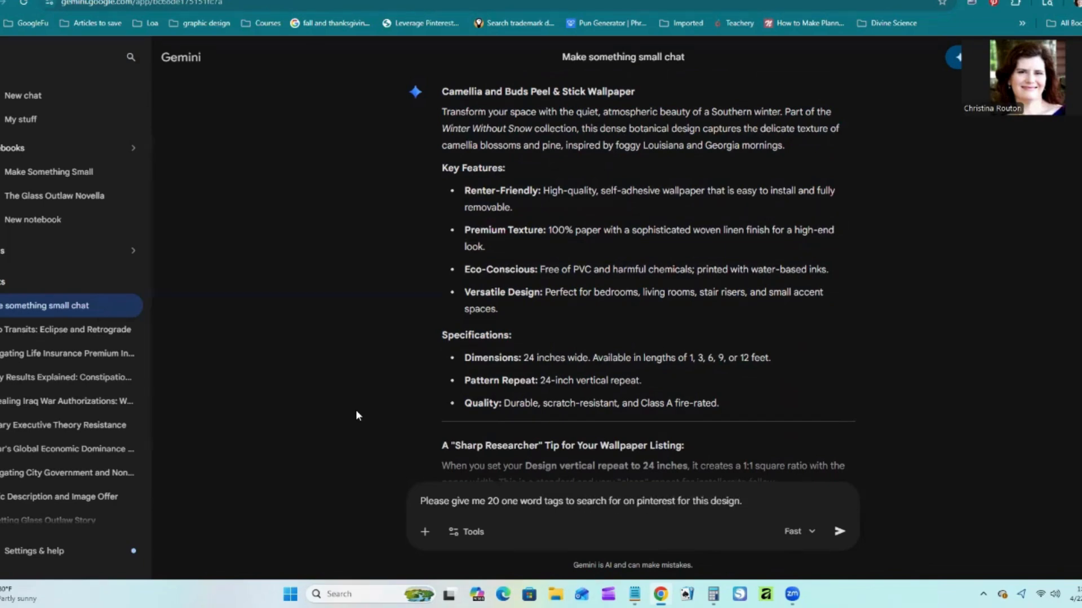
key("Return")
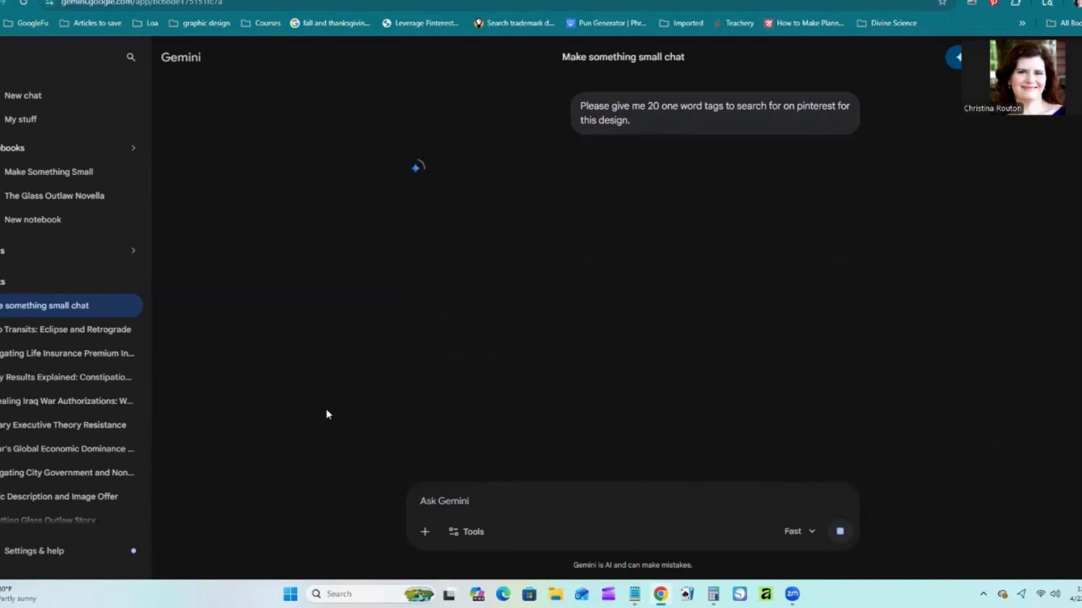
scroll(477, 177, "down", 2)
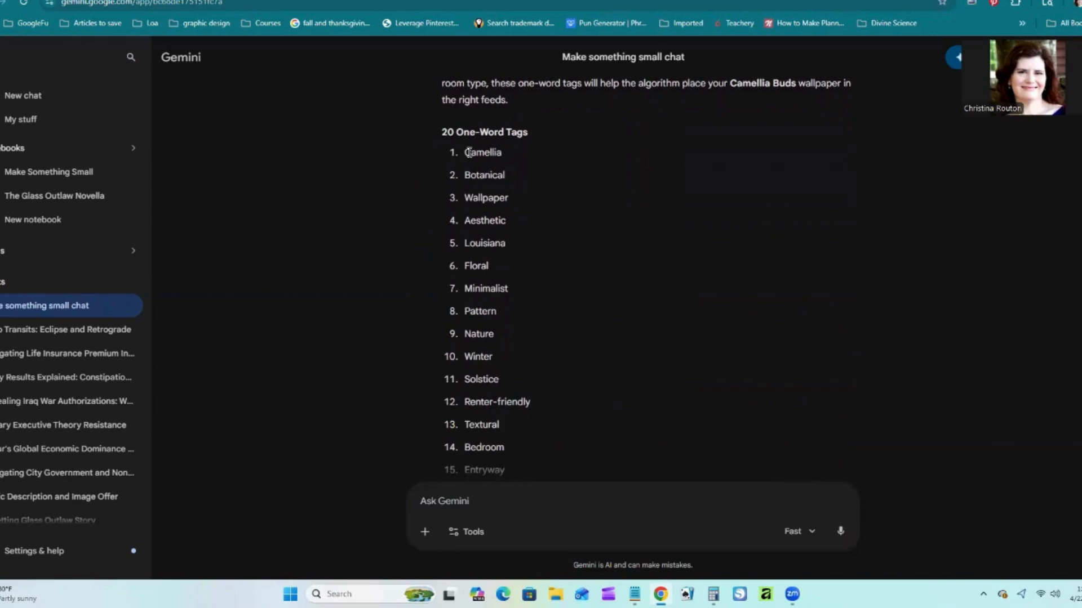
- Copy the list of one-word tags, from Camellia through Southern, out of Gemini's reply
left_click_drag(469, 152, 486, 243)
right_click(487, 243)
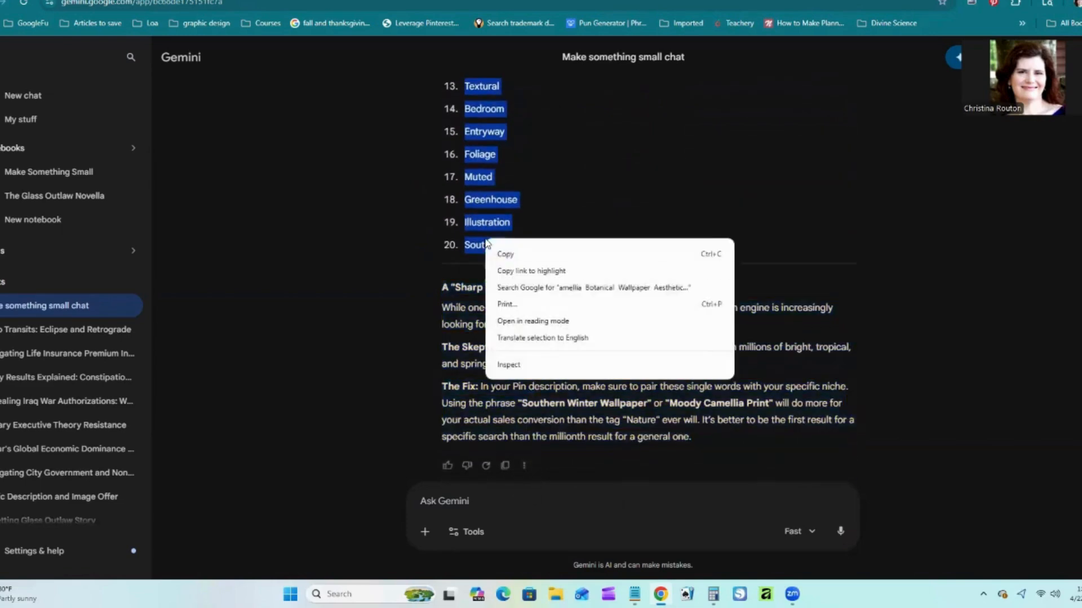
left_click(516, 253)
scroll(573, 390, "up", 3)
scroll(575, 390, "down", 2)
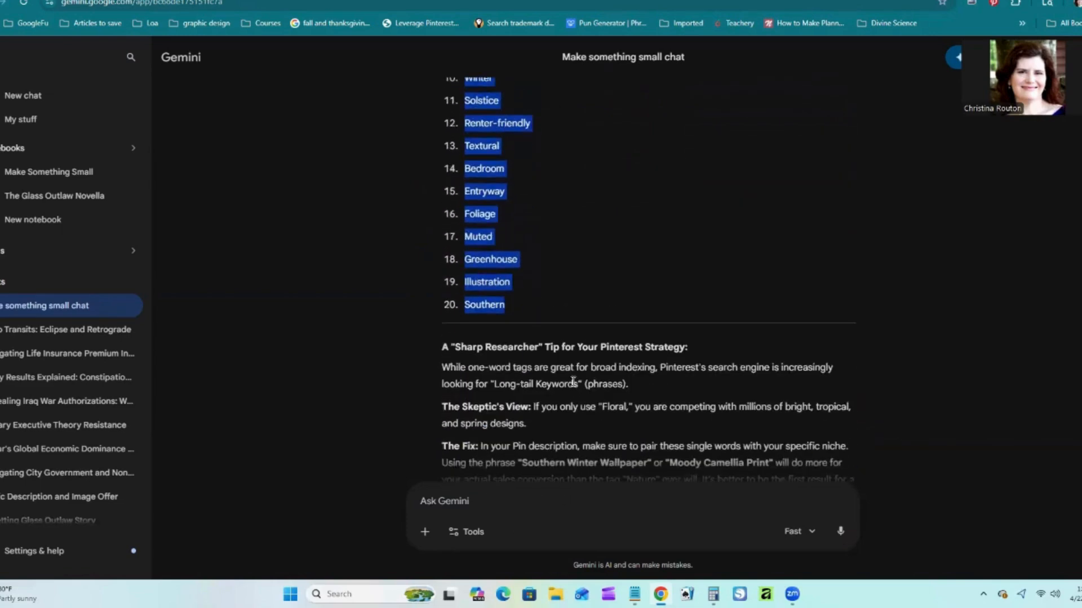
scroll(573, 382, "down", 1)
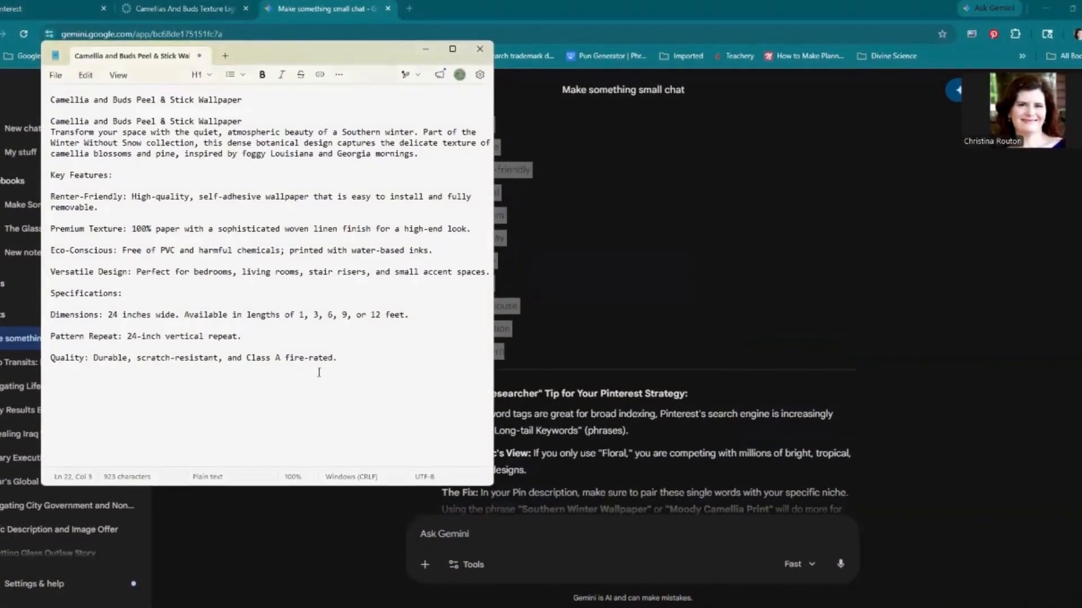
- Paste the copied tags below the Quality line in the Notepad document
left_click(361, 358)
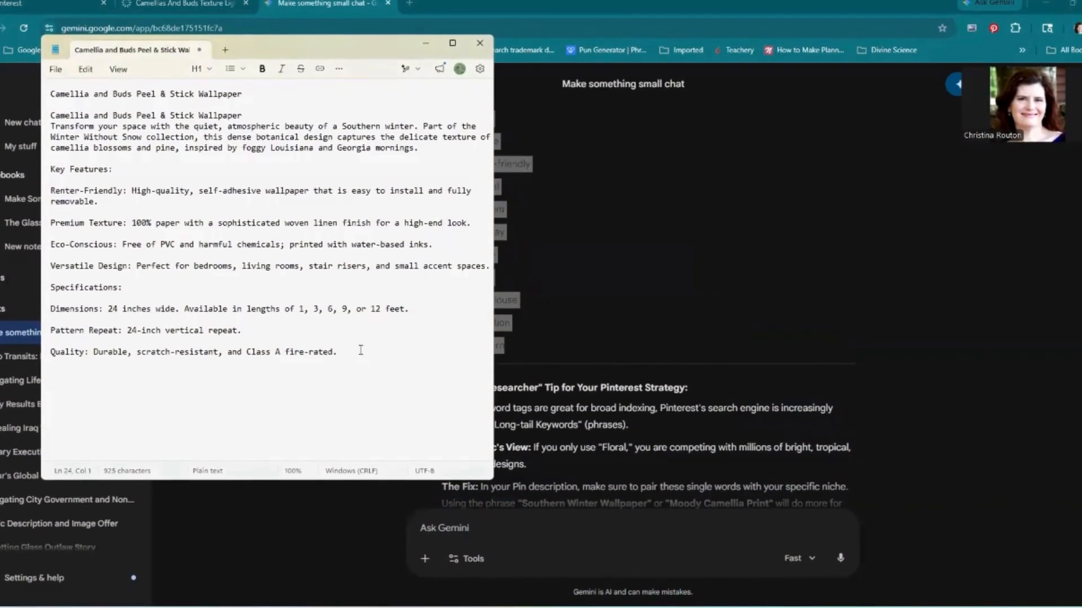
key("Return")
key("Return")
right_click(58, 386)
left_click(159, 347)
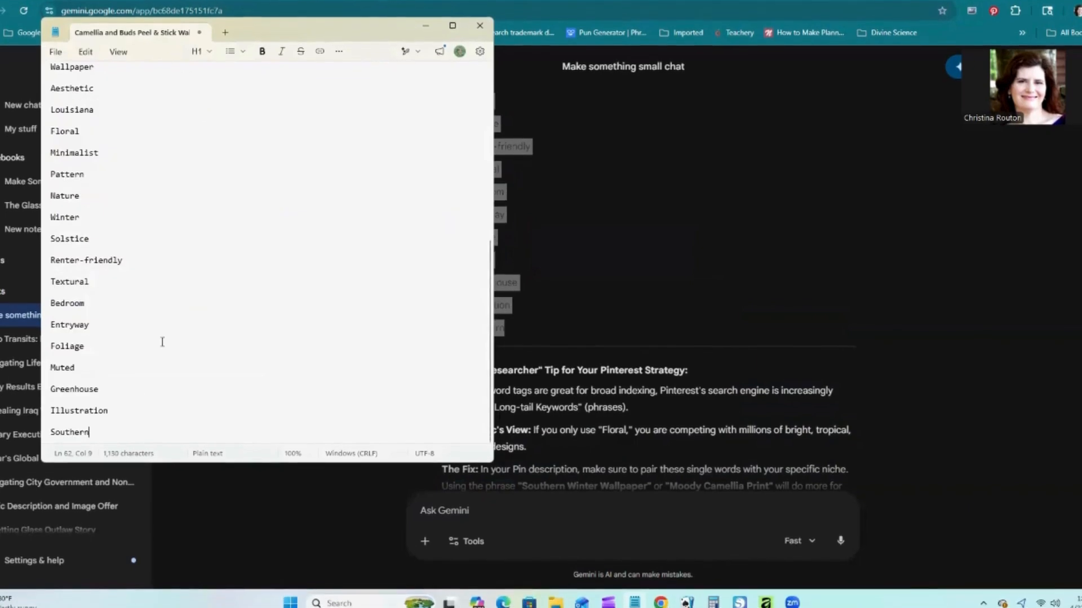
scroll(142, 97, "up", 10)
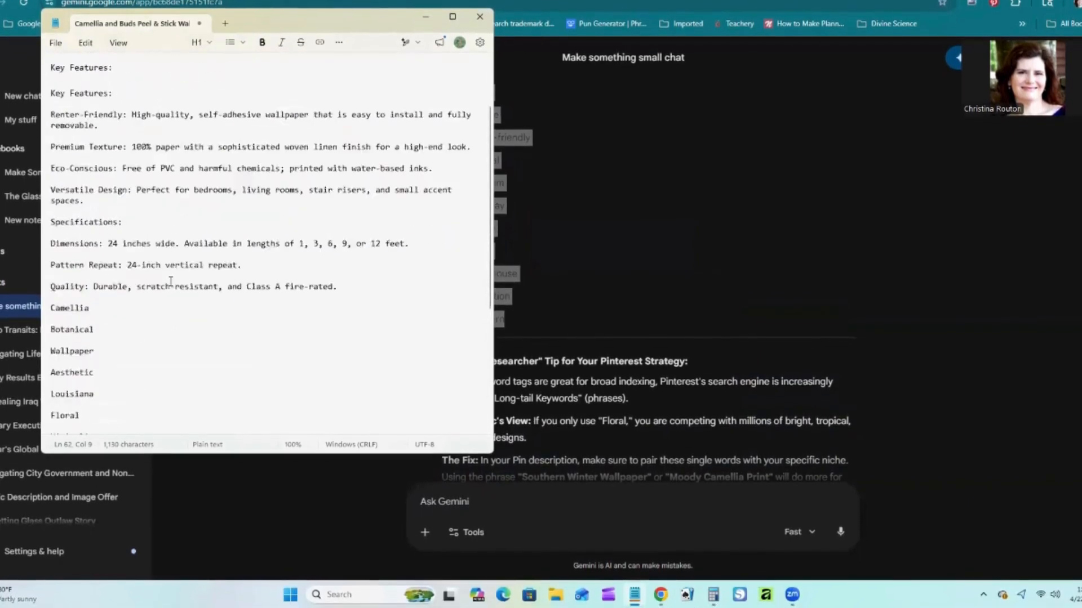
- Switch to the Spoonflower page for the Camellias And Buds Texture Light wallpaper and copy its web address
left_click(426, 19)
left_click(405, 1)
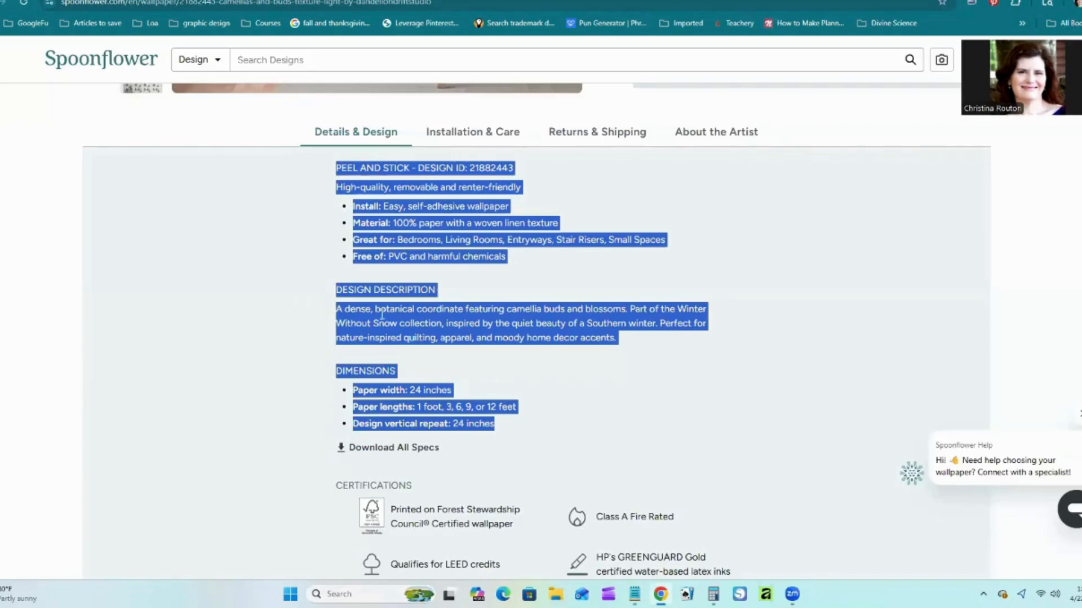
left_click(302, 313)
scroll(428, 364, "up", 5)
scroll(427, 365, "up", 8)
left_click(191, 3)
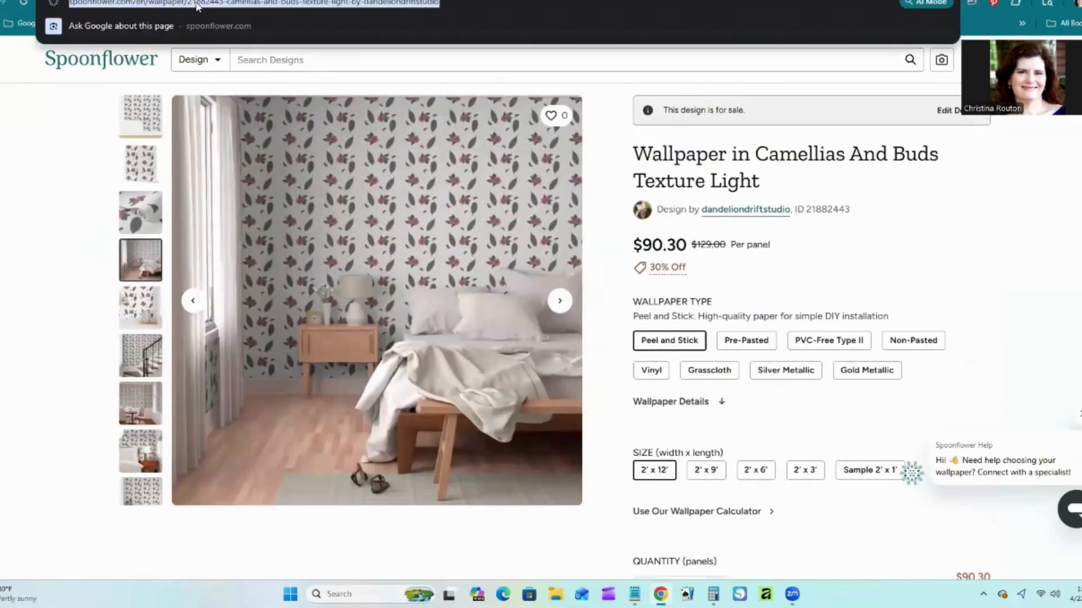
right_click(191, 3)
left_click(226, 117)
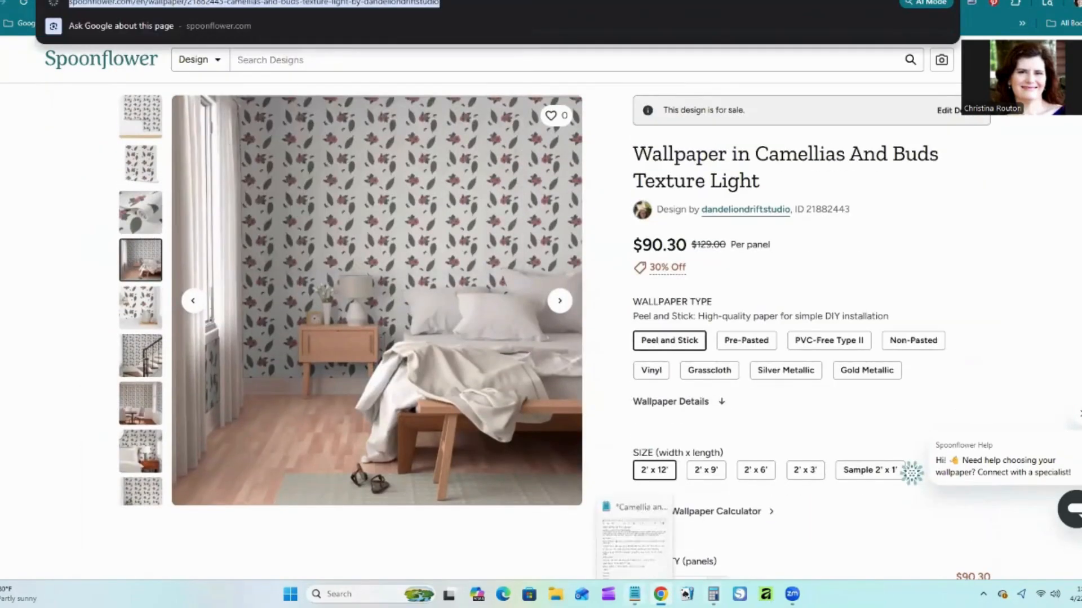
- Paste the Spoonflower wallpaper link into the Notepad document between the Quality line and the tag list
left_click(634, 594)
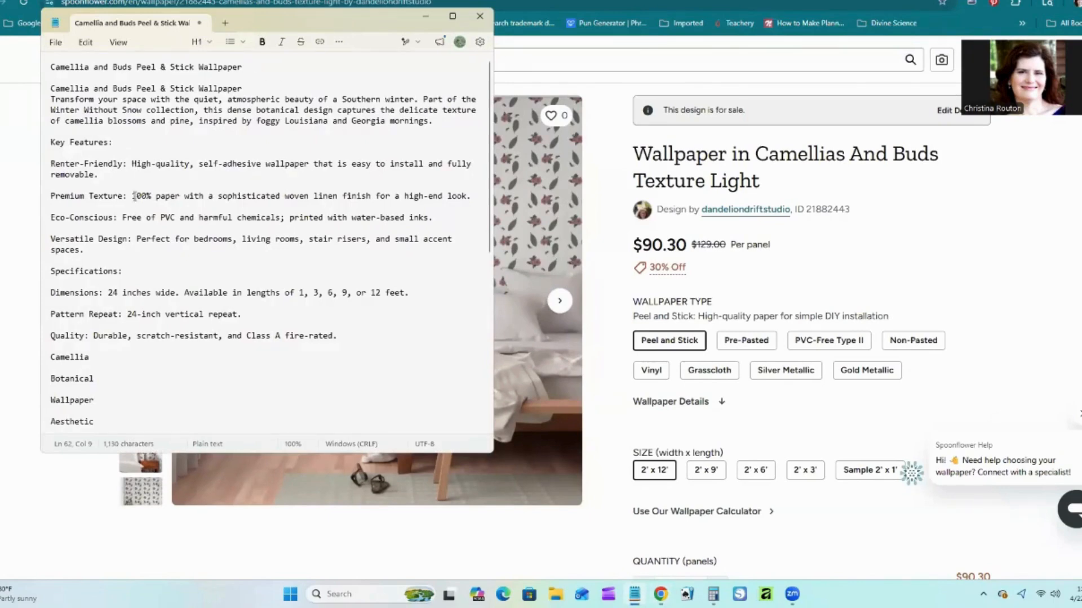
scroll(133, 194, "down", 10)
scroll(130, 203, "up", 10)
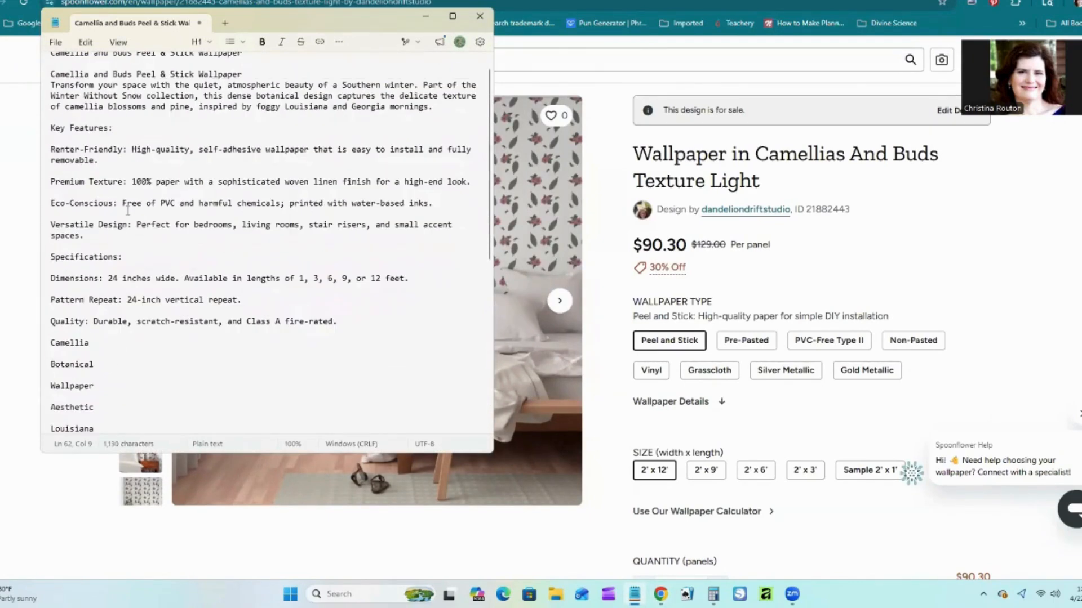
left_click(335, 335)
key("Return")
right_click(80, 344)
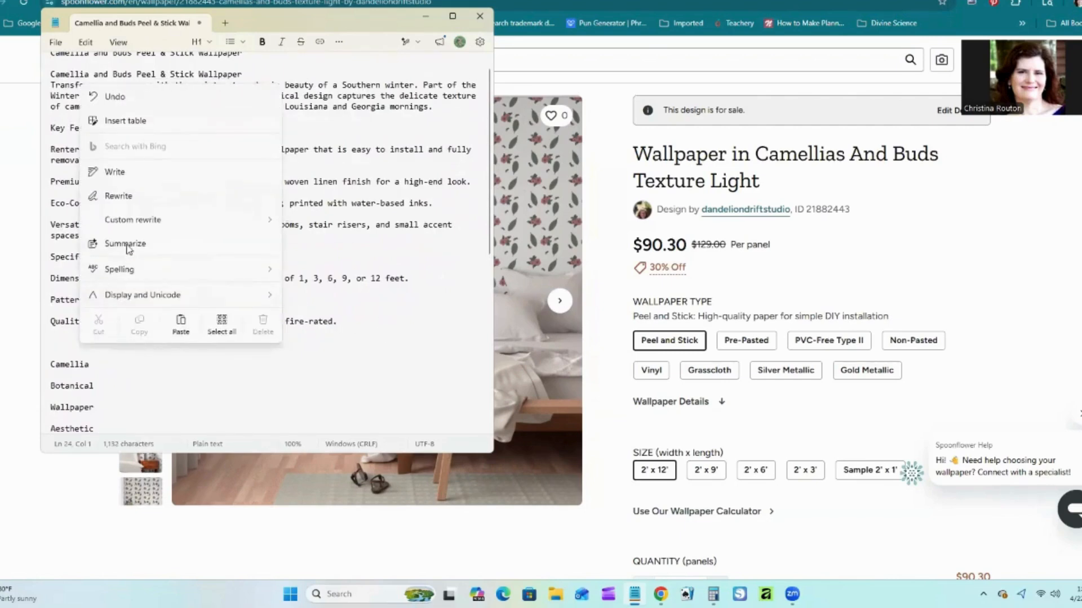
left_click(178, 324)
scroll(216, 366, "up", 1)
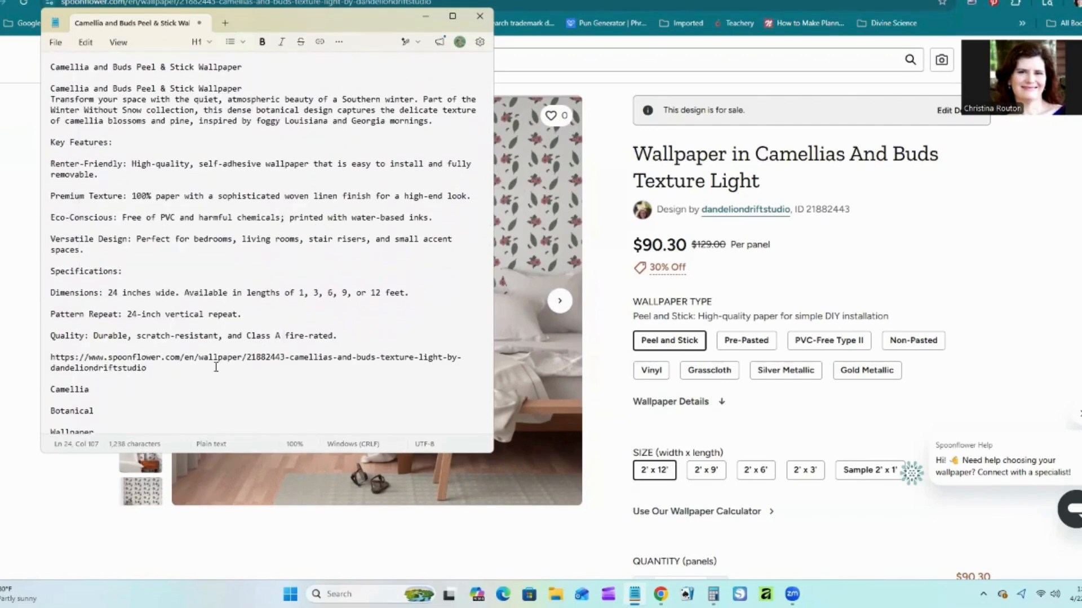
- Switch to the Pinterest pin draft and set its title to "Camellia and Buds Peel & Stick Wallpaper", copied from the Notepad notes
left_click(426, 21)
scroll(234, 396, "up", 1)
scroll(336, 360, "down", 1)
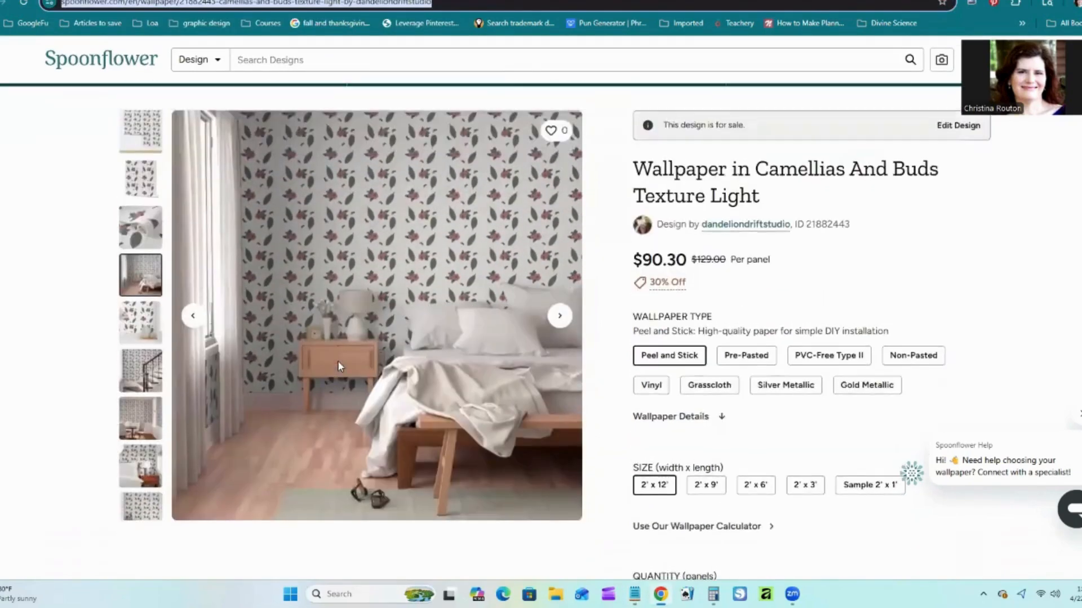
scroll(337, 360, "up", 1)
left_click(34, 0)
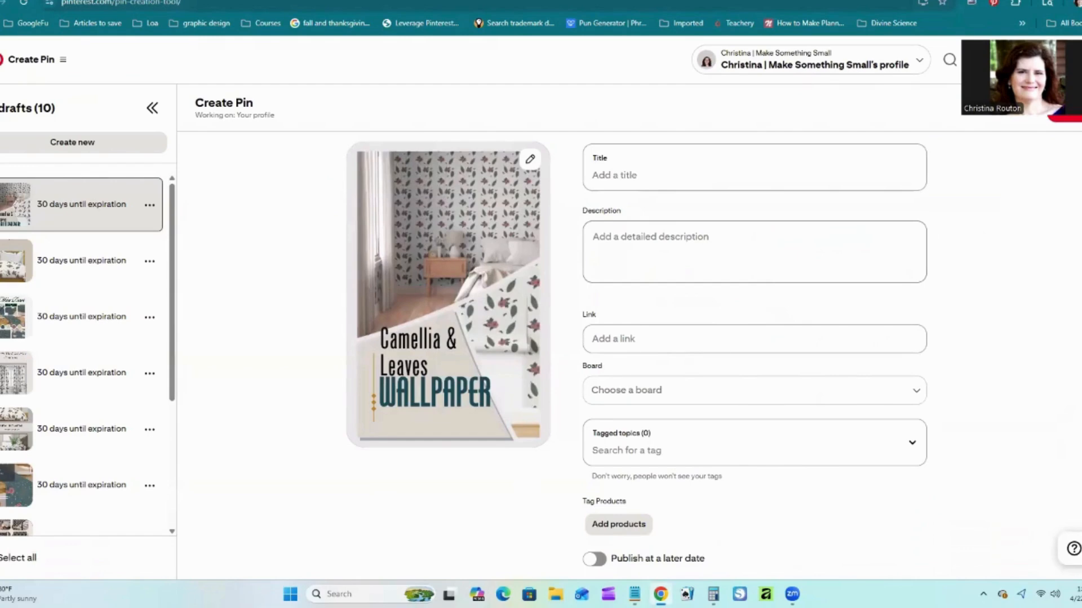
left_click(634, 594)
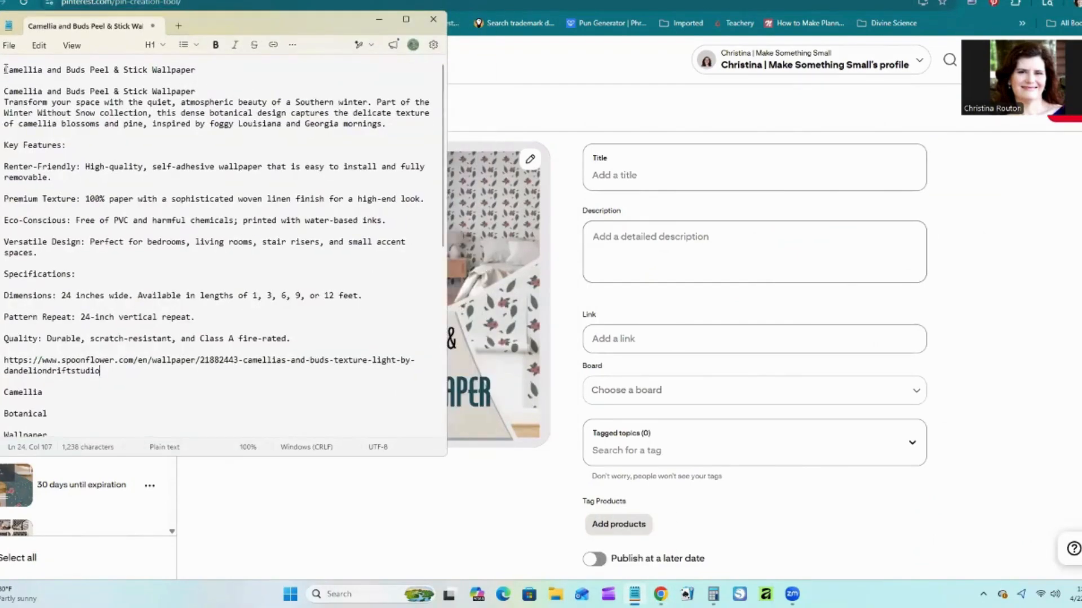
left_click_drag(5, 69, 206, 71)
right_click(178, 73)
left_click(234, 87)
left_click(632, 174)
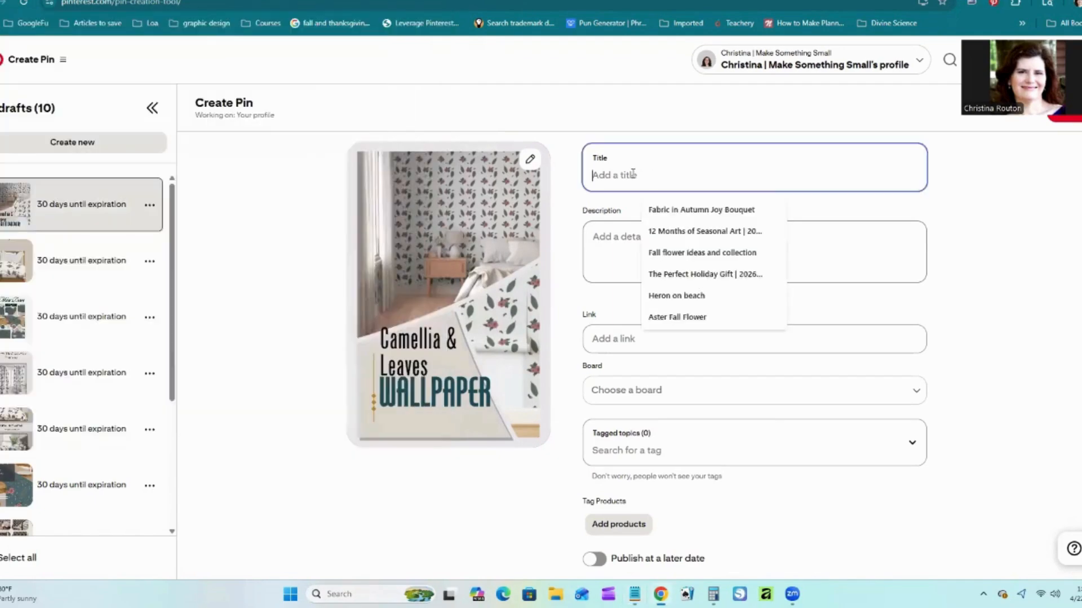
right_click(632, 174)
left_click(653, 307)
- Copy the wallpaper description from the Notepad notes, second title through the Quality line, into the pin's description
left_click(635, 594)
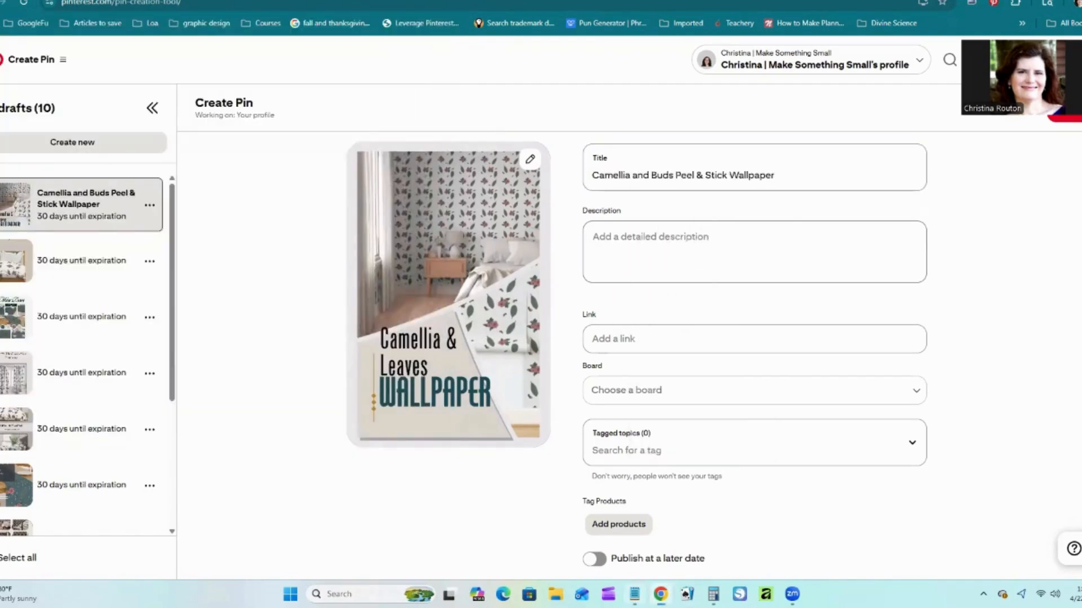
left_click_drag(5, 89, 285, 344)
right_click(186, 186)
left_click(241, 208)
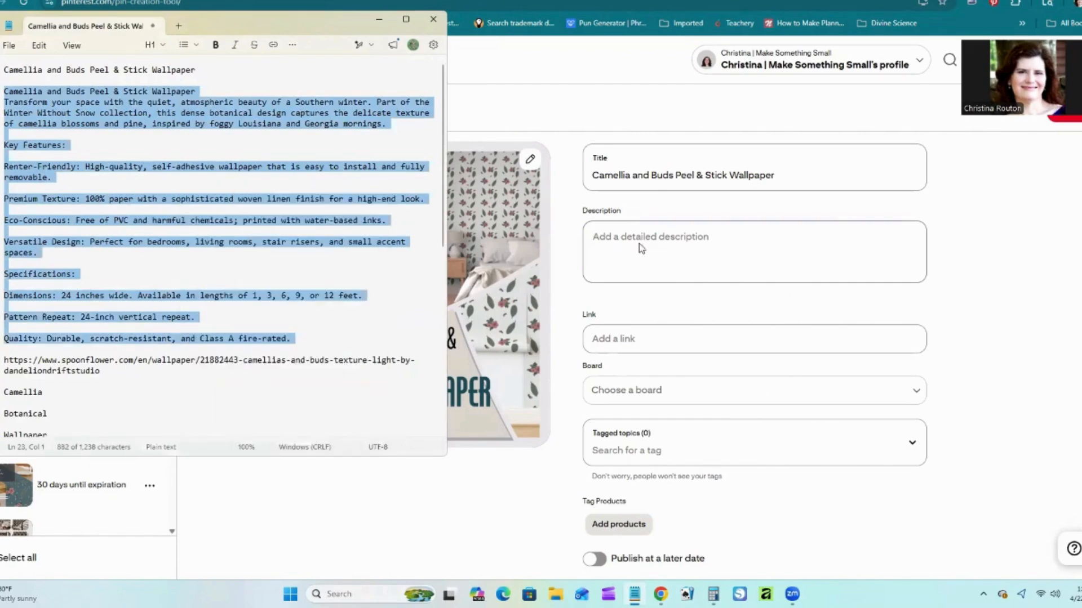
left_click(641, 246)
right_click(613, 246)
left_click(630, 374)
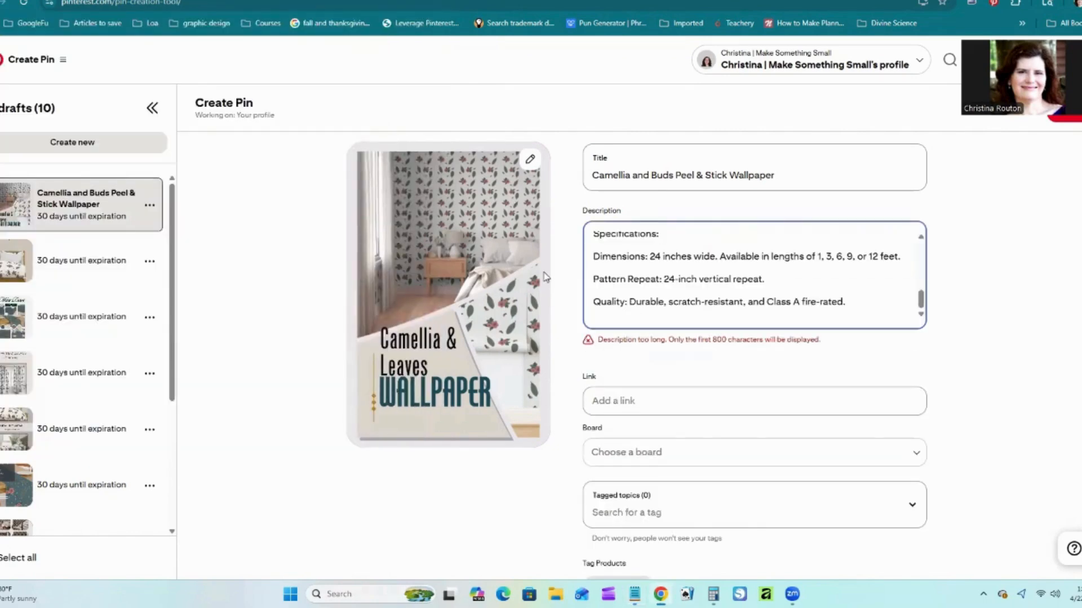
- Shorten the pin's description by deleting the Quality and Pattern Repeat lines, so it ends with the Dimensions line
left_click_drag(845, 303, 609, 303)
left_click(857, 307)
key("BackSpace")
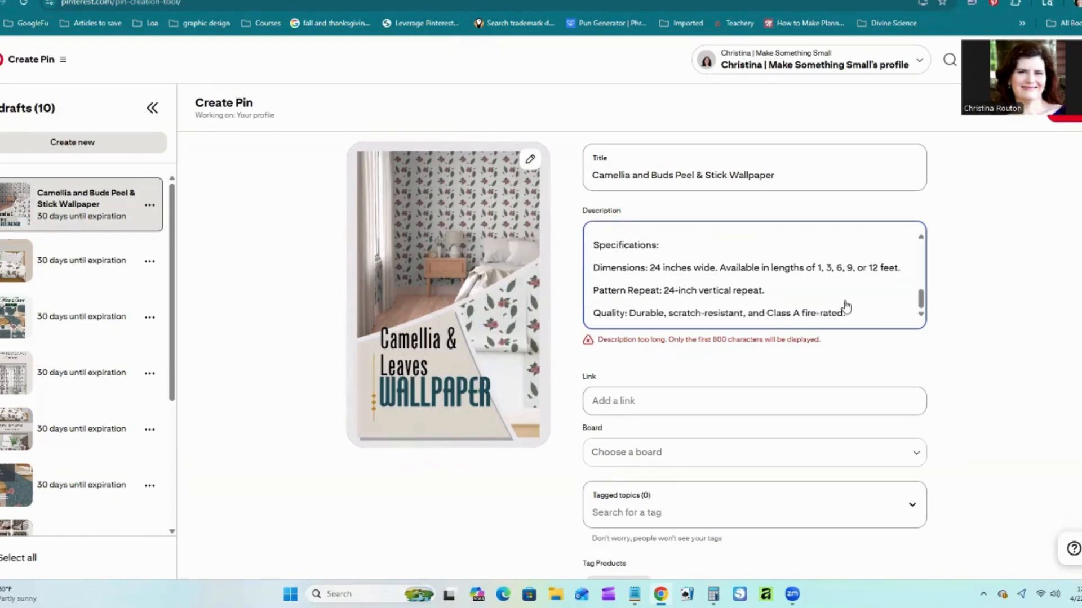
key("BackSpace")
key("BackSpace")
key("BackSpace")
key("BackSpace")
key("BackSpace")
key("BackSpace")
key("BackSpace")
key("BackSpace")
key("BackSpace")
key("BackSpace")
key("BackSpace")
key("BackSpace")
key("BackSpace")
key("BackSpace")
key("BackSpace")
key("BackSpace")
key("BackSpace")
key("BackSpace")
key("BackSpace")
key("BackSpace")
key("BackSpace")
key("BackSpace")
key("BackSpace")
key("BackSpace")
key("BackSpace")
key("BackSpace")
key("BackSpace")
key("BackSpace")
key("BackSpace")
key("BackSpace")
key("BackSpace")
key("BackSpace")
key("BackSpace")
key("BackSpace")
key("BackSpace")
key("BackSpace")
key("BackSpace")
key("BackSpace")
key("BackSpace")
key("BackSpace")
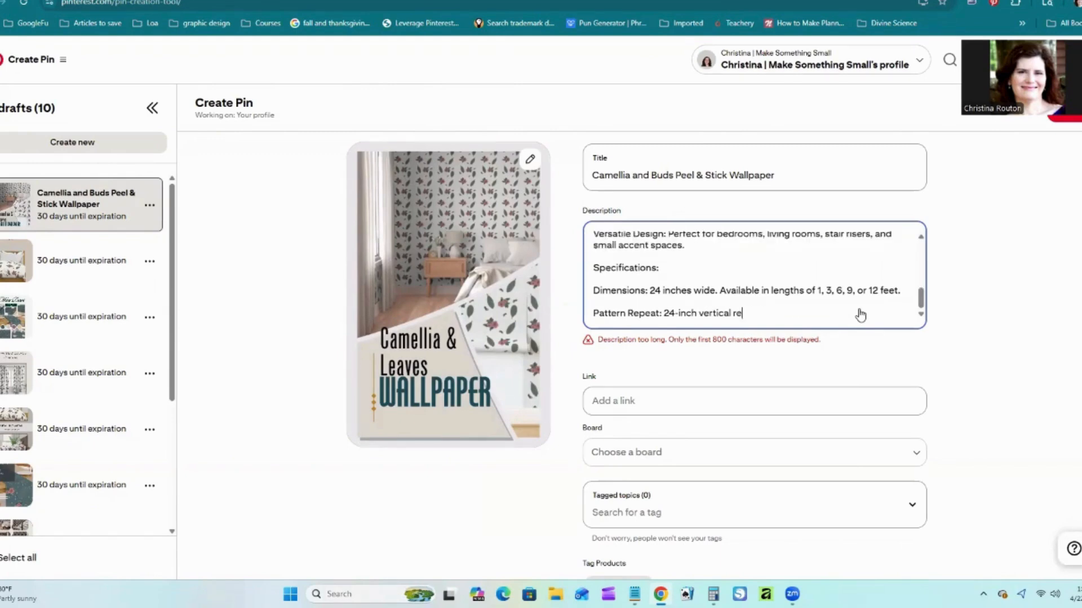
key("BackSpace")
key("BackSpace")
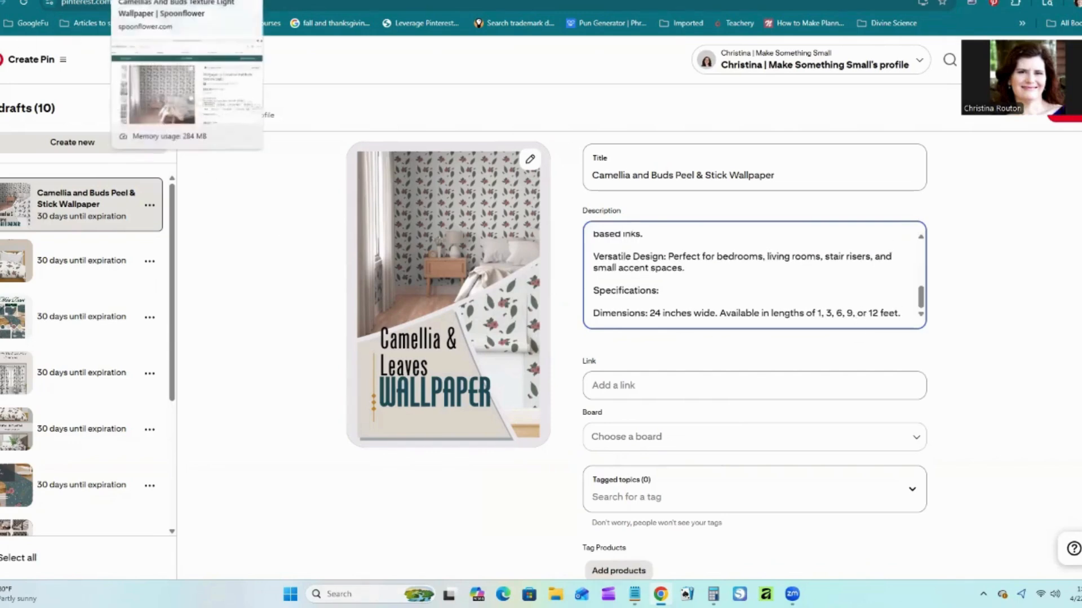
- Copy the Spoonflower wallpaper link from the Notepad notes into the pin's link
left_click(634, 594)
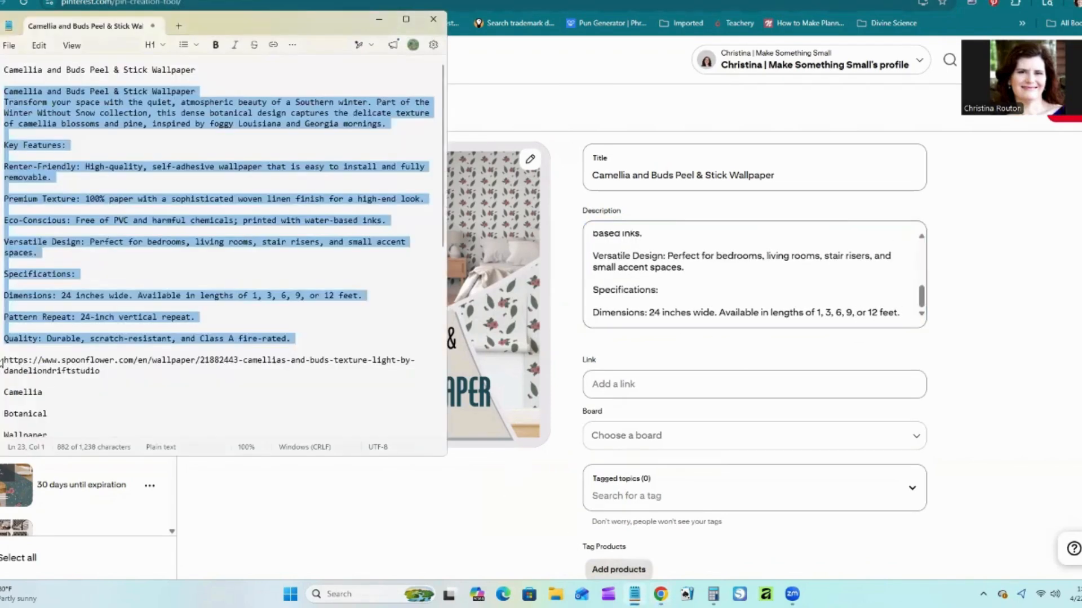
left_click(1, 364)
left_click(5, 361)
left_click_drag(5, 361, 105, 372)
right_click(79, 370)
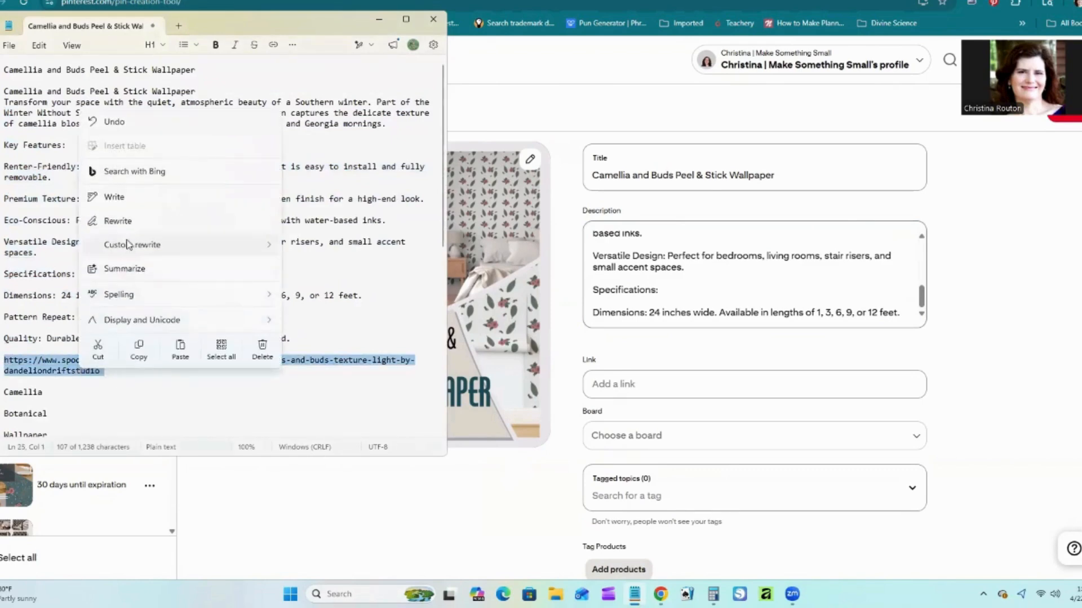
left_click(139, 351)
right_click(612, 383)
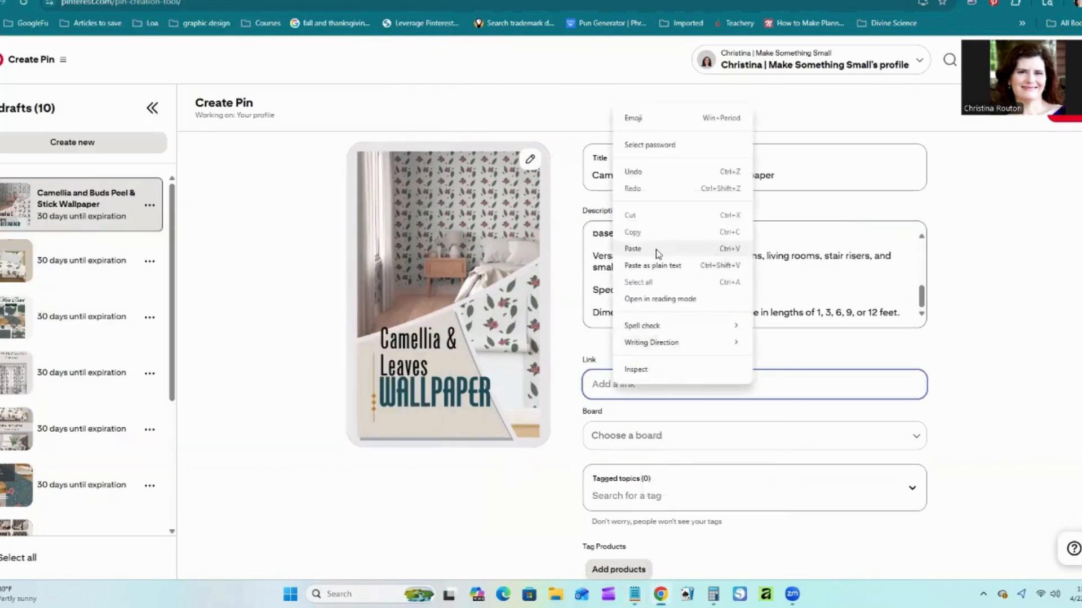
left_click(632, 249)
- Assign the pin to the "Print-on-Demand Business & Ideas" board
left_click(915, 439)
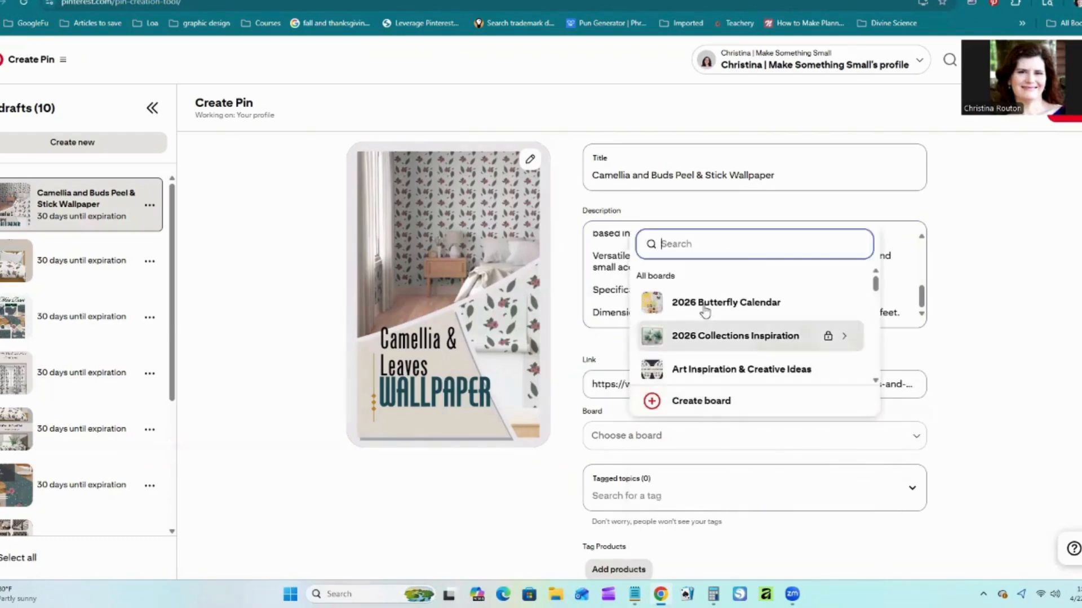
scroll(688, 306, "down", 3)
scroll(690, 324, "down", 5)
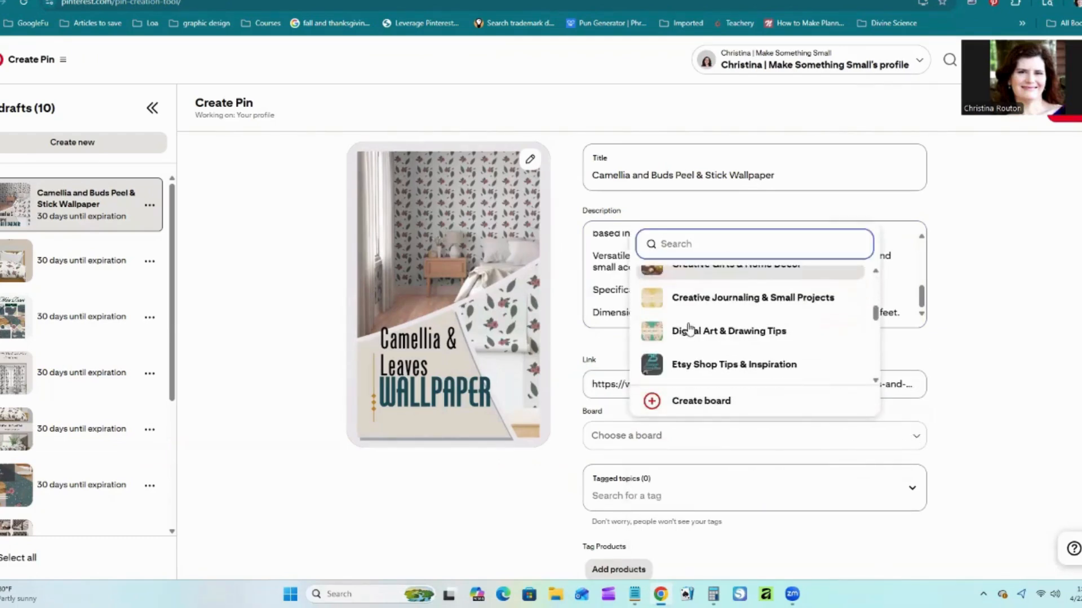
scroll(690, 324, "down", 2)
left_click(688, 316)
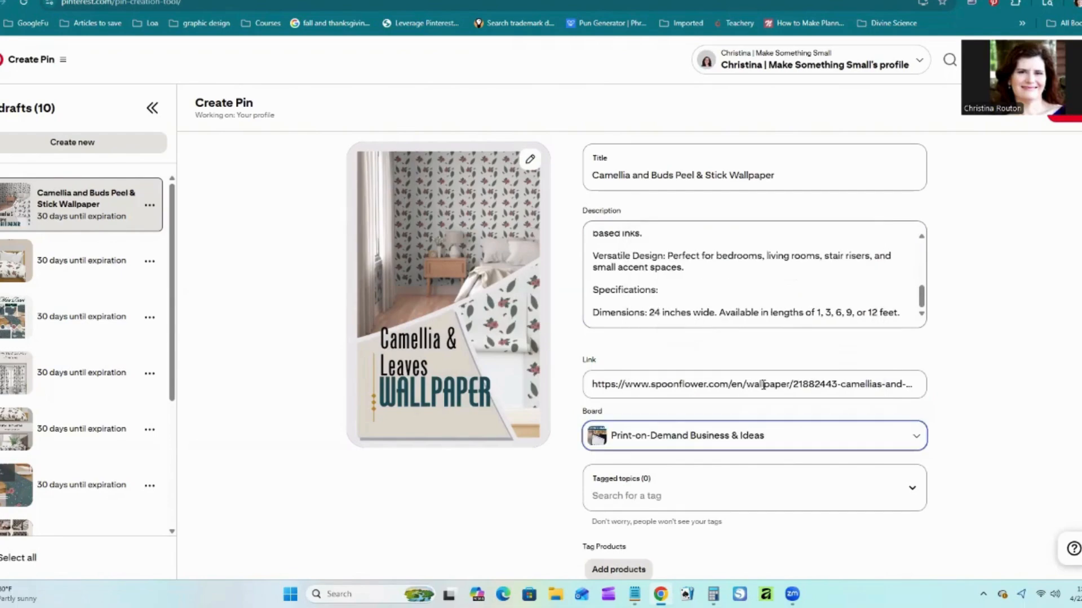
- Consult the tag list in the Notepad notes and search the pin's tagged topics for camellia
scroll(734, 343, "down", 2)
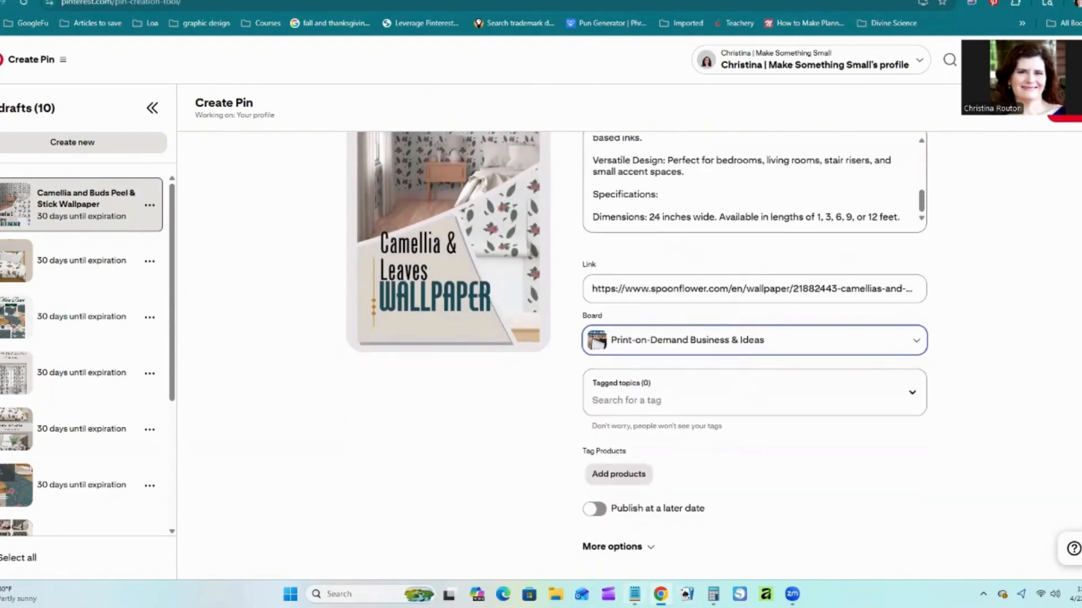
key("alt+Tab")
scroll(208, 225, "down", 3)
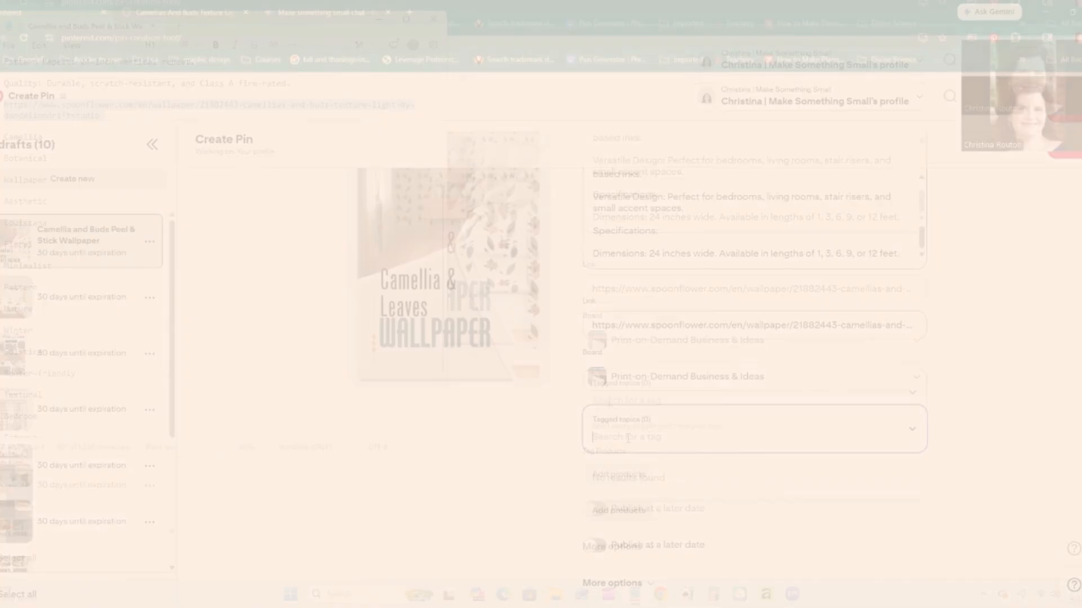
left_click(628, 401)
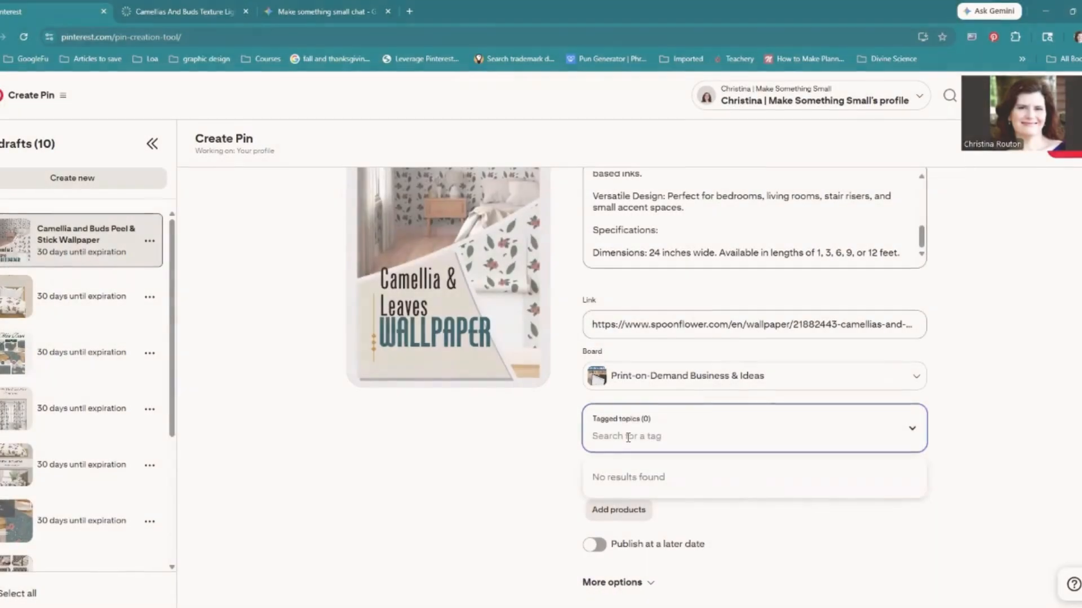
type("camellia")
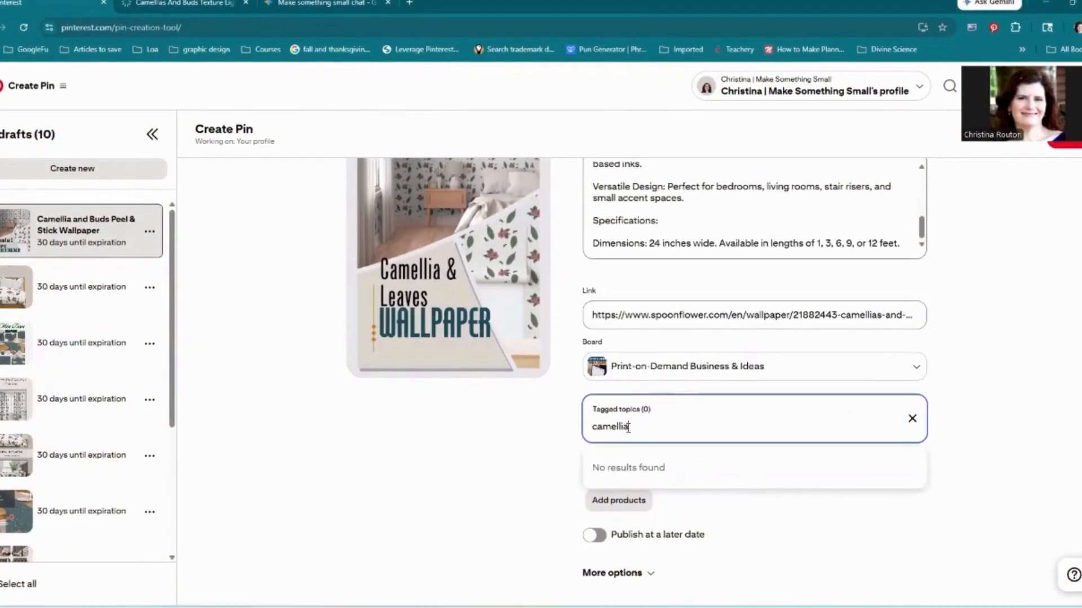
- Replace the camellia topic search with flower and tag the pin with the Flowers topic
key("BackSpace")
key("BackSpace")
key("BackSpace")
key("BackSpace")
key("BackSpace")
key("BackSpace")
key("BackSpace")
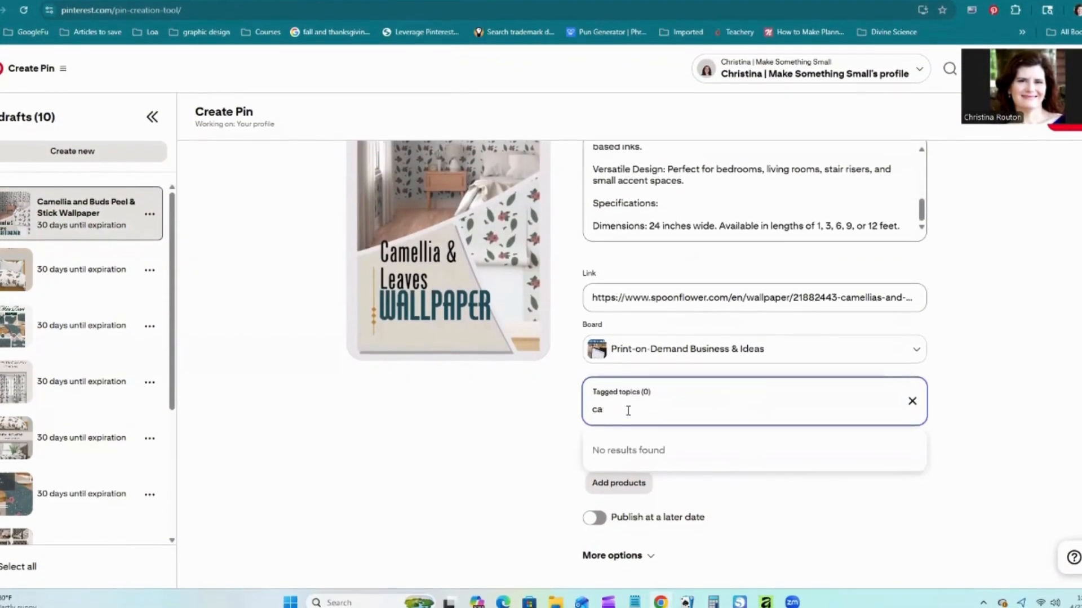
type("flower")
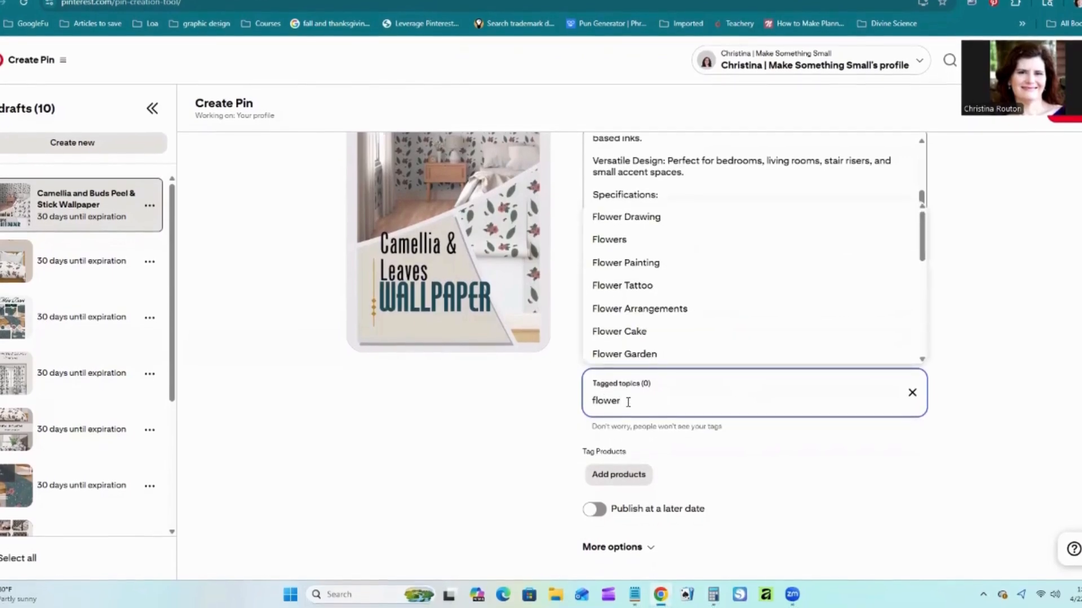
left_click(620, 250)
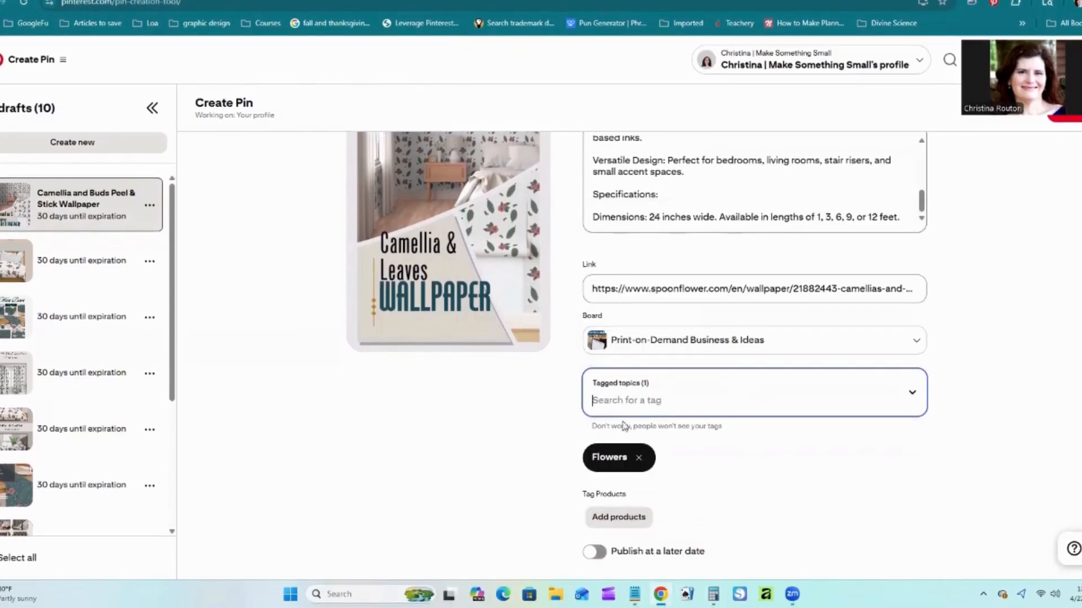
- Search the topics for floral and tag the pin with Floral Wallpaper
left_click(641, 395)
type("floral")
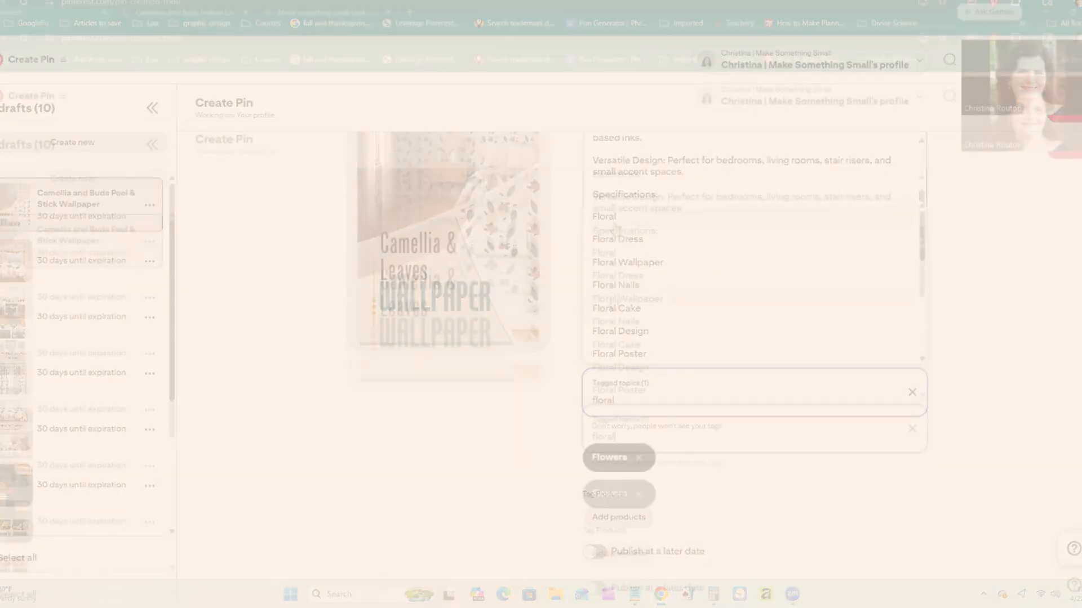
left_click(627, 262)
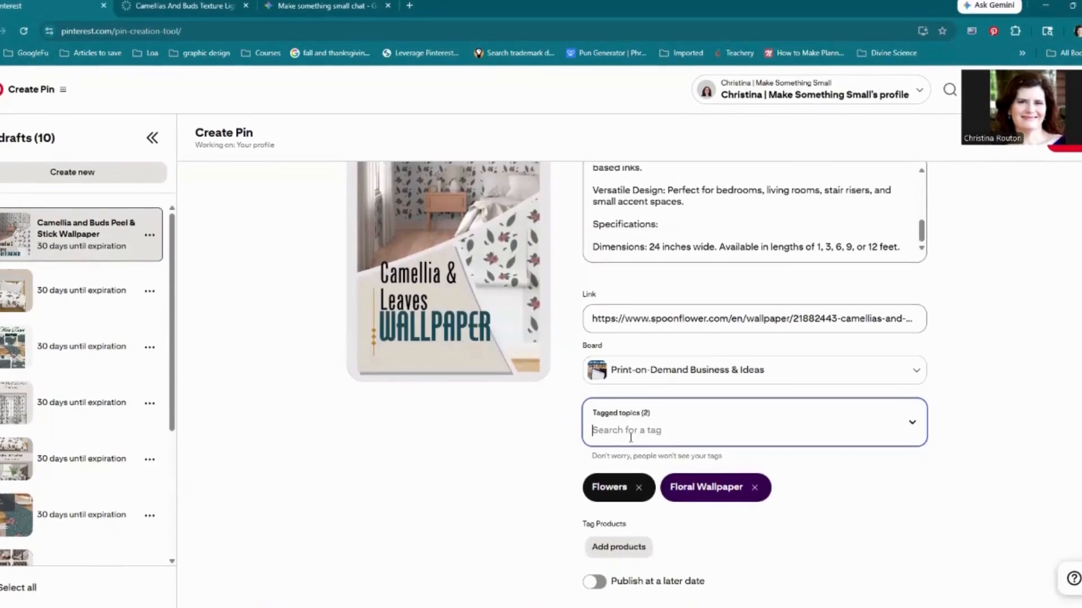
left_click(634, 606)
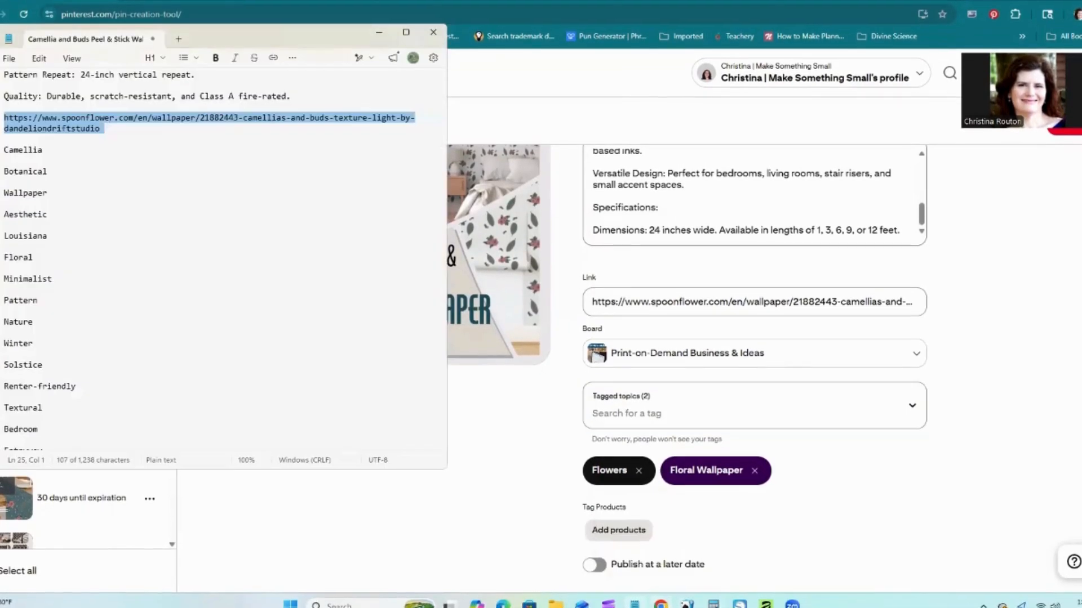
left_click(619, 405)
type("botm")
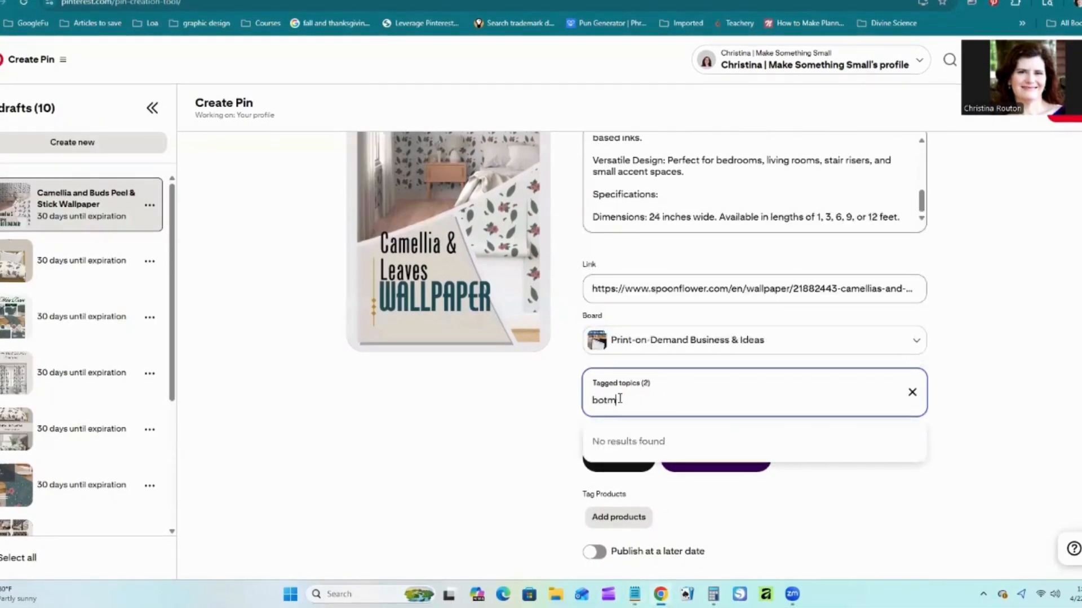
key("BackSpace")
type("anical")
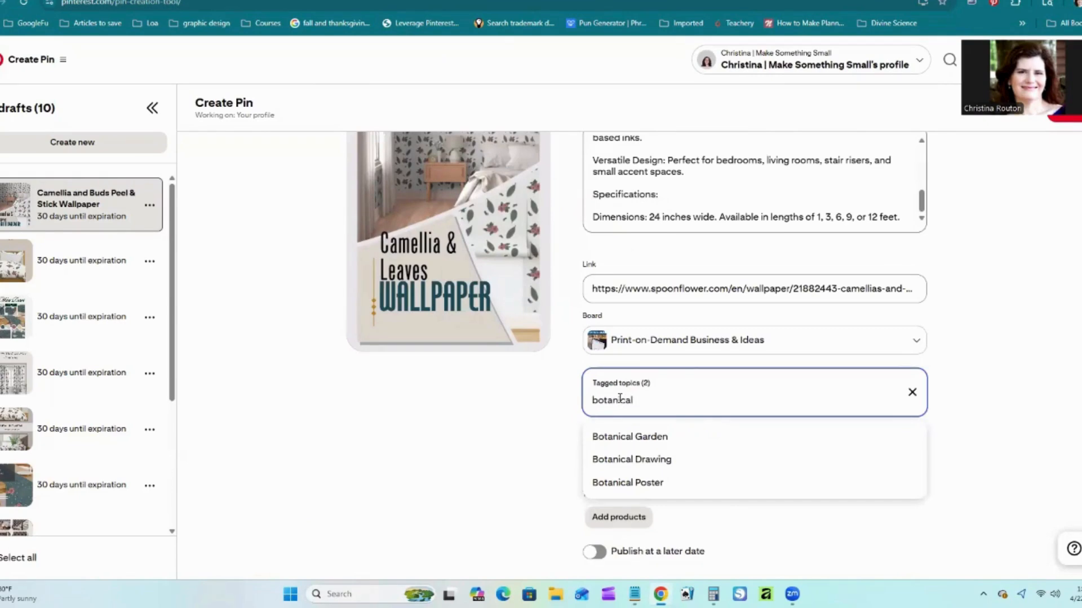
key("Return")
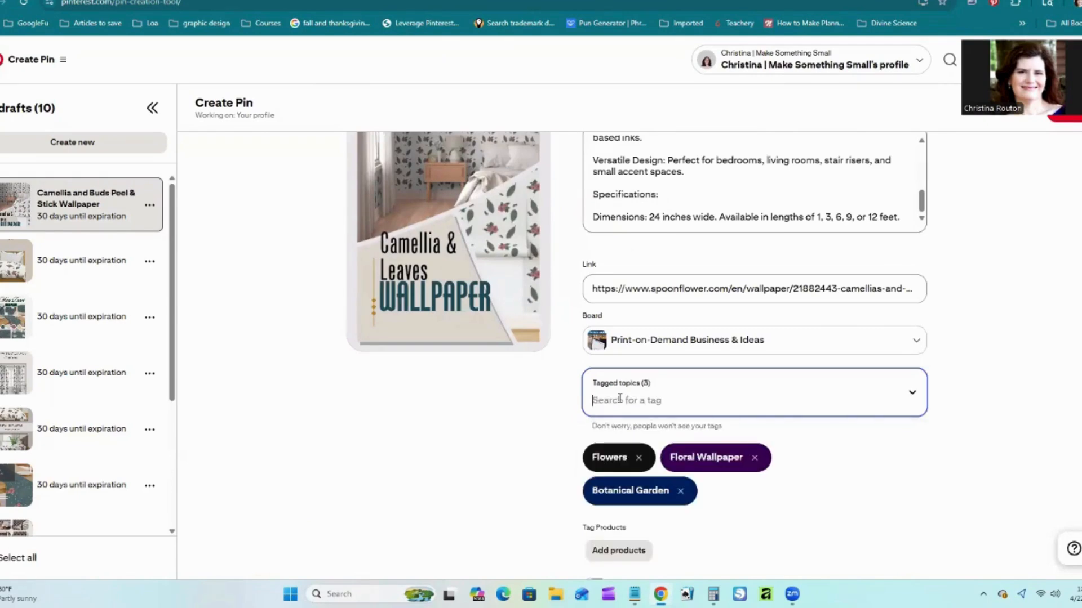
left_click(681, 492)
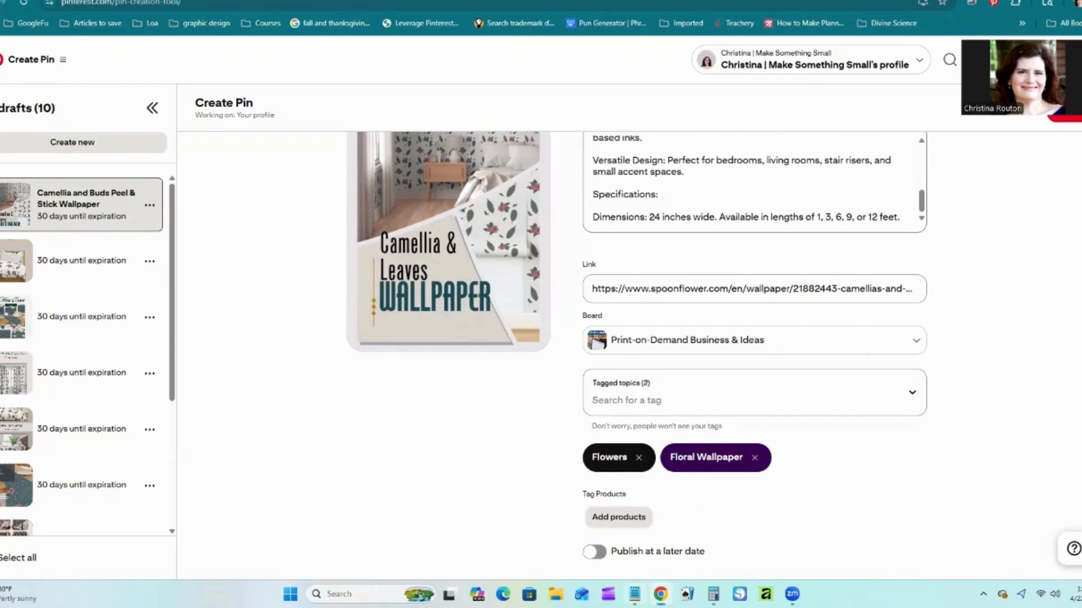
- Consult the Notepad tag list, search the pin's topics for wallpaper and add the plain Wallpaper topic
left_click(634, 594)
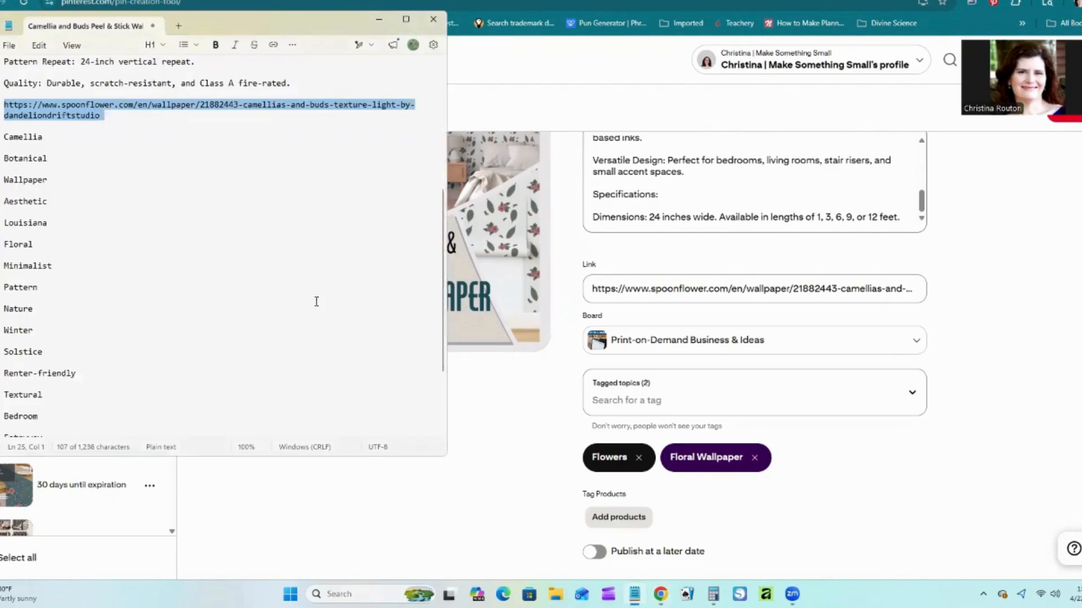
left_click(598, 400)
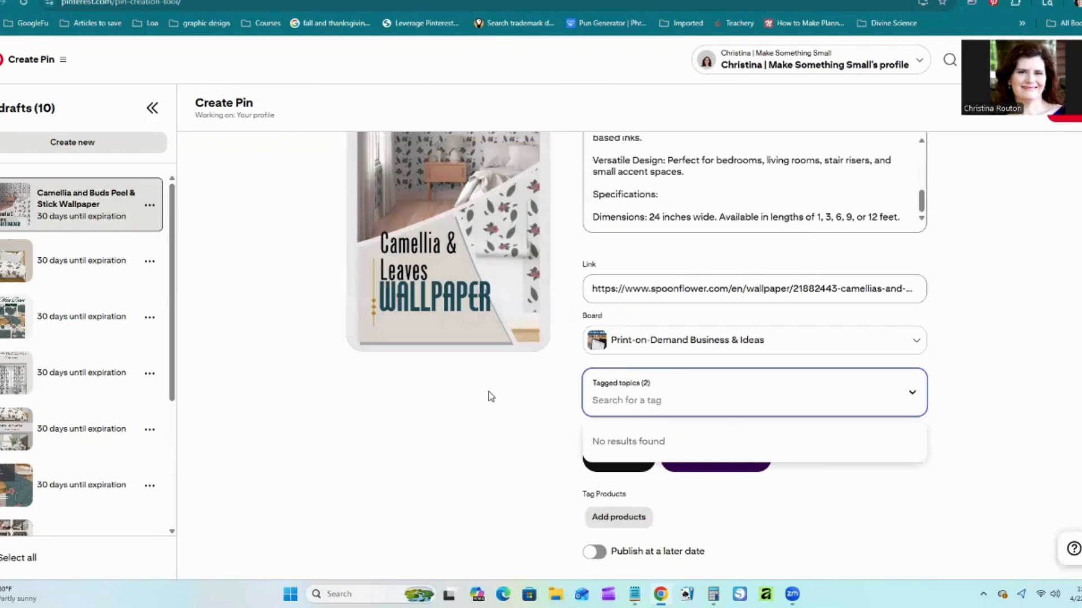
type("wallpaper")
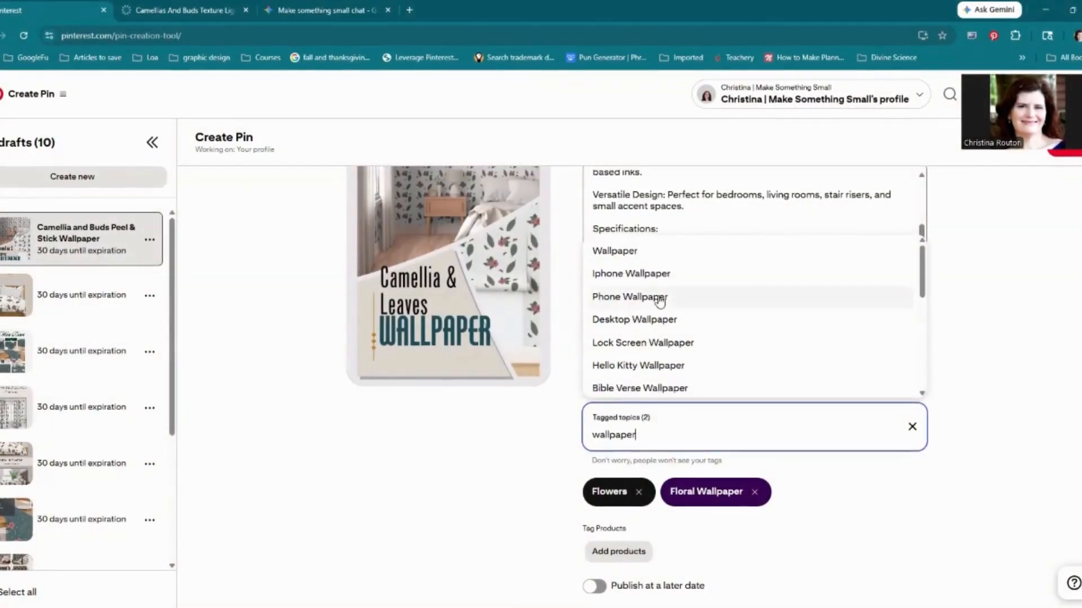
scroll(652, 291, "down", 3)
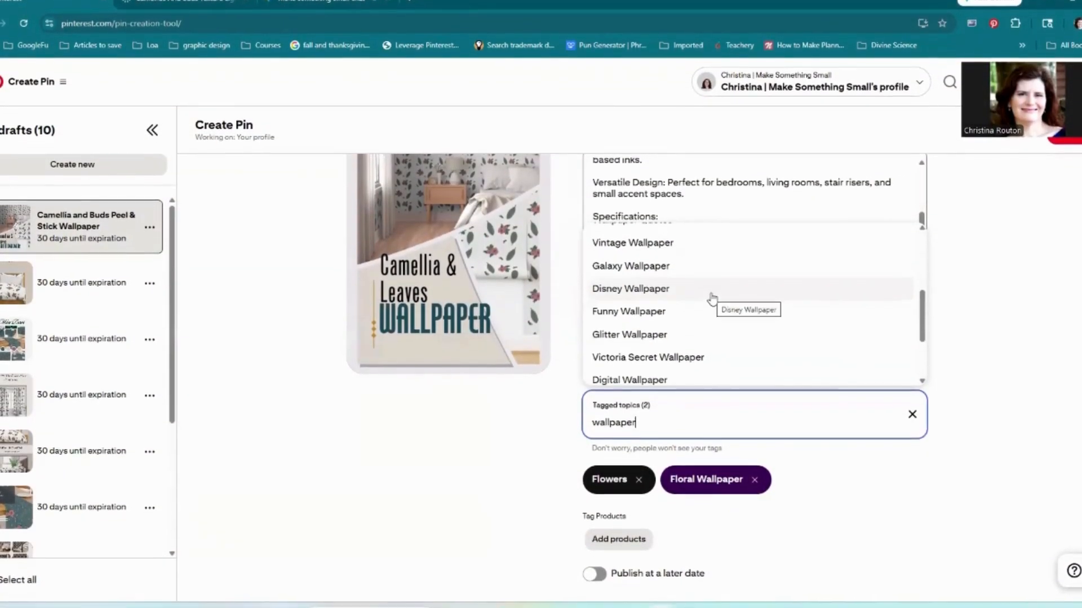
scroll(712, 294, "down", 2)
scroll(676, 259, "up", 5)
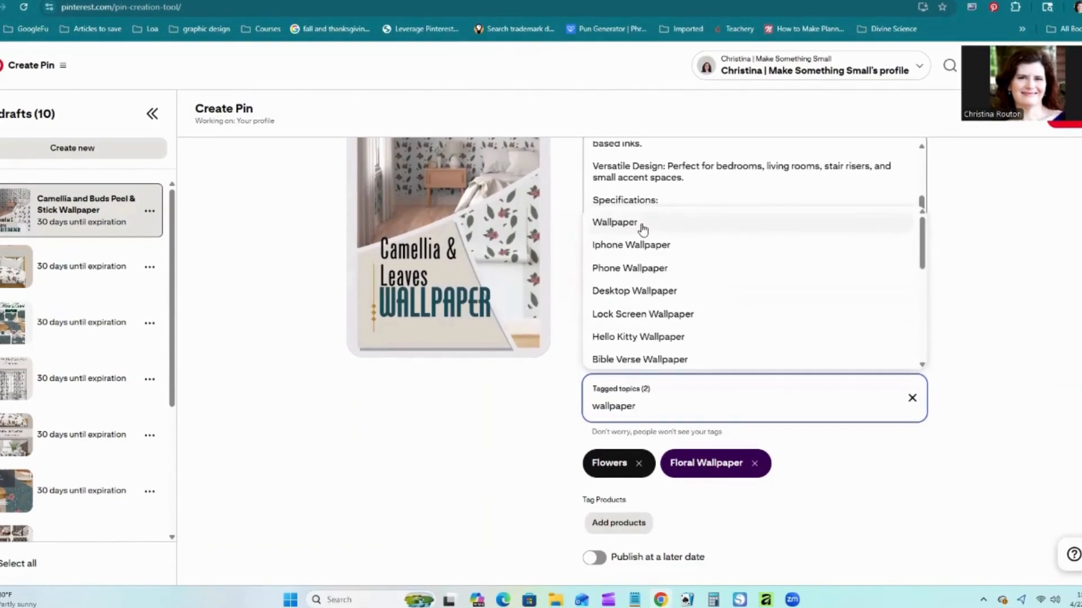
left_click(643, 228)
- Check the Notepad tag list again and tag the pin with the Pattern Design topic
key("alt+Tab")
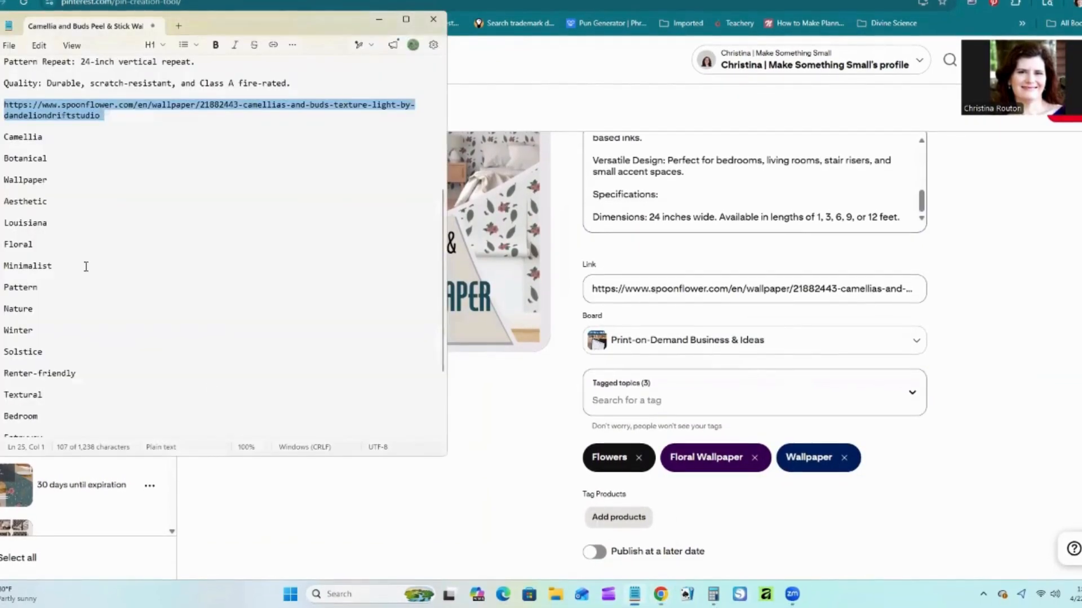
left_click(638, 395)
type("pattern")
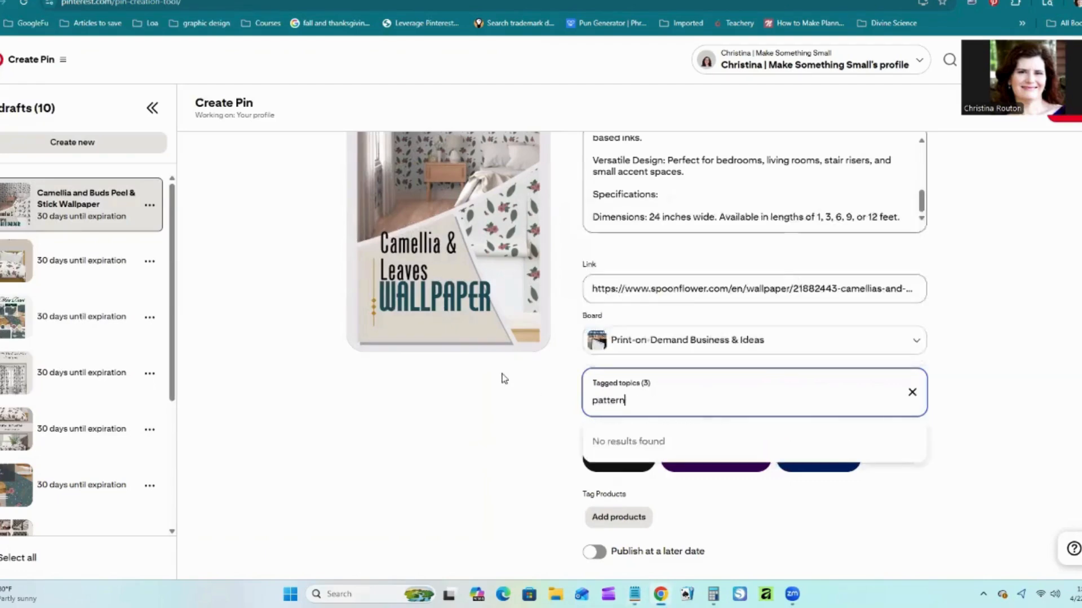
type(" design")
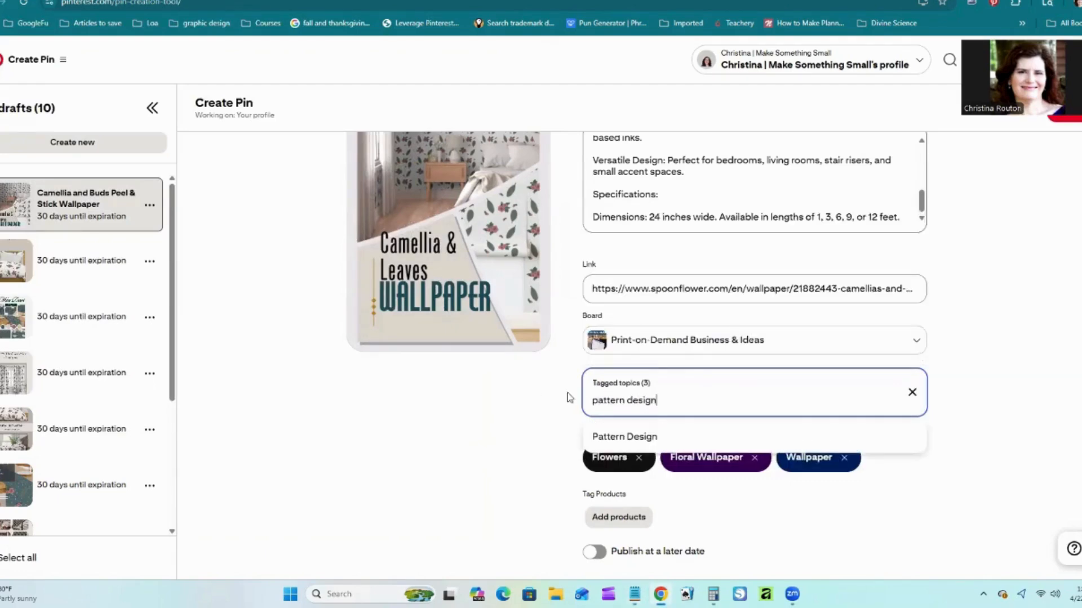
key("Return")
- Search the topics for nature and tag the pin with Nature Illustration
type("n")
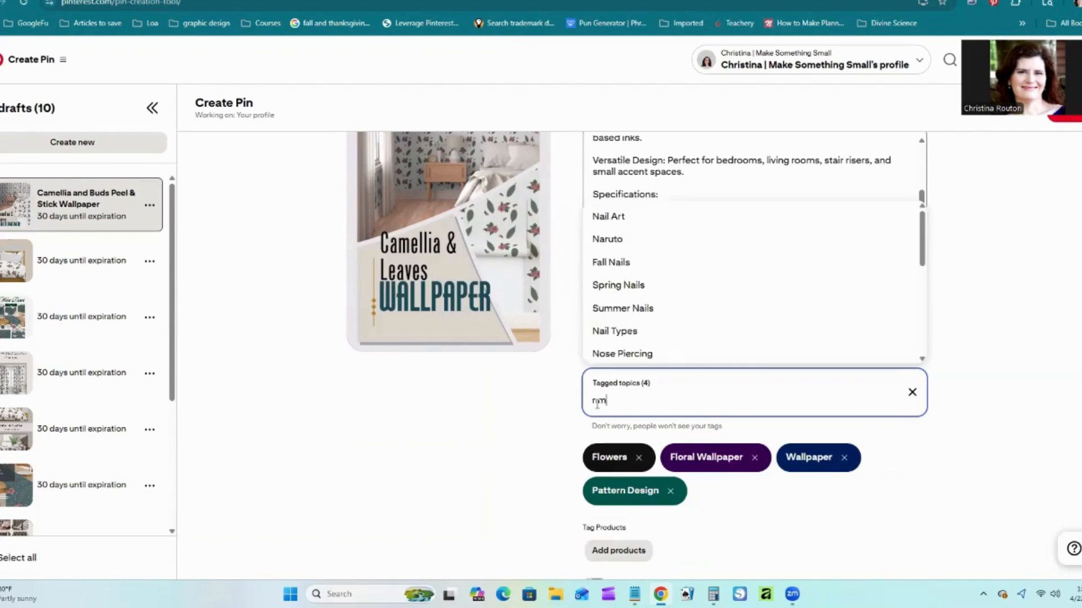
type("ature")
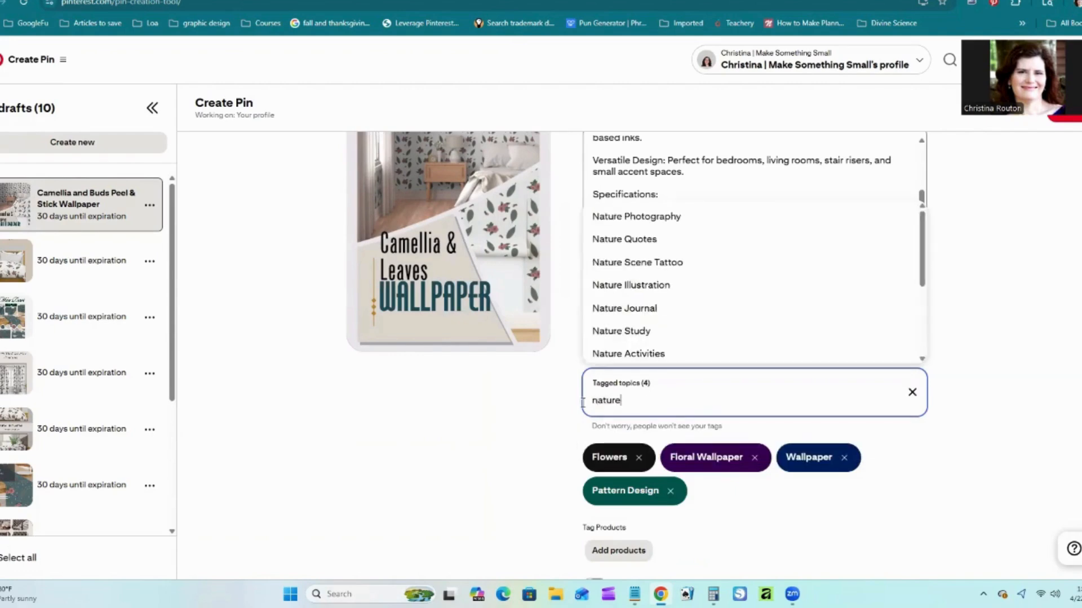
left_click(642, 285)
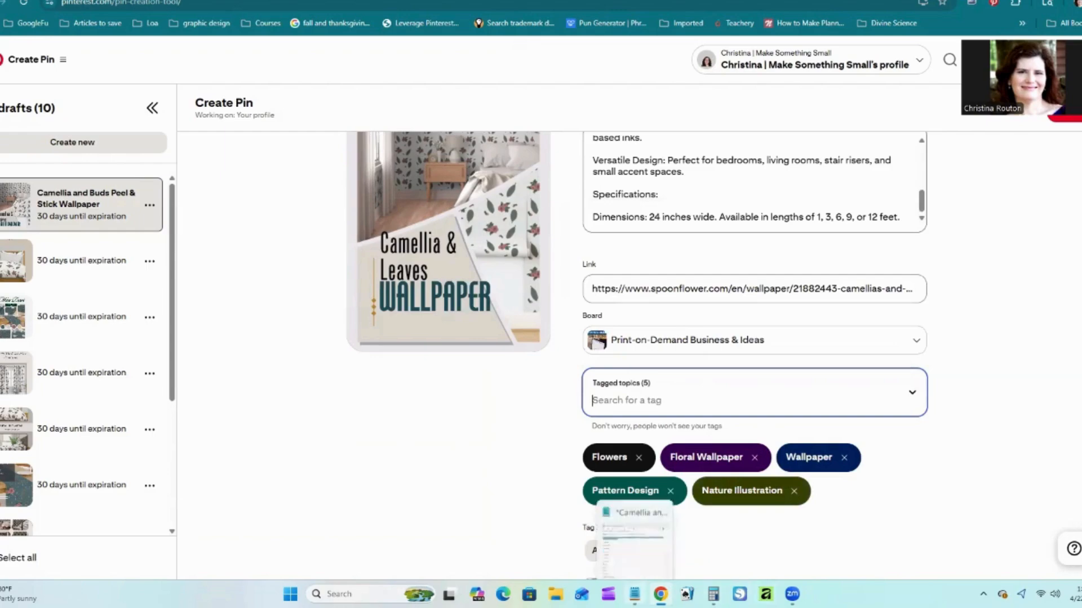
- Search the pin's topics for winter from the Notepad tag list and look through the suggestions for a fitting tag
left_click(634, 594)
left_click(606, 402)
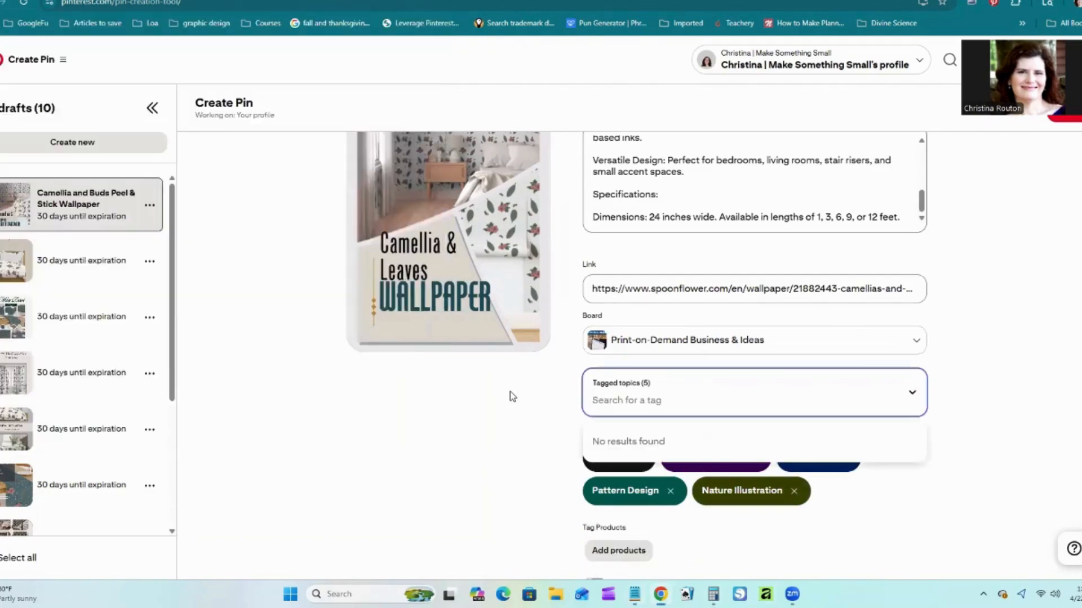
type("winter")
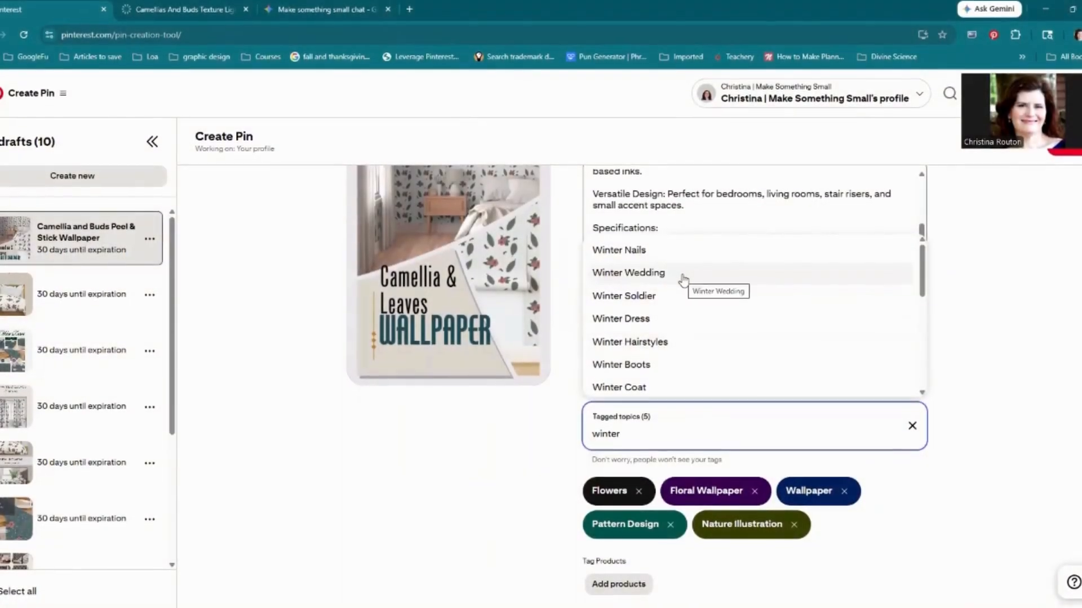
scroll(684, 282, "down", 3)
scroll(723, 270, "down", 3)
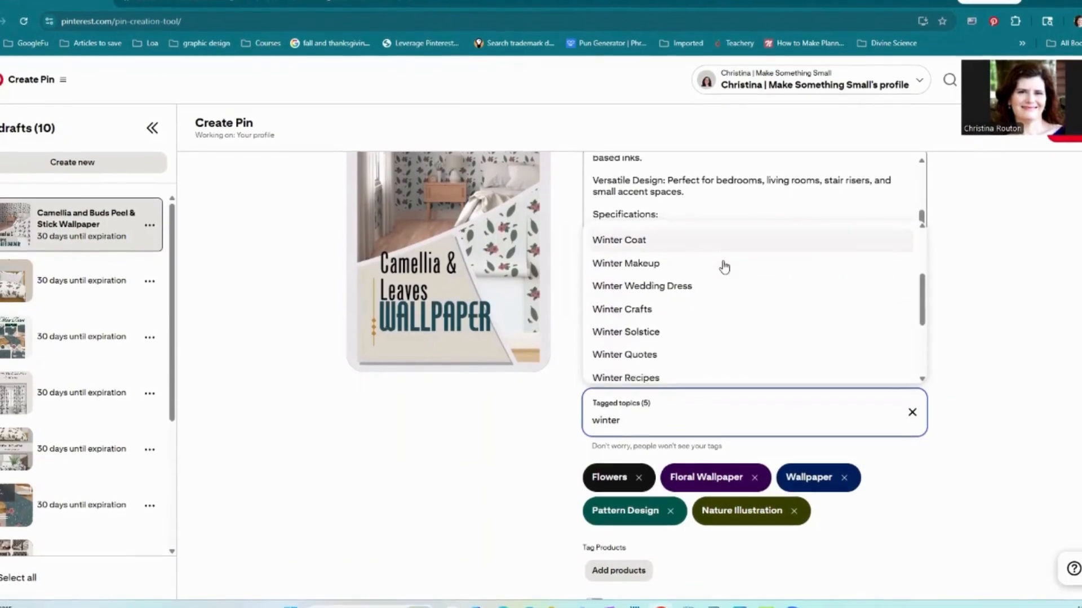
scroll(723, 254, "down", 1)
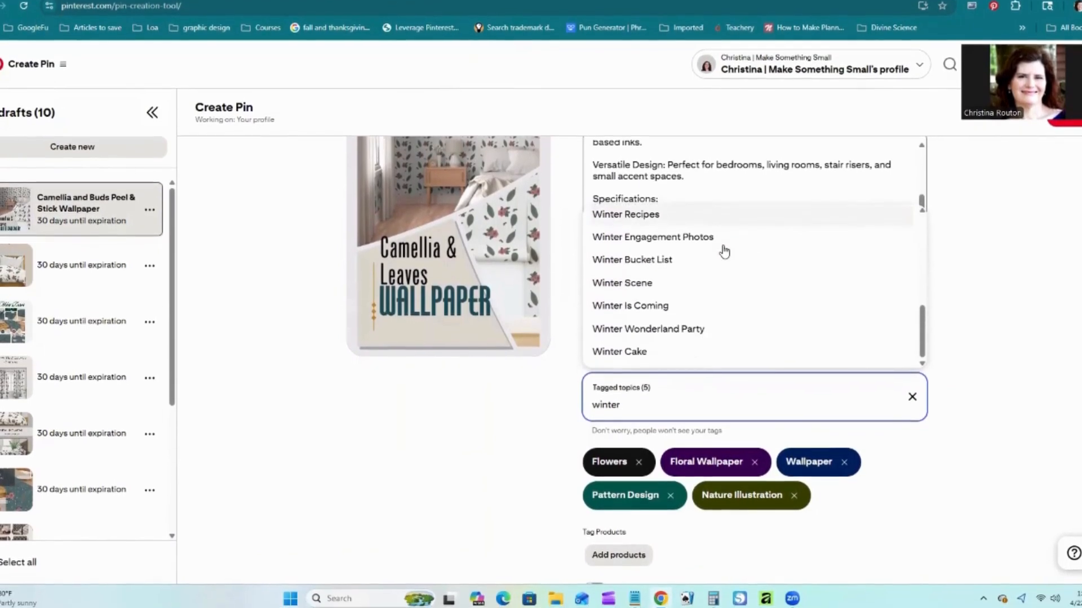
scroll(724, 247, "up", 3)
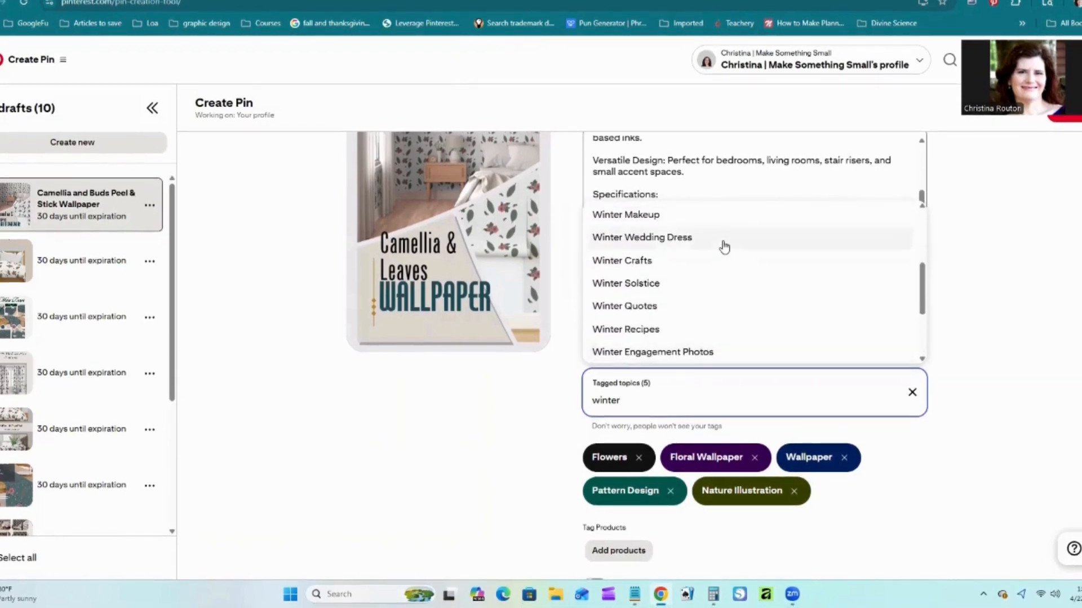
scroll(725, 247, "up", 3)
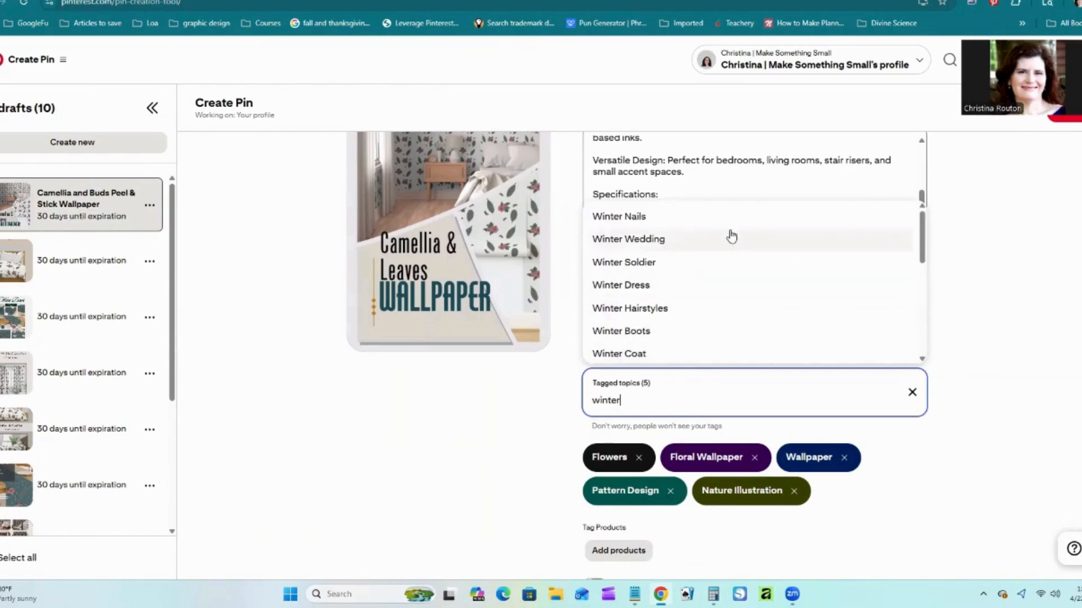
- Replace the winter topic search with seasonal and tag the pin with Seasonal Home Decor
left_click(912, 393)
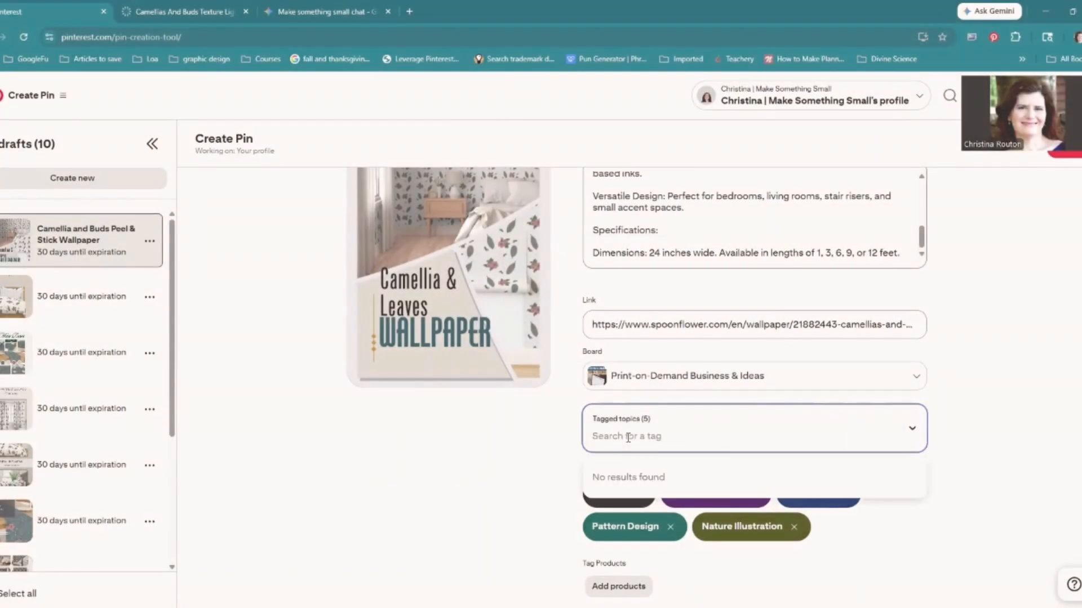
type("seasonal")
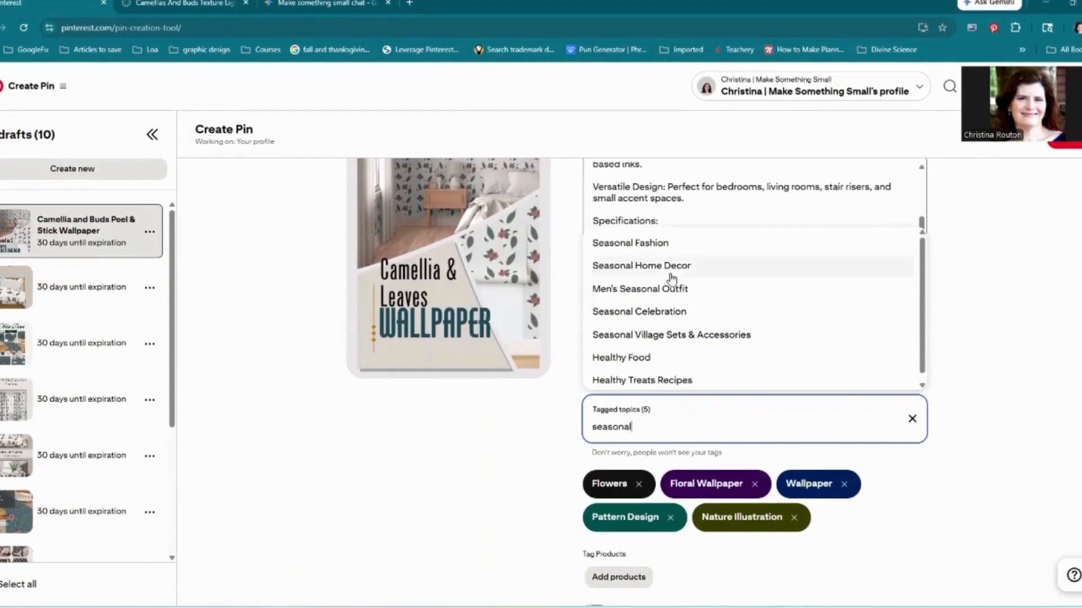
left_click(643, 272)
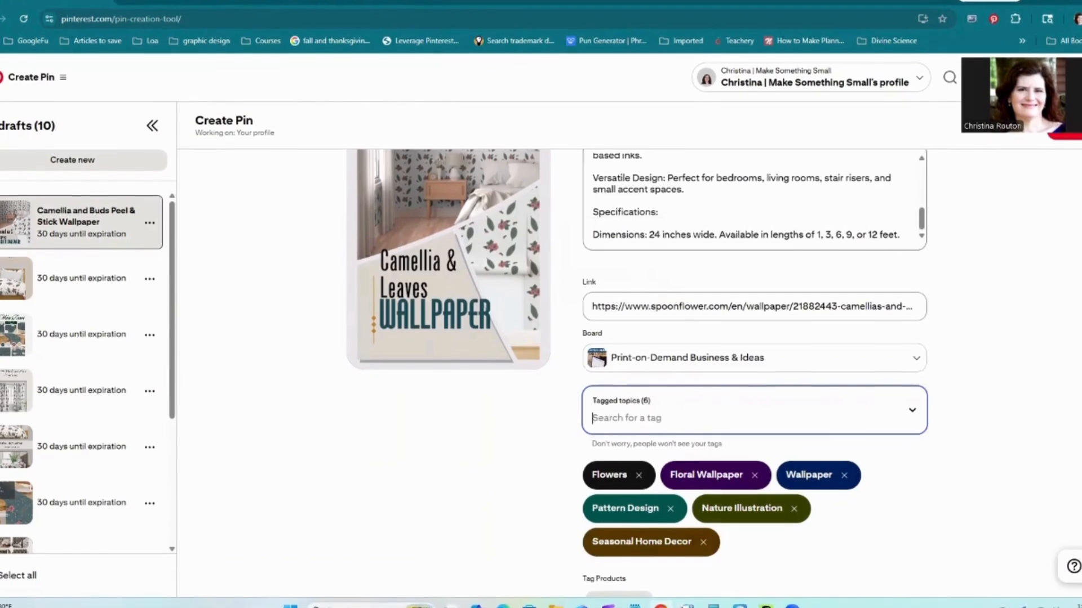
- Check the Notepad tag list, search the pin's topics for muted and tag the pin with Color Schemes
left_click(634, 607)
scroll(167, 302, "down", 3)
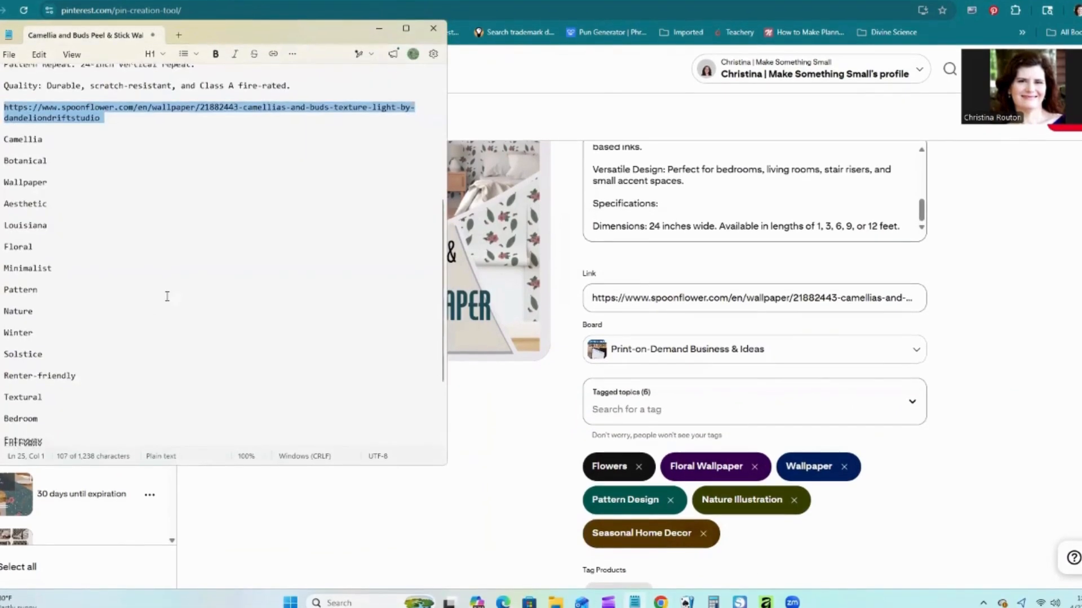
left_click(605, 403)
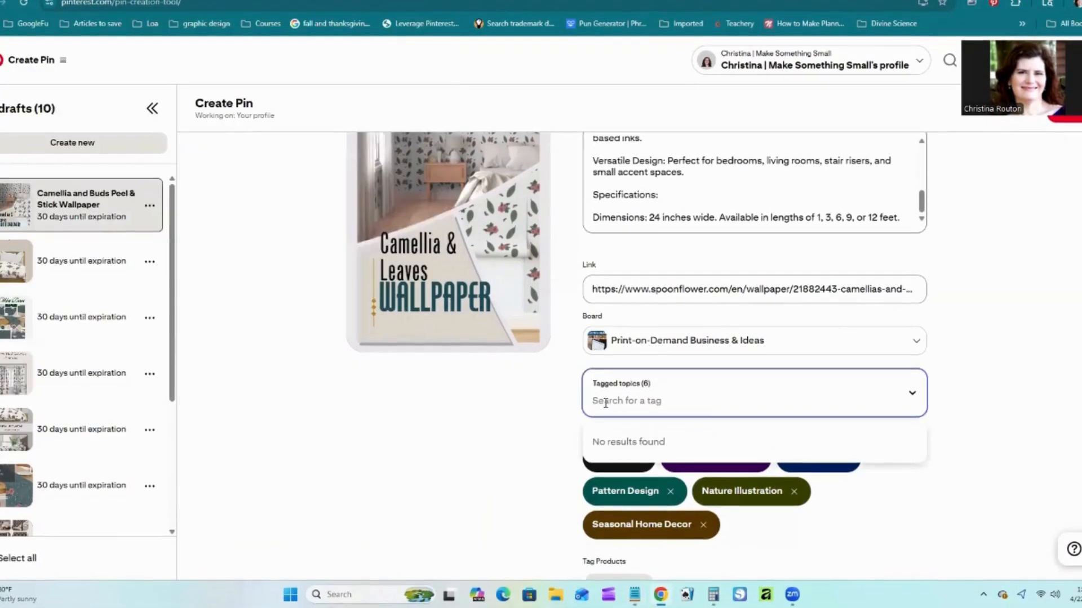
type("muted")
left_click(600, 458)
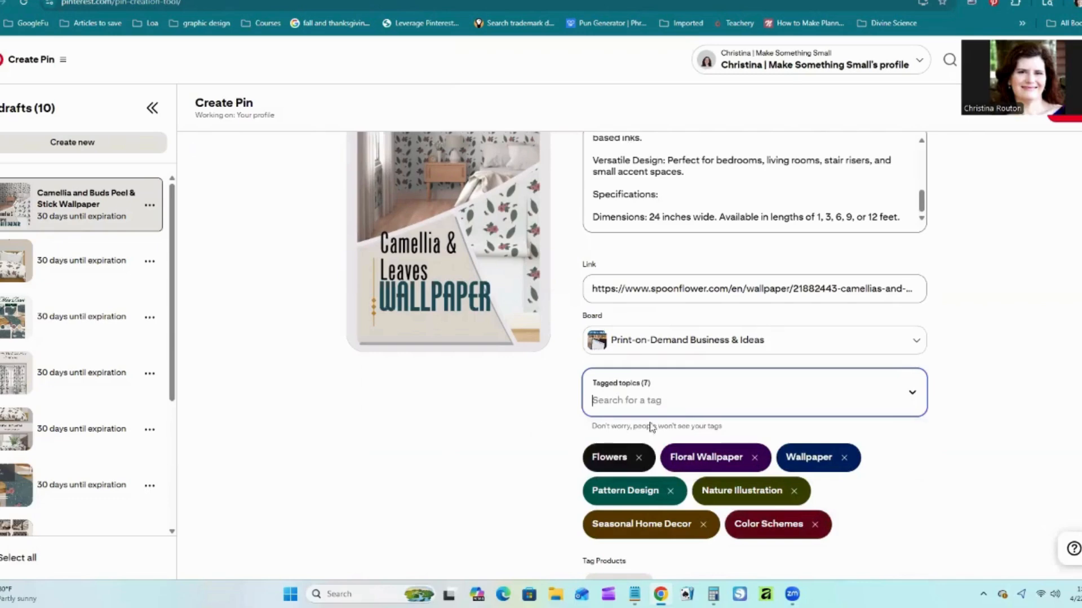
- Check the Notepad tag list again, search the topics for texture and tag the pin with Texture
left_click(632, 592)
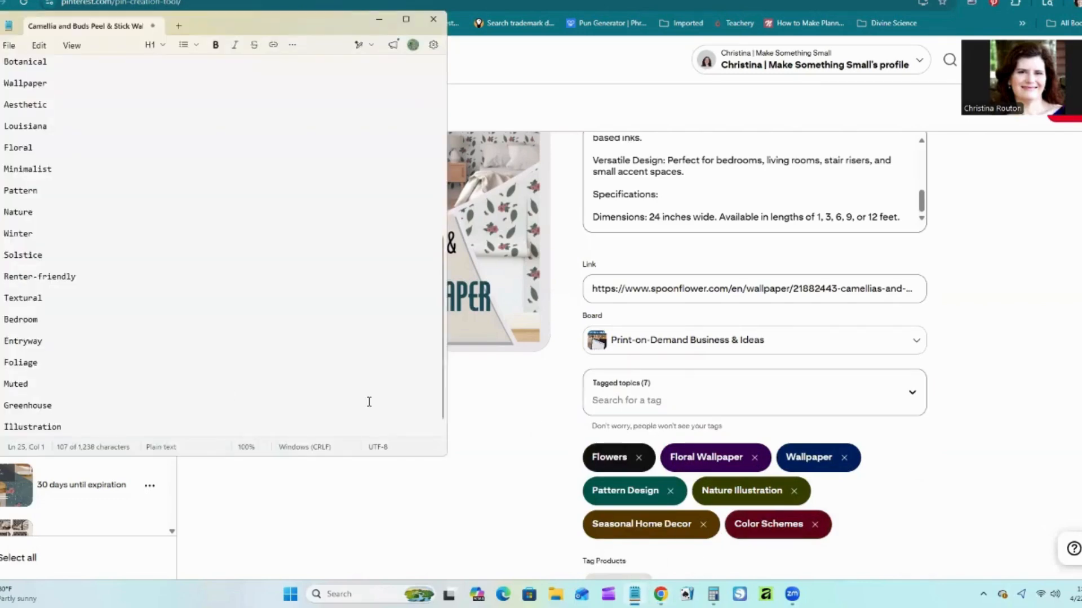
left_click(607, 401)
type("texture")
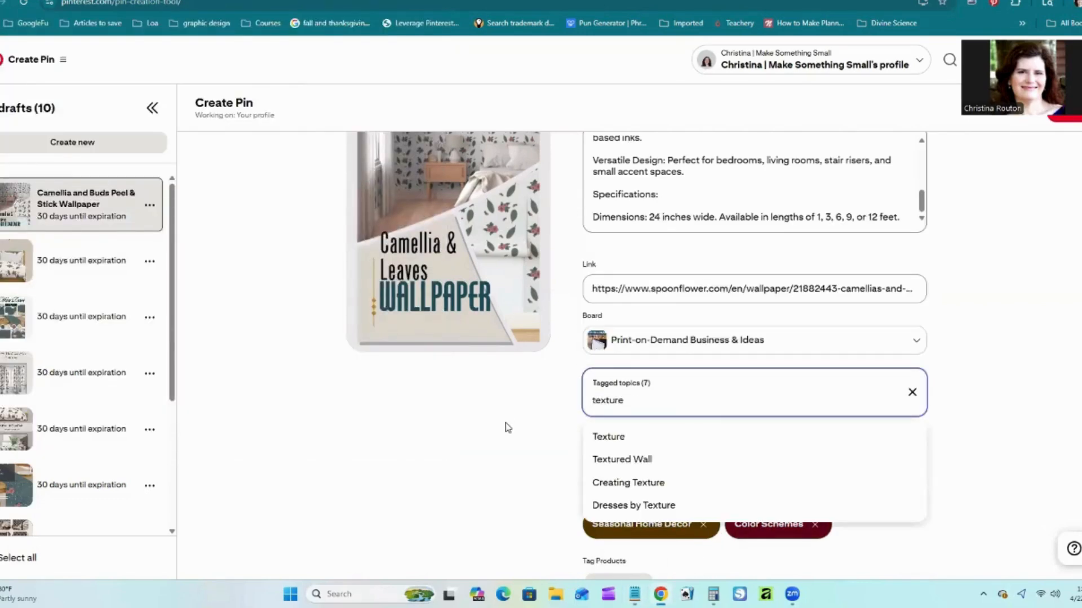
left_click(608, 437)
scroll(676, 479, "down", 1)
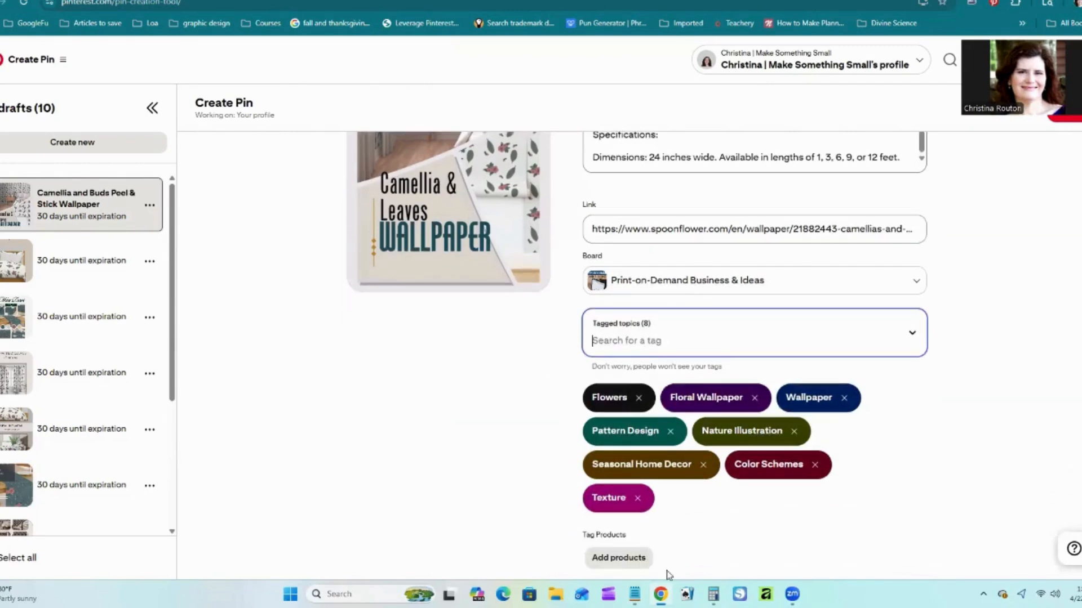
- Look through the Notepad tag list, search the topics for southern and tag the pin with Southern Style Home
key("alt+Tab")
scroll(70, 343, "up", 3)
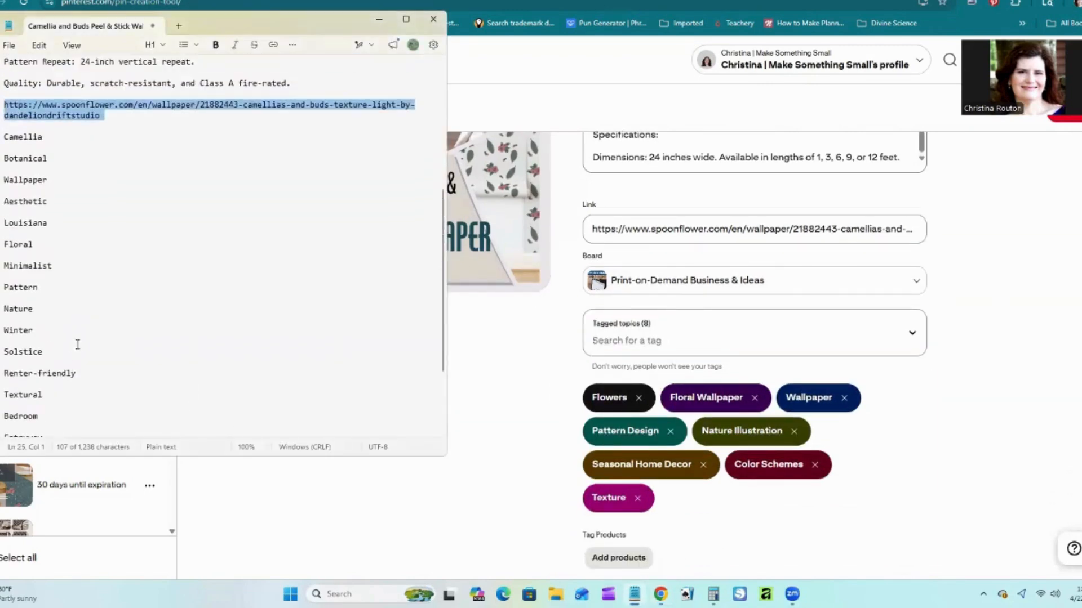
scroll(78, 344, "down", 4)
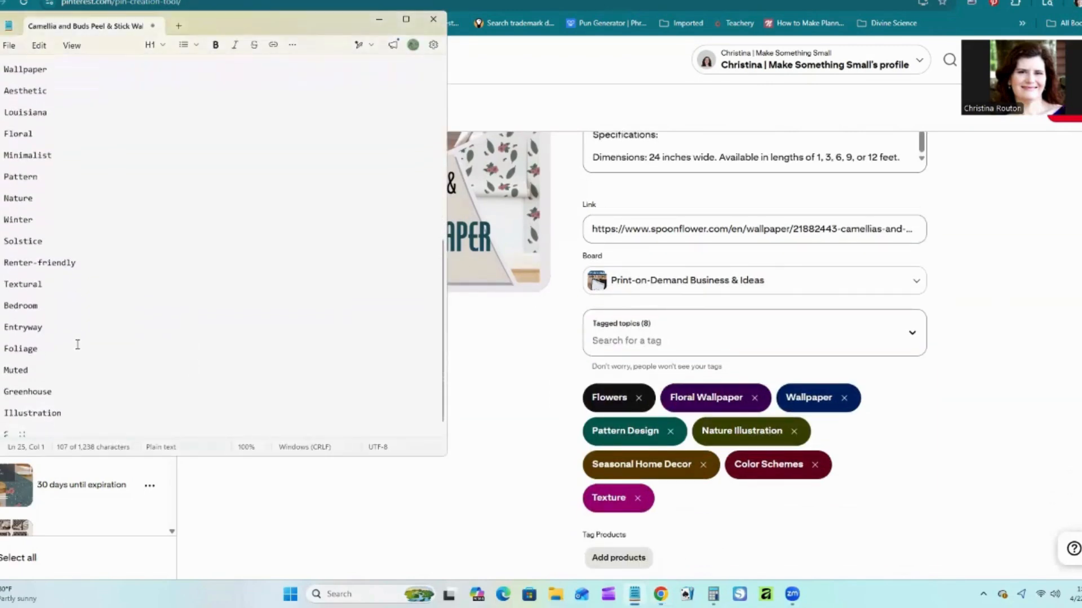
left_click(609, 339)
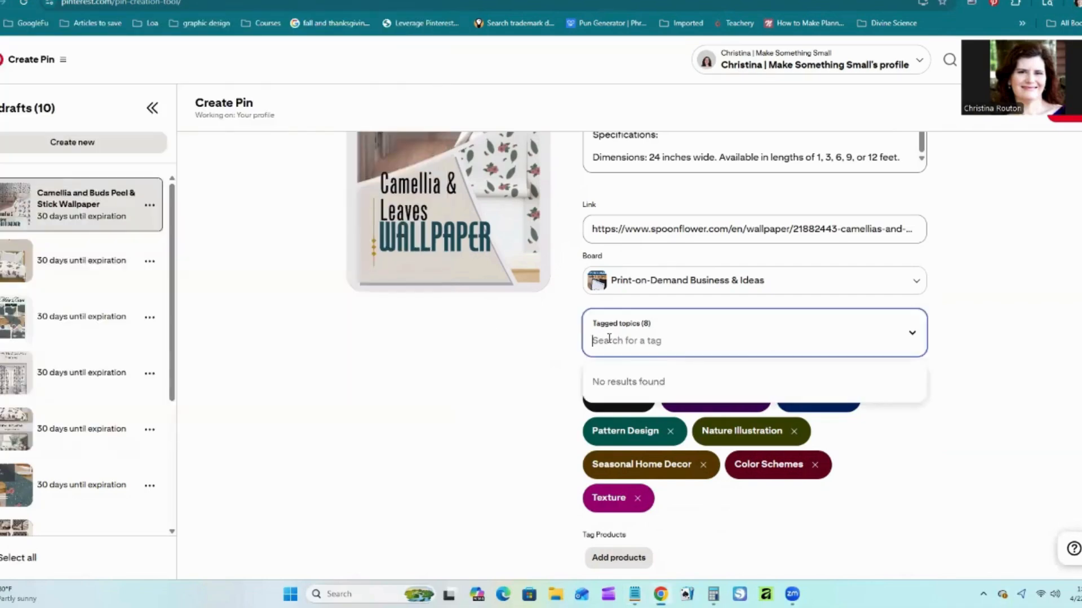
type("southern")
scroll(698, 404, "down", 2)
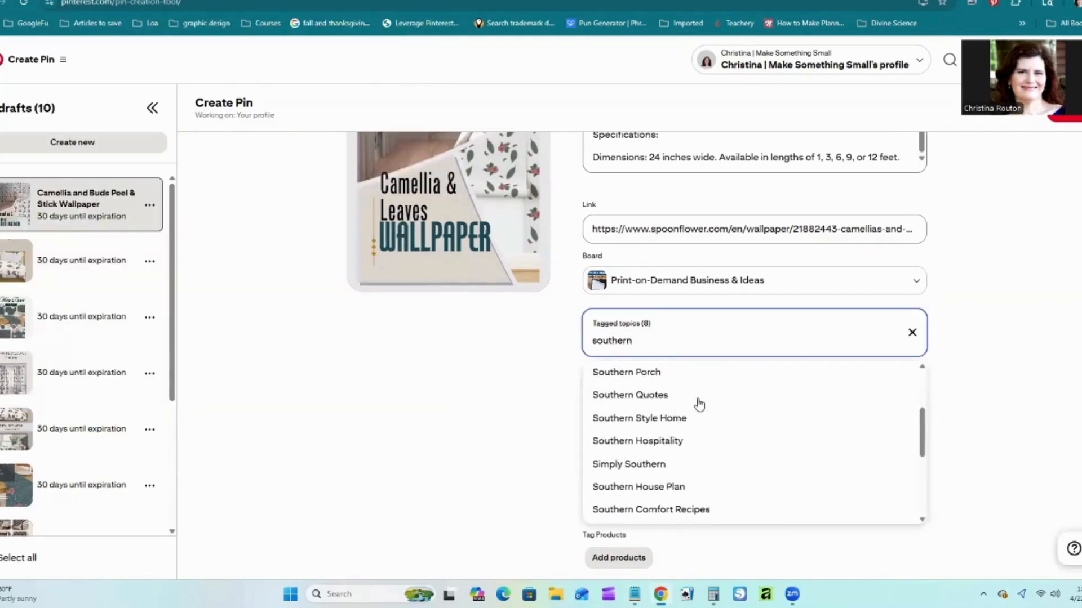
left_click(661, 420)
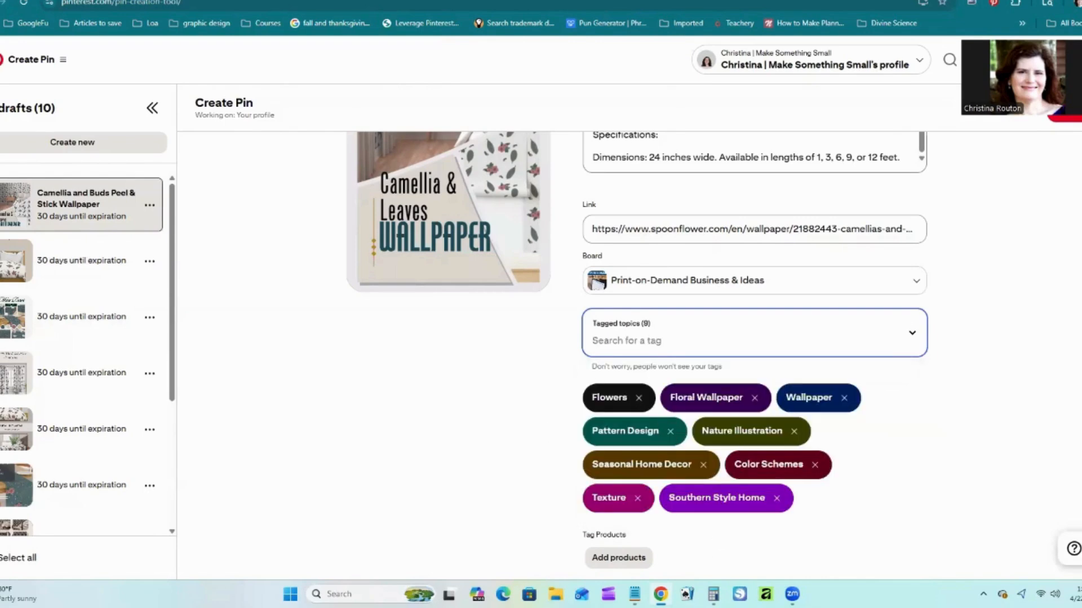
- Try the Notepad list's foliage keyword as a topic search for the pin and clear the search
left_click(634, 594)
scroll(119, 301, "up", 3)
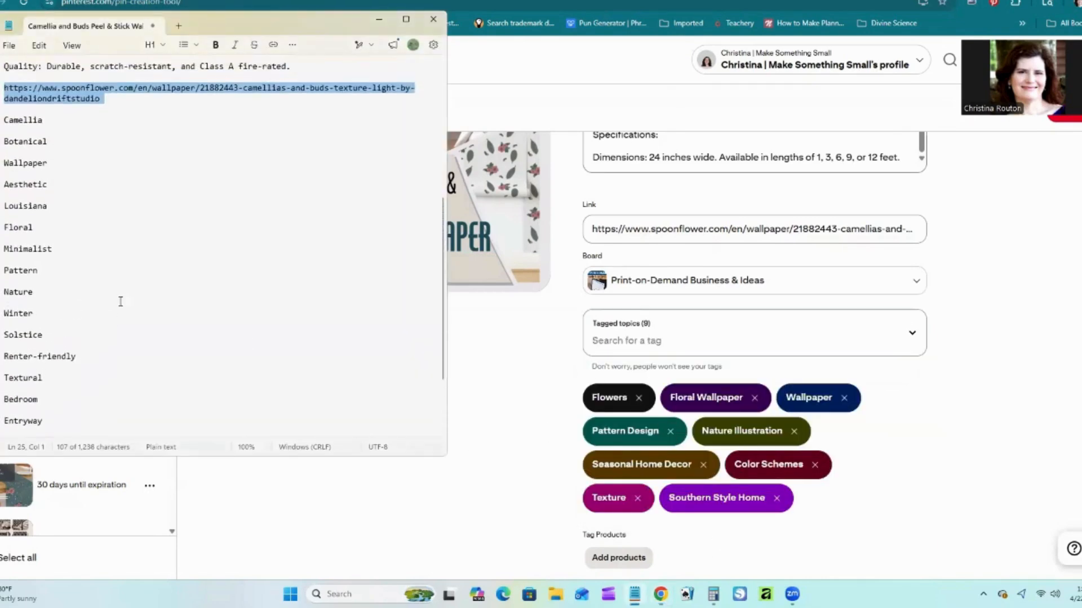
scroll(119, 300, "down", 3)
left_click(646, 341)
type("foliage")
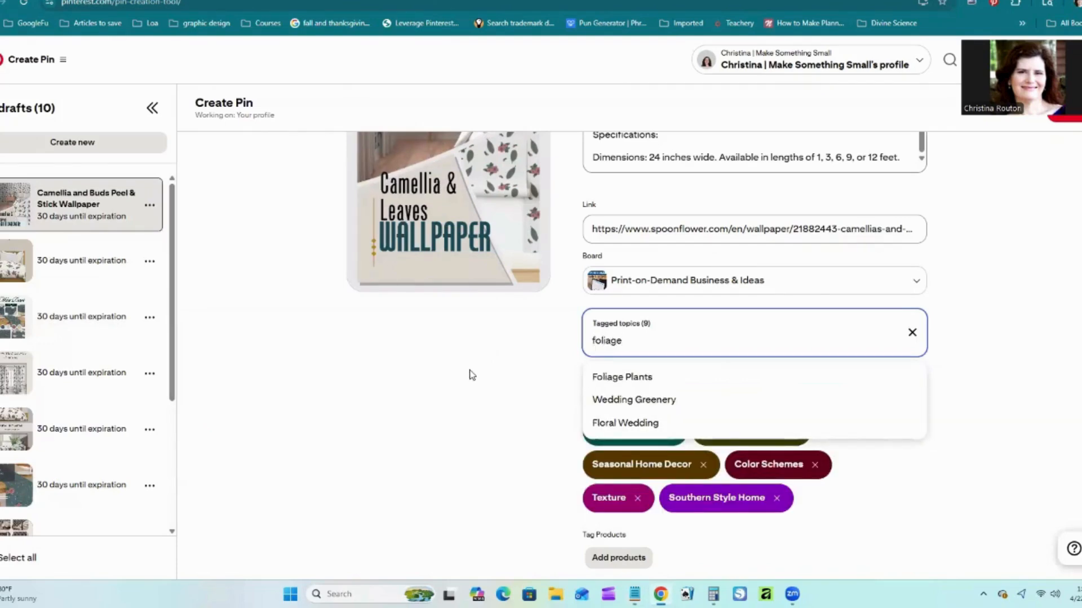
key("BackSpace")
key("BackSpace")
key("BackSpace")
key("BackSpace")
key("BackSpace")
key("BackSpace")
key("BackSpace")
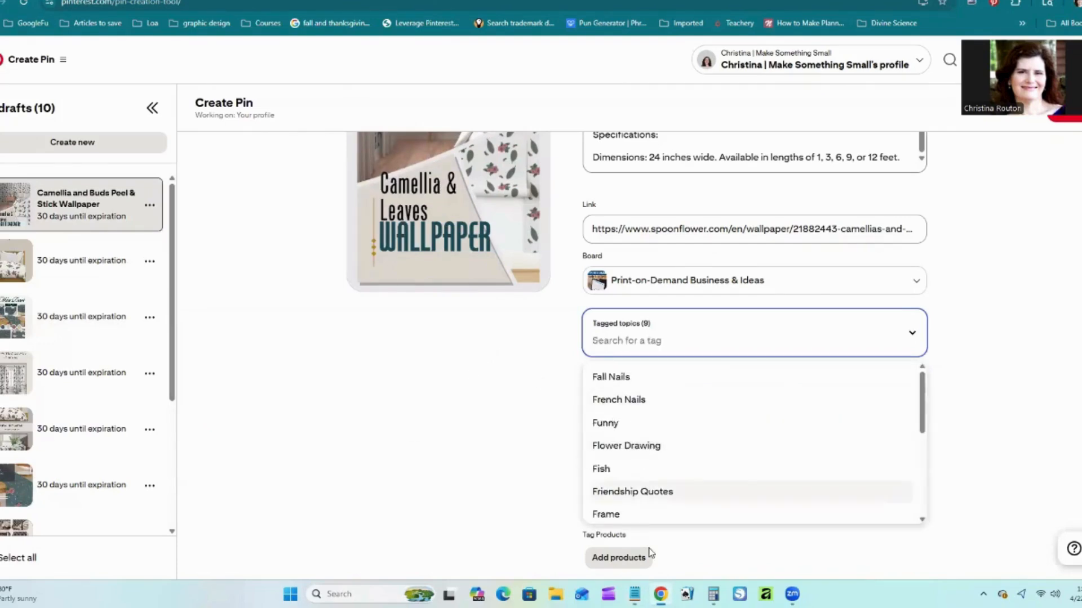
- Pick illustration from the Notepad tag list, search the topics for it and tag the pin with Pattern Illustration
left_click(634, 594)
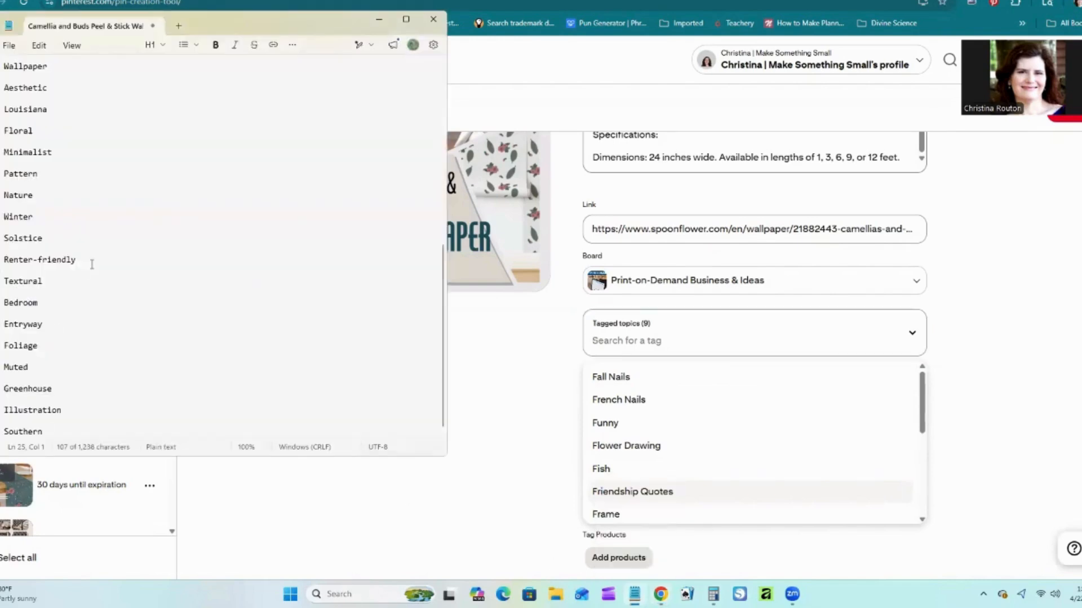
scroll(92, 264, "up", 2)
scroll(92, 264, "down", 1)
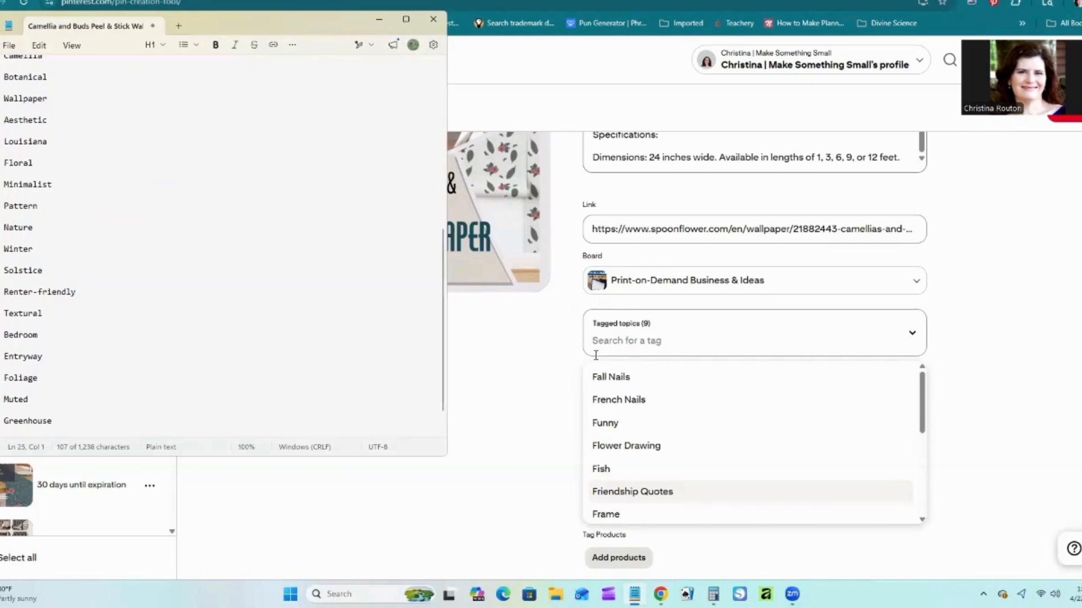
scroll(599, 334, "down", 1)
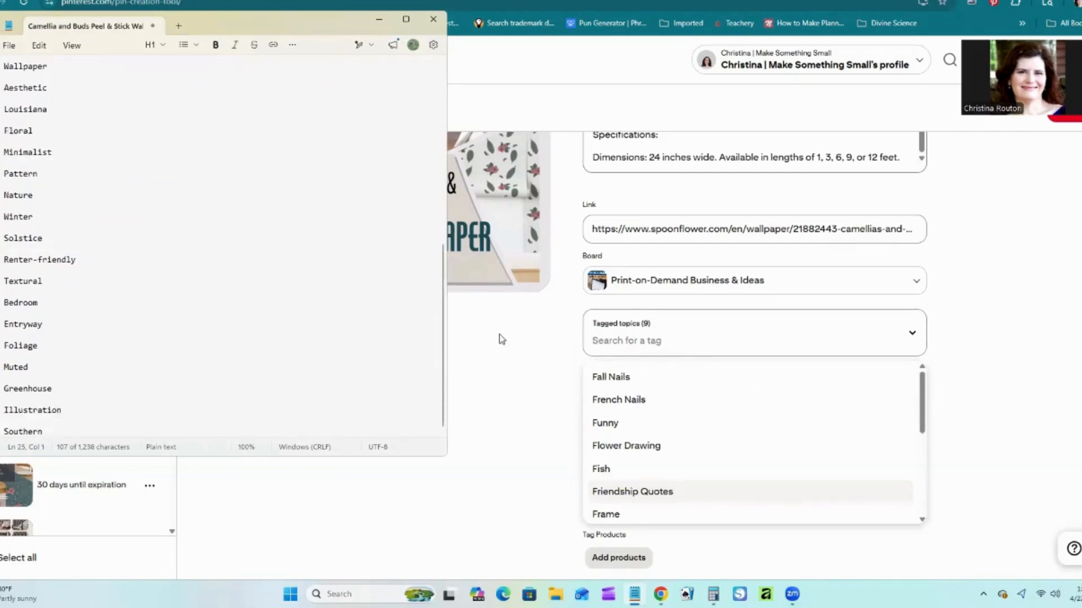
left_click(599, 341)
type("Illustration")
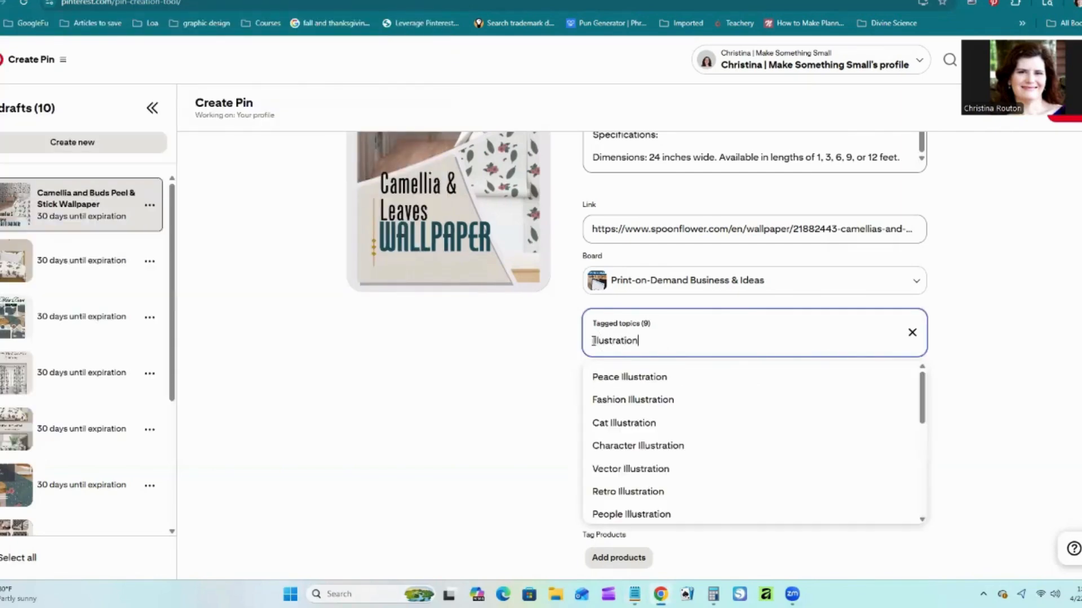
scroll(676, 397, "down", 3)
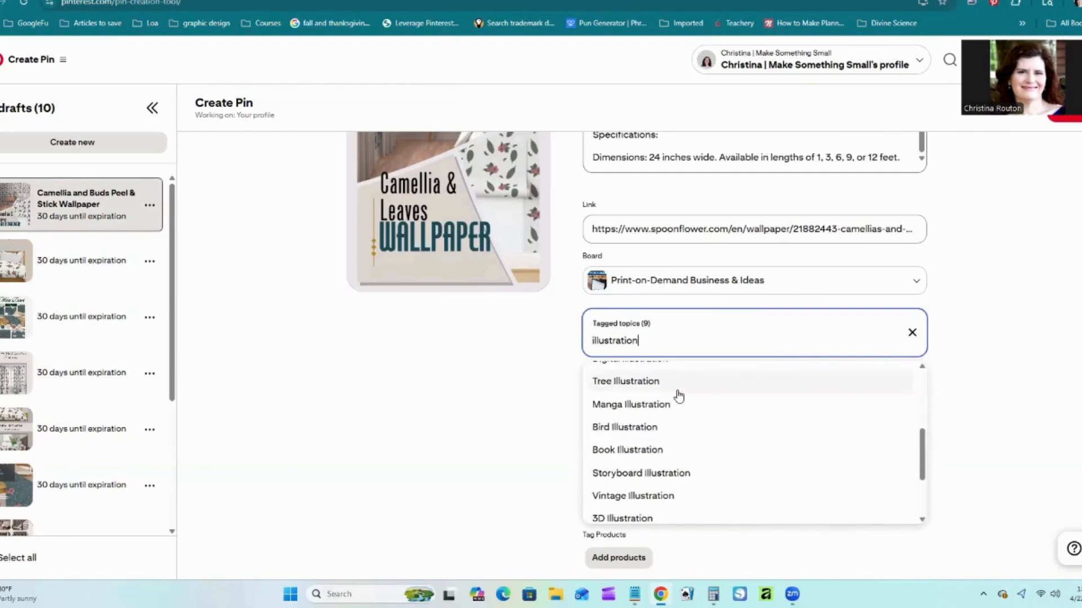
scroll(679, 396, "down", 3)
left_click(681, 508)
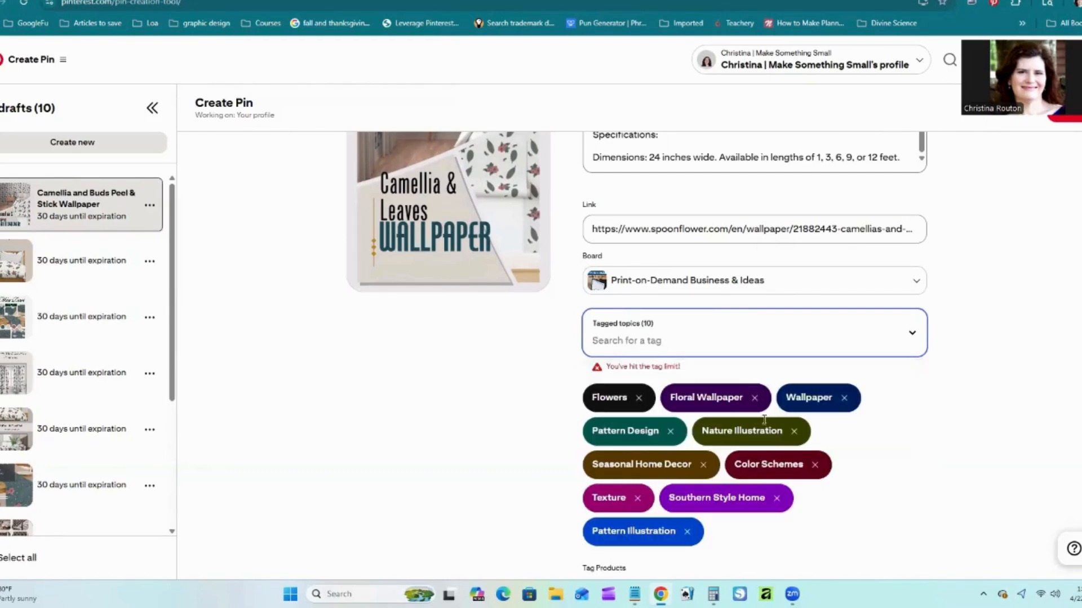
- Review the completed camellia wallpaper pin and publish it
scroll(693, 335, "down", 2)
scroll(707, 349, "up", 5)
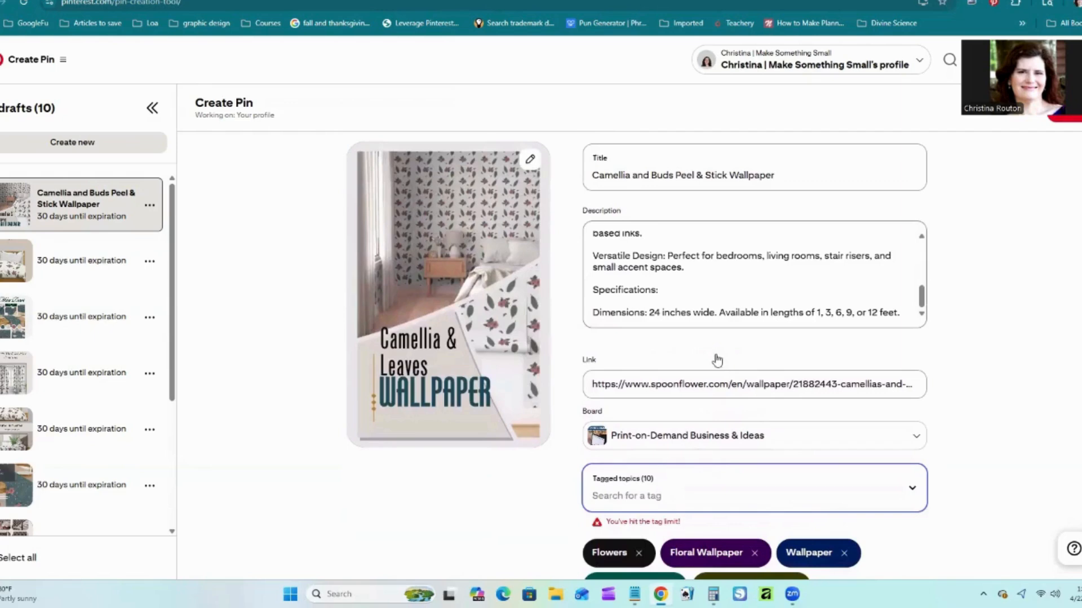
left_click_drag(987, 73, 872, 6)
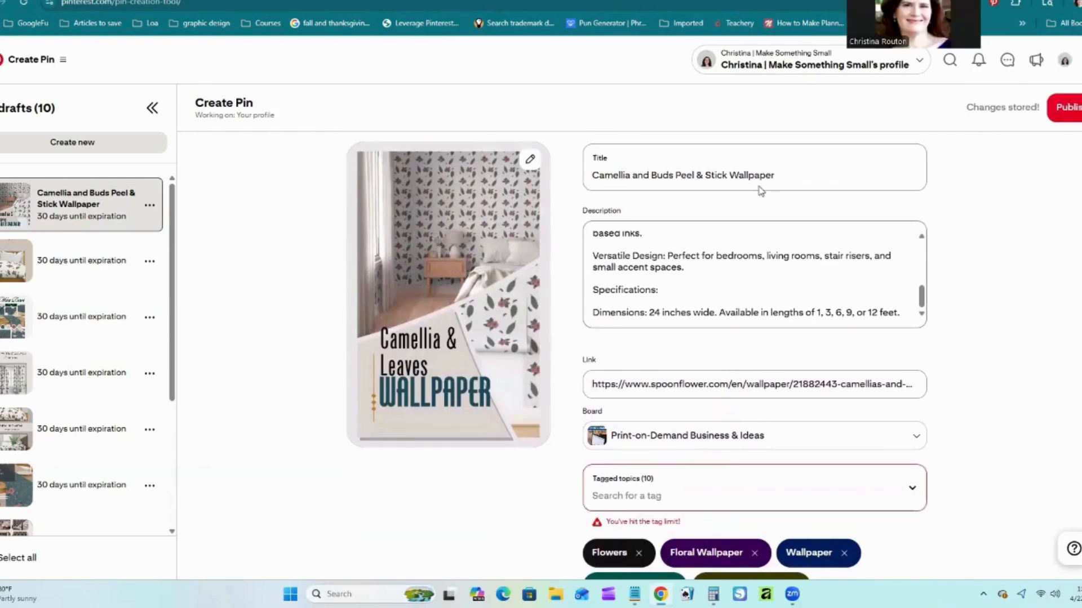
left_click(1076, 113)
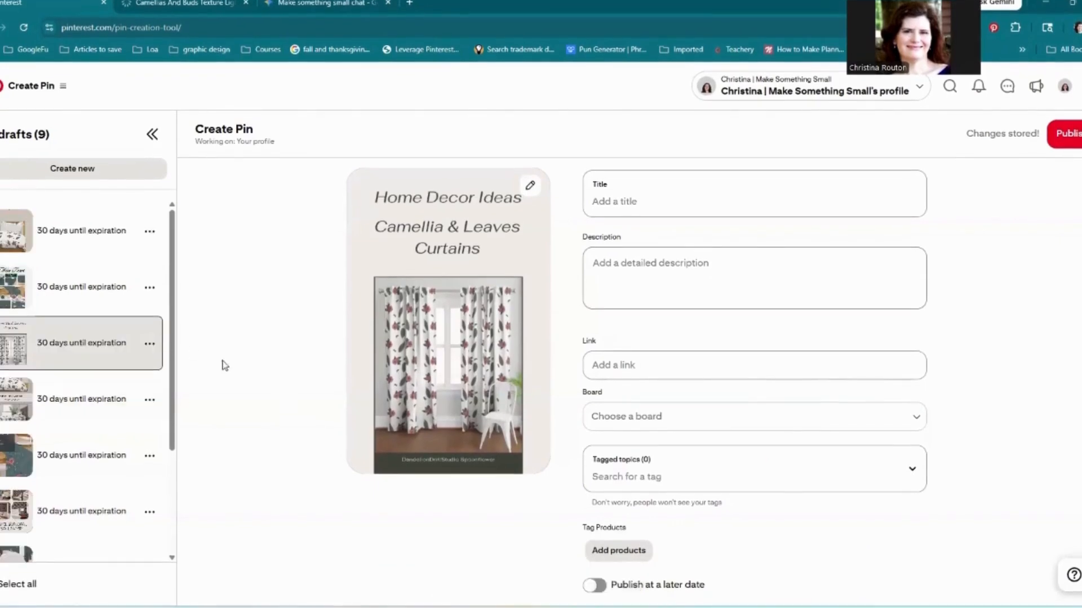
- Open the Camellia & Leaves duvet pin draft and, on Spoonflower, the Duvet Cover product page of the same design
left_click(83, 222)
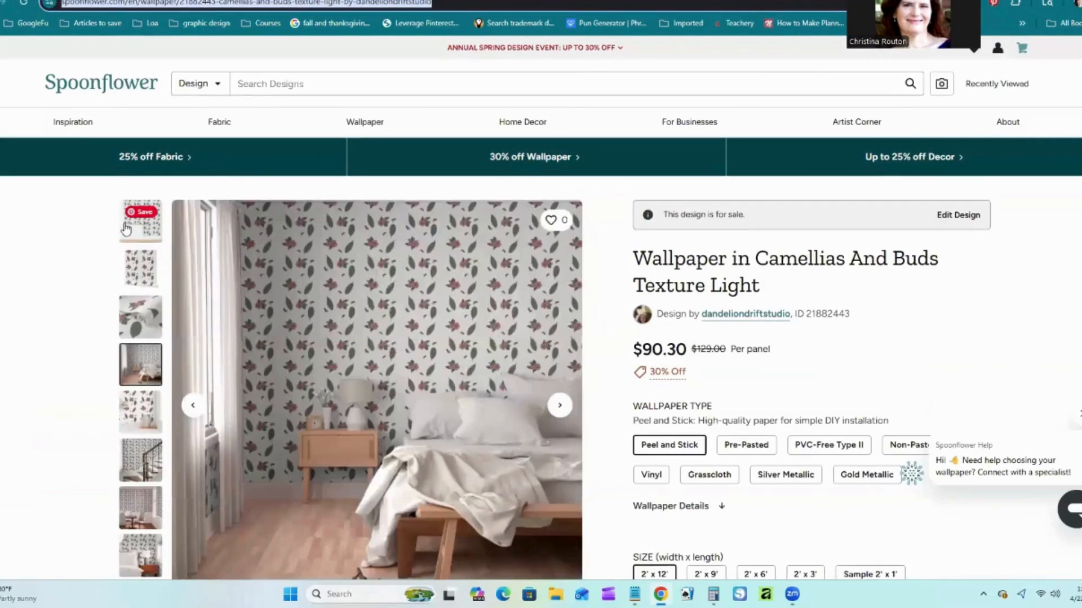
scroll(125, 228, "down", 15)
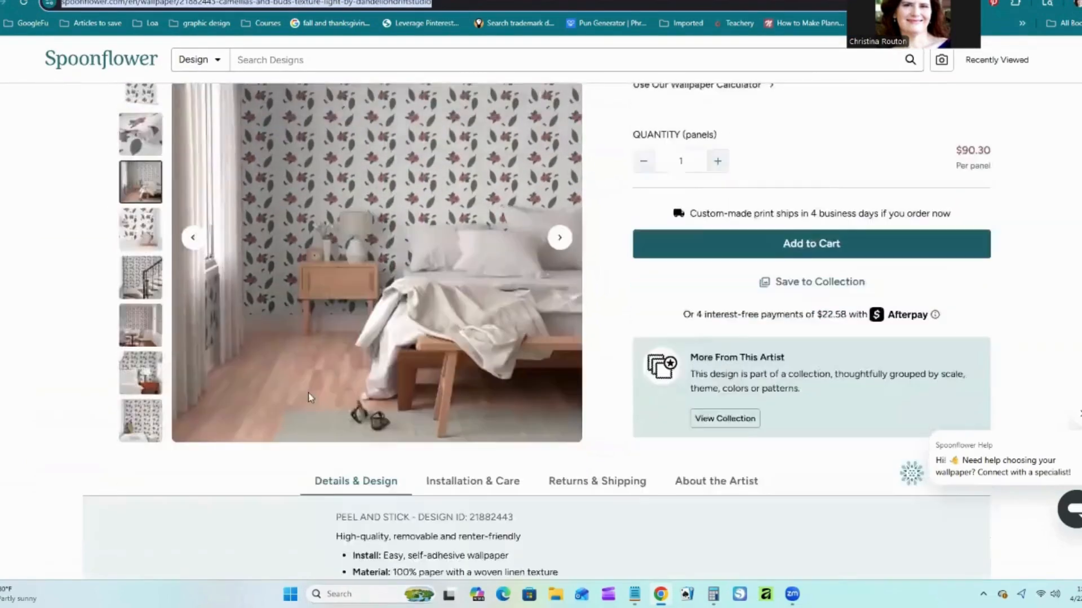
scroll(126, 278, "down", 4)
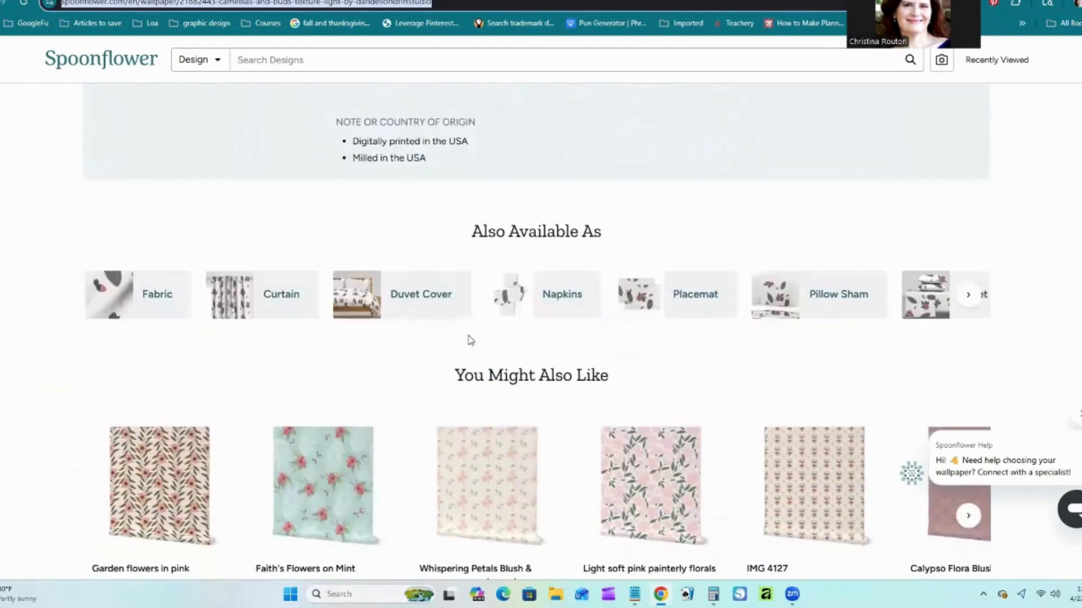
left_click(428, 302)
- Copy the product title "Duvet Cover in Camellias And Buds Texture Light" from Spoonflower into the duvet pin's title
scroll(398, 413, "up", 1)
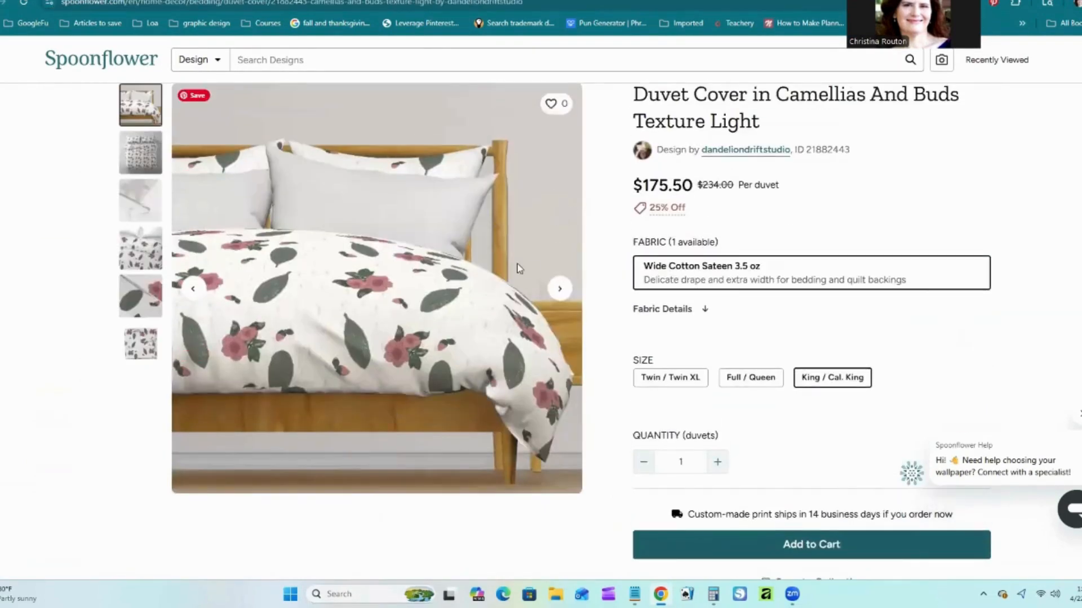
scroll(519, 268, "up", 1)
left_click_drag(702, 163, 781, 177)
key("ctrl+c")
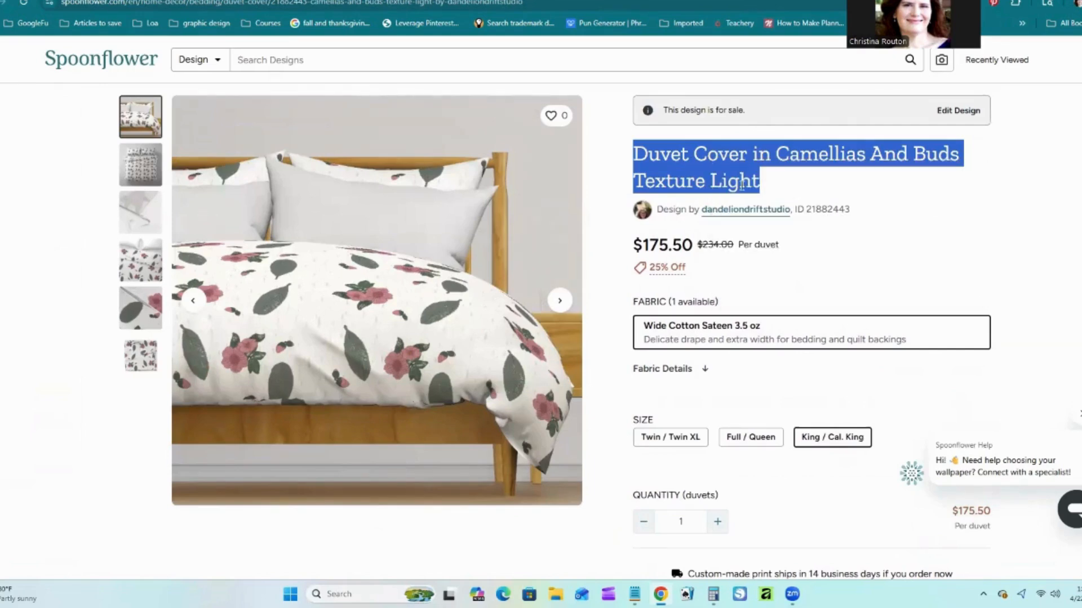
left_click(299, 1)
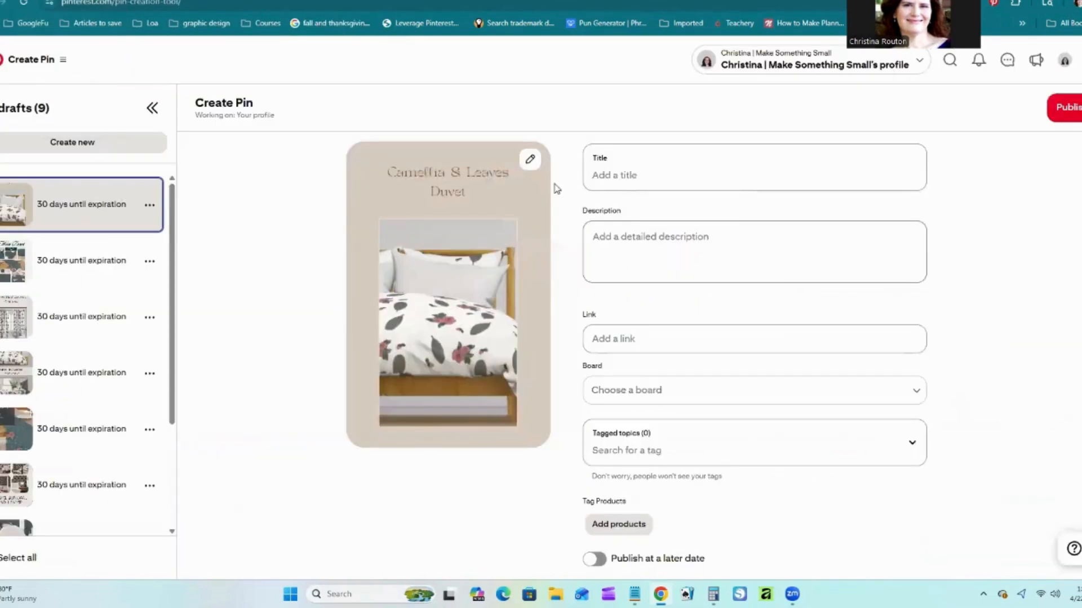
left_click(601, 174)
right_click(605, 184)
left_click(624, 322)
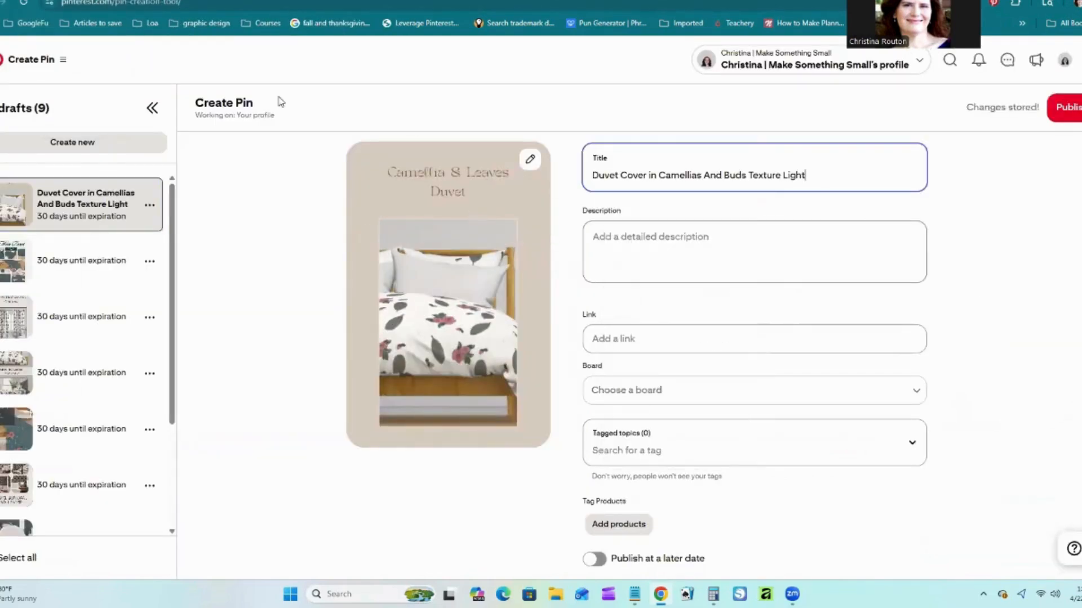
- Copy the duvet cover's full product details from Spoonflower, Duvet Cover heading through Manufacturing, into the pin's description as plain text
left_click(226, 1)
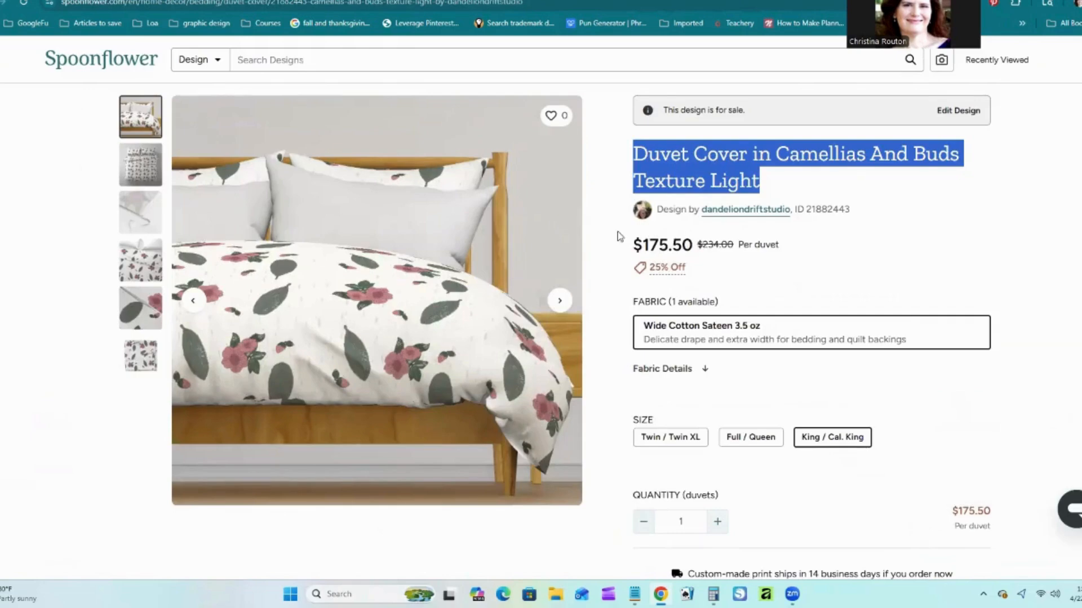
scroll(620, 235, "down", 15)
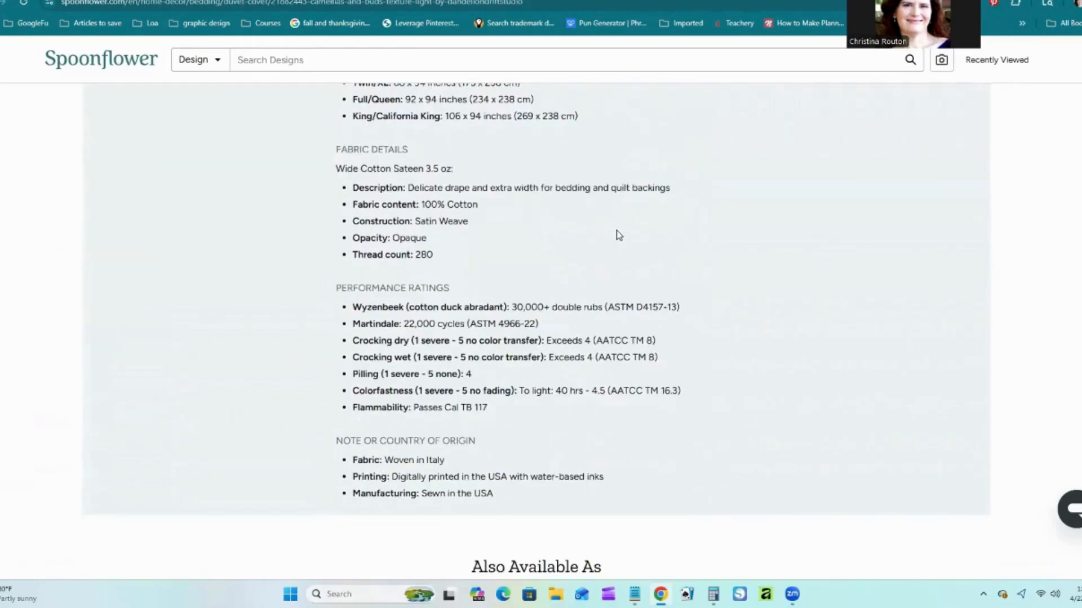
scroll(616, 236, "up", 5)
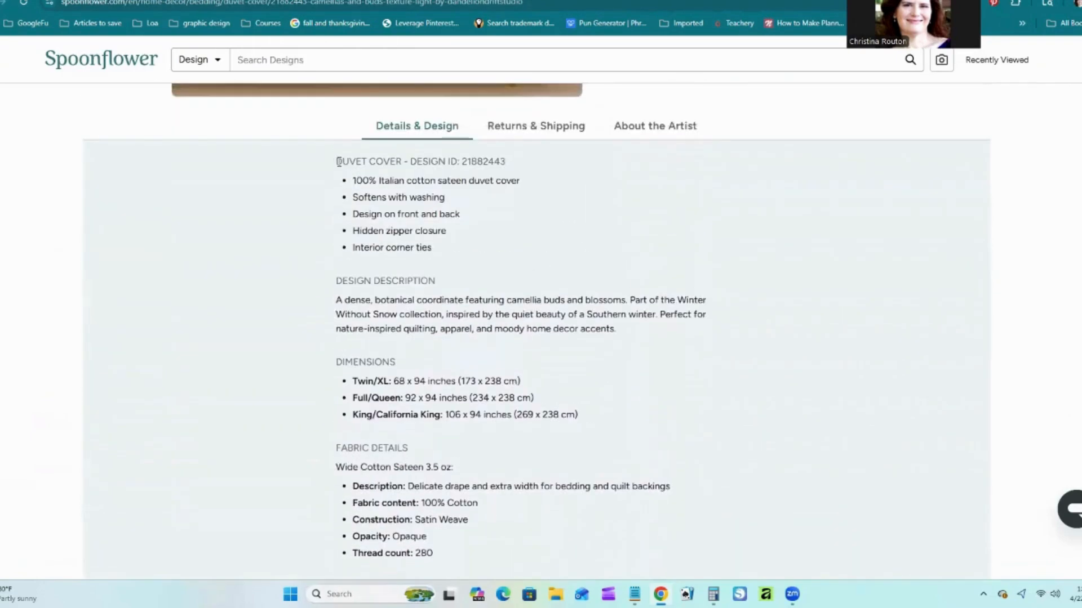
left_click_drag(338, 162, 603, 410)
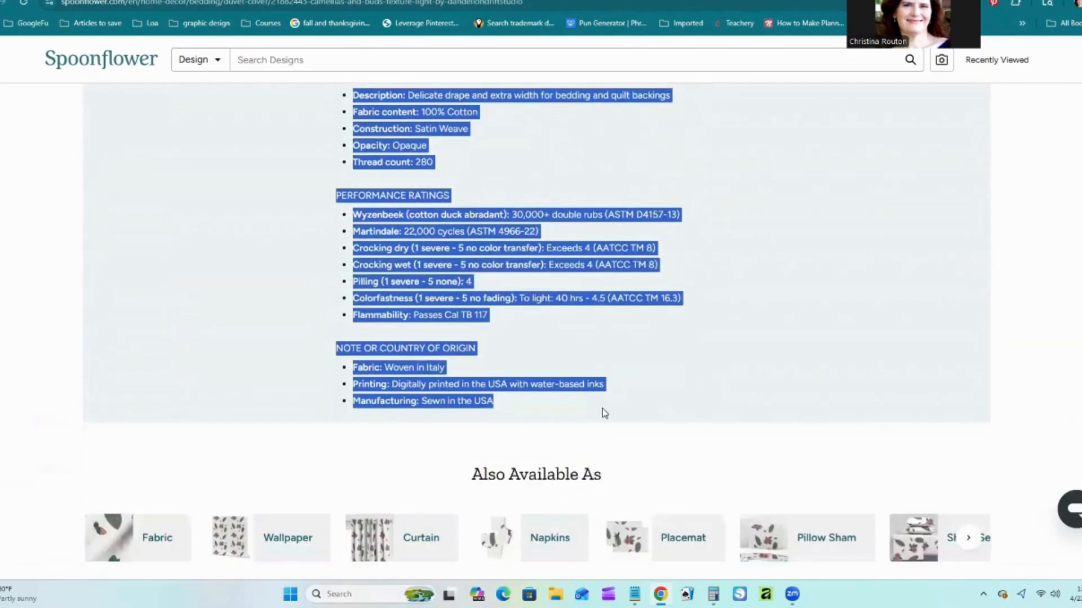
right_click(410, 260)
left_click(429, 274)
key("ctrl+Tab")
left_click(621, 242)
right_click(614, 240)
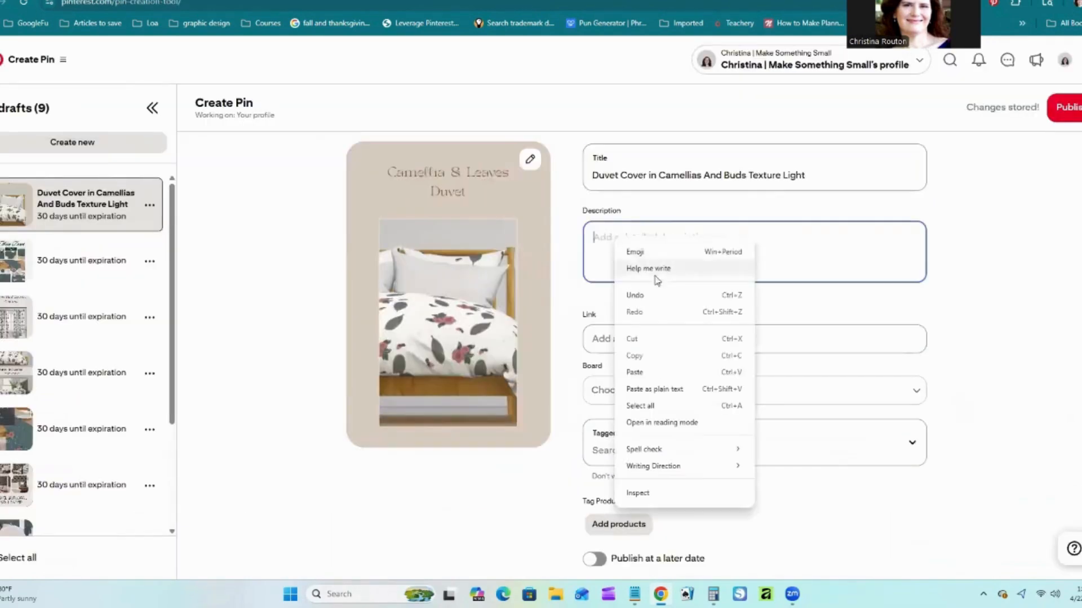
left_click(716, 390)
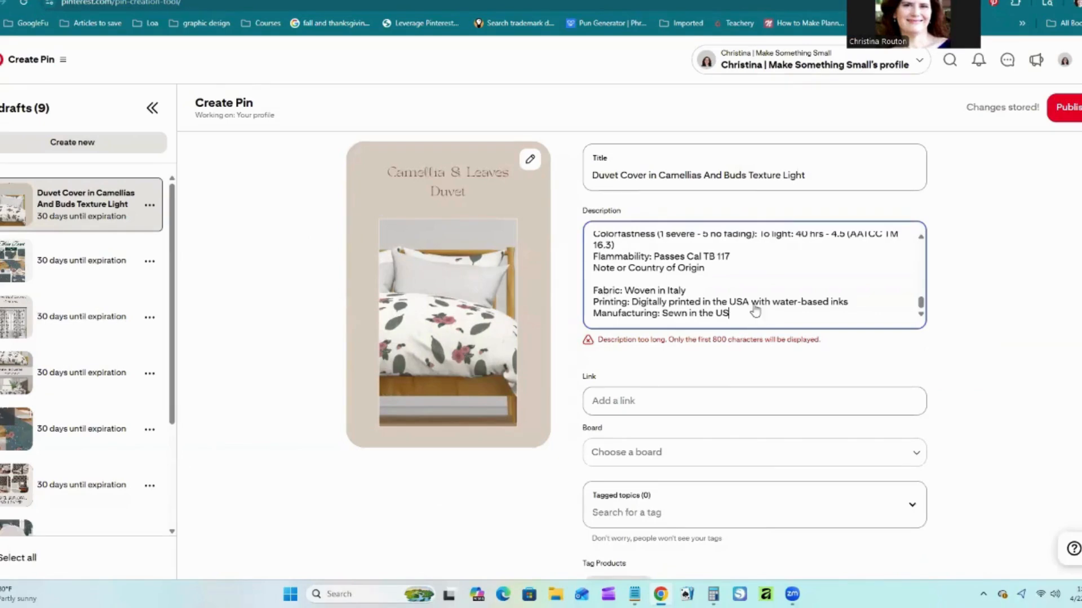
- Trim the end of the pin's description, deleting everything after the line "Thread count: 280"
key("BackSpace")
key("BackSpace")
key("BackSpace")
key("BackSpace")
key("BackSpace")
key("BackSpace")
key("BackSpace")
key("BackSpace")
key("BackSpace")
key("BackSpace")
key("BackSpace")
key("BackSpace")
key("BackSpace")
key("BackSpace")
key("BackSpace")
key("BackSpace")
key("BackSpace")
key("BackSpace")
key("BackSpace")
key("BackSpace")
key("BackSpace")
key("BackSpace")
key("BackSpace")
key("BackSpace")
key("BackSpace")
key("BackSpace")
key("BackSpace")
key("BackSpace")
key("BackSpace")
key("BackSpace")
key("BackSpace")
key("BackSpace")
key("BackSpace")
key("BackSpace")
key("BackSpace")
key("BackSpace")
key("BackSpace")
key("BackSpace")
key("BackSpace")
key("BackSpace")
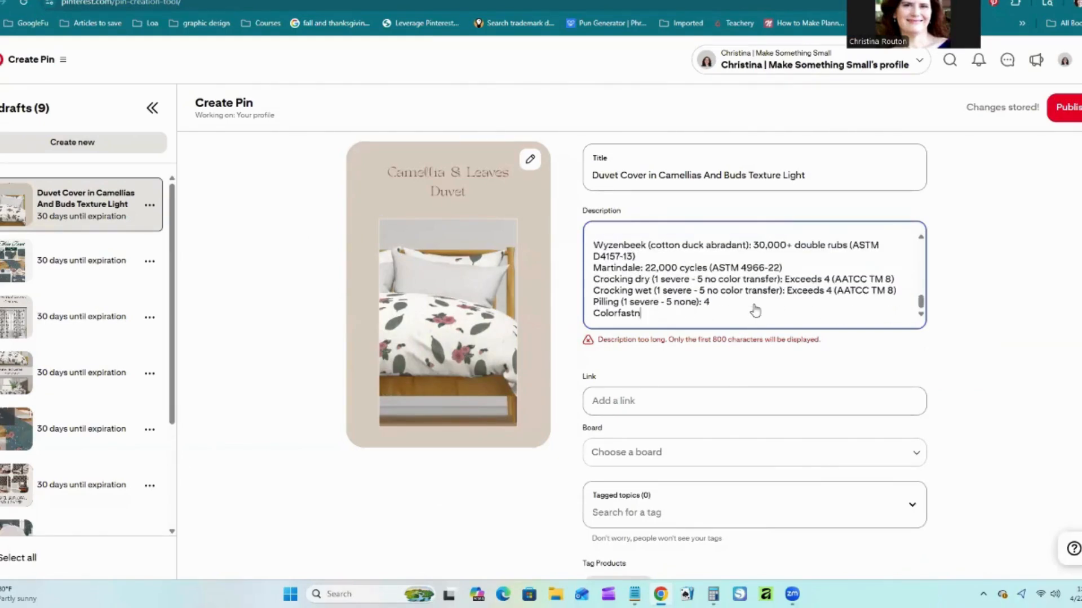
key("BackSpace")
key("BackSpace")
key("BackSpace")
key("BackSpace")
key("BackSpace")
key("BackSpace")
key("BackSpace")
key("BackSpace")
key("BackSpace")
key("BackSpace")
key("BackSpace")
key("BackSpace")
key("BackSpace")
key("BackSpace")
key("BackSpace")
key("BackSpace")
key("BackSpace")
key("BackSpace")
key("BackSpace")
key("BackSpace")
key("BackSpace")
key("BackSpace")
key("BackSpace")
key("BackSpace")
key("BackSpace")
key("BackSpace")
key("BackSpace")
key("BackSpace")
key("BackSpace")
key("BackSpace")
key("BackSpace")
key("BackSpace")
key("BackSpace")
key("BackSpace")
key("BackSpace")
key("BackSpace")
key("BackSpace")
key("BackSpace")
key("BackSpace")
key("BackSpace")
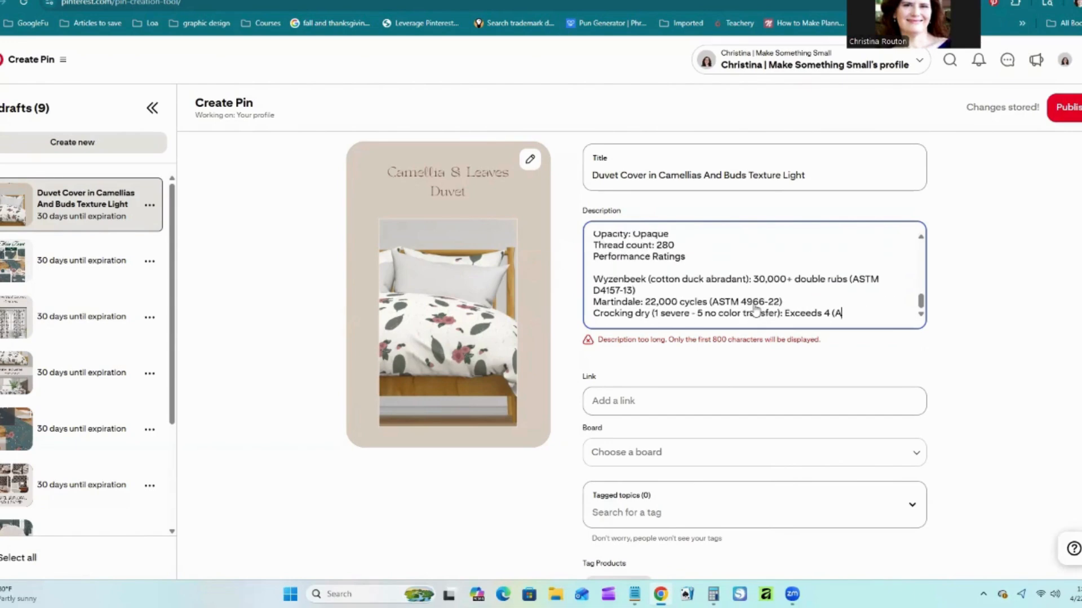
key("BackSpace")
key("BackSpace")
key("BackSpace")
key("BackSpace")
key("BackSpace")
key("BackSpace")
key("BackSpace")
key("BackSpace")
key("BackSpace")
key("BackSpace")
key("BackSpace")
key("BackSpace")
key("BackSpace")
key("BackSpace")
key("BackSpace")
key("BackSpace")
key("BackSpace")
key("BackSpace")
key("BackSpace")
key("BackSpace")
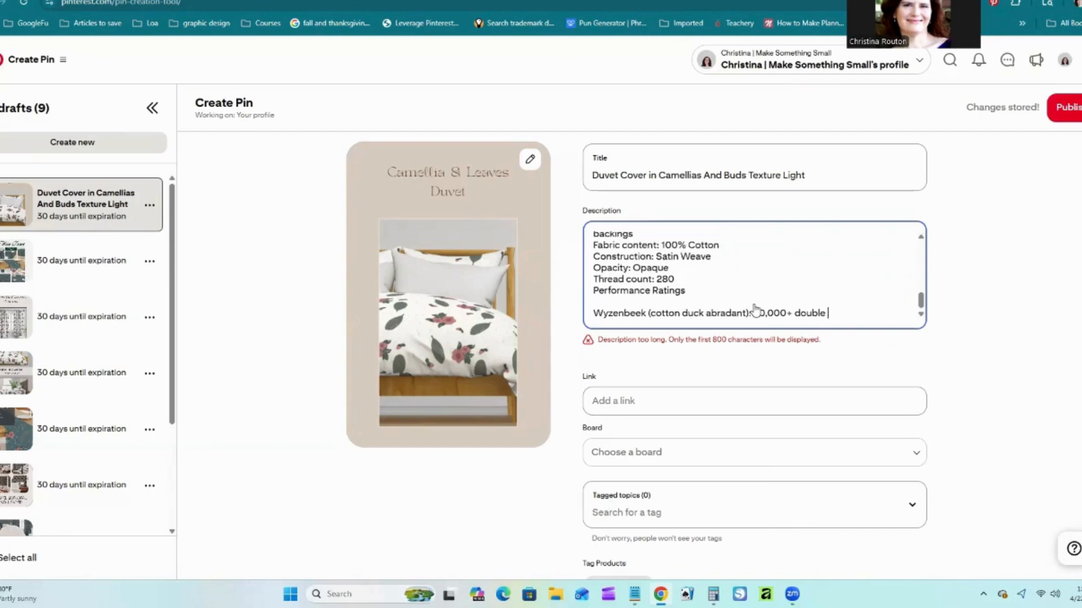
key("BackSpace")
key("BackSpace")
key("BackSpace")
key("BackSpace")
key("BackSpace")
key("BackSpace")
key("BackSpace")
key("BackSpace")
key("BackSpace")
key("BackSpace")
key("BackSpace")
key("BackSpace")
key("BackSpace")
key("BackSpace")
key("BackSpace")
key("BackSpace")
key("BackSpace")
key("BackSpace")
key("BackSpace")
key("BackSpace")
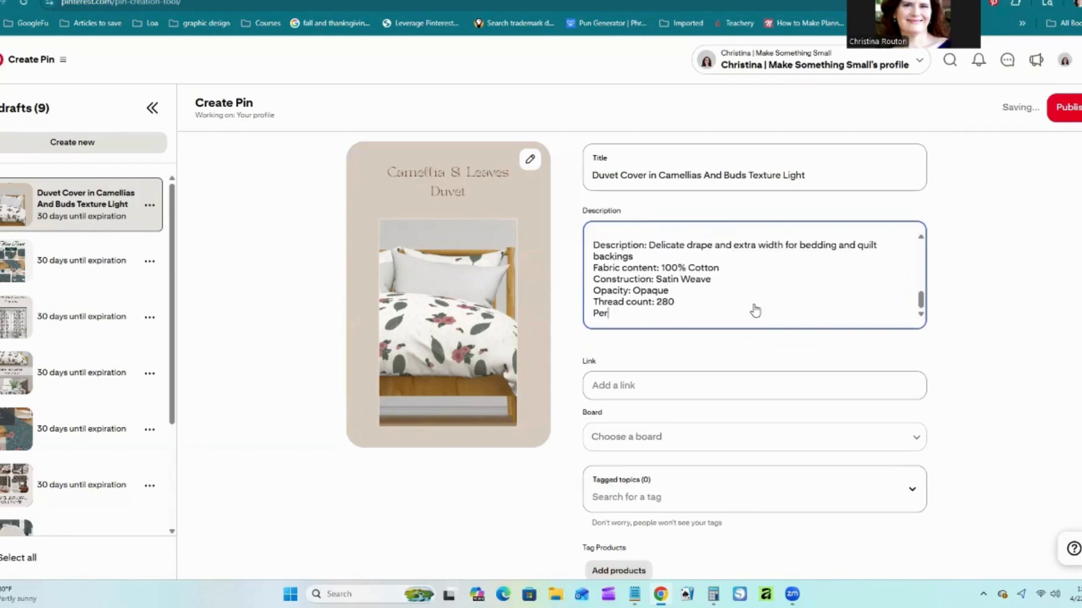
- Copy the web address of the Spoonflower duvet cover page into the pin's link
left_click(175, 0)
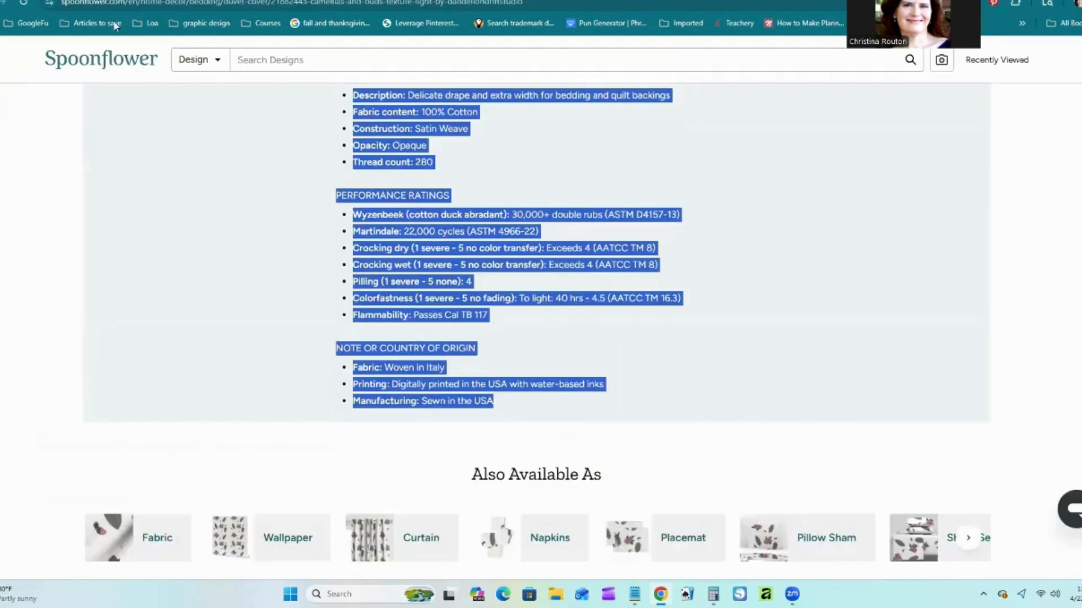
left_click(117, 2)
right_click(134, 2)
left_click(167, 115)
left_click(74, 0)
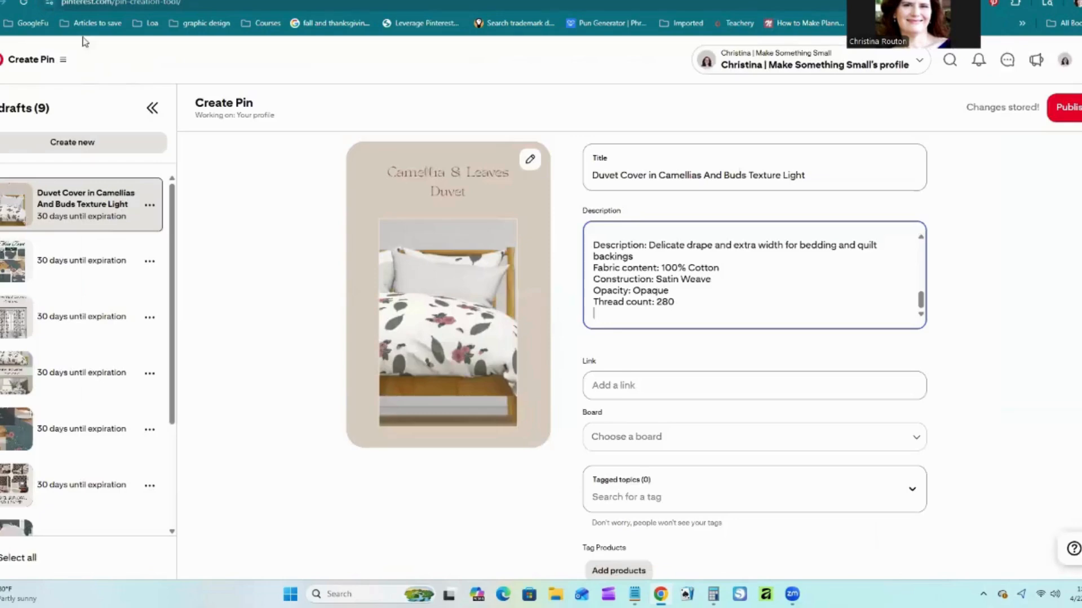
right_click(619, 382)
left_click(698, 250)
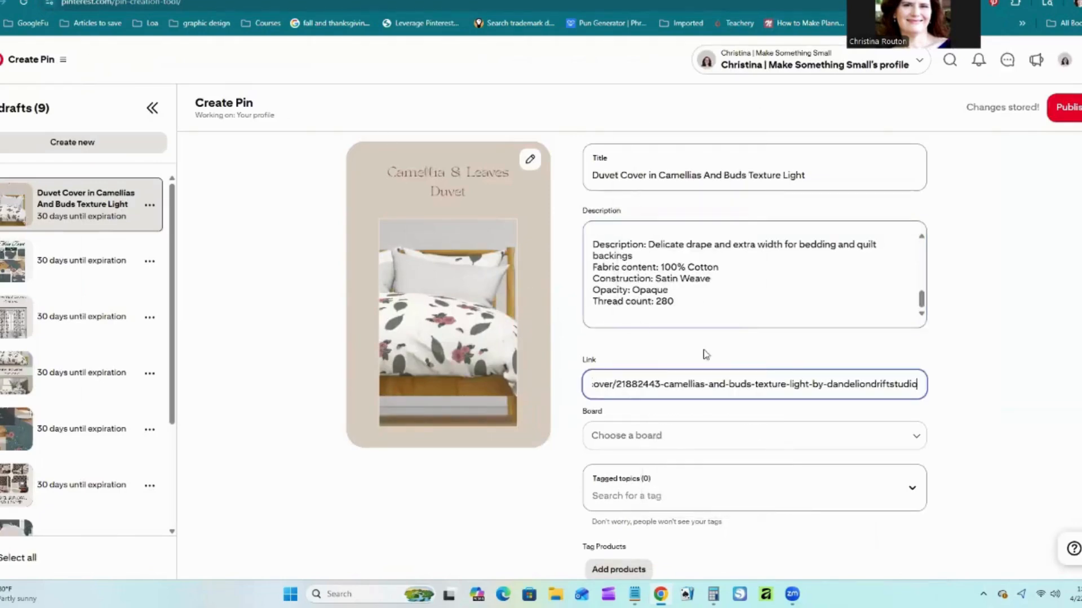
- Assign the duvet pin to the Spoonflower Designs board
scroll(825, 336, "down", 2)
left_click(917, 346)
scroll(772, 440, "down", 4)
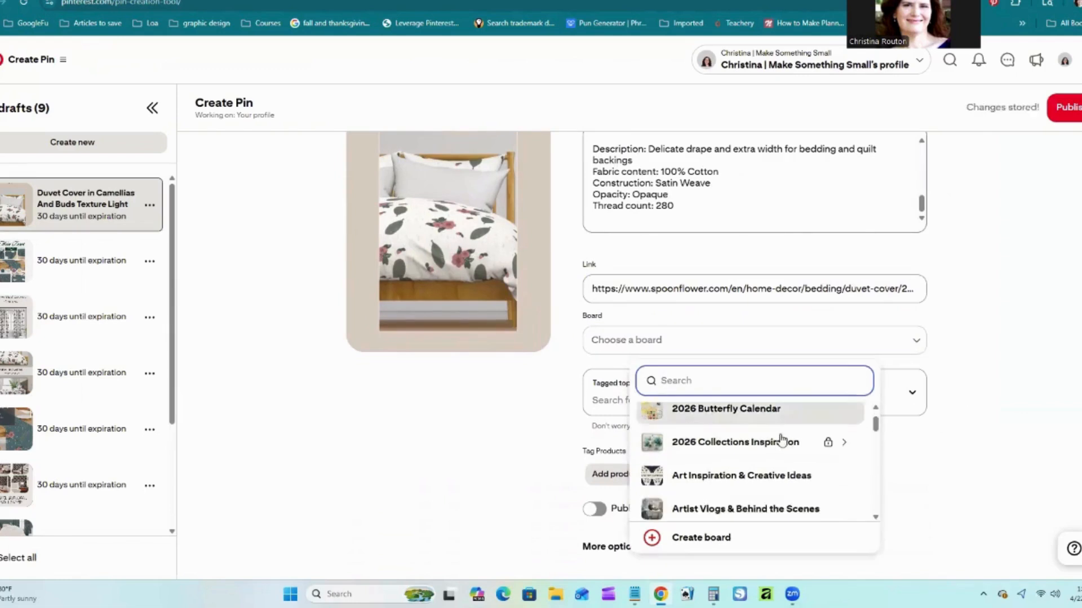
scroll(761, 438, "down", 5)
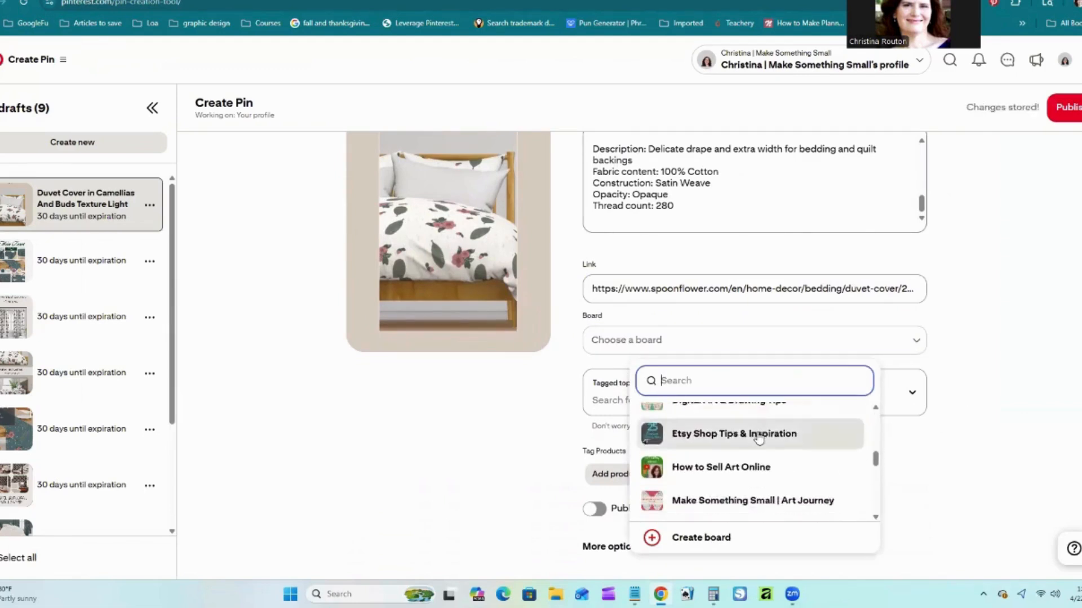
scroll(758, 435, "down", 4)
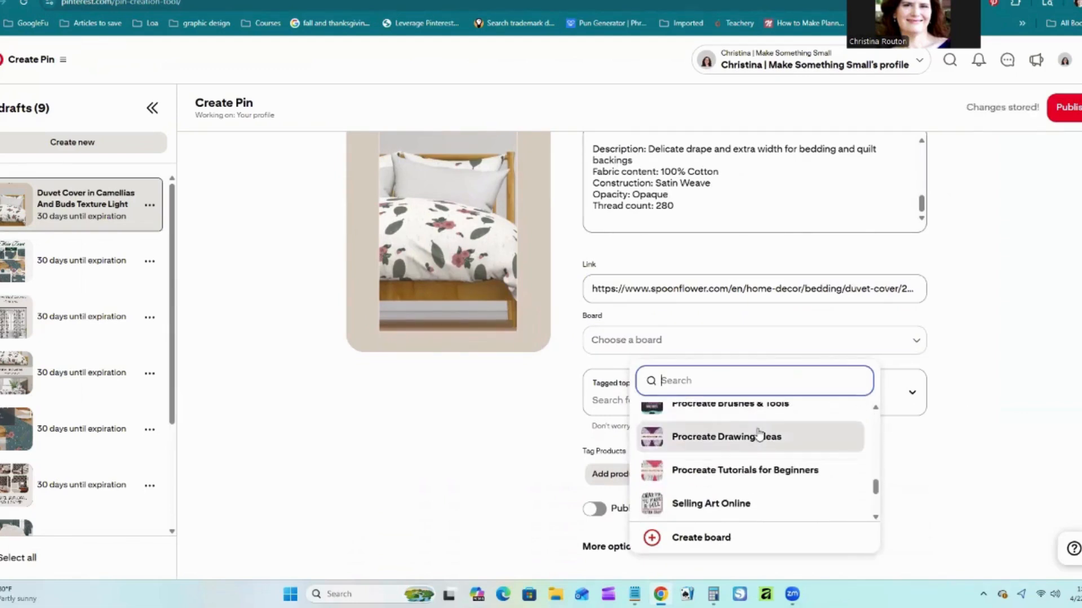
left_click(759, 428)
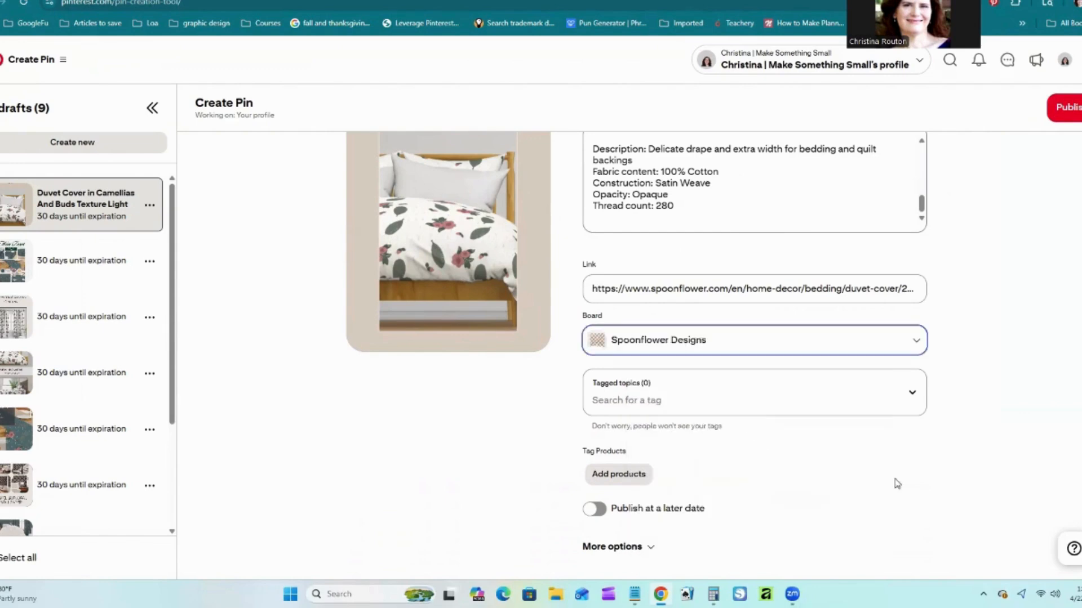
- Search the topics for floral and flowers, and tag the pin with Floral Design and Flowers
left_click(613, 408)
type("floral")
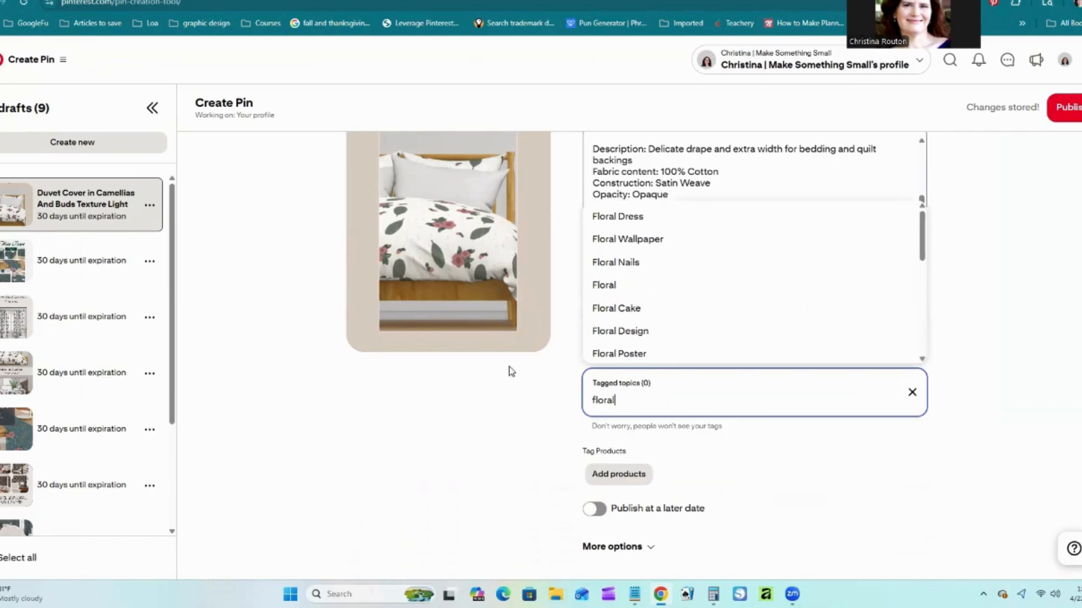
left_click(622, 331)
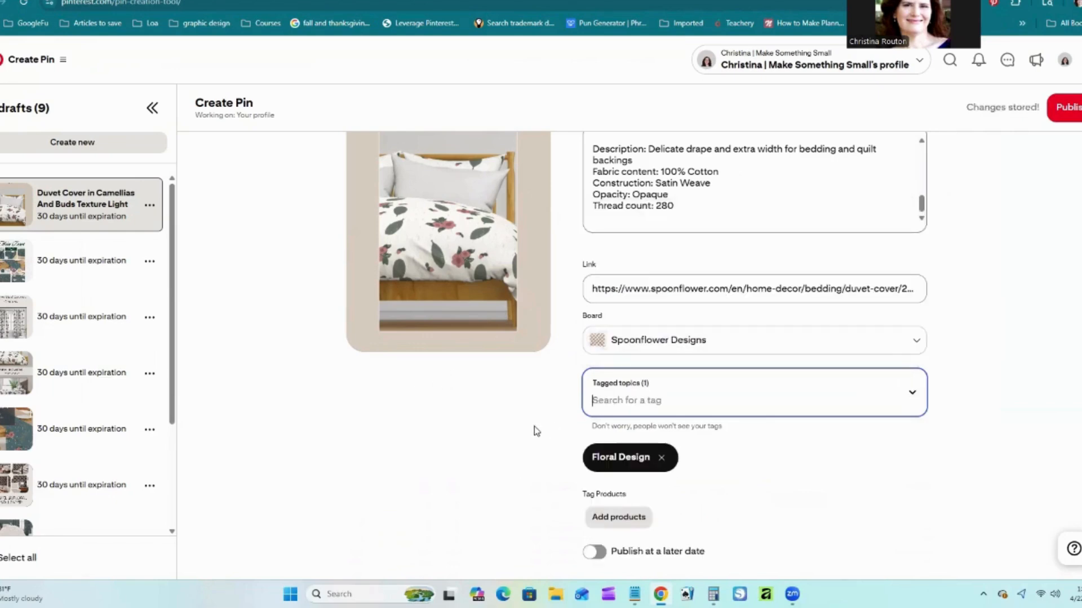
left_click(602, 388)
type("flowers")
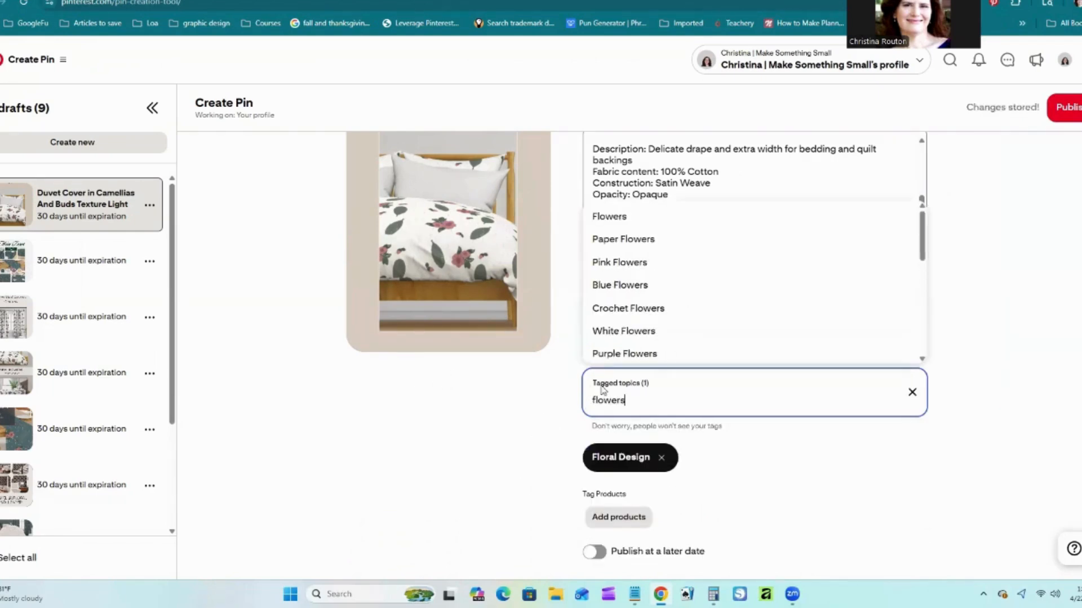
key("Return")
- Search the topics for duvet and bedroom, and tag the pin with Duvet Cover and Cozy Bedroom
type("duvet")
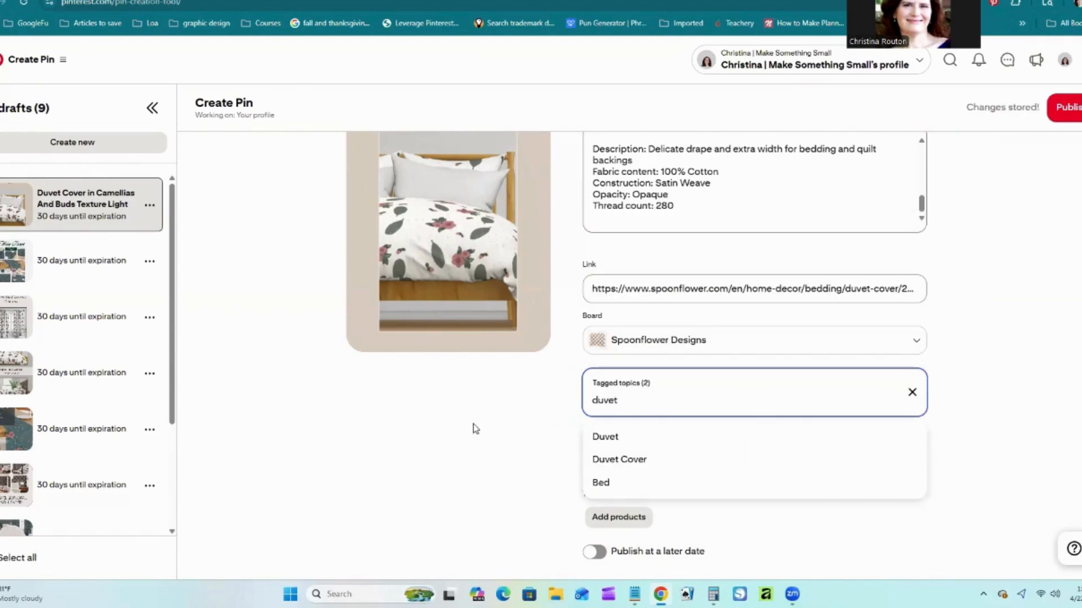
left_click(639, 461)
type("bed4r")
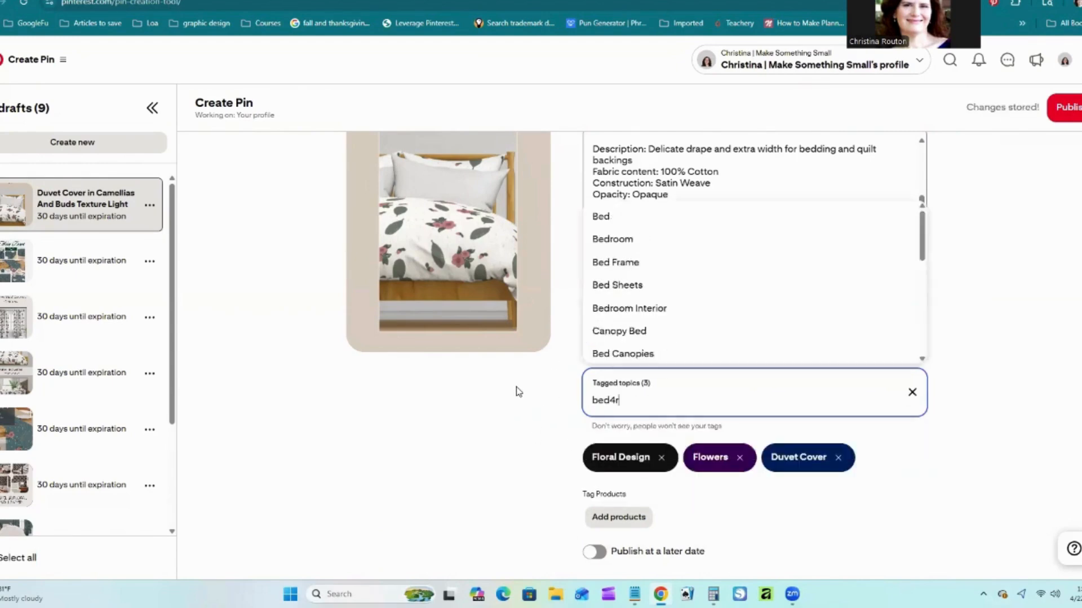
key("BackSpace")
key("BackSpace")
type("room")
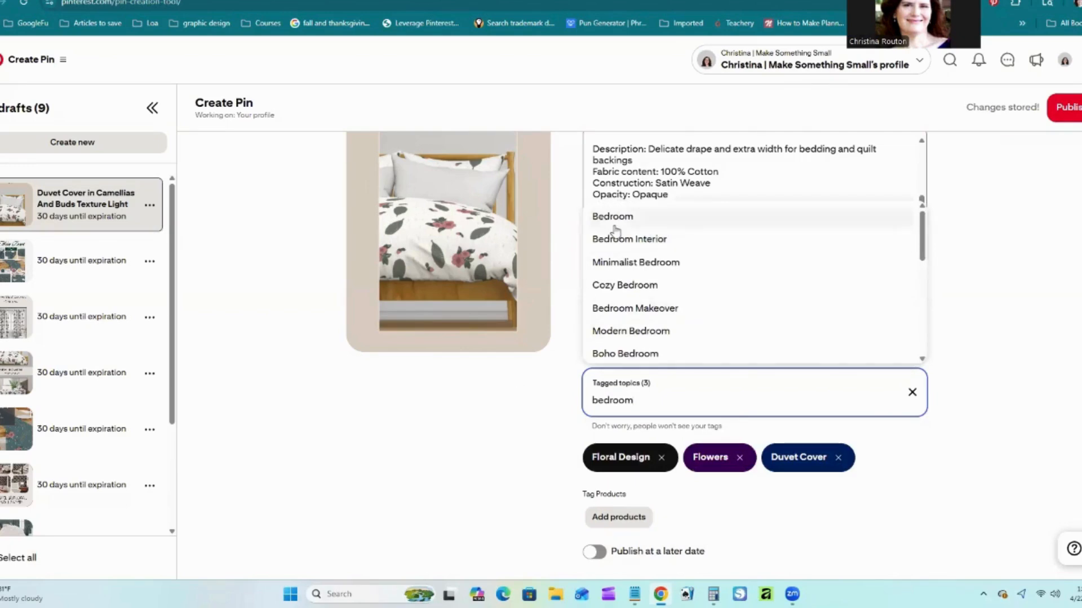
left_click(611, 285)
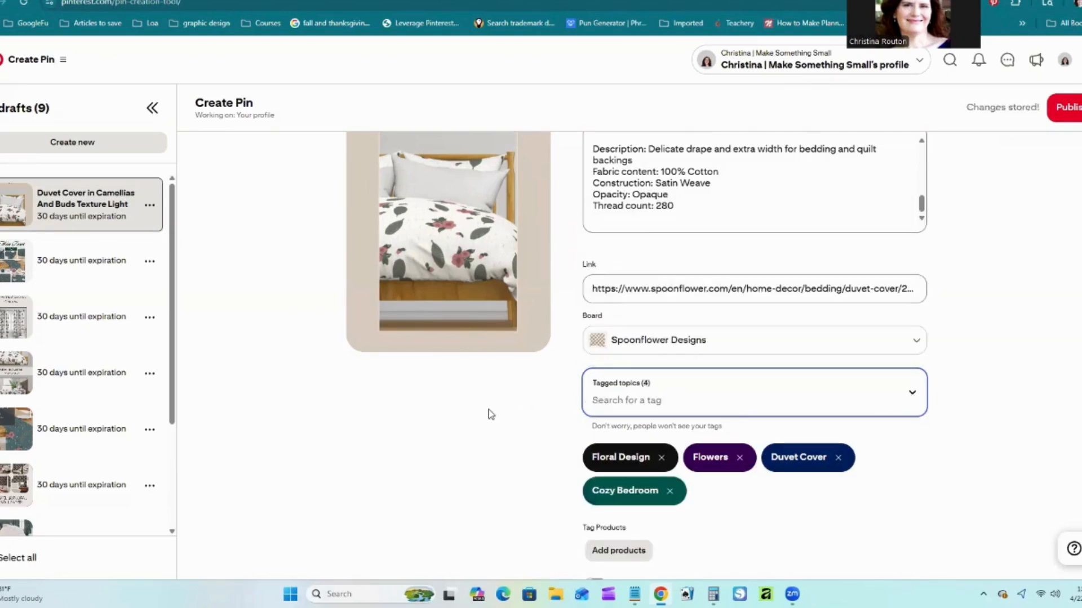
- Search the topics for nature and pattern design, and tag the pin with Nature Illustration and Pattern Design
type("nature")
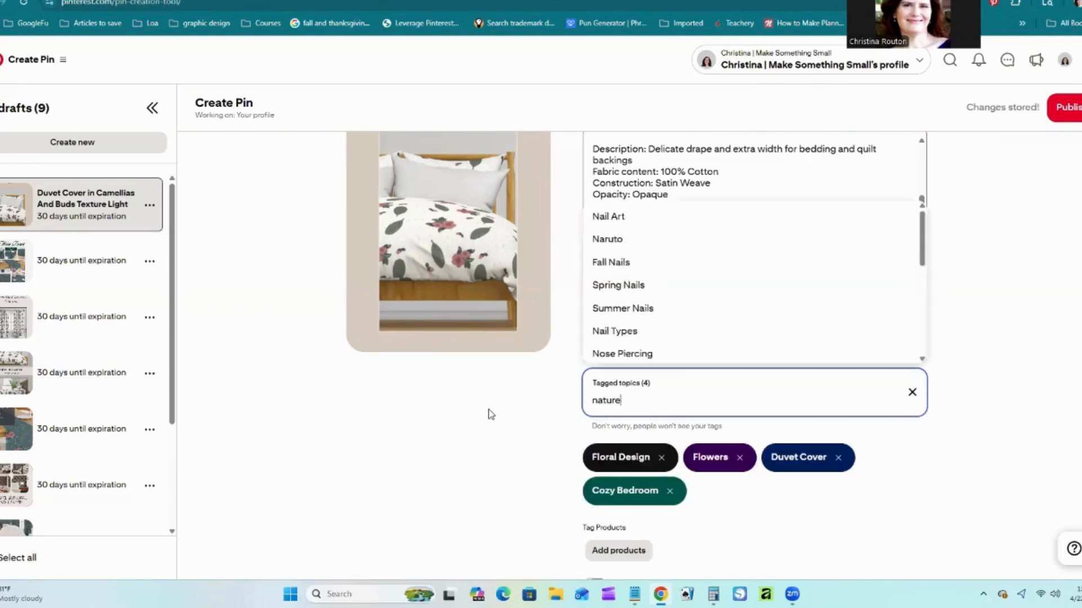
left_click(647, 285)
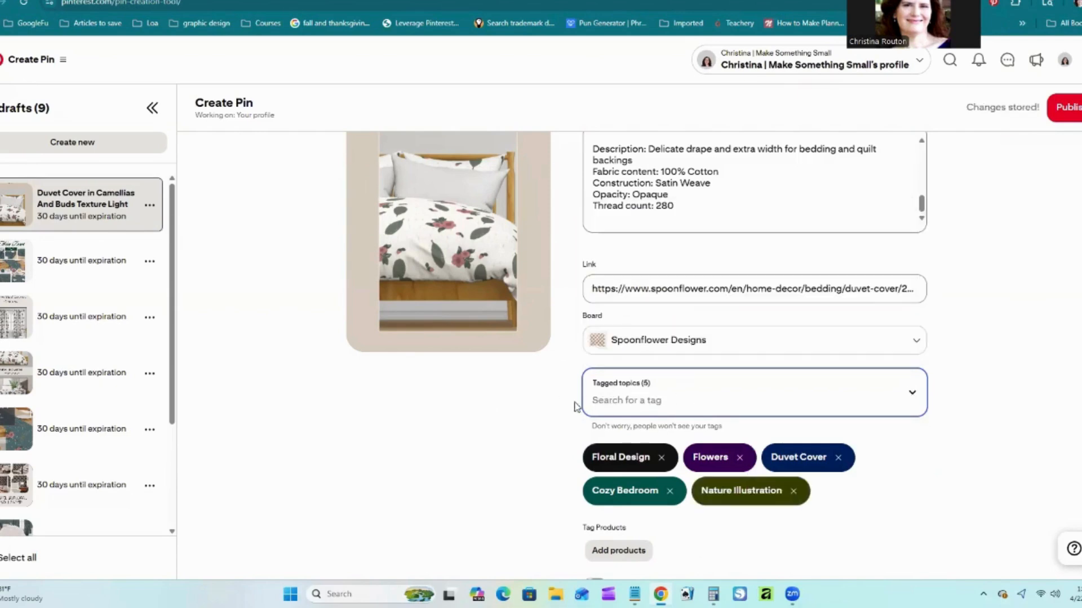
left_click(608, 406)
type("pattern design")
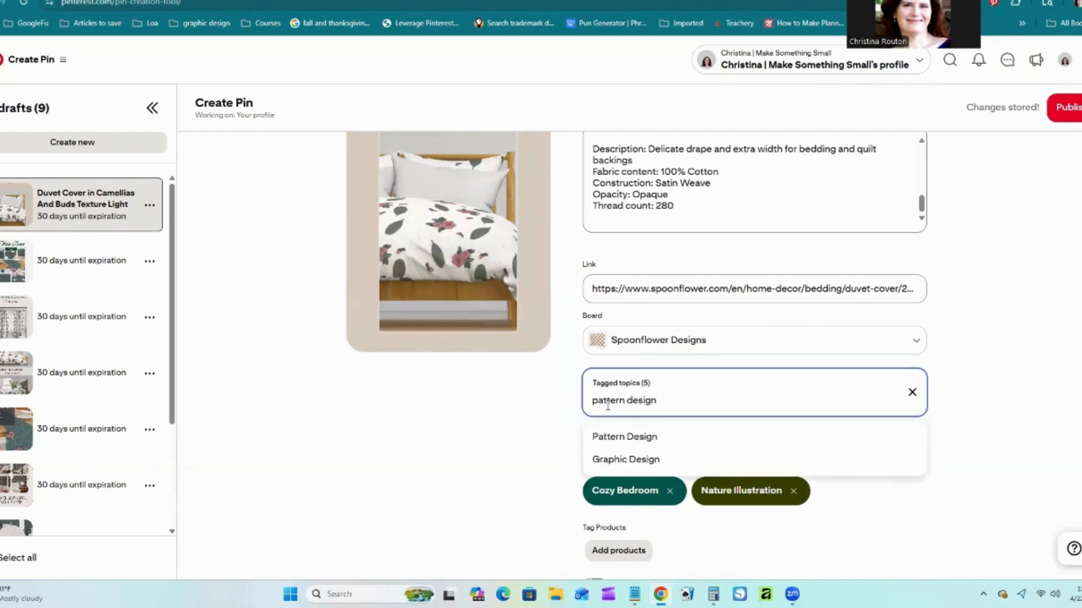
key("Return")
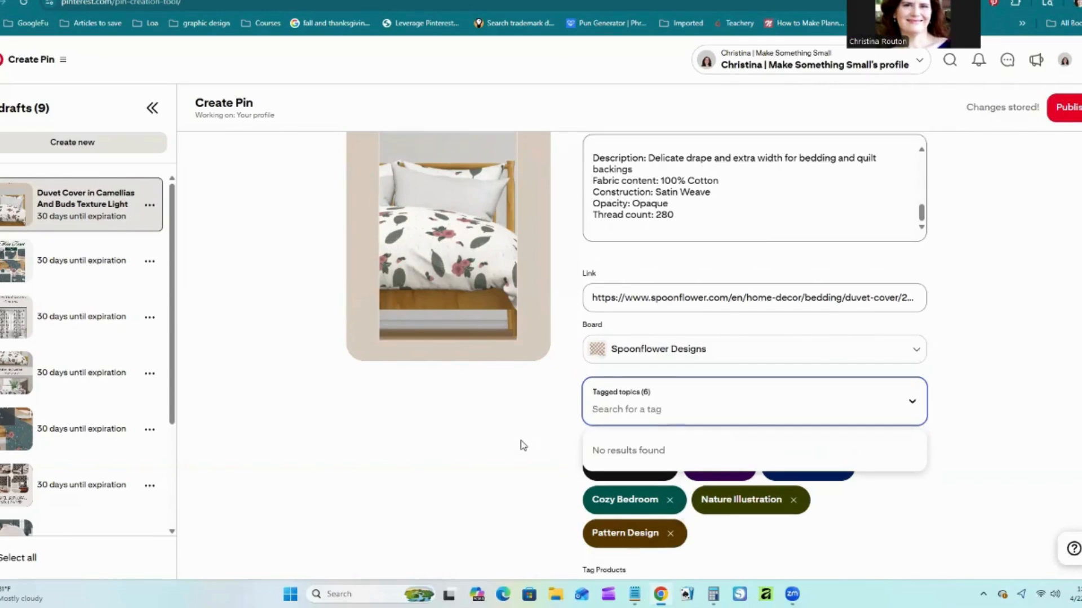
left_click(983, 472)
scroll(532, 378, "down", 1)
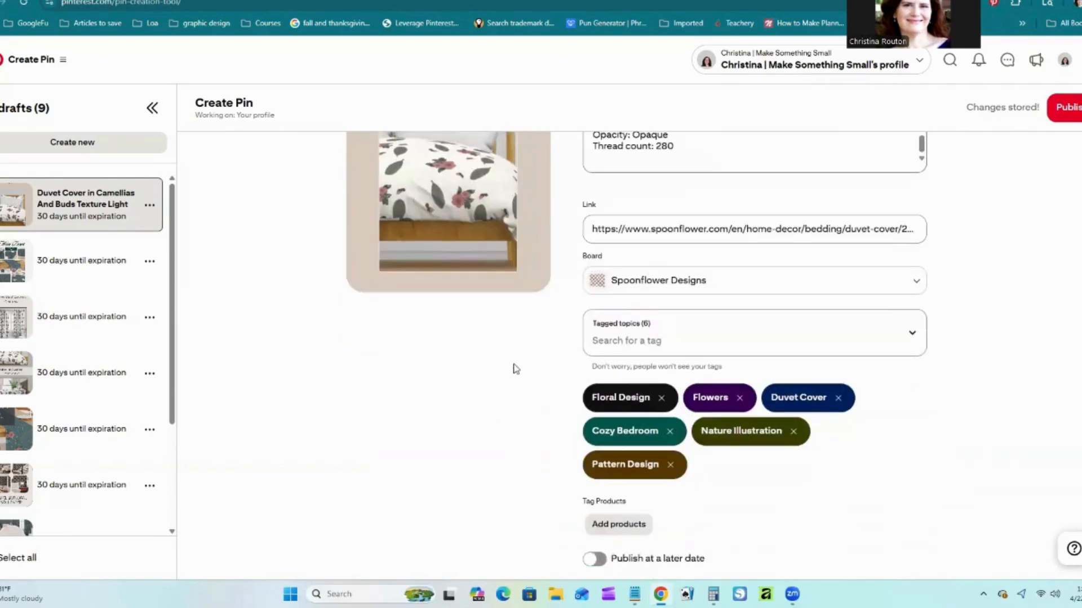
- Search the topics for minimalist and muted, and tag the pin with Minimalist Bedroom and Color Schemes
left_click(611, 348)
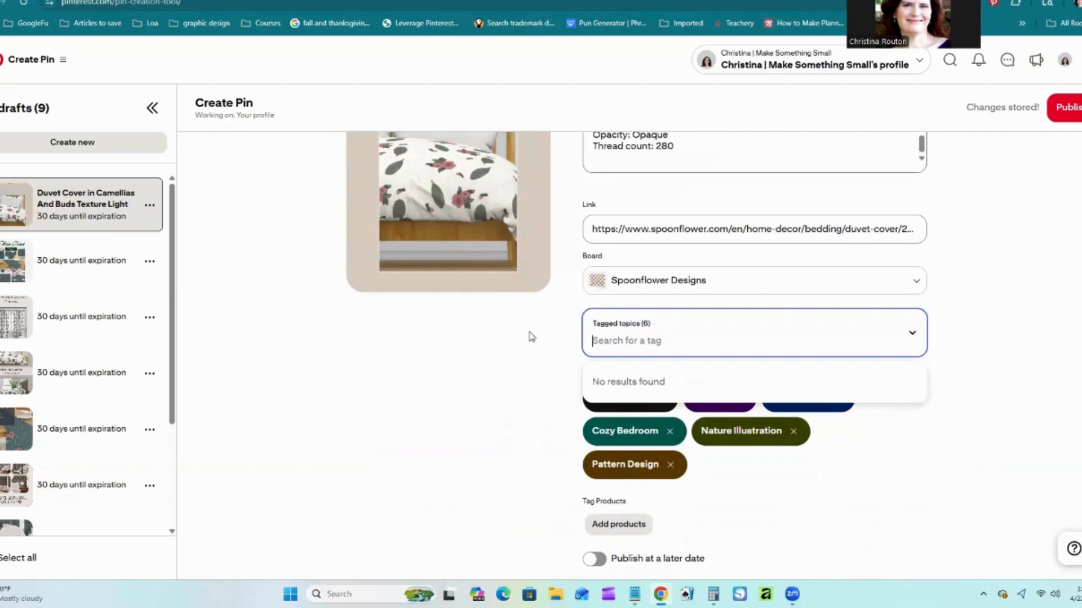
type("minimalist")
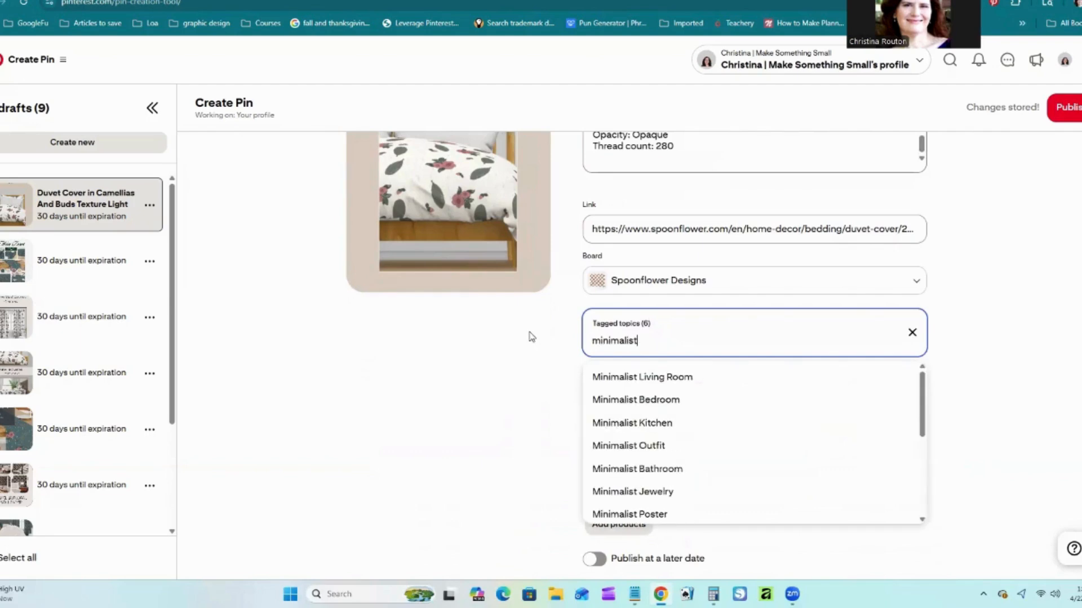
left_click(603, 399)
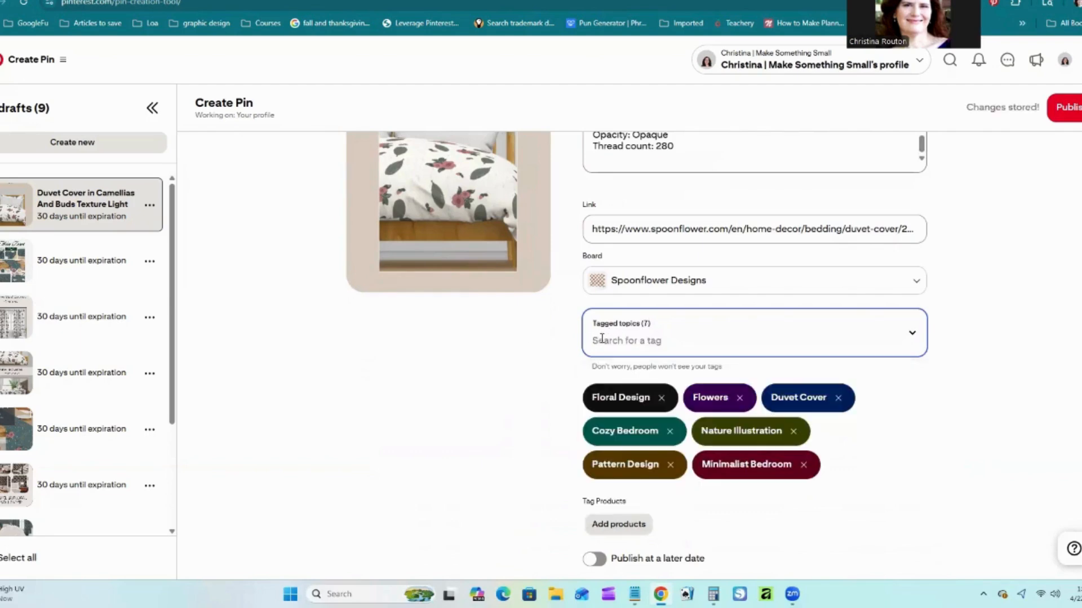
type("muted")
left_click(606, 399)
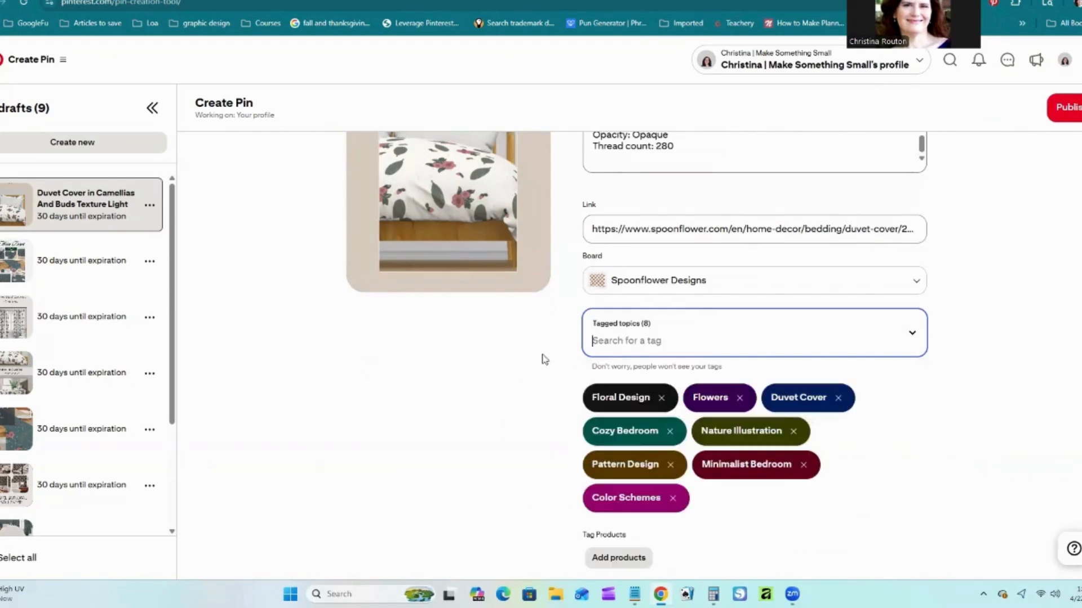
- Search the topics for southern and tag the pin with Southern Style Home
type("southern")
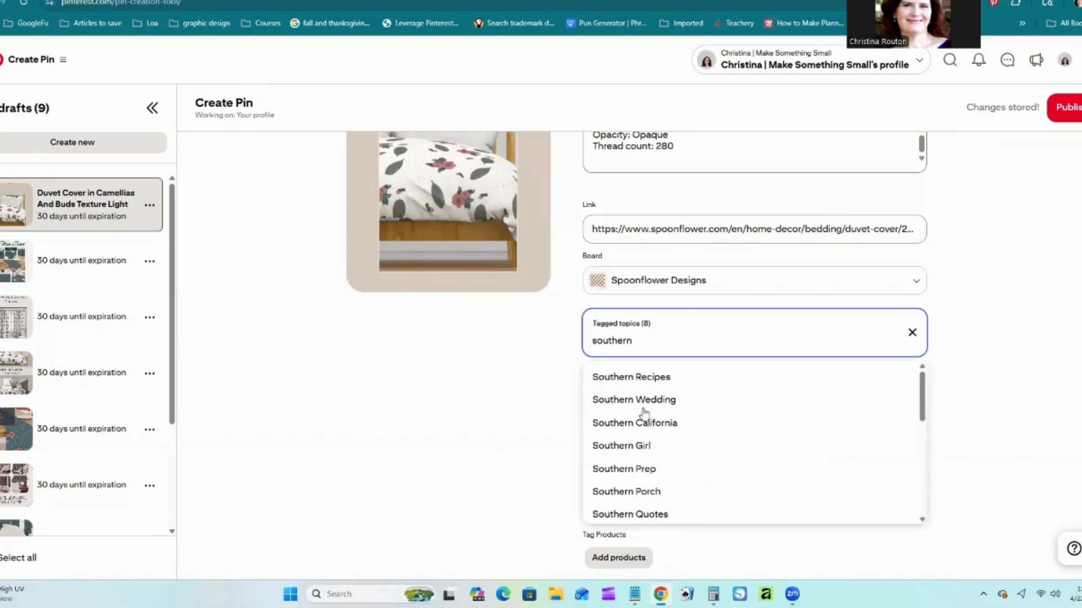
scroll(654, 428, "down", 4)
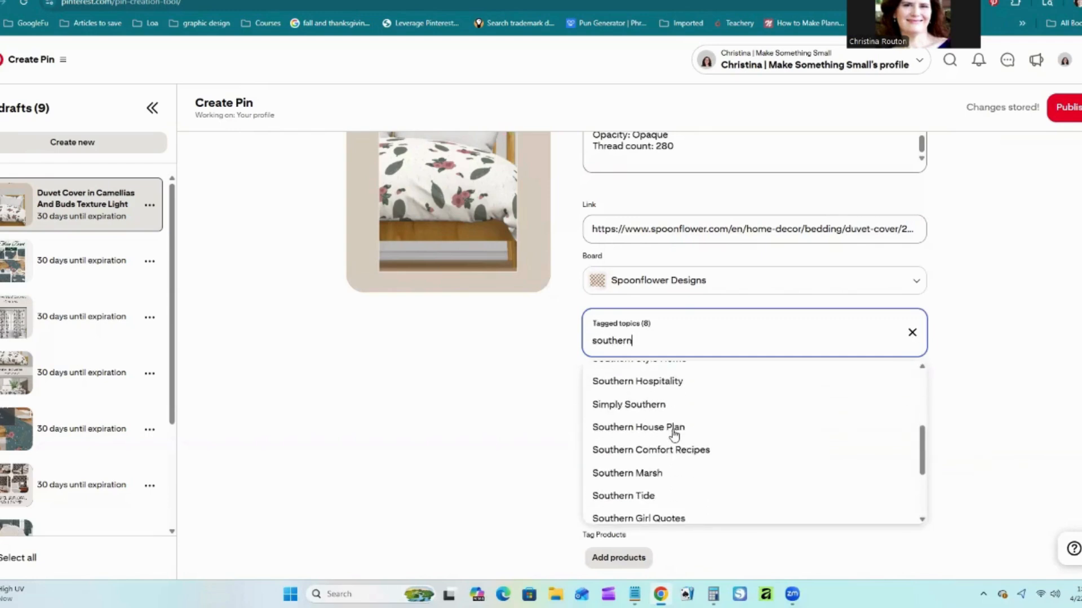
scroll(710, 423, "down", 2)
scroll(711, 423, "up", 6)
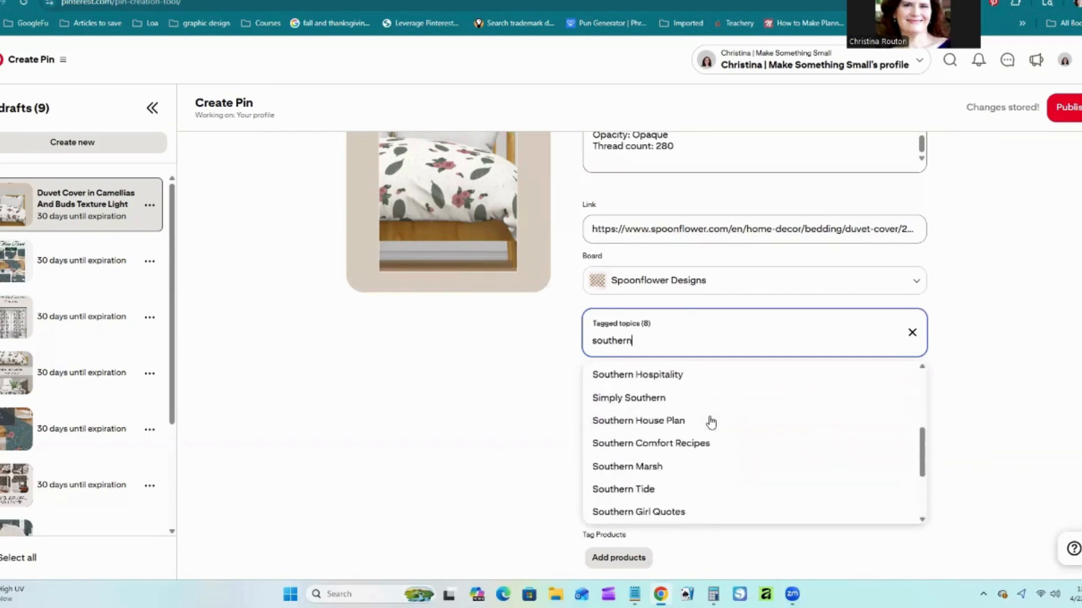
scroll(711, 423, "down", 4)
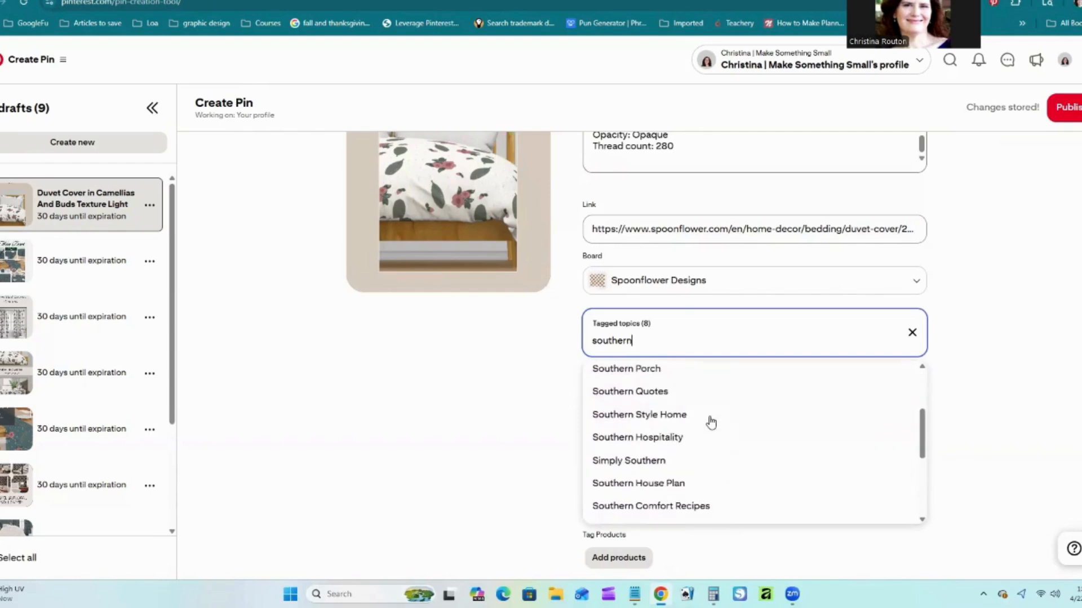
left_click(710, 417)
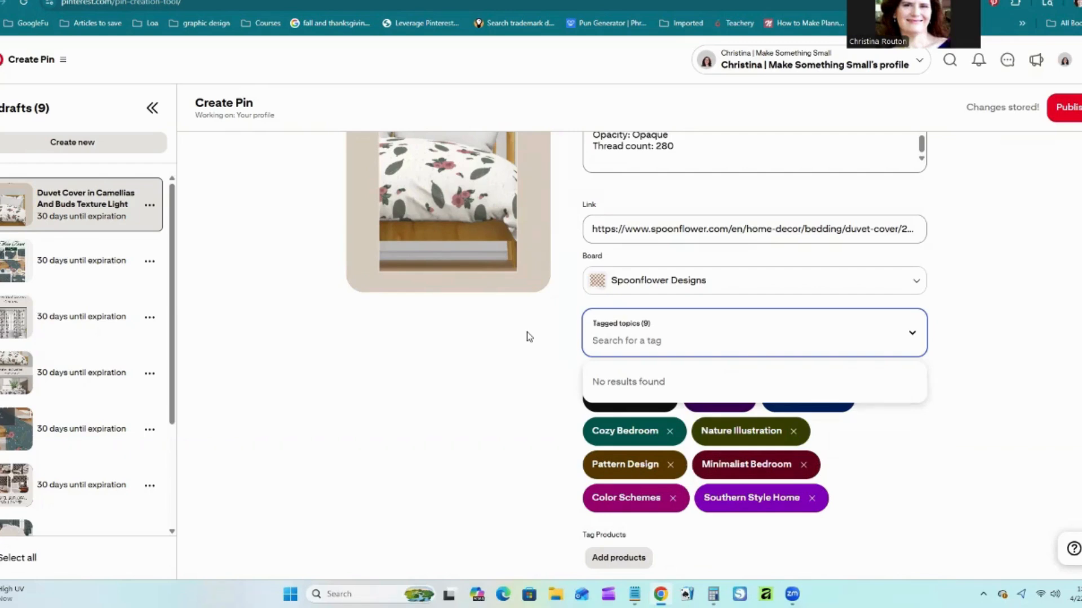
- Search the topics for pattern and tag the pin with Pattern Illustration
type("pattern")
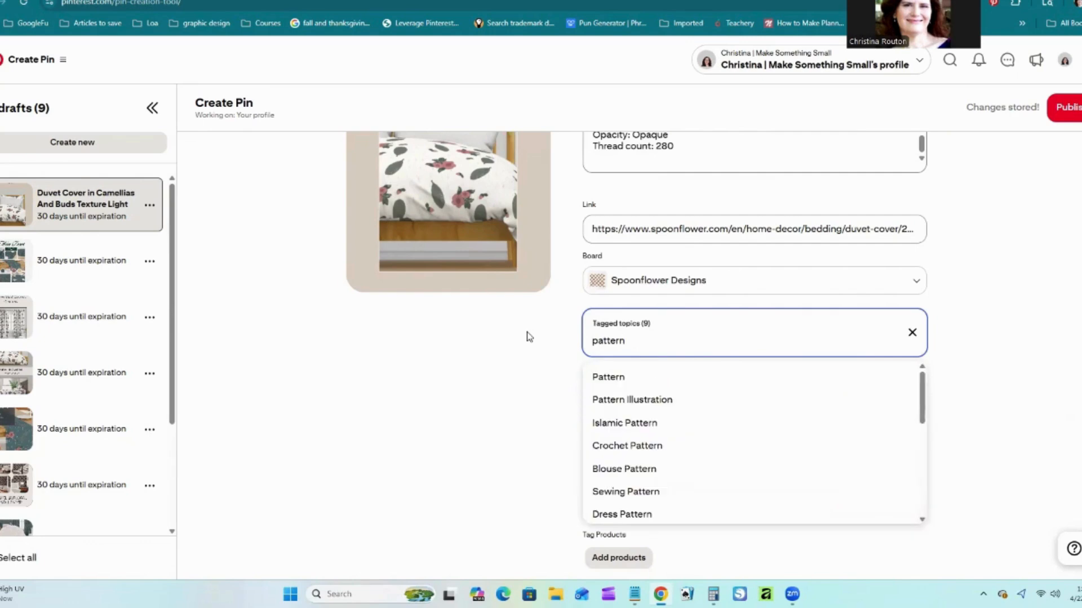
left_click(631, 400)
scroll(882, 386, "down", 2)
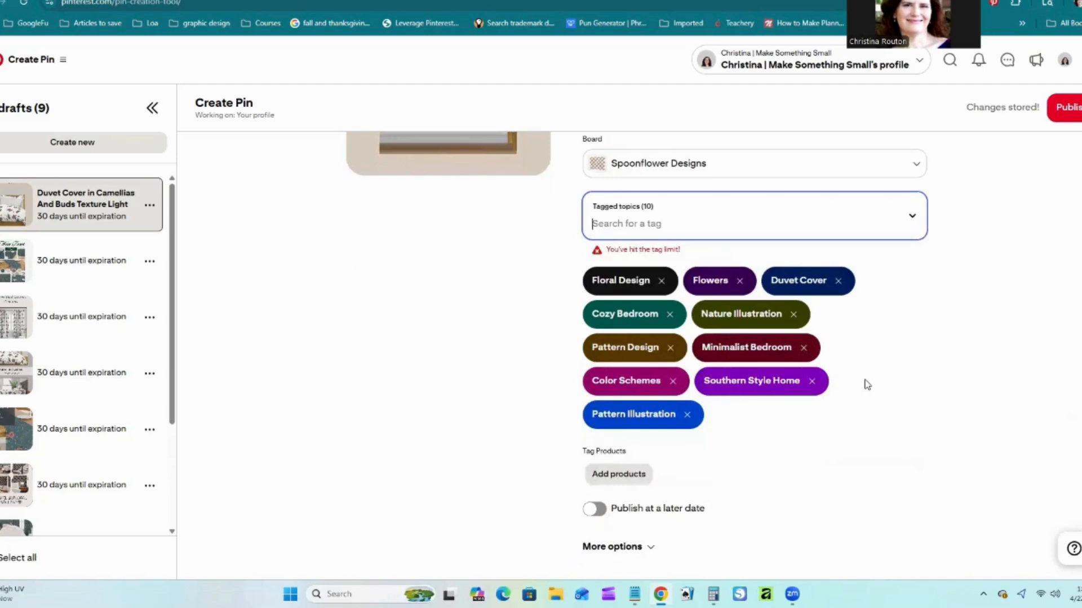
- Publish the duvet cover pin and open the draft with the camellia floral Home Decor image
scroll(901, 394, "up", 2)
scroll(935, 406, "up", 3)
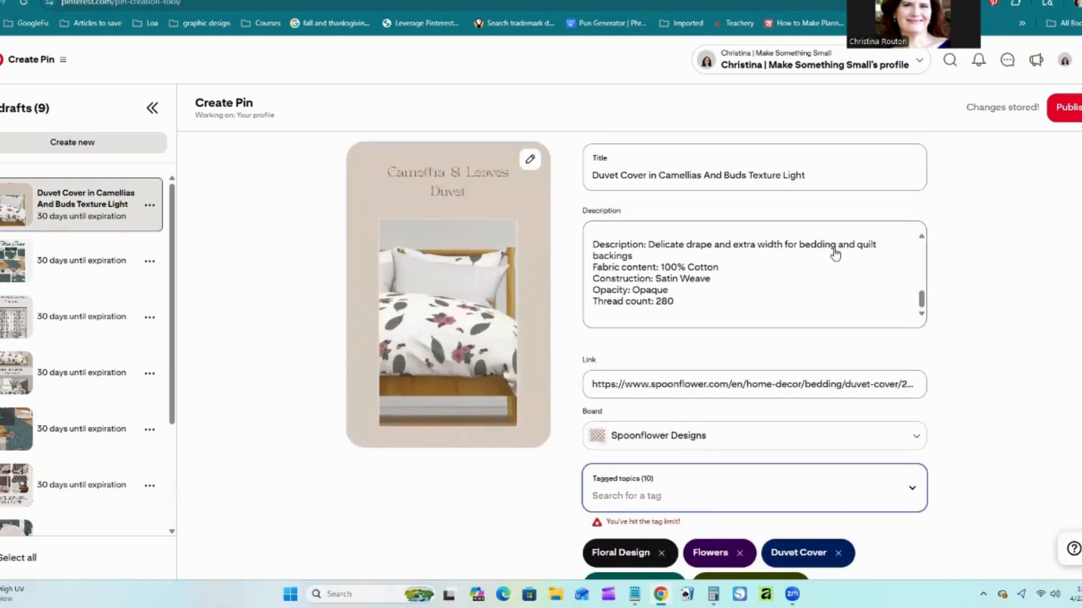
left_click(1070, 110)
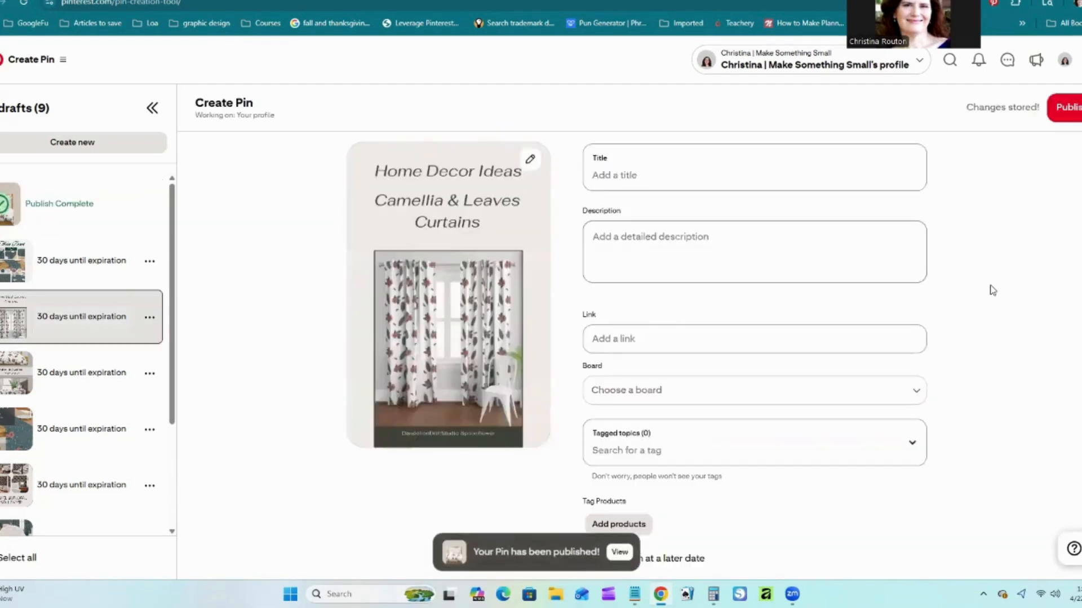
left_click(79, 266)
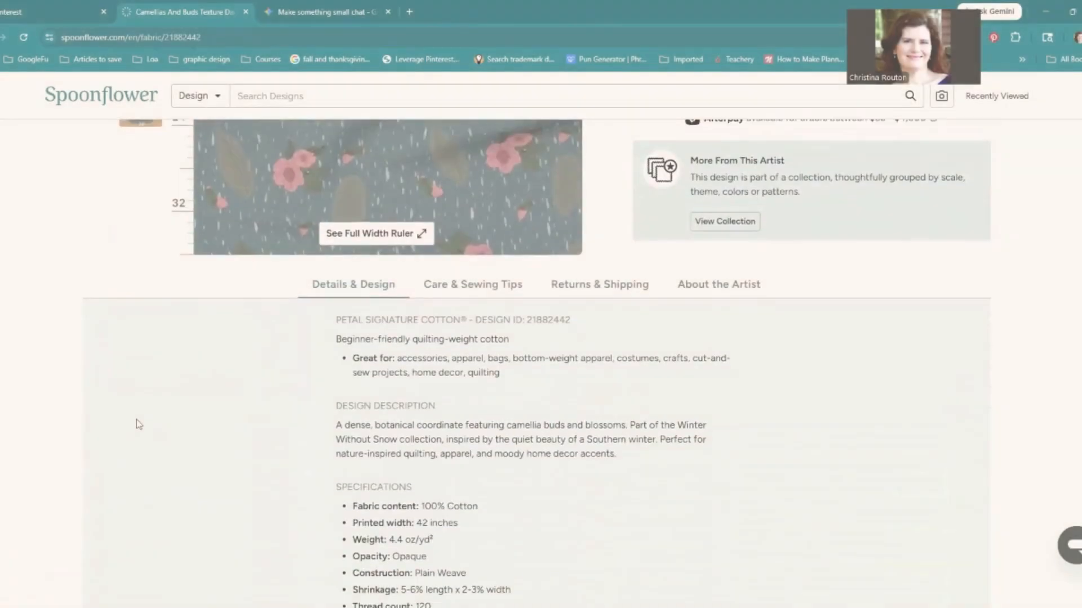
- On Spoonflower, open the tablecloth version of the Camellias And Buds Texture Dark design from its fabric page
scroll(138, 405, "down", 7)
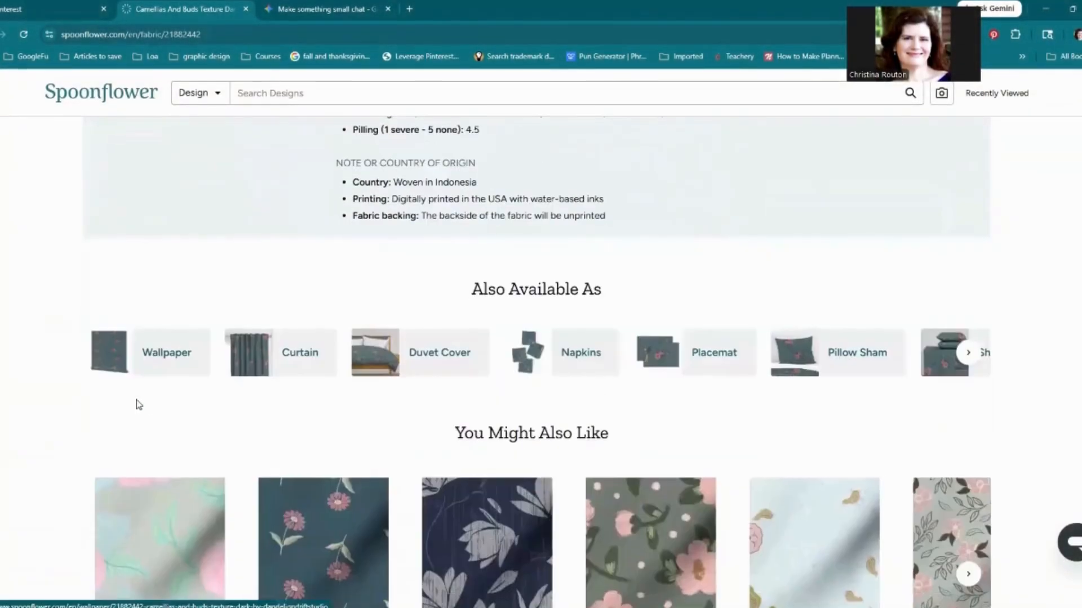
left_click(968, 354)
left_click(936, 360)
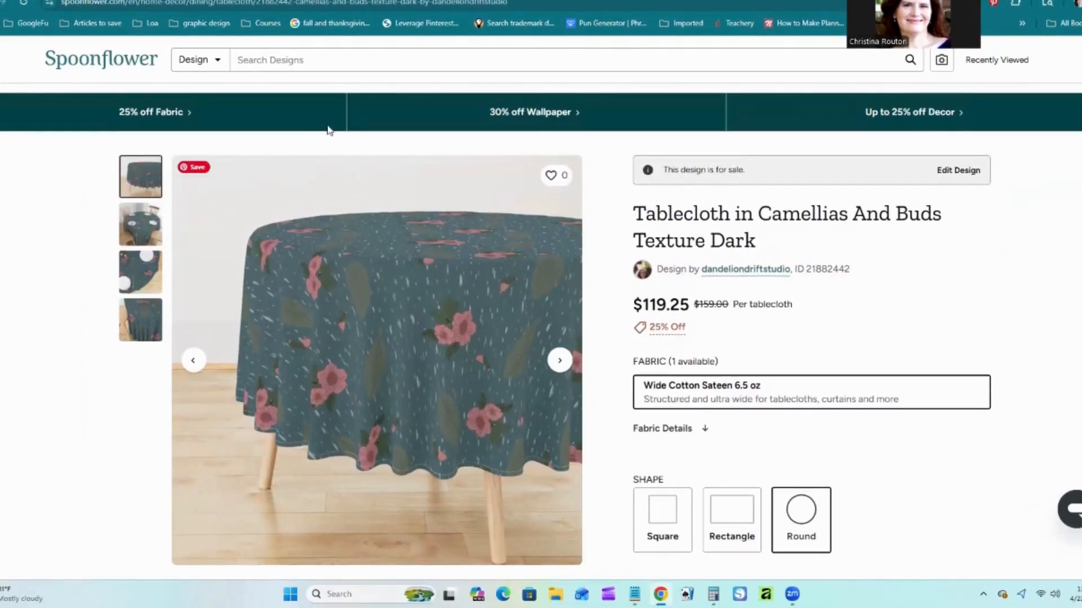
key("ctrl+Tab")
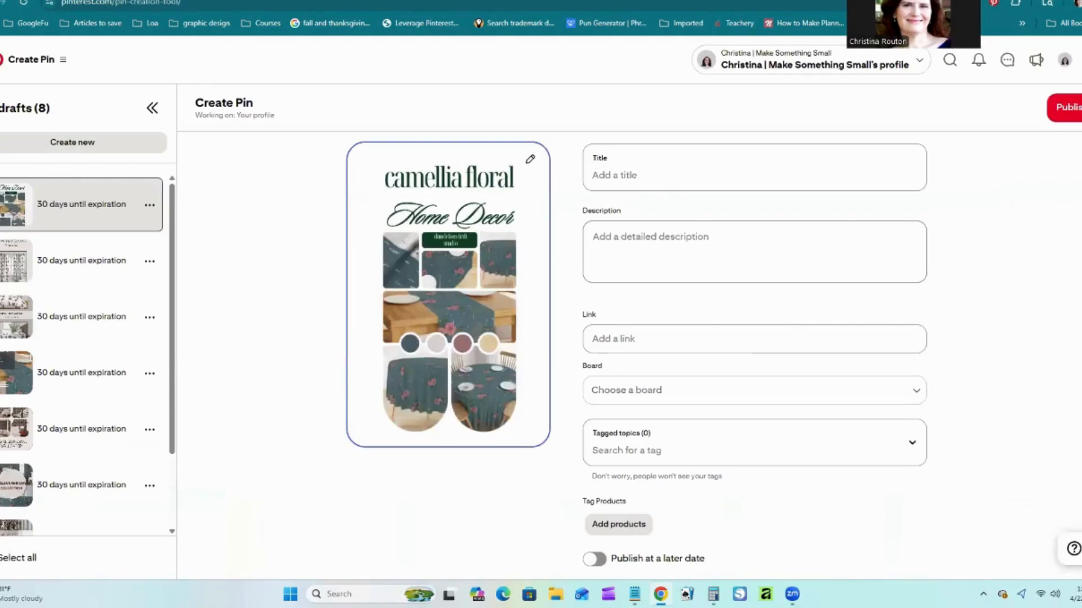
left_click(197, 0)
- Copy the tablecloth's product title into the Pinterest pin's title and replace the word "Tablecloth" with "Southern Table Decor"
left_click_drag(635, 213, 758, 240)
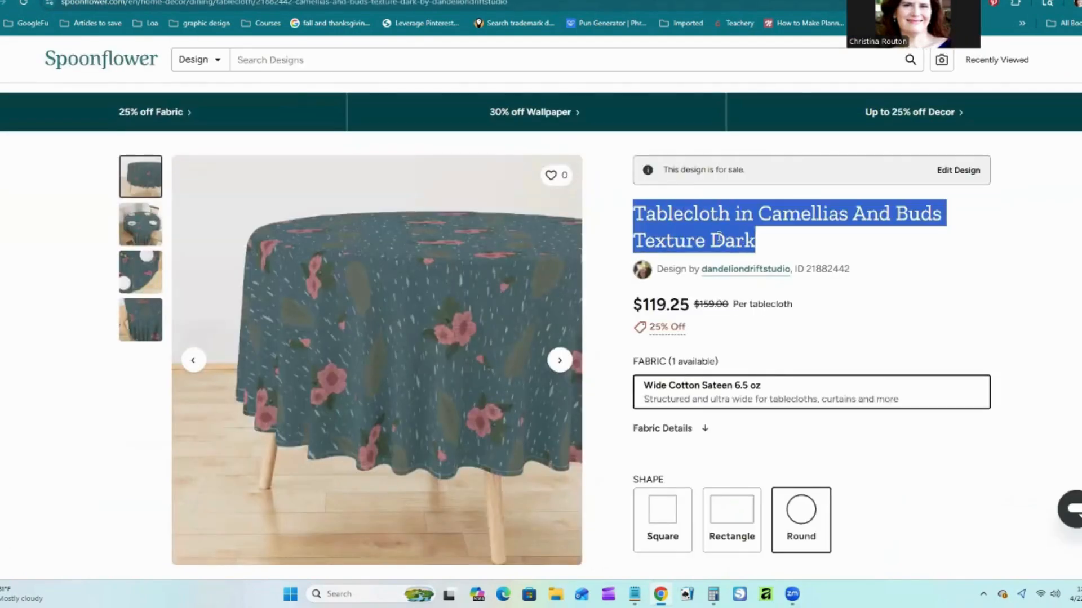
right_click(719, 237)
left_click(751, 253)
left_click(237, 0)
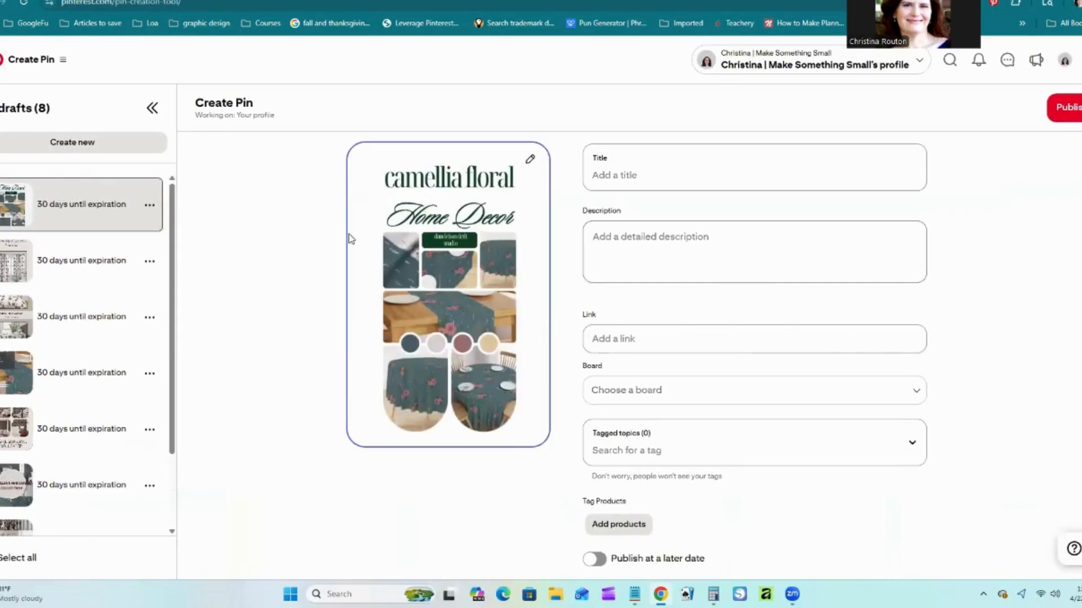
left_click(627, 178)
right_click(629, 180)
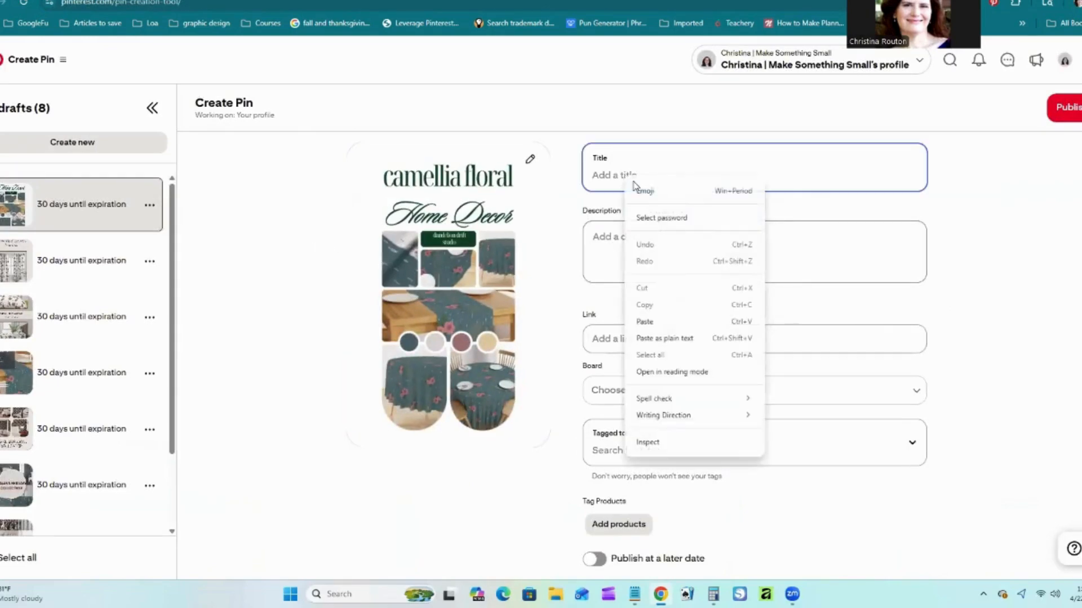
left_click(645, 322)
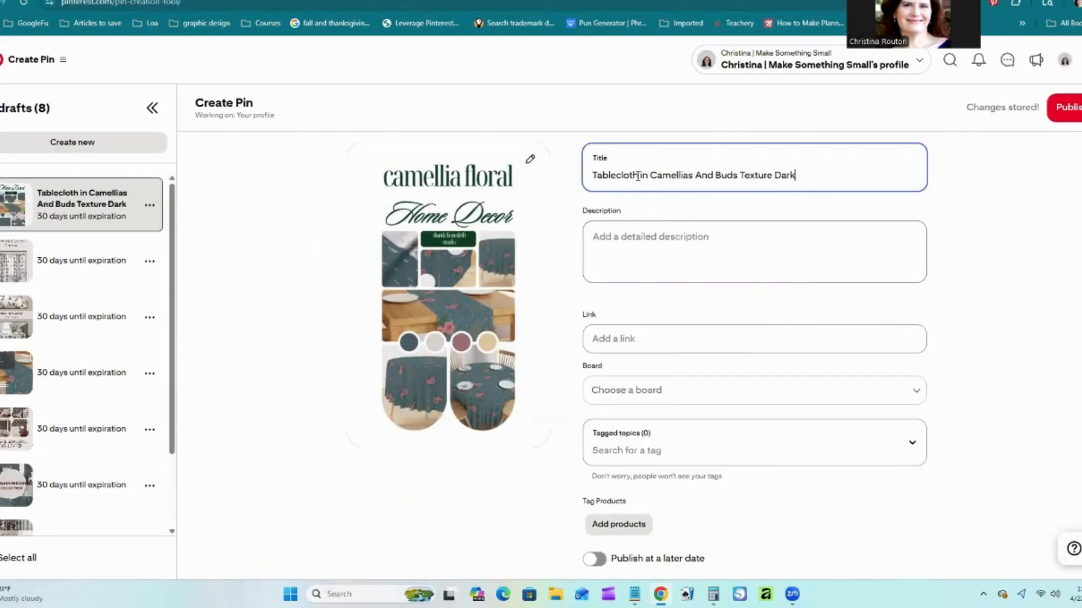
left_click_drag(636, 176, 590, 174)
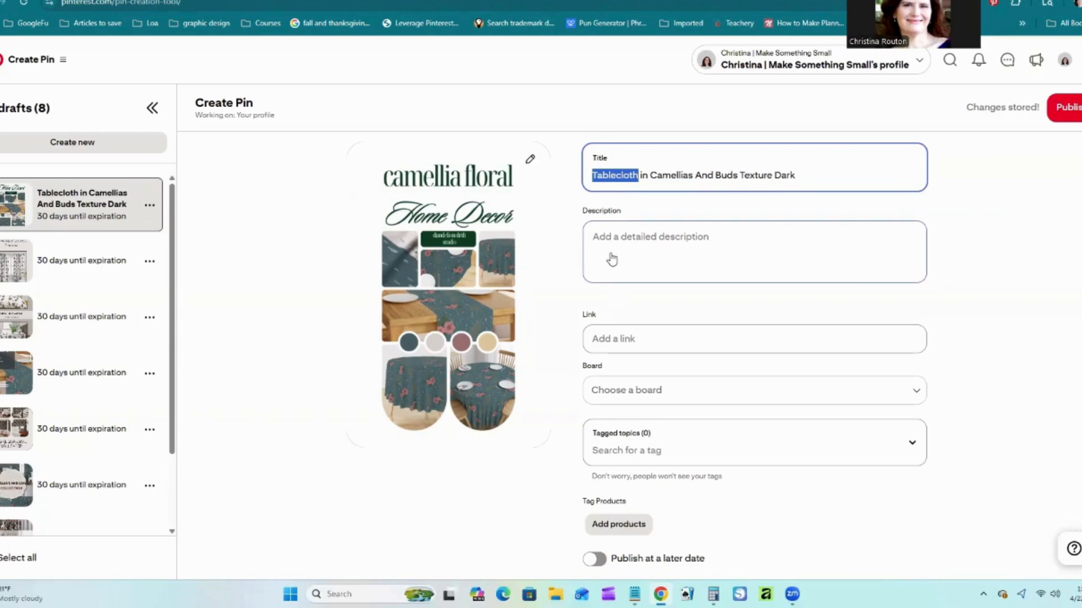
type("Southern Table Decor")
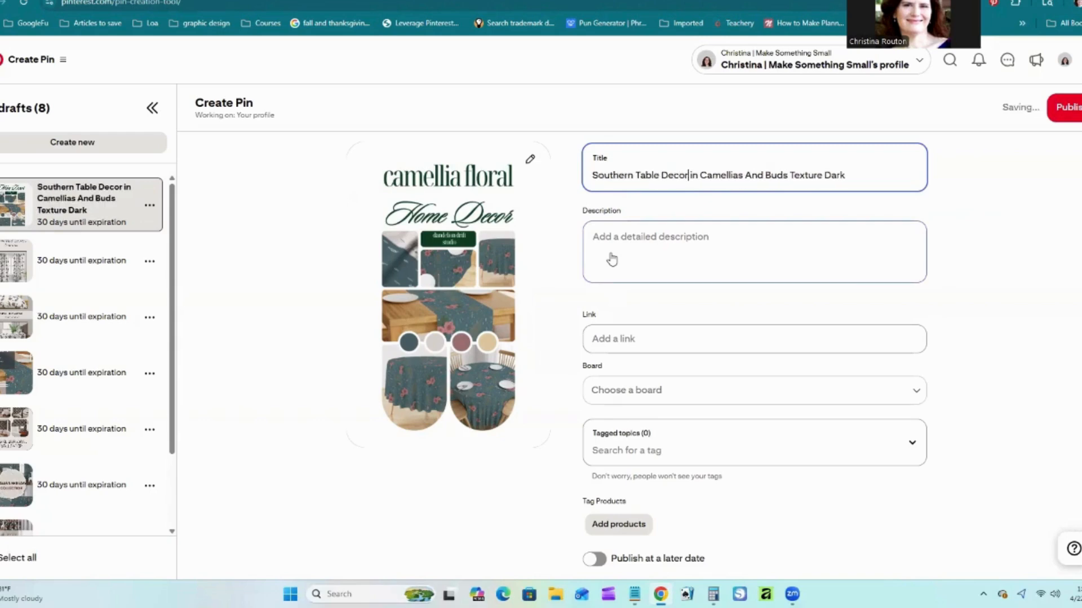
- Copy the tablecloth's Spoonflower details, from the design description through the country of origin notes, into the Pinterest pin's description
key("ctrl+Tab")
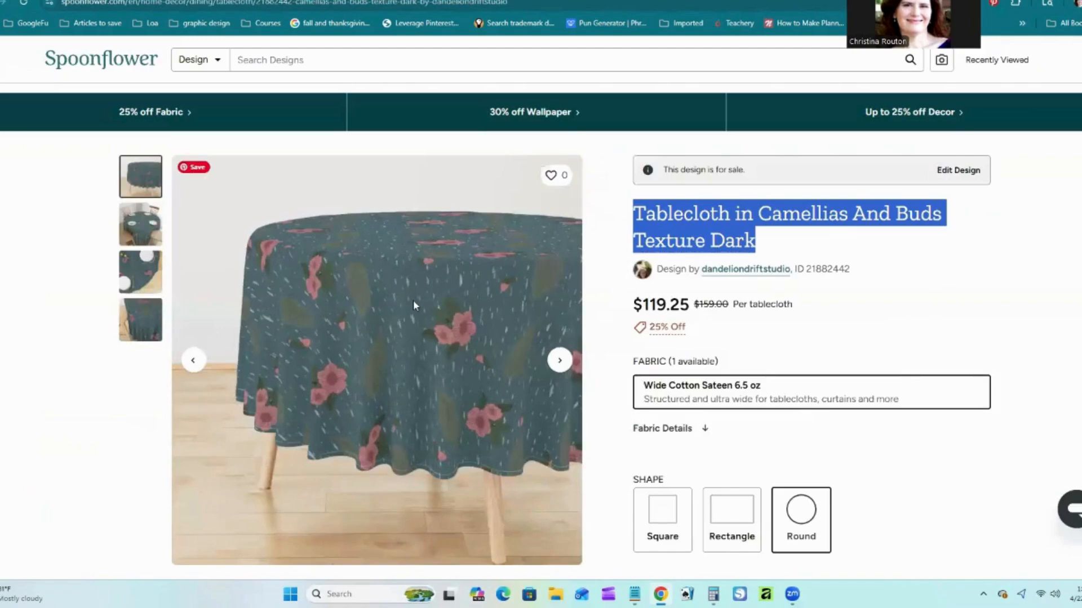
scroll(437, 285, "down", 15)
scroll(398, 282, "down", 1)
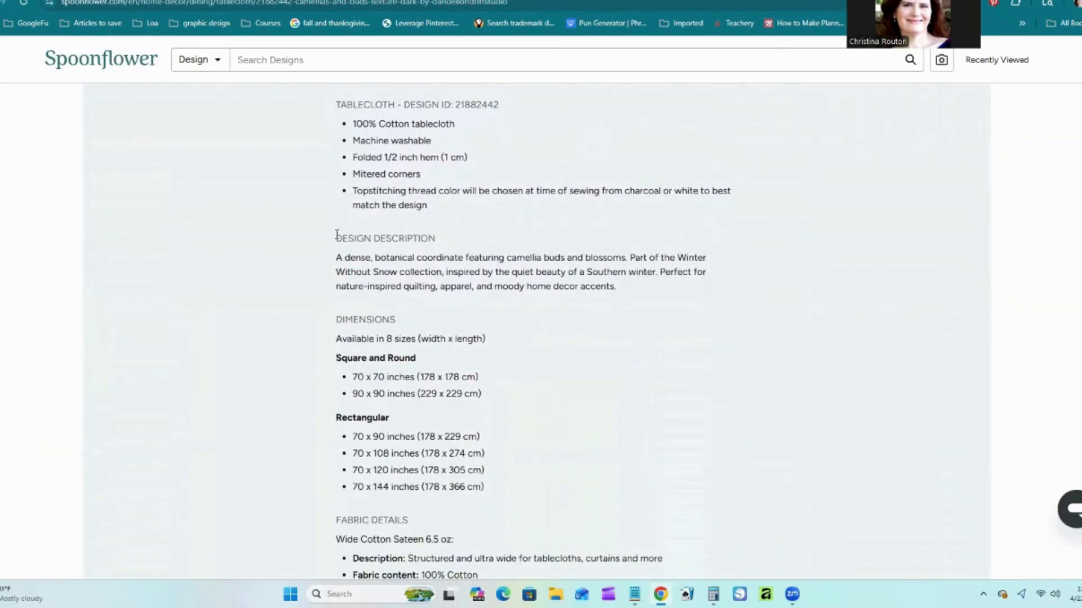
left_click_drag(337, 259, 605, 408)
right_click(461, 379)
left_click(495, 394)
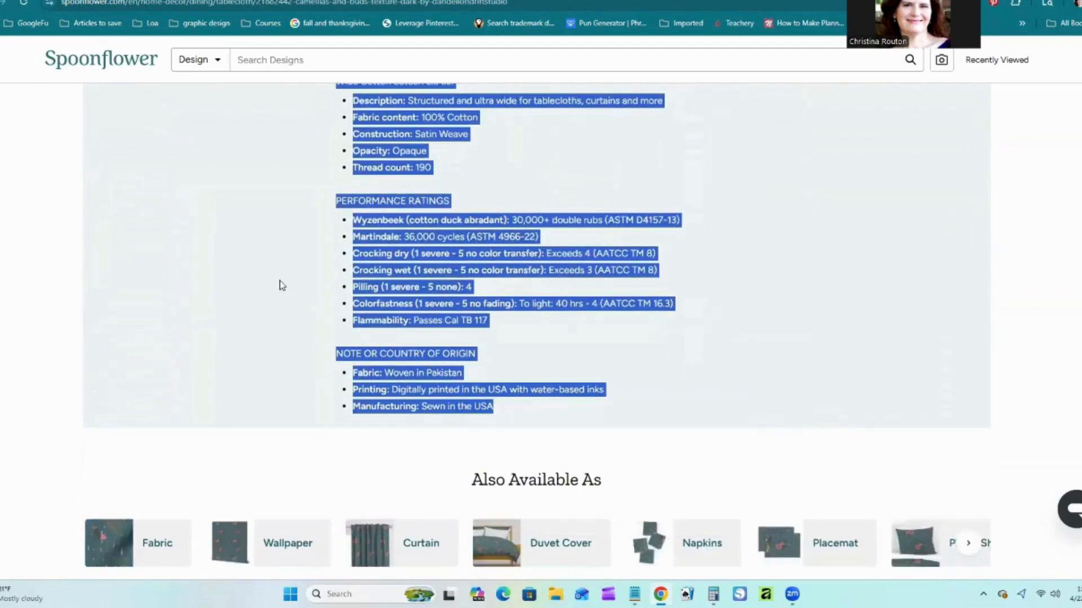
left_click(158, 1)
left_click(612, 238)
right_click(612, 239)
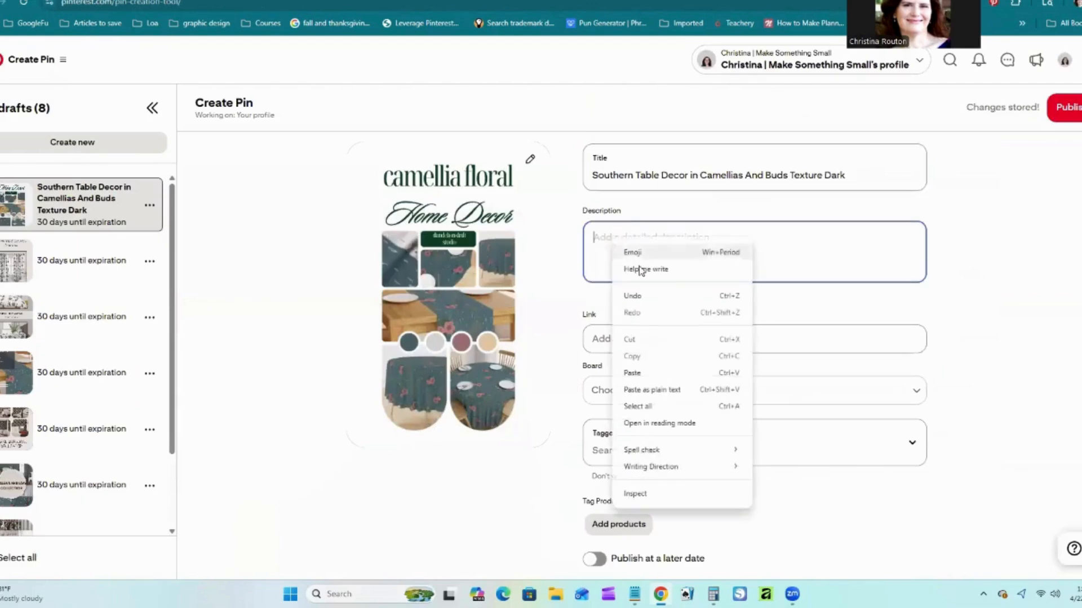
left_click(632, 373)
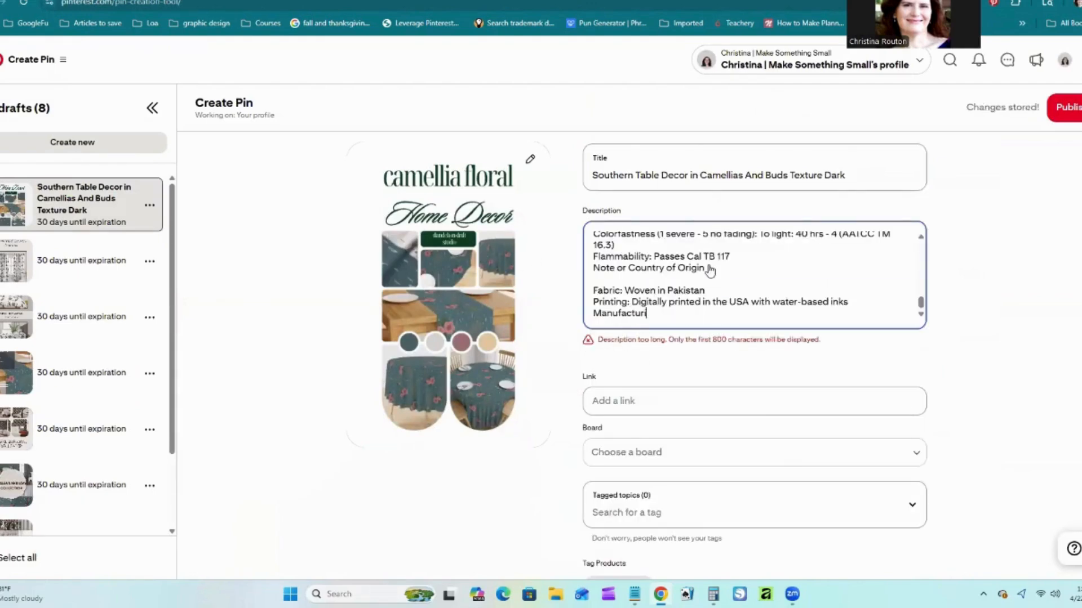
- Shorten the pin's description to fit the length limit, ending it after "Wyzenbeek (cotton duck abradant): 30,000+ double rubs"
key("BackSpace")
key("BackSpace")
key("BackSpace")
key("BackSpace")
key("BackSpace")
key("BackSpace")
key("BackSpace")
key("BackSpace")
key("BackSpace")
key("BackSpace")
key("BackSpace")
key("BackSpace")
key("BackSpace")
key("BackSpace")
key("BackSpace")
key("BackSpace")
key("BackSpace")
key("BackSpace")
key("BackSpace")
key("BackSpace")
key("BackSpace")
key("BackSpace")
key("BackSpace")
key("BackSpace")
key("BackSpace")
key("BackSpace")
key("BackSpace")
key("BackSpace")
key("BackSpace")
key("BackSpace")
key("BackSpace")
key("BackSpace")
key("BackSpace")
key("BackSpace")
key("BackSpace")
key("BackSpace")
key("BackSpace")
key("BackSpace")
key("BackSpace")
key("BackSpace")
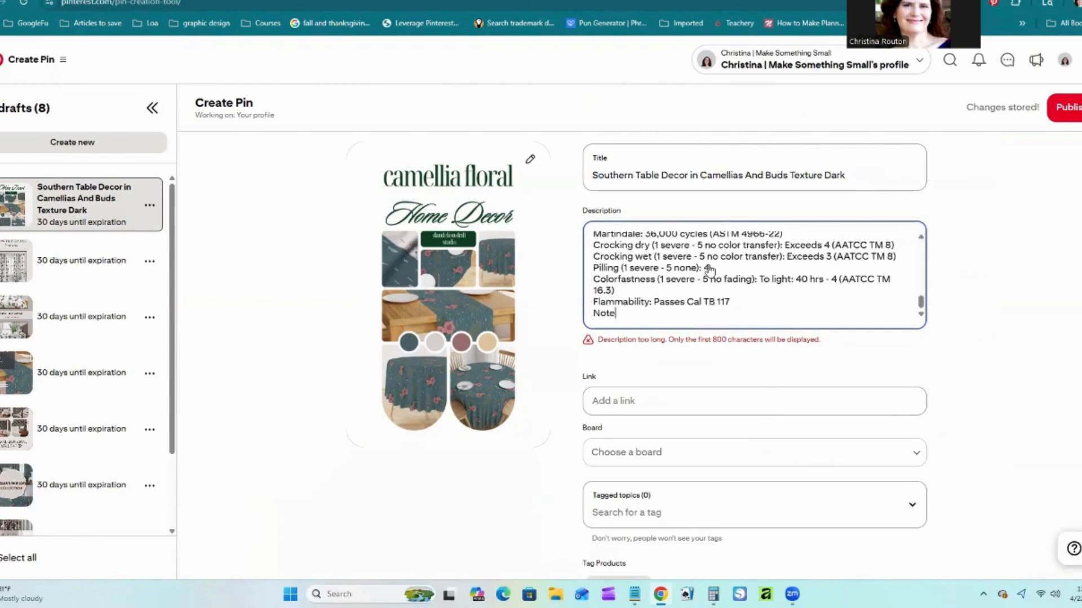
key("BackSpace")
key("BackSpace")
key("BackSpace")
key("BackSpace")
key("BackSpace")
key("BackSpace")
key("BackSpace")
key("BackSpace")
key("BackSpace")
key("BackSpace")
key("BackSpace")
key("BackSpace")
key("BackSpace")
key("BackSpace")
key("BackSpace")
key("BackSpace")
key("BackSpace")
key("BackSpace")
key("BackSpace")
key("BackSpace")
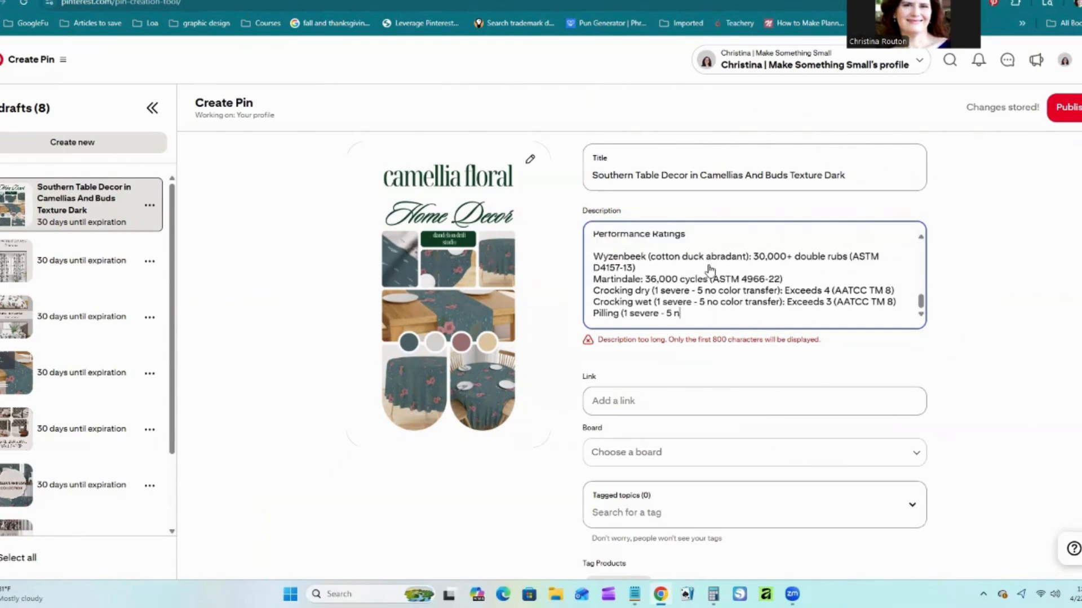
key("BackSpace")
key("BackSpace")
key("BackSpace")
key("BackSpace")
key("BackSpace")
key("BackSpace")
key("BackSpace")
key("BackSpace")
key("BackSpace")
key("BackSpace")
key("BackSpace")
key("BackSpace")
key("BackSpace")
key("BackSpace")
key("BackSpace")
key("BackSpace")
key("BackSpace")
key("BackSpace")
key("BackSpace")
key("BackSpace")
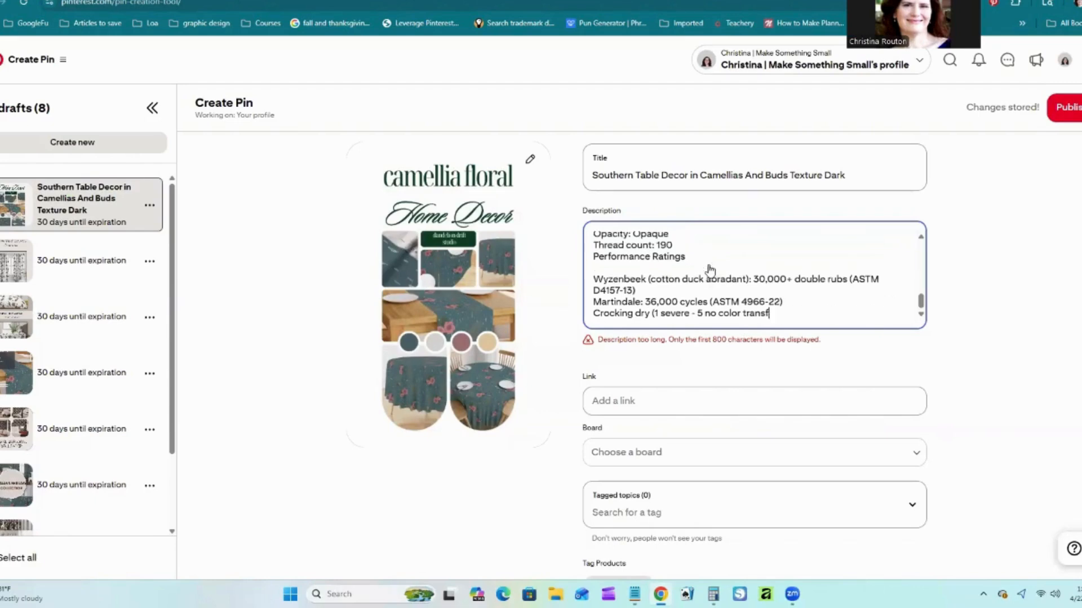
key("BackSpace")
key("BackSpace")
key("BackSpace")
key("BackSpace")
key("BackSpace")
key("BackSpace")
key("BackSpace")
key("BackSpace")
key("BackSpace")
key("BackSpace")
key("BackSpace")
key("BackSpace")
key("BackSpace")
key("BackSpace")
key("BackSpace")
key("BackSpace")
key("BackSpace")
key("BackSpace")
key("BackSpace")
key("BackSpace")
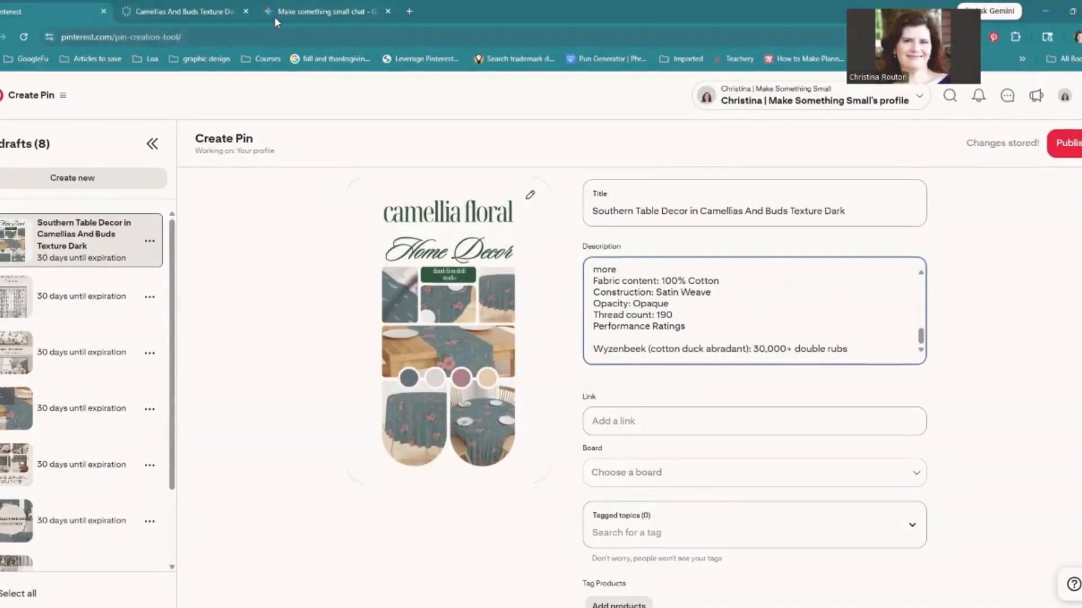
- Copy the web address of the Spoonflower tablecloth page into the Pinterest pin's link
left_click(214, 9)
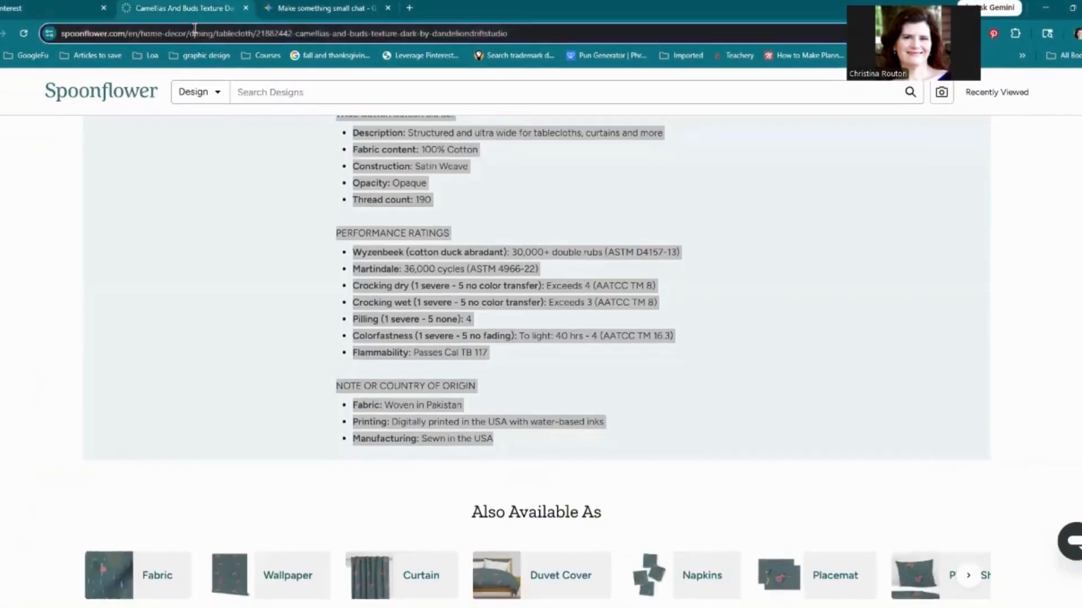
left_click(195, 33)
right_click(196, 33)
left_click(234, 145)
left_click(56, 9)
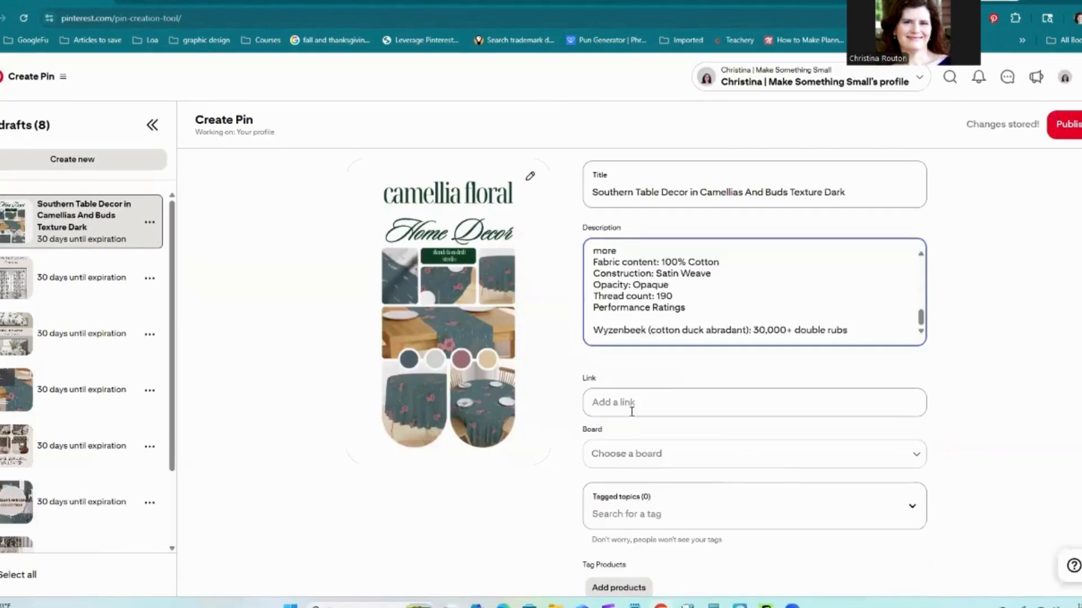
left_click(632, 407)
right_click(632, 395)
left_click(648, 240)
- Assign the pin to the Winter Without Snow board
scroll(555, 265, "down", 1)
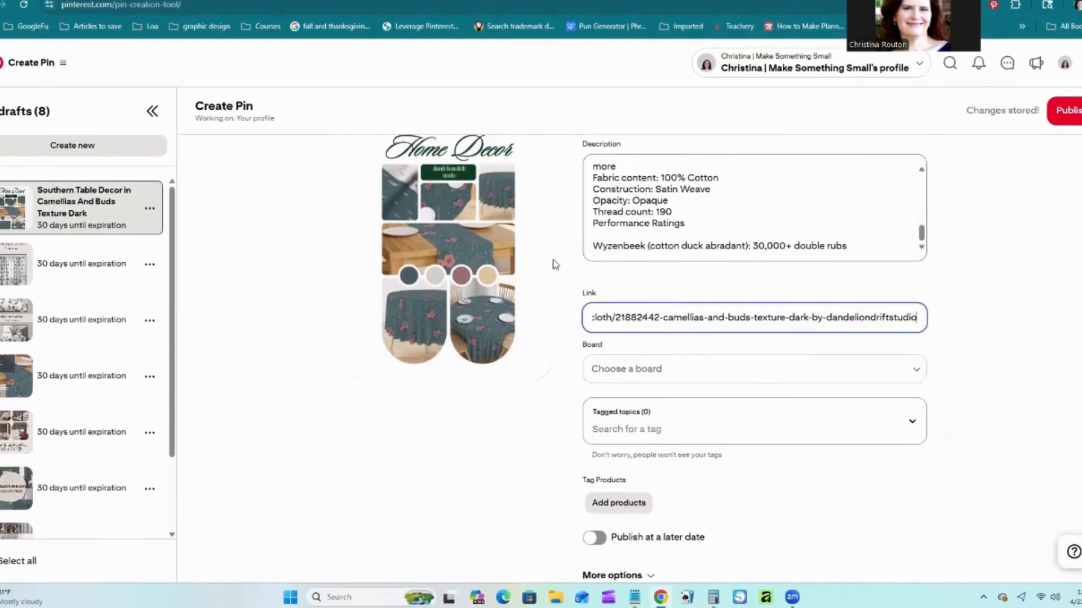
left_click(915, 345)
scroll(732, 454, "down", 5)
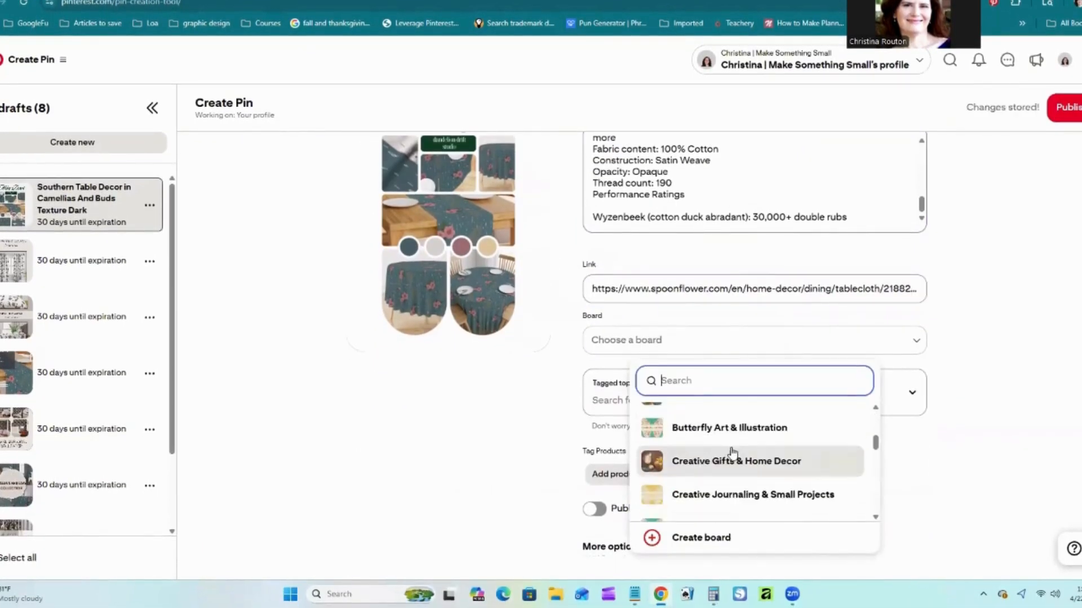
scroll(731, 448, "up", 1)
scroll(731, 448, "down", 10)
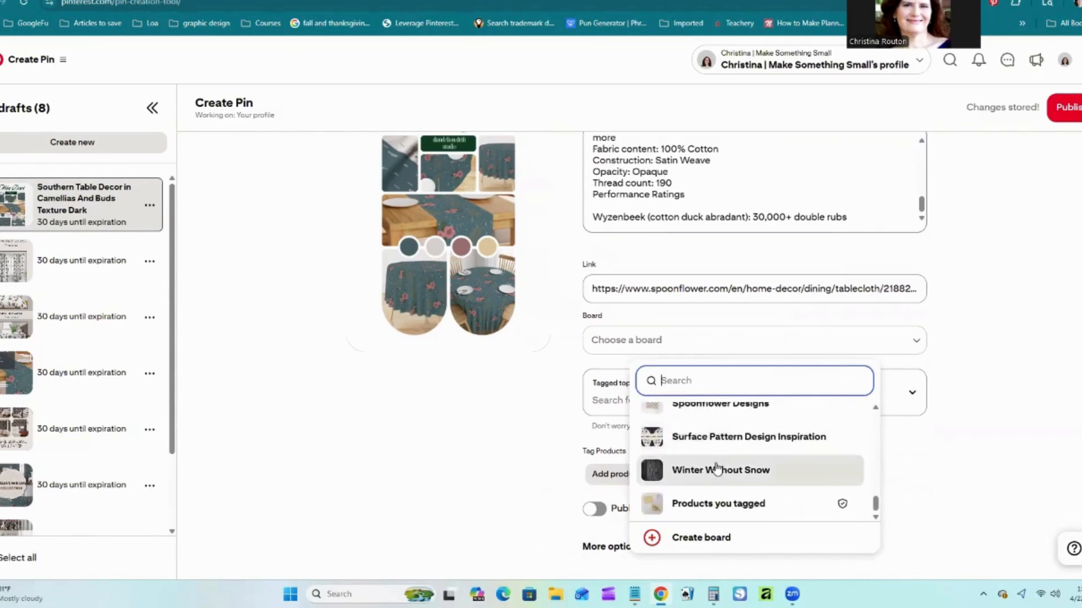
left_click(717, 469)
- Tag the pin with the topics Floral Design and Southern Style Home, searching for "floral" and "southern"
left_click(622, 399)
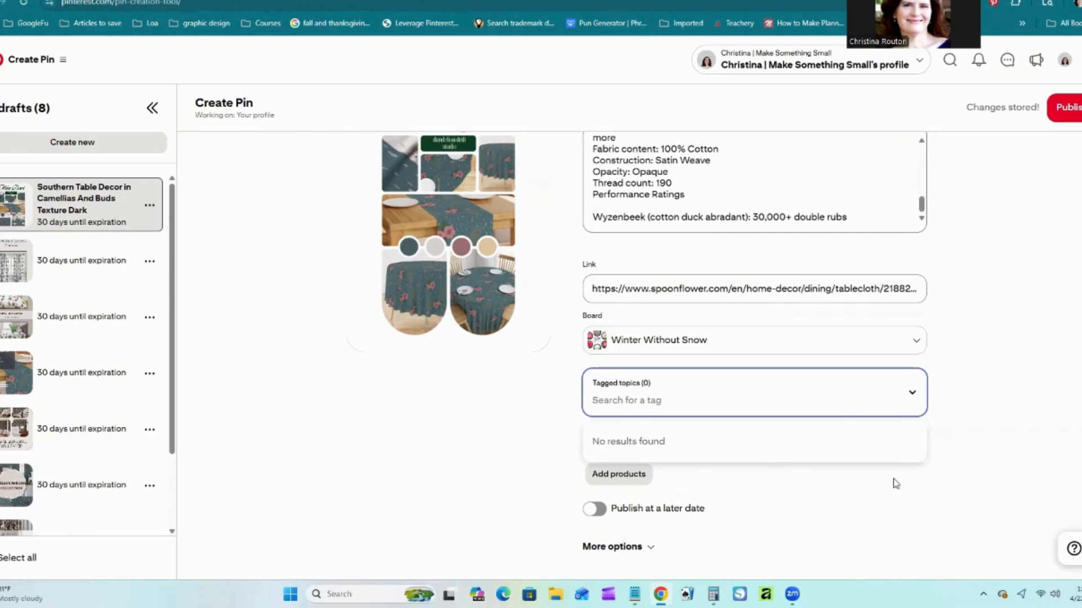
type("floral")
left_click(622, 332)
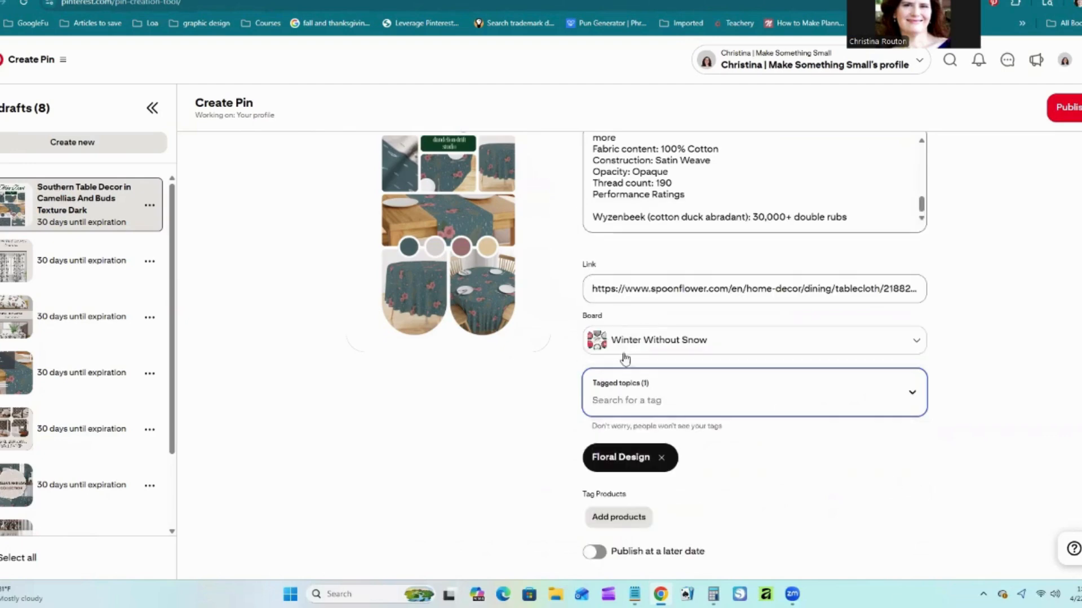
type("southern")
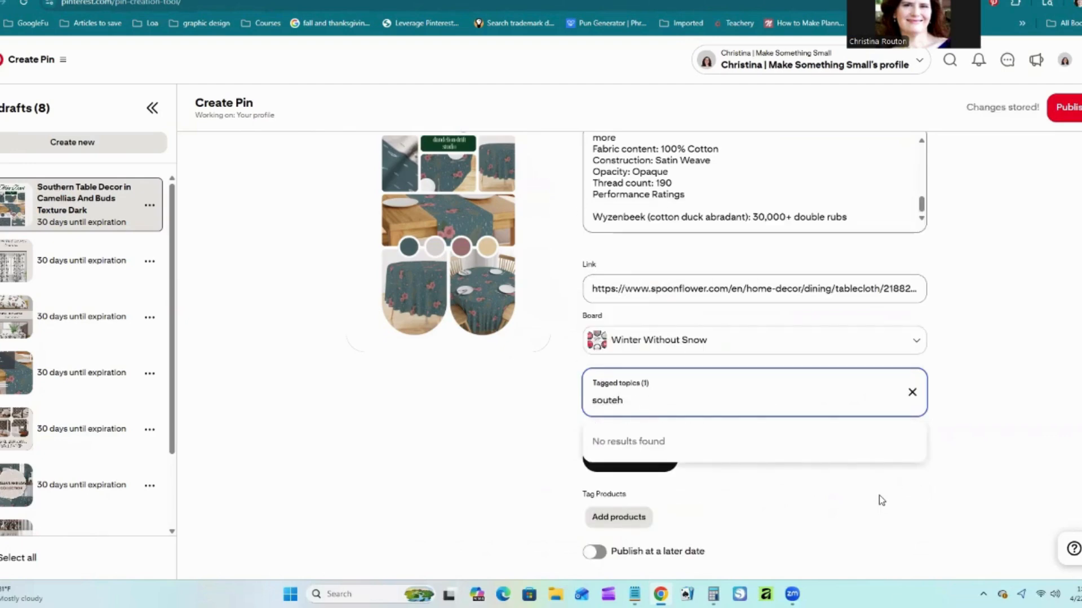
scroll(672, 283, "down", 2)
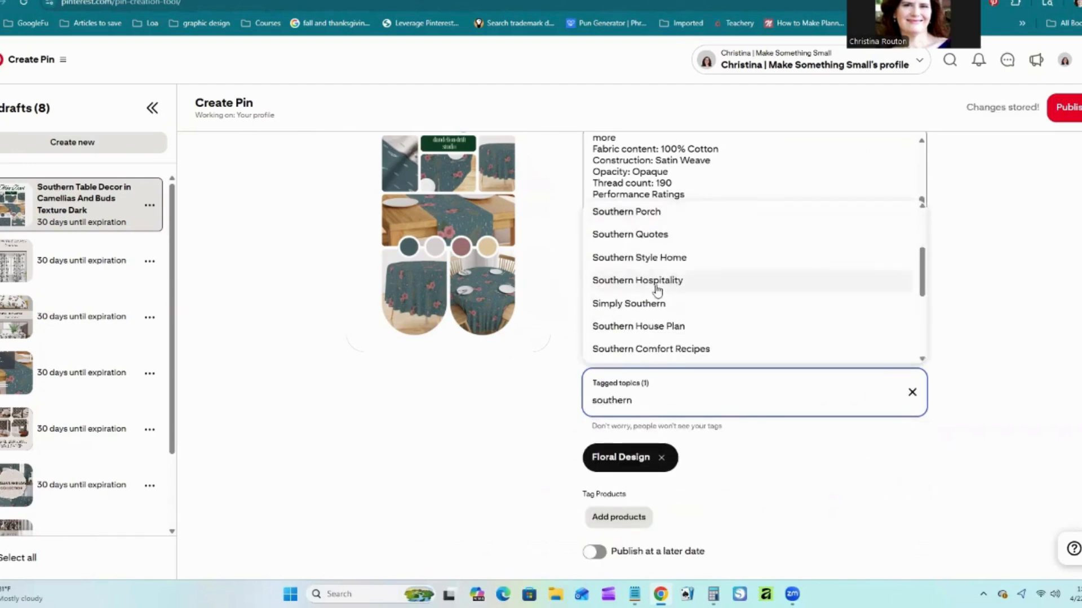
left_click(651, 263)
- Add the topic tags Table Decorations and Table Linens, searching for "table" and "tablecloth"
type("table")
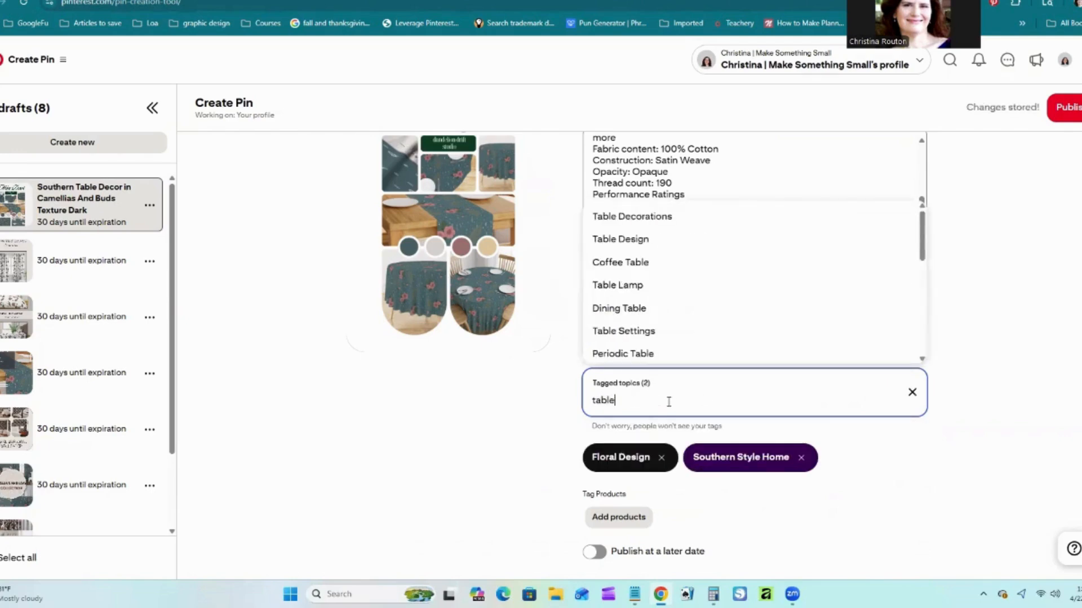
left_click(632, 219)
type("tablecloth")
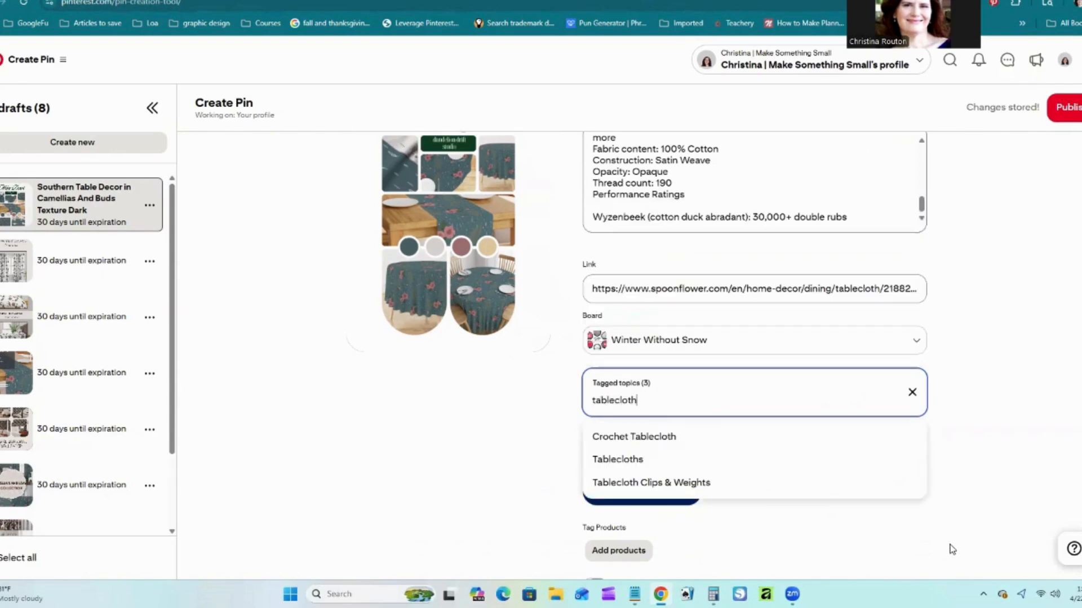
left_click(633, 506)
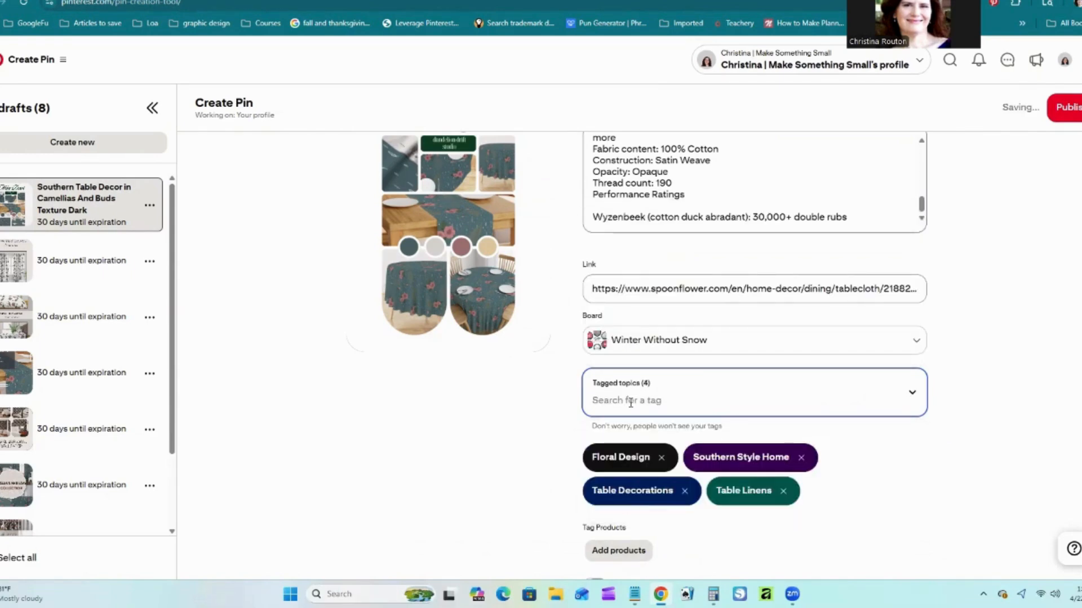
- Add the topic tags Flowers and Nature Illustration to the pin
left_click(604, 397)
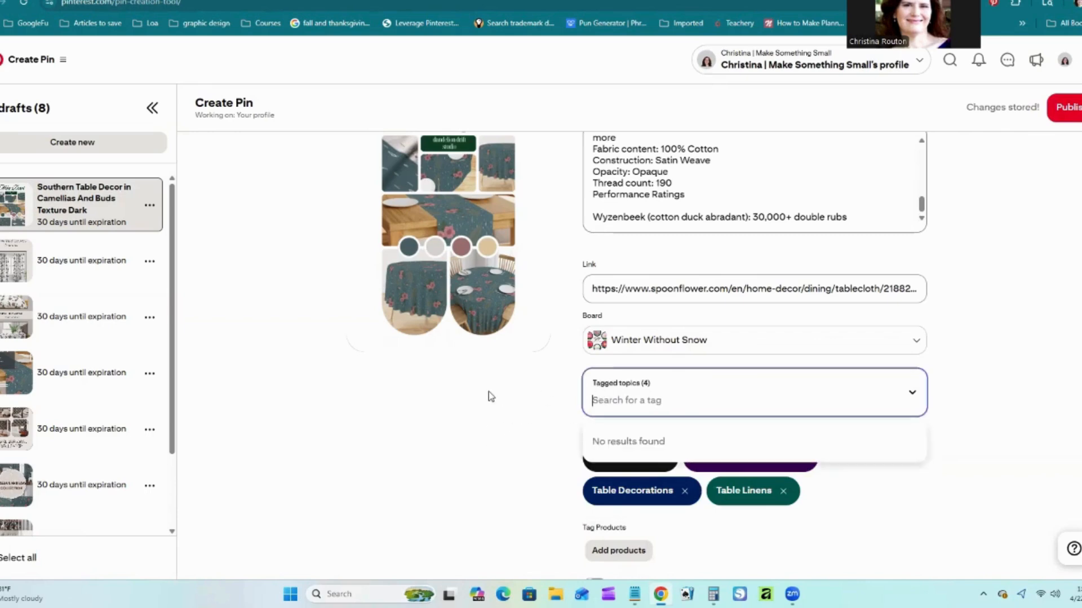
type("flowers")
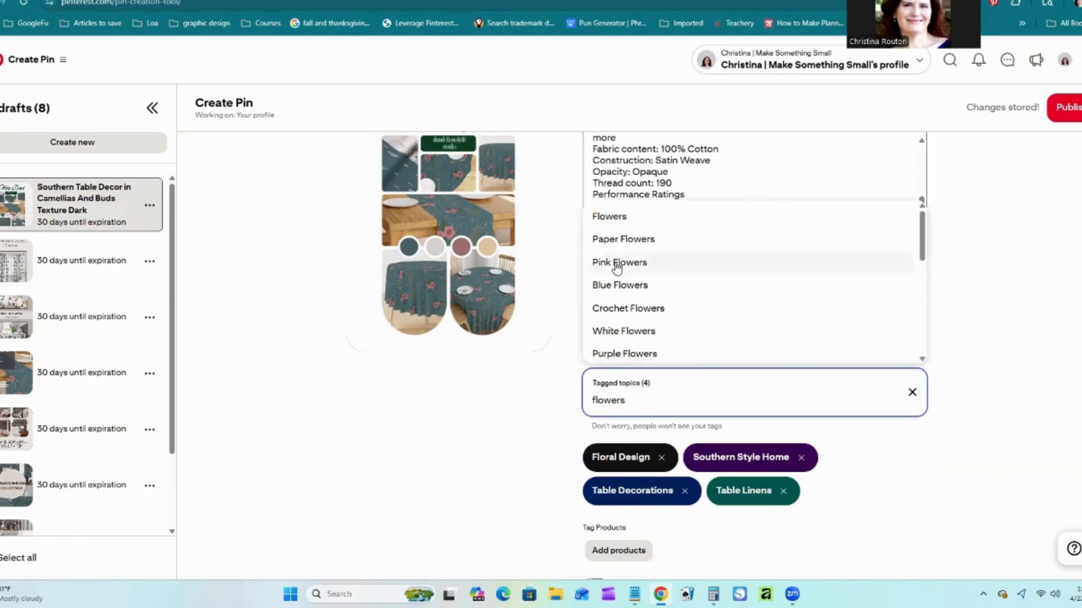
left_click(614, 219)
type("nature")
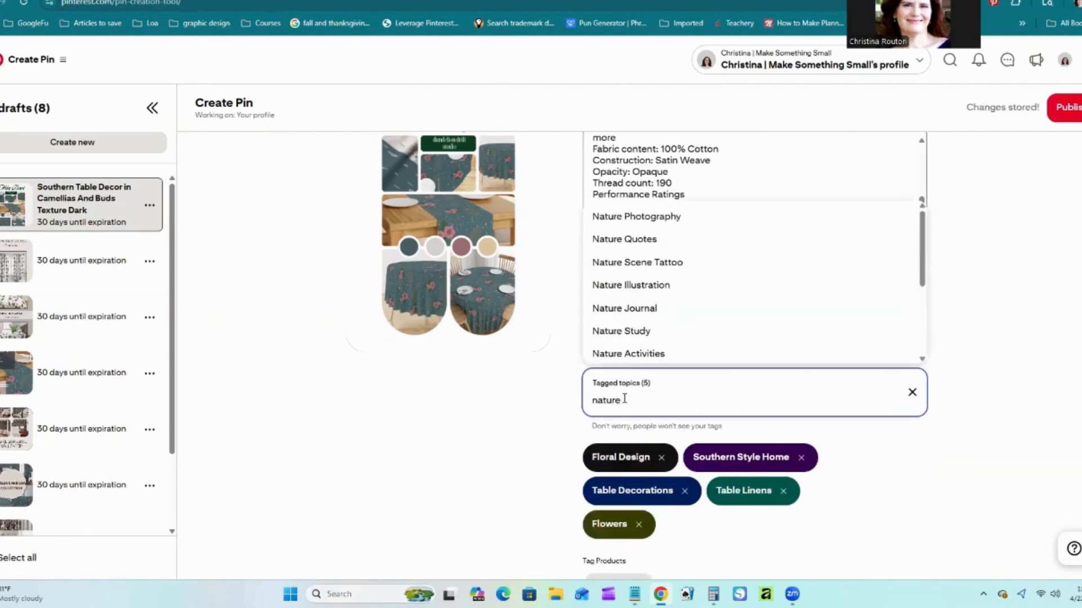
left_click(633, 285)
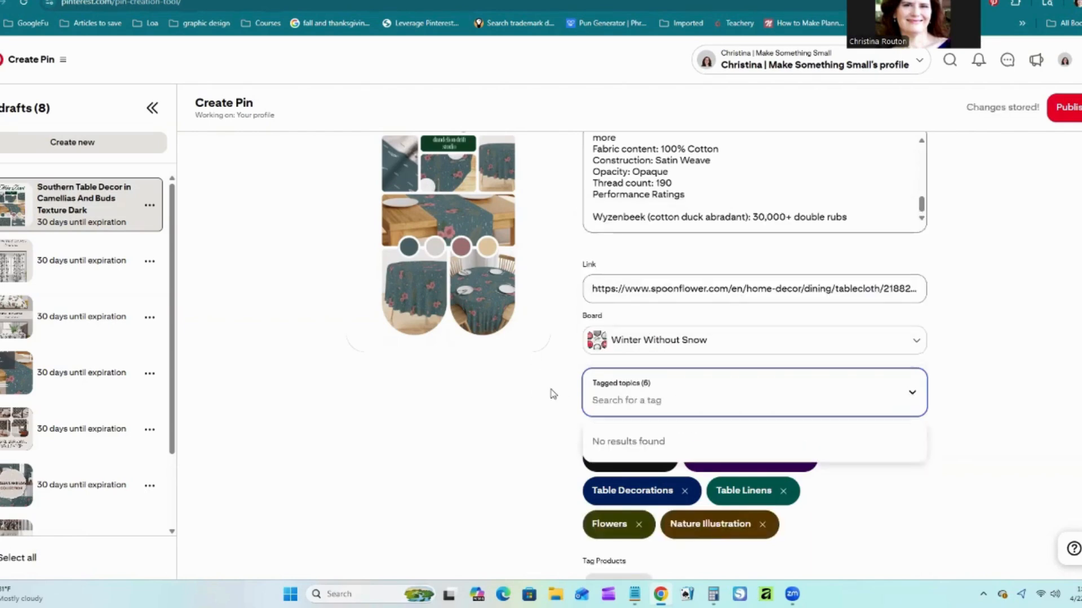
- Add the topic tags Color Schemes and Seasonal Home Decor, searching for "muted" and "seasonal"
type("muted")
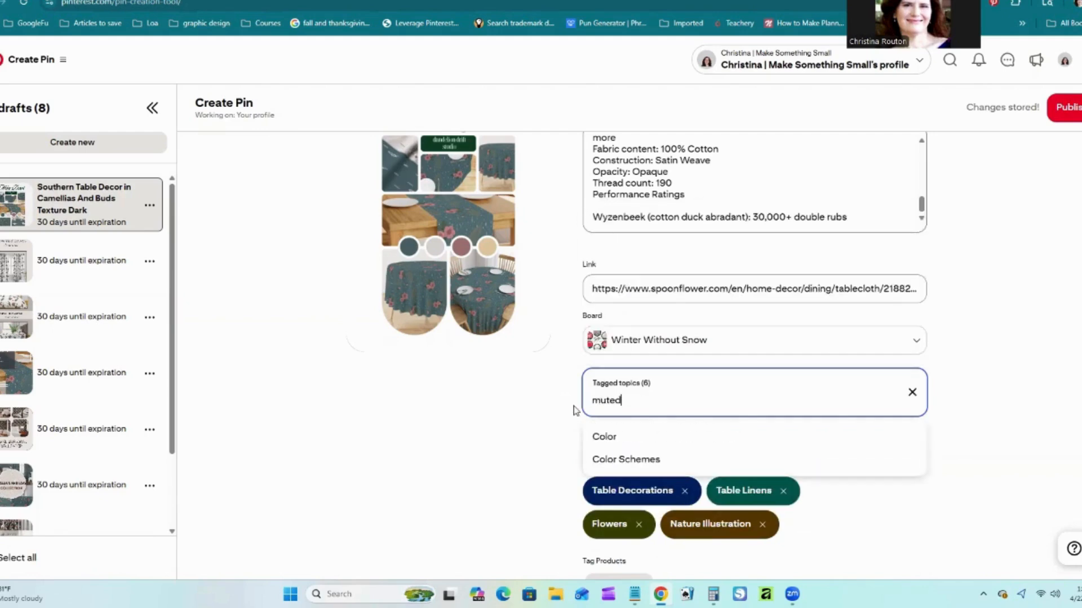
left_click(614, 459)
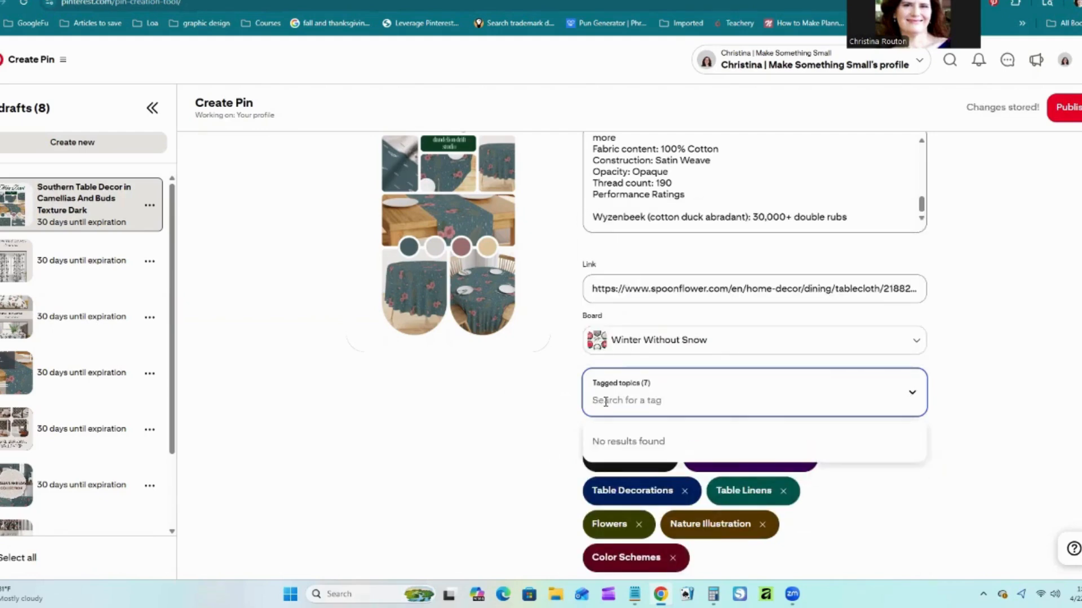
left_click(548, 399)
scroll(863, 451, "down", 1)
scroll(864, 451, "up", 1)
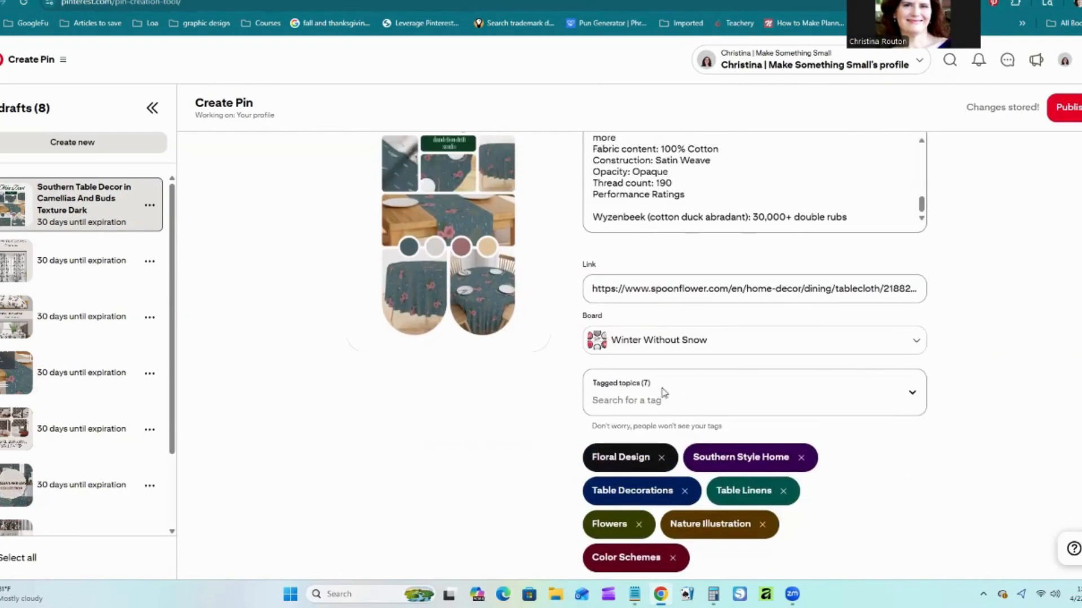
left_click(632, 398)
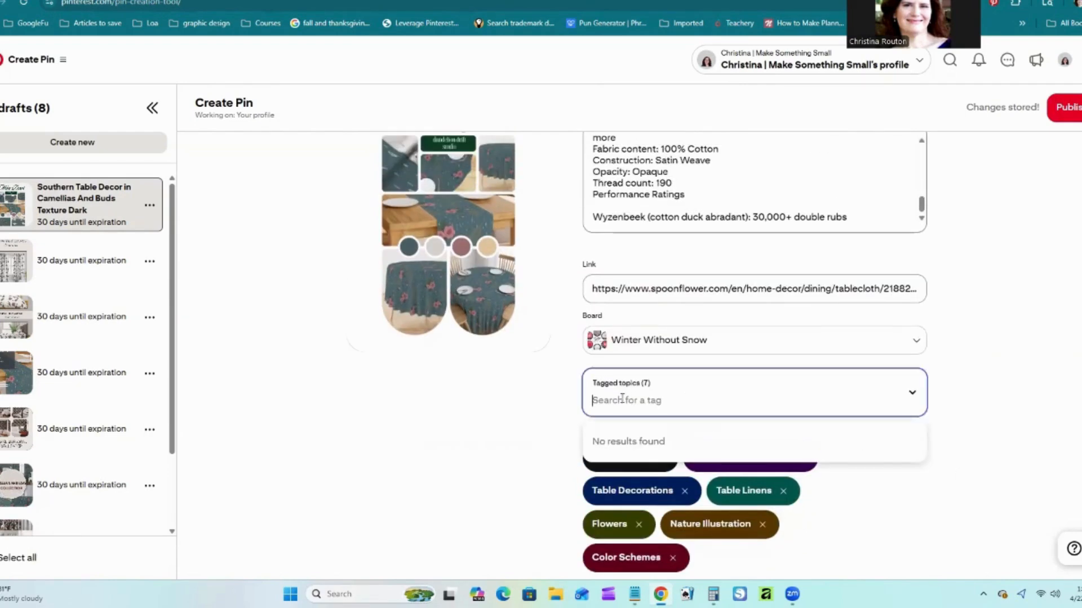
type("seasonal")
left_click(625, 241)
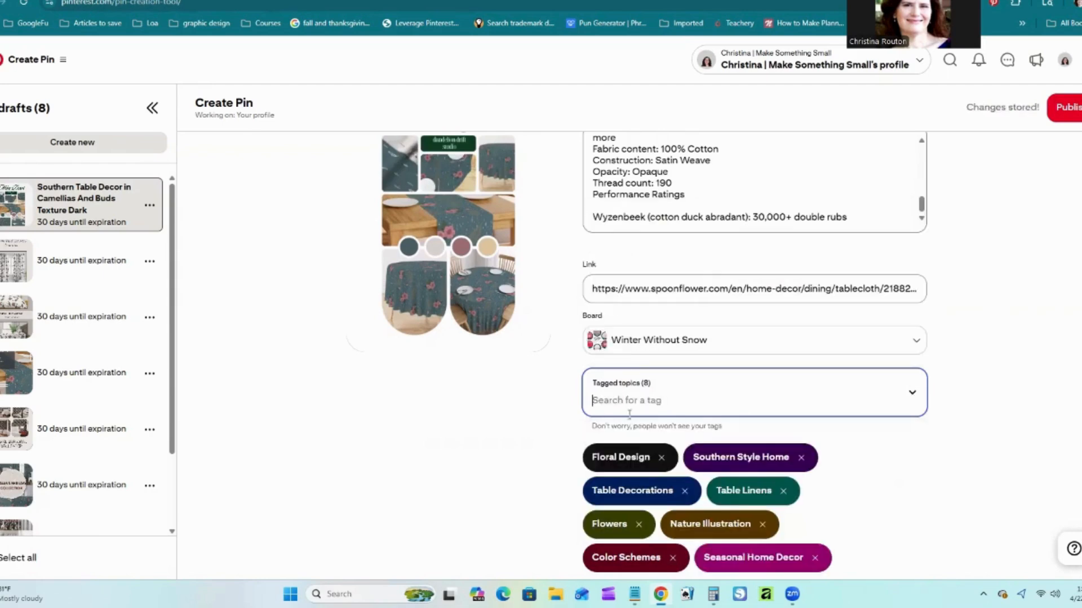
- Search the topic tags for "spoonflower" and add the Pattern Design tag
scroll(567, 417, "up", 2)
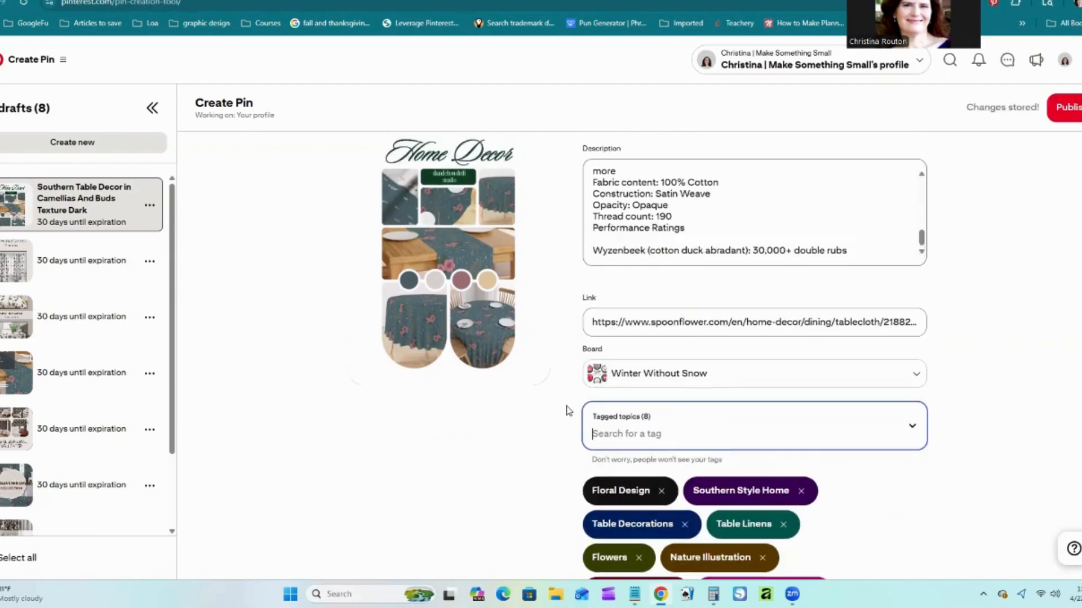
scroll(567, 411, "down", 1)
scroll(567, 410, "down", 2)
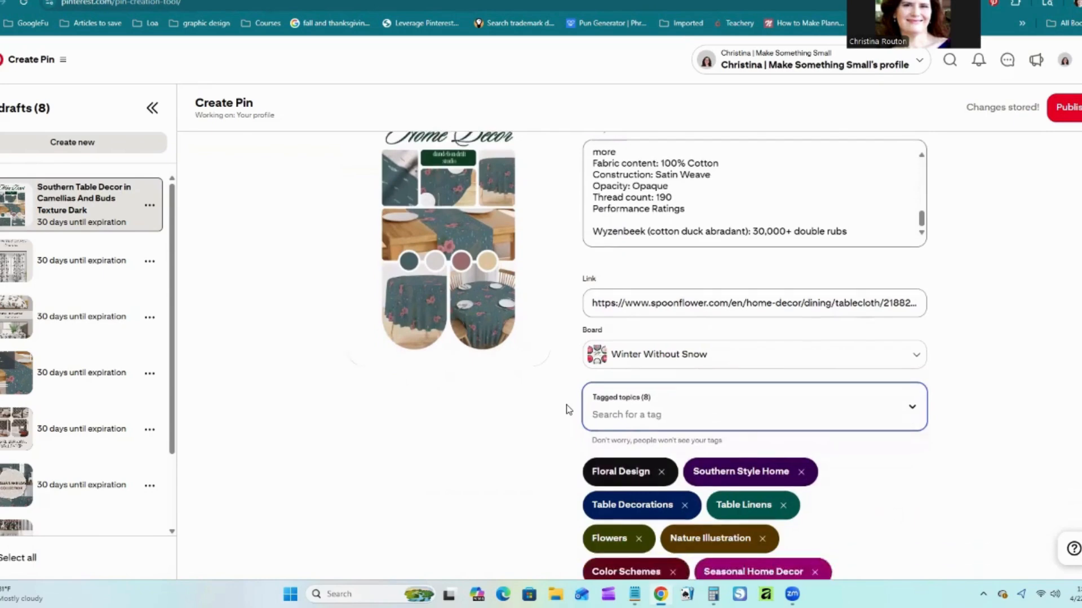
type("spoon")
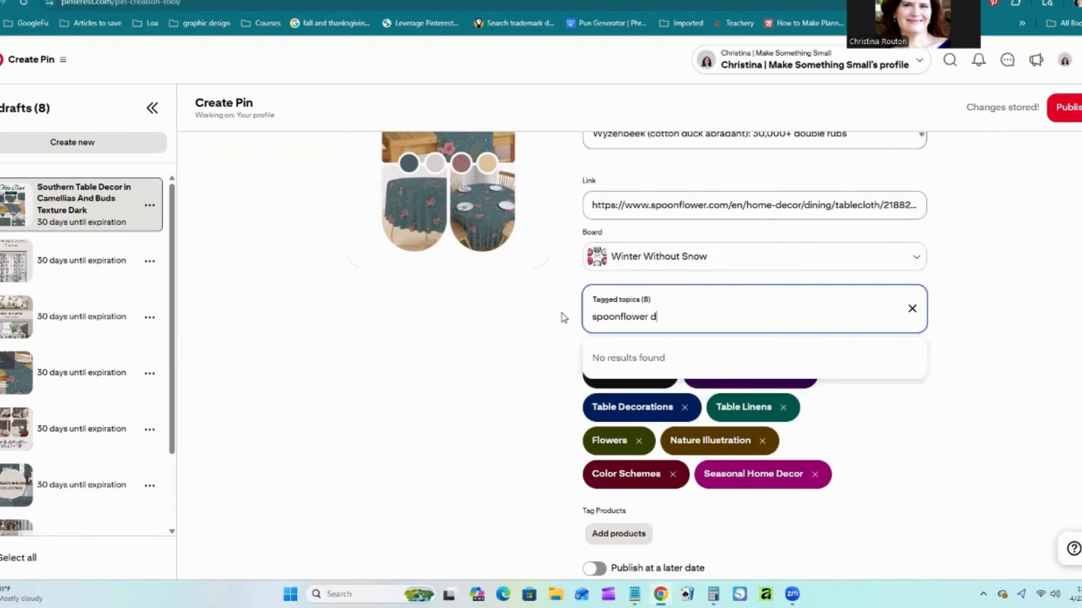
type("flower d")
key("BackSpace")
key("BackSpace")
left_click(624, 375)
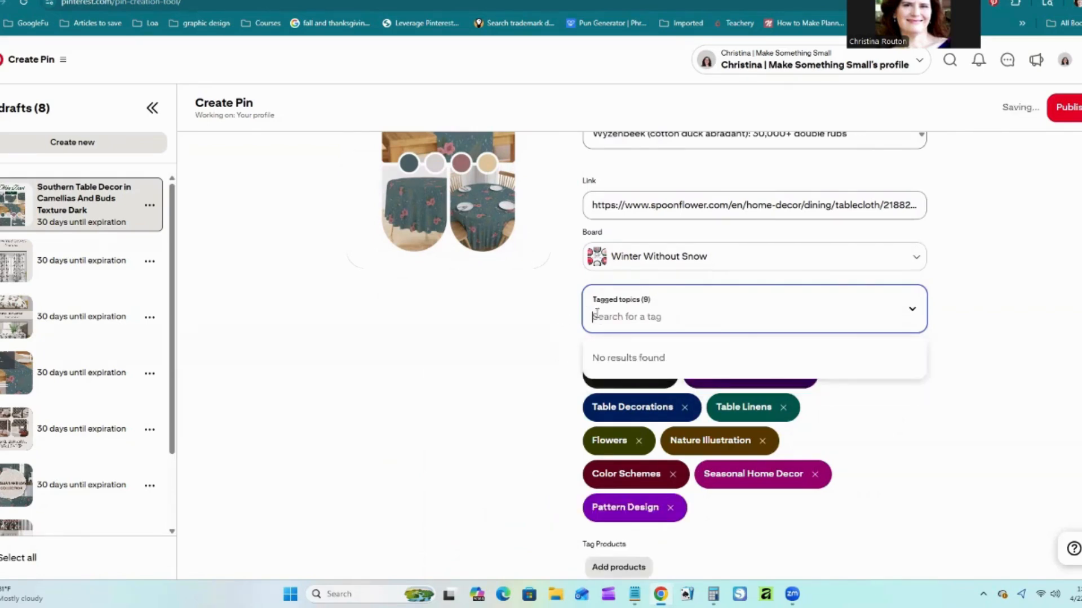
type("nature")
scroll(690, 394, "down", 5)
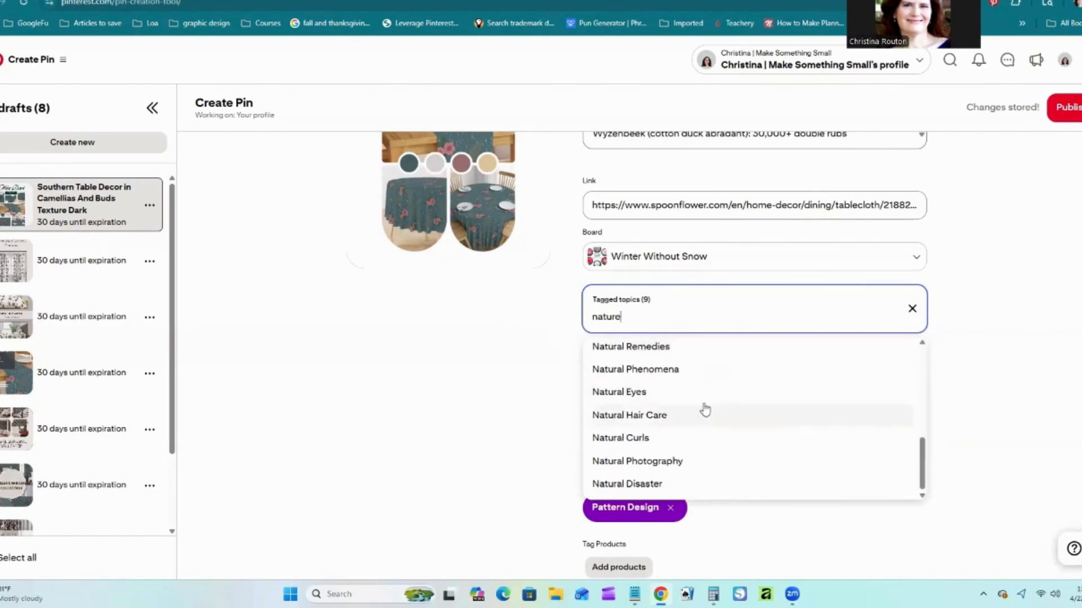
scroll(703, 408, "up", 5)
scroll(712, 399, "down", 5)
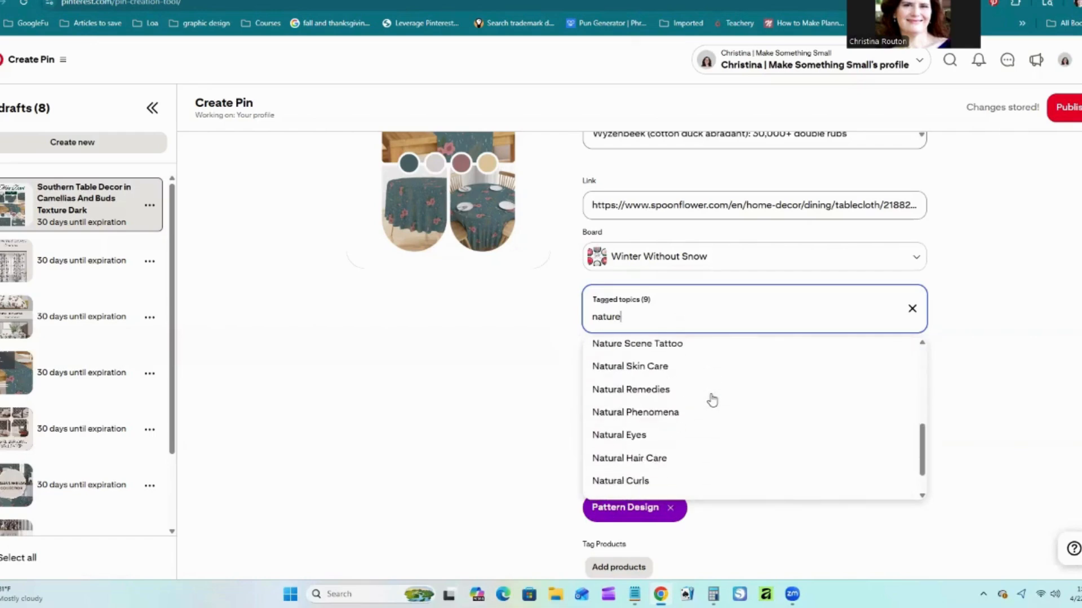
key("BackSpace")
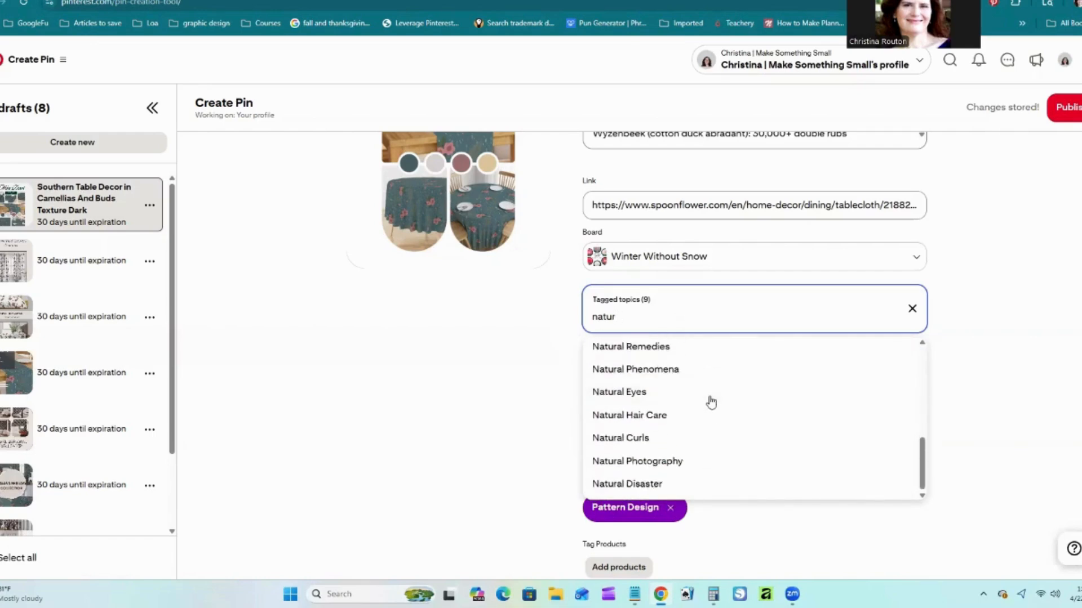
key("BackSpace")
key("BackSpace")
key("BackSpace")
key("BackSpace")
key("BackSpace")
- Search the topic tags for "illustration" and add the Pattern Illustration tag to the pin
type("i")
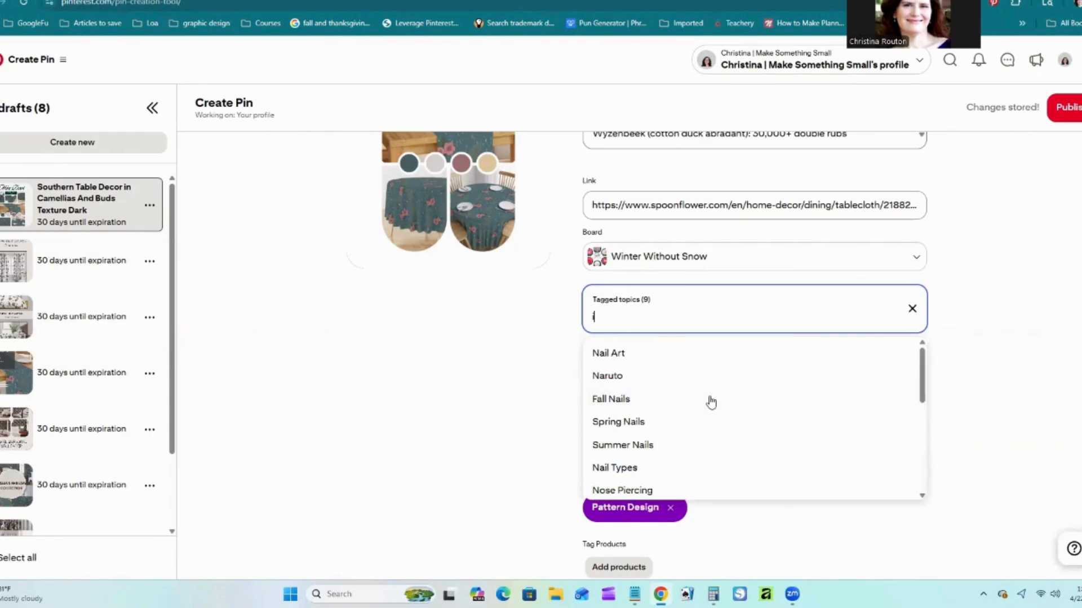
type("llustration")
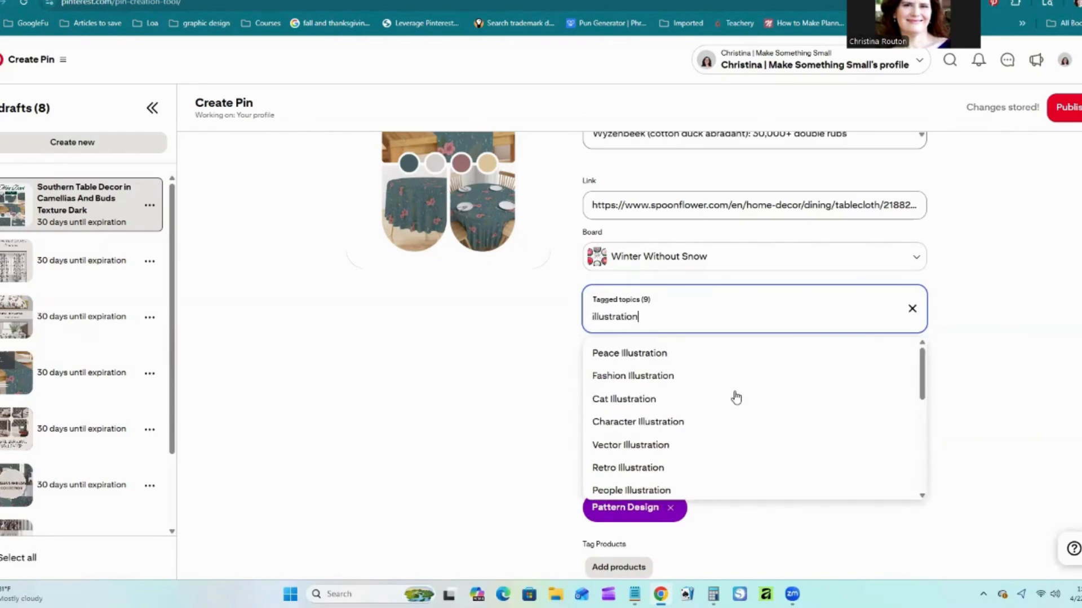
scroll(735, 398, "down", 5)
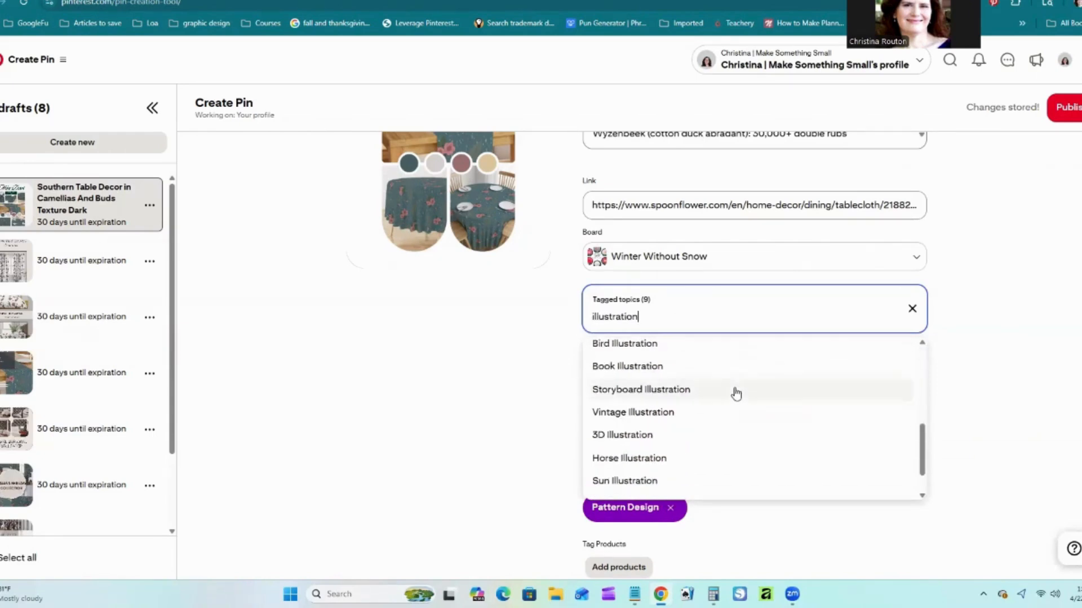
scroll(734, 391, "down", 2)
left_click(671, 482)
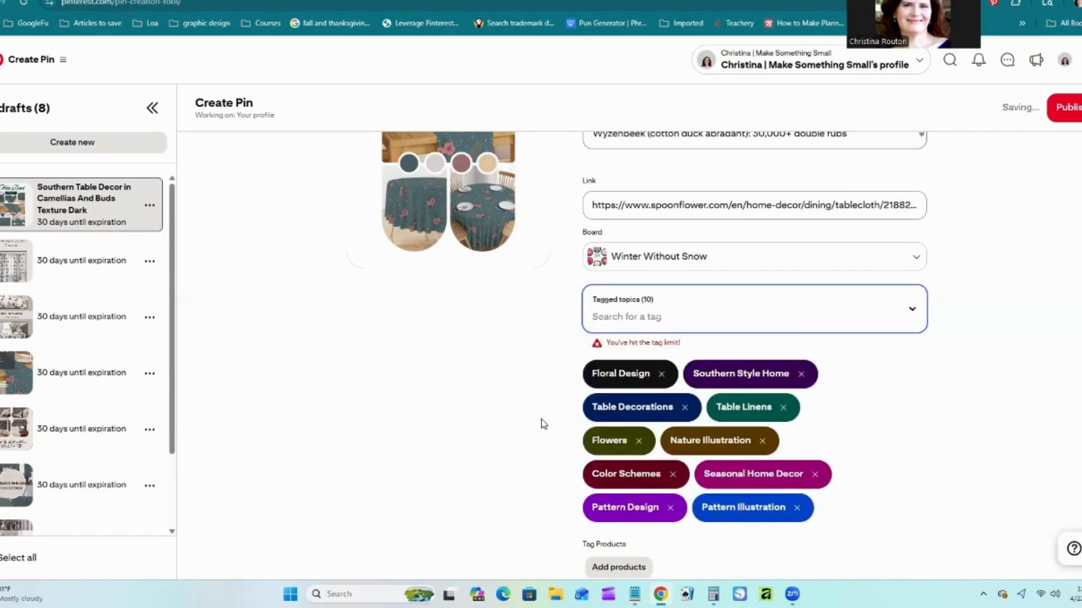
- Publish the finished camellia table decor pin
scroll(544, 395, "down", 2)
scroll(545, 373, "up", 5)
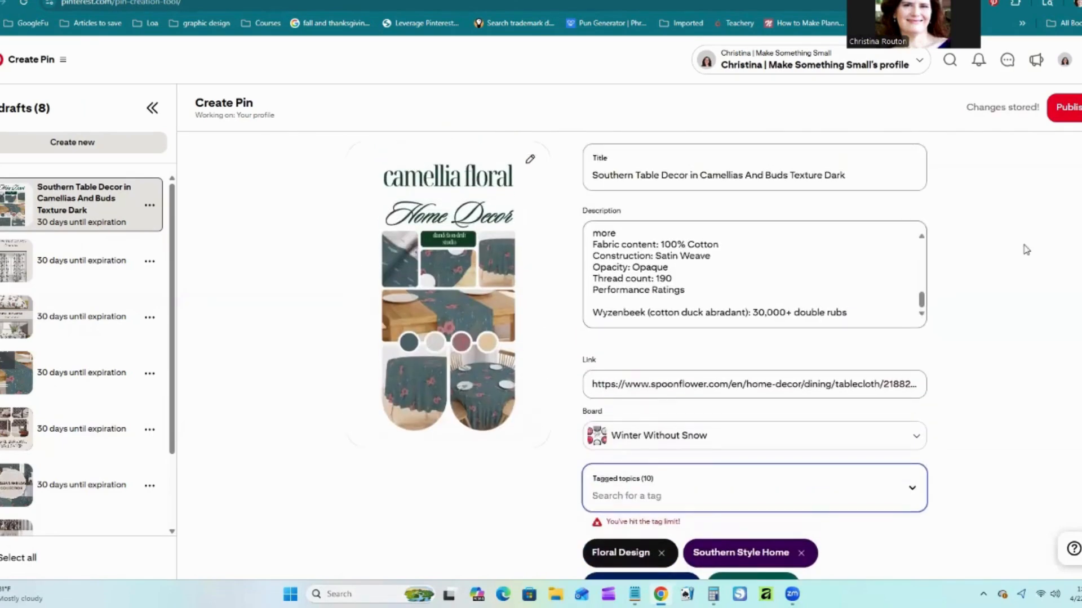
left_click(1073, 120)
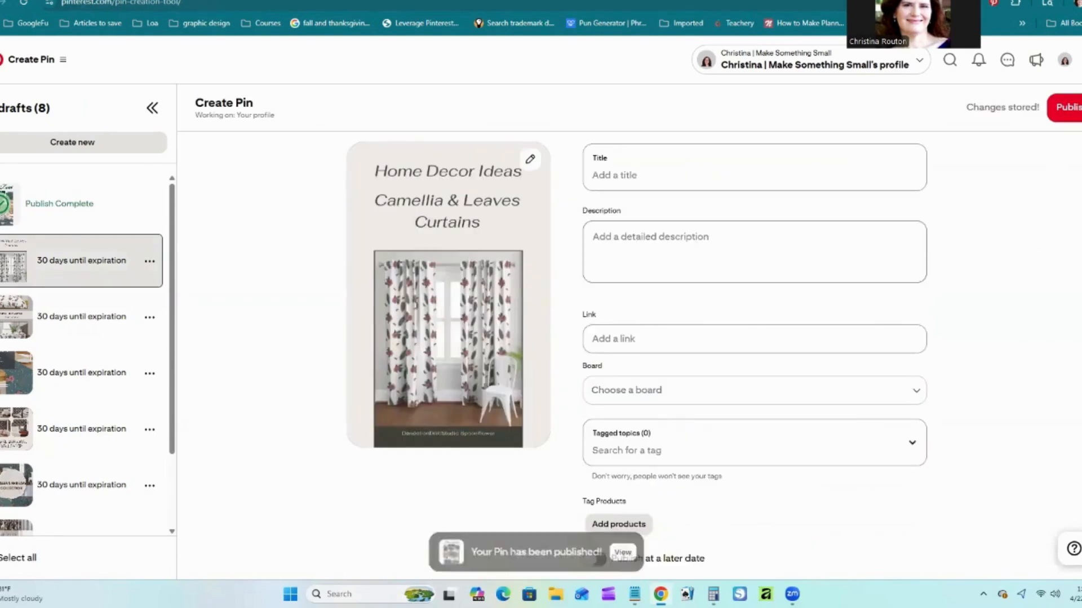
- In Spoonflower's Winter Without Snow collection, open the light Camellias And Buds Texture design and go to its curtain product page
left_click(271, 0)
left_click(136, 0)
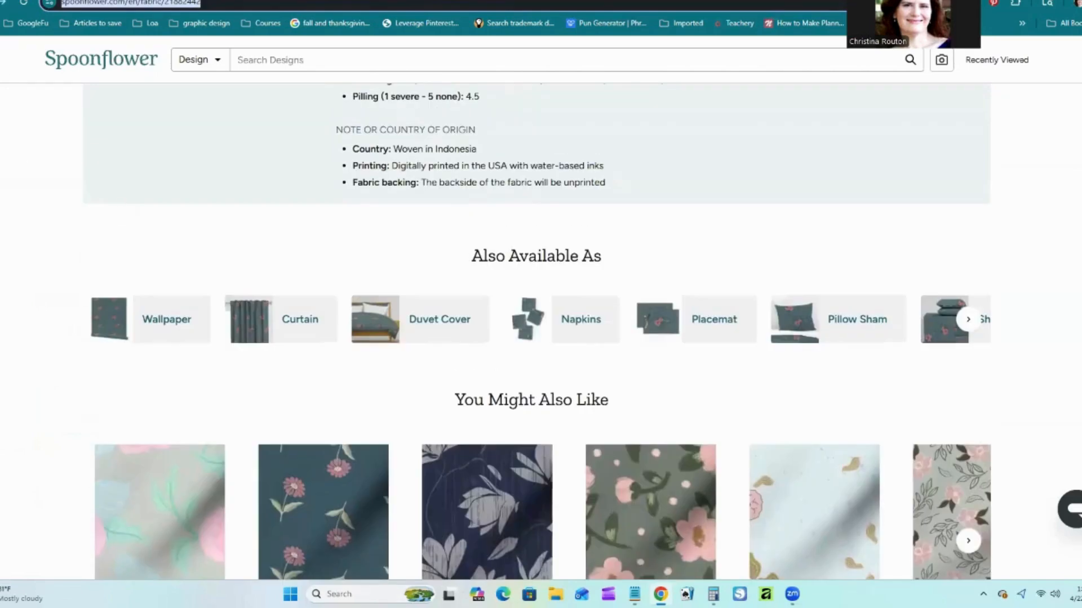
left_click(67, 0)
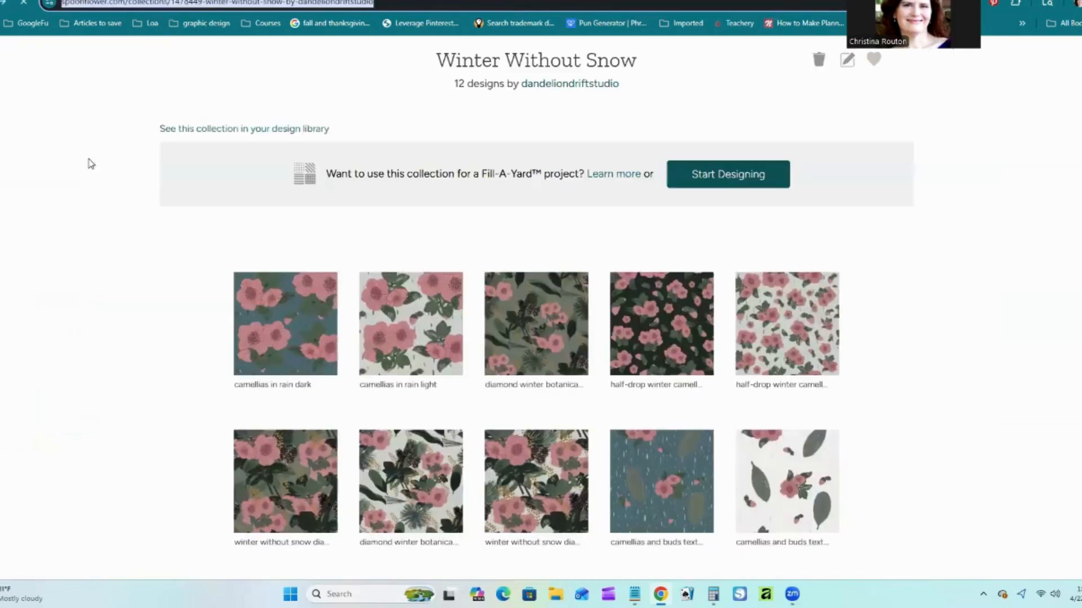
left_click(800, 491)
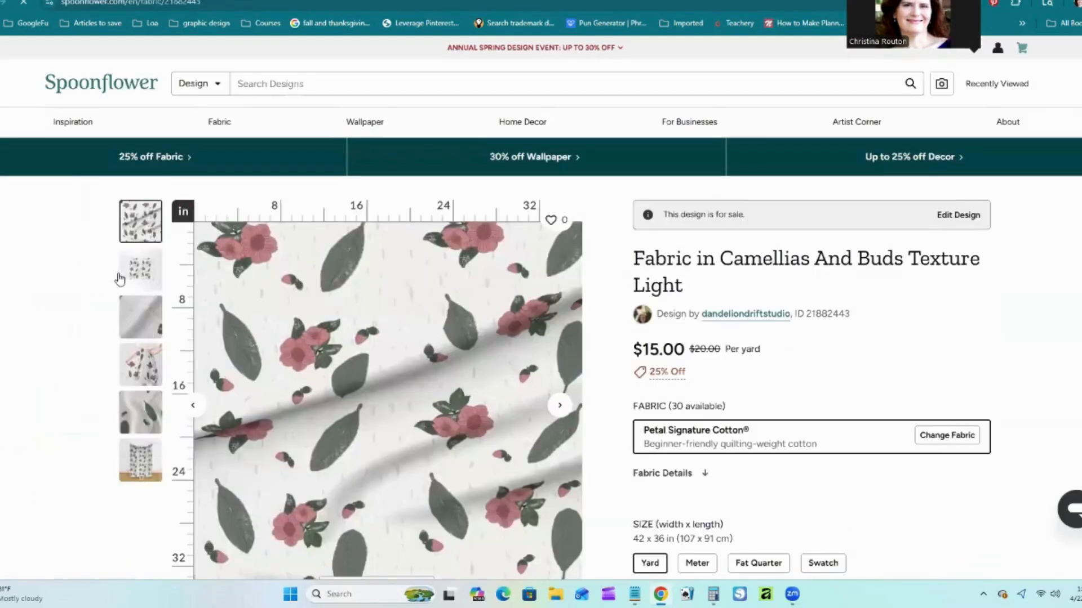
scroll(187, 299, "down", 15)
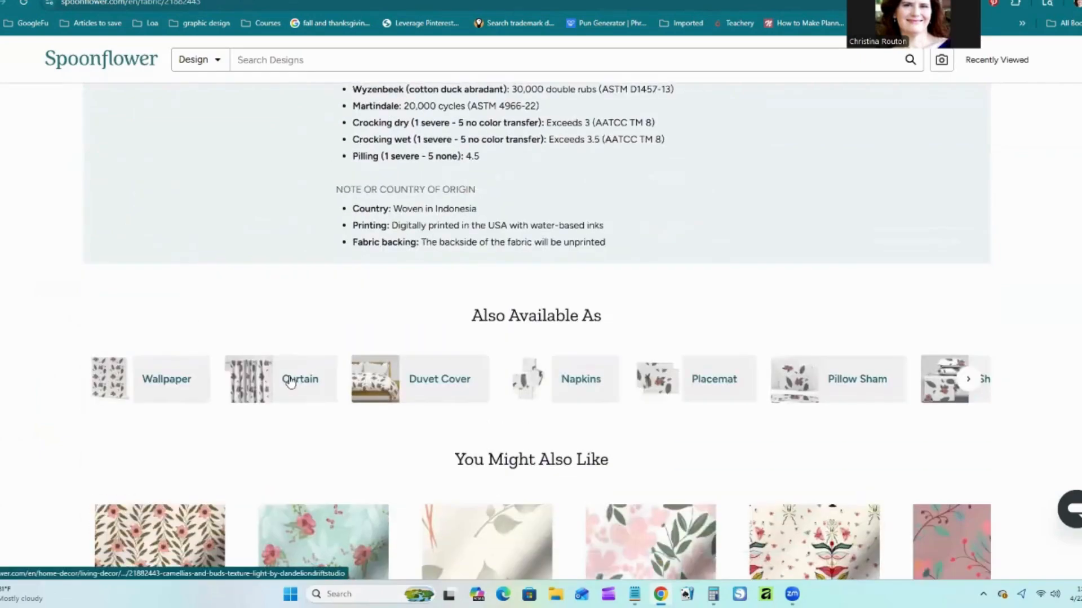
left_click(291, 382)
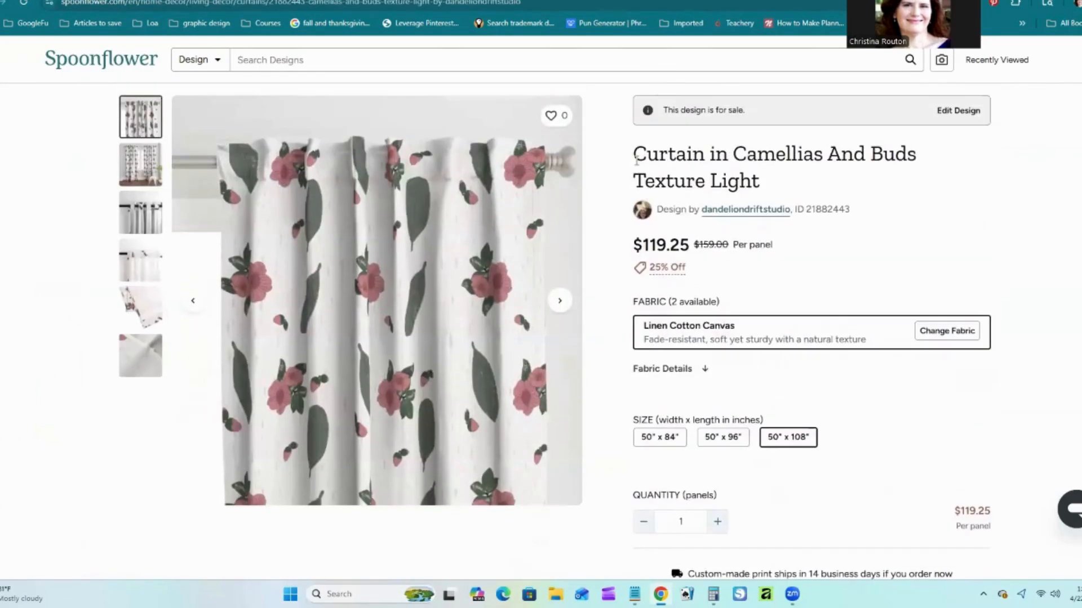
- Copy the product title "Curtain in Camellias And Buds Texture Light" into the title of the Pinterest curtain pin draft
left_click_drag(635, 152, 773, 182)
right_click(708, 169)
left_click(733, 176)
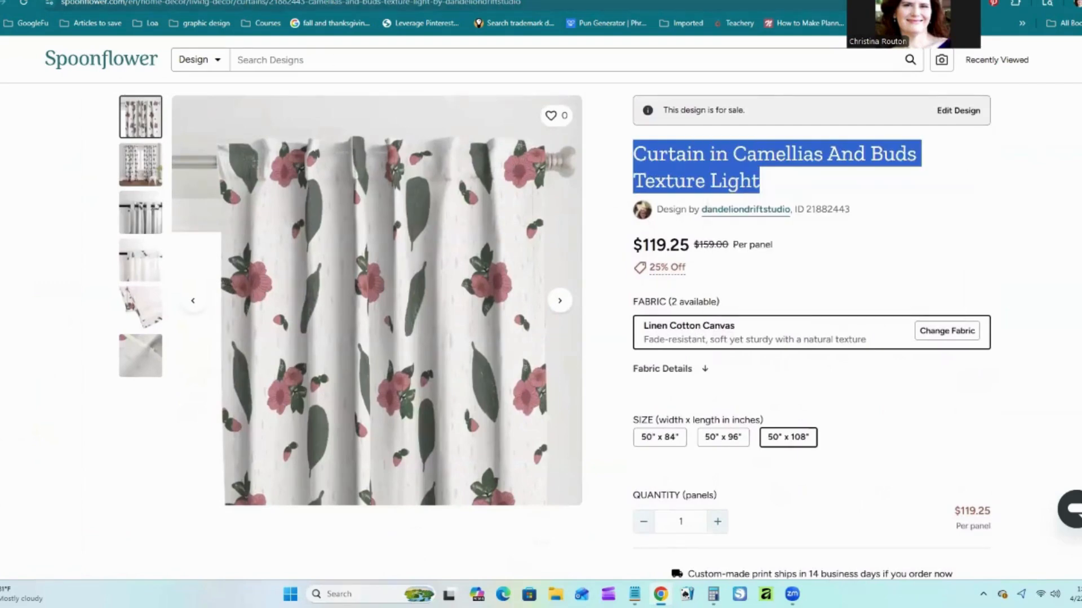
left_click(293, 1)
left_click(630, 176)
right_click(627, 175)
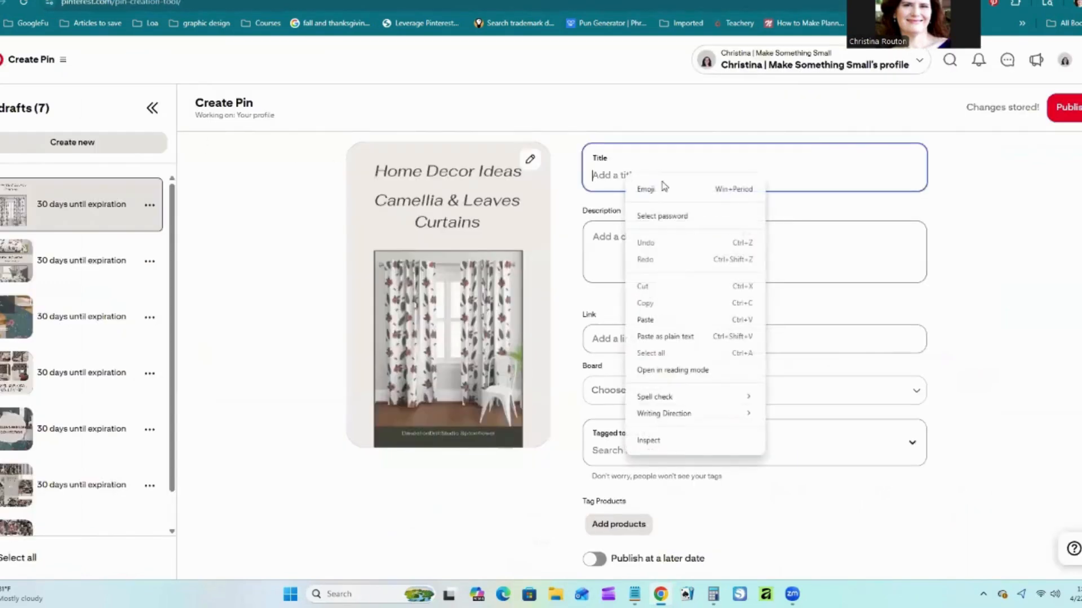
left_click(646, 319)
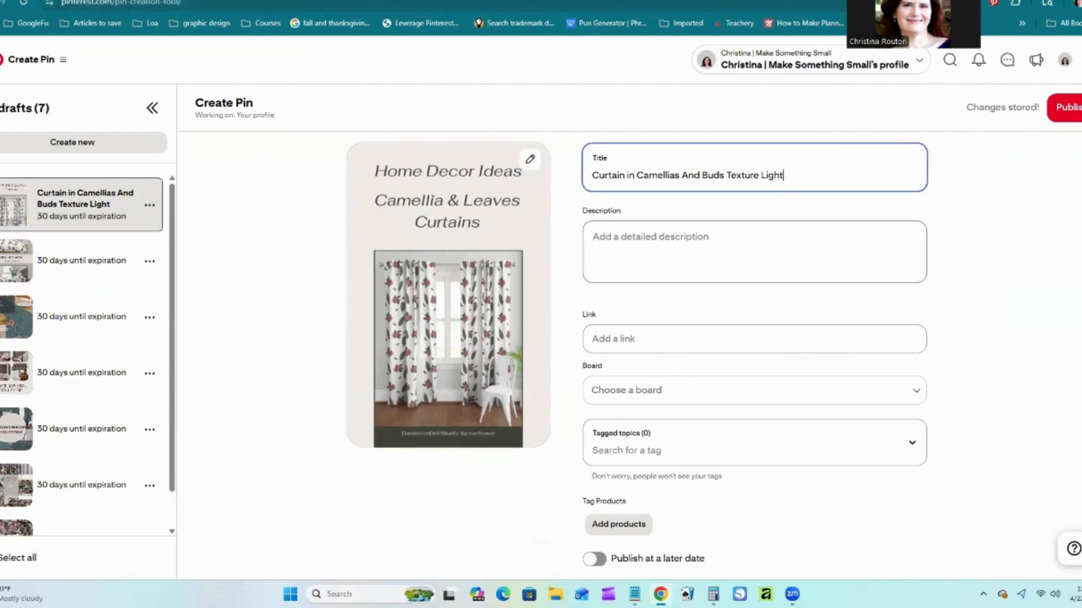
- Select the curtain's product details on its Spoonflower page as source text for the pin description
left_click(141, 1)
scroll(740, 239, "down", 15)
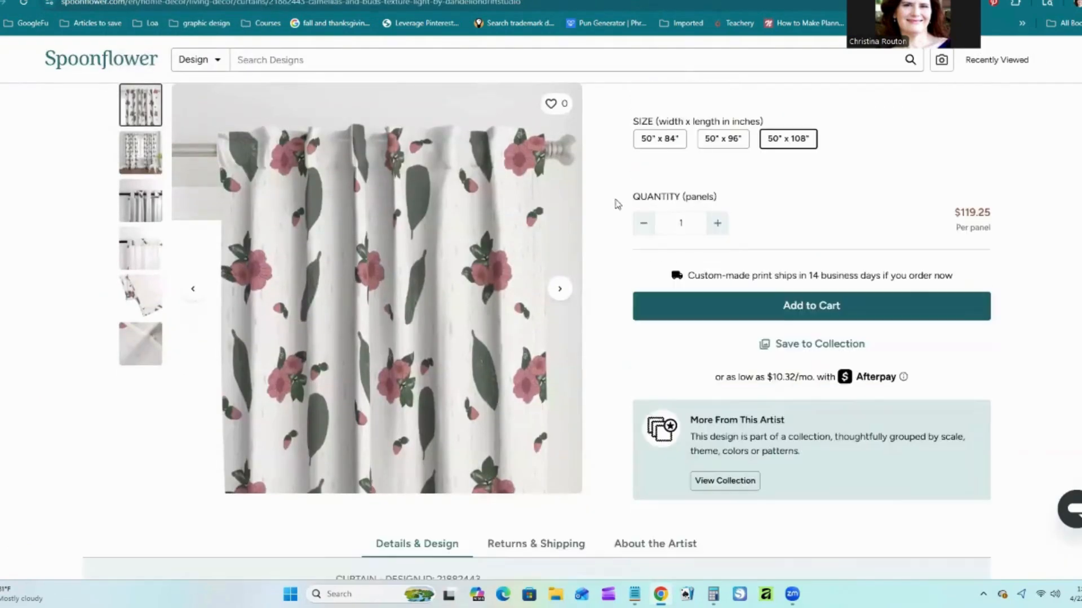
scroll(376, 202, "up", 1)
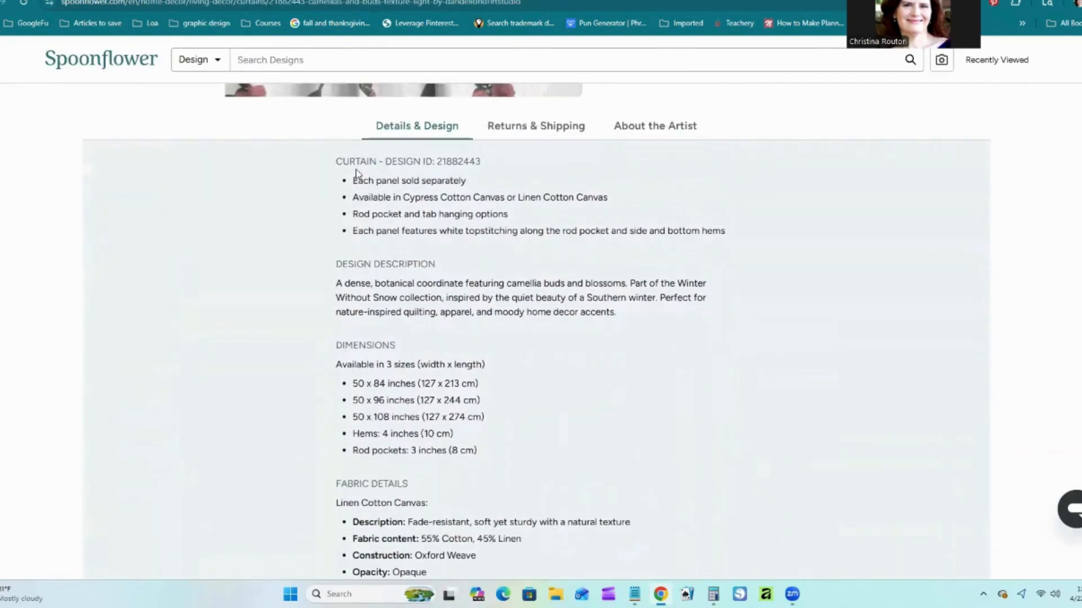
left_click_drag(337, 161, 519, 475)
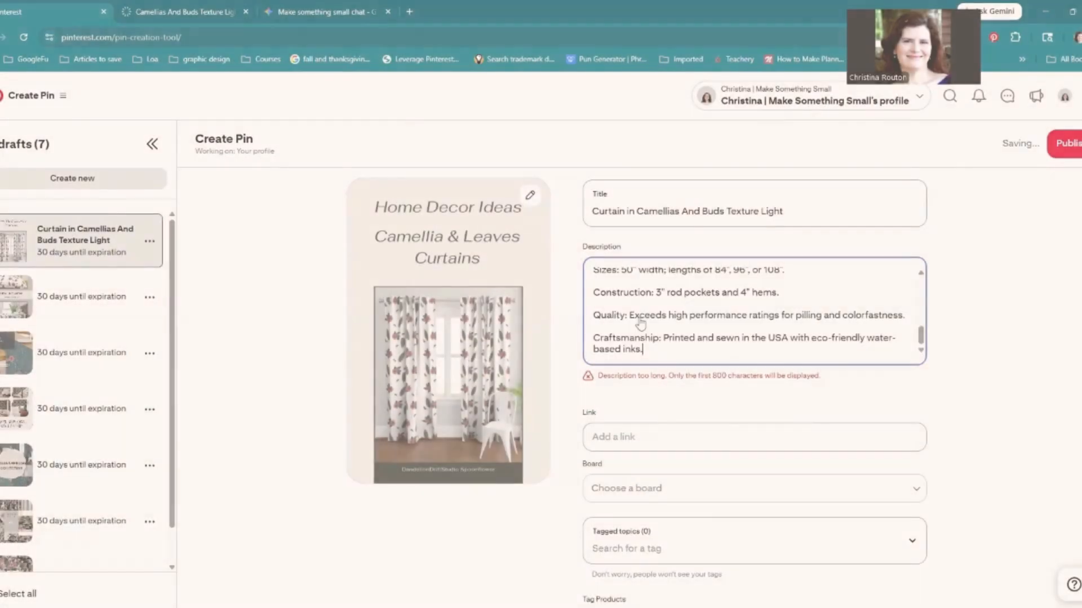
- Shorten the curtain pin's description by deleting the closing Craftsmanship line
key("BackSpace")
key("BackSpace")
key("BackSpace")
key("BackSpace")
key("BackSpace")
key("BackSpace")
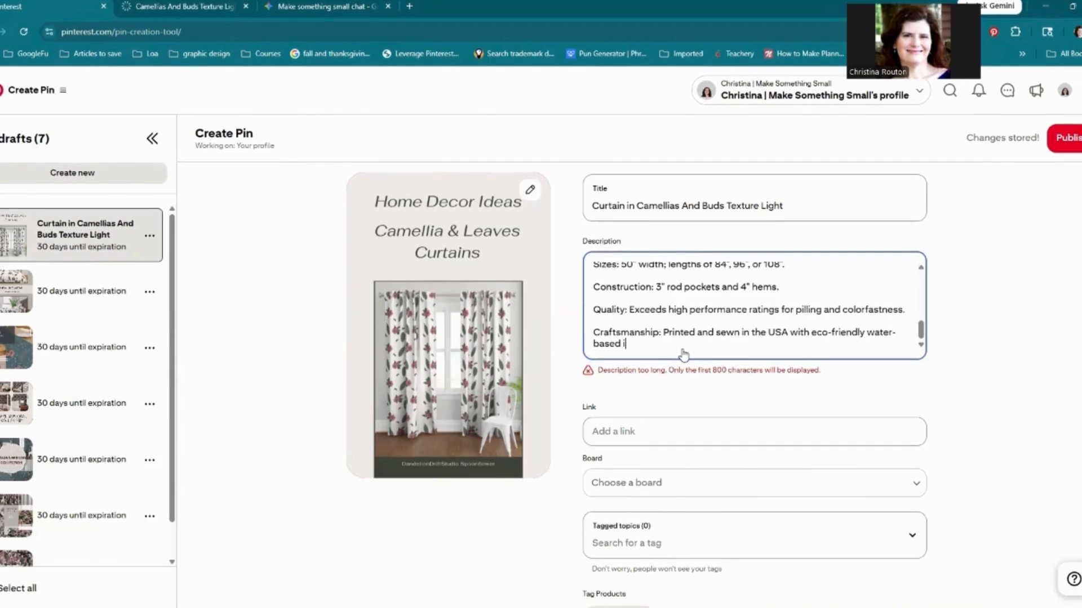
key("BackSpace")
key("BackSpace")
key("BackSpace")
key("BackSpace")
key("BackSpace")
key("BackSpace")
key("BackSpace")
key("BackSpace")
key("BackSpace")
key("BackSpace")
key("BackSpace")
key("BackSpace")
key("BackSpace")
key("BackSpace")
key("BackSpace")
key("BackSpace")
key("BackSpace")
key("BackSpace")
key("BackSpace")
key("BackSpace")
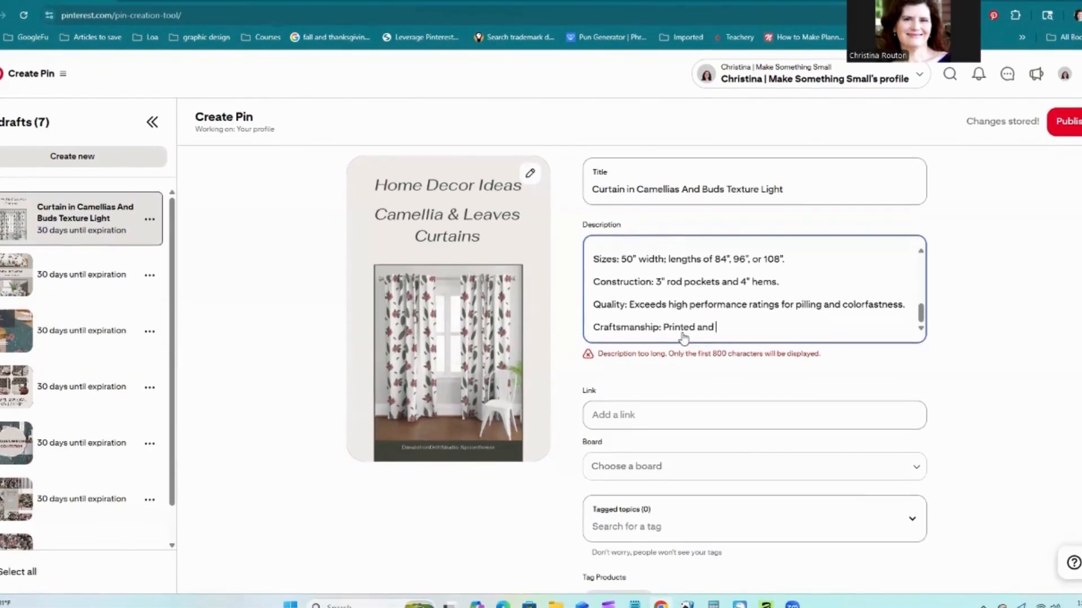
key("BackSpace")
key("BackSpace")
key("BackSpace")
key("BackSpace")
key("BackSpace")
key("BackSpace")
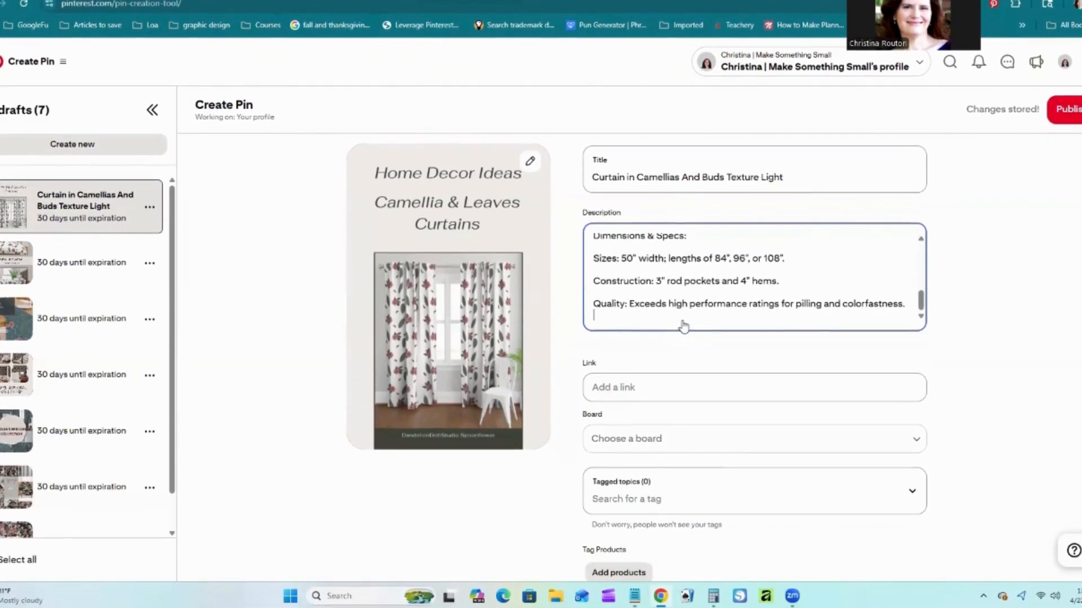
- Copy the Spoonflower curtain page's URL and paste it as the link of the Pinterest curtain pin
left_click(194, 0)
left_click(121, 2)
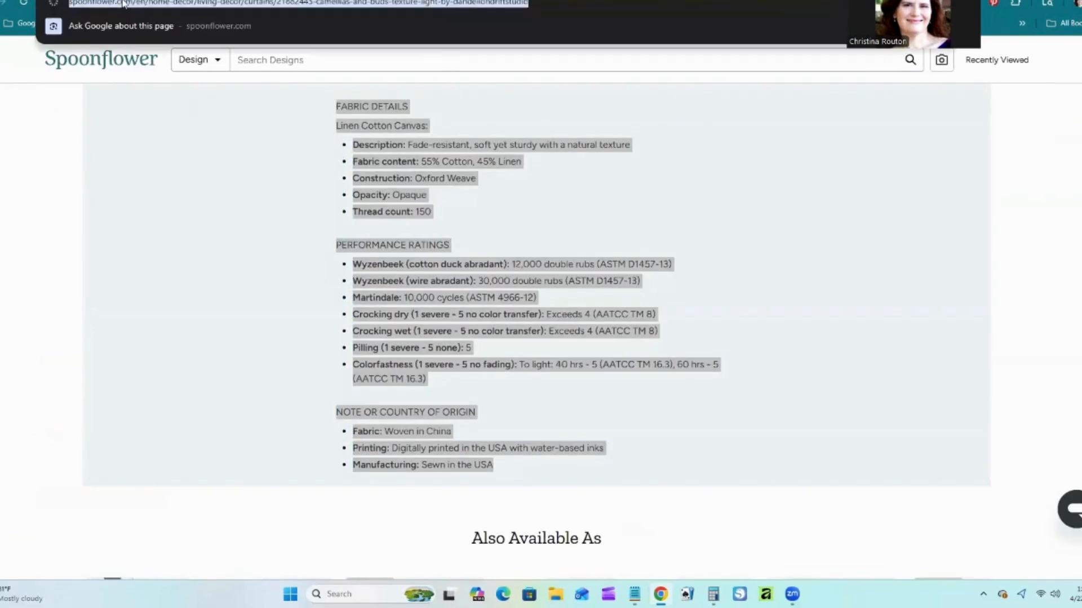
right_click(121, 2)
left_click(161, 114)
left_click(54, 0)
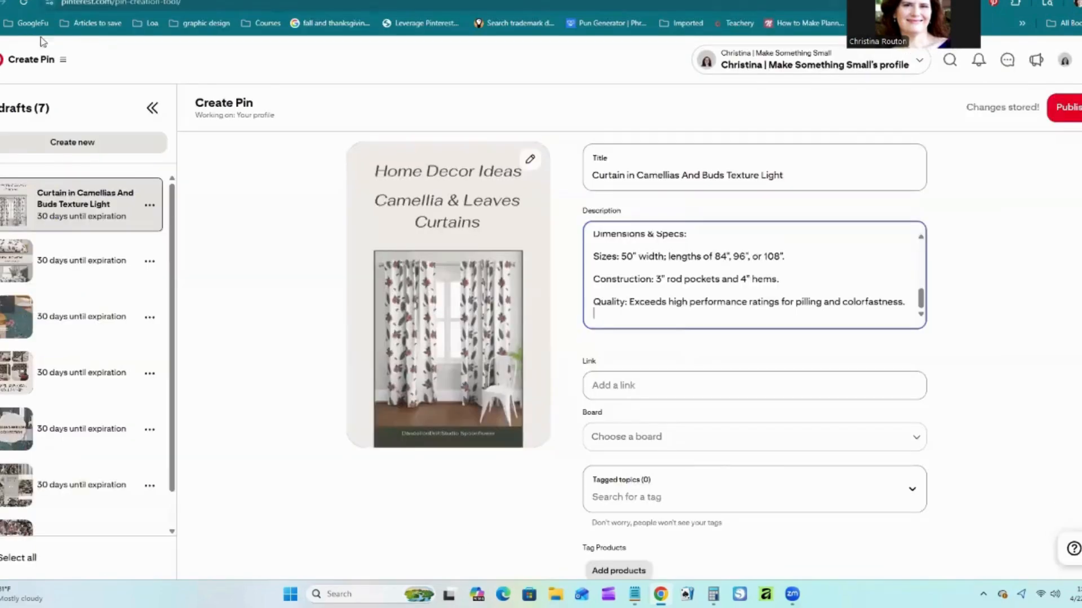
left_click(606, 386)
right_click(607, 385)
left_click(620, 250)
- Assign the curtain pin to the Print-on-Demand Business & Ideas board
scroll(591, 325, "down", 1)
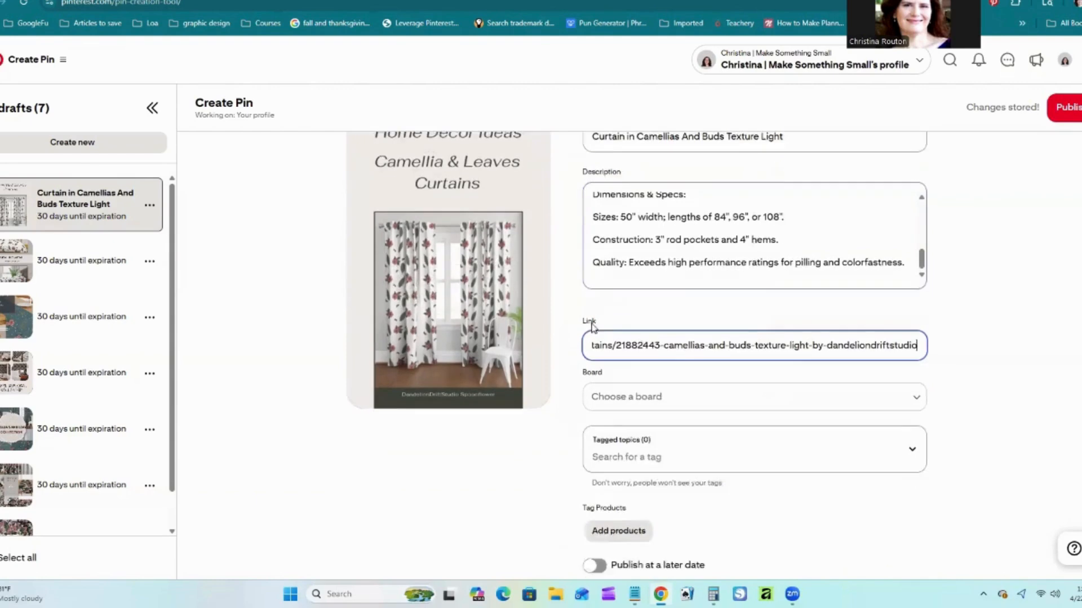
scroll(591, 326, "down", 1)
left_click(912, 353)
scroll(755, 441, "down", 2)
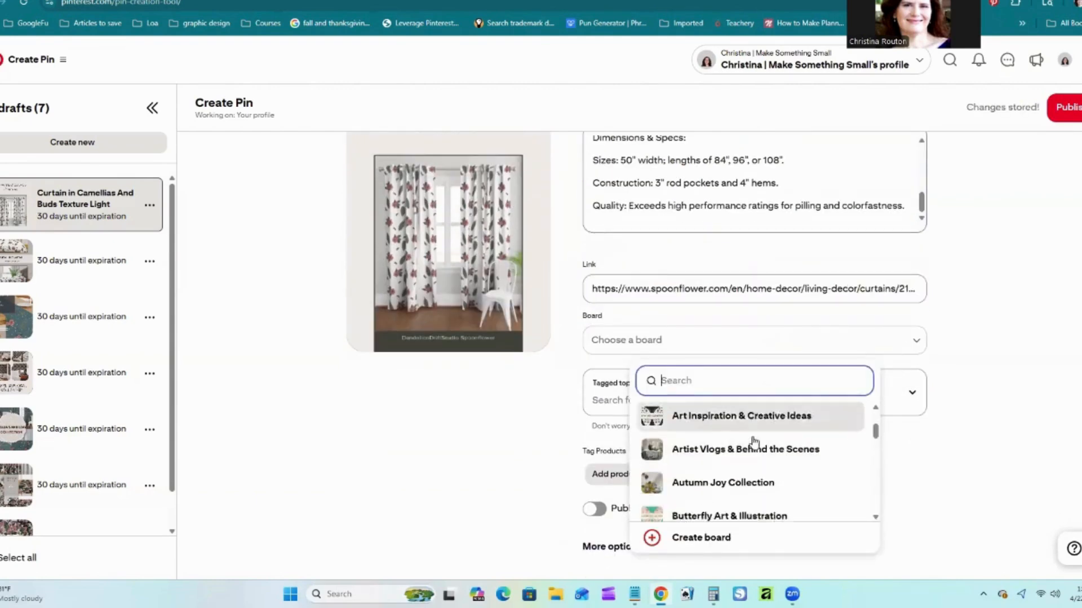
scroll(754, 441, "down", 3)
scroll(755, 441, "down", 3)
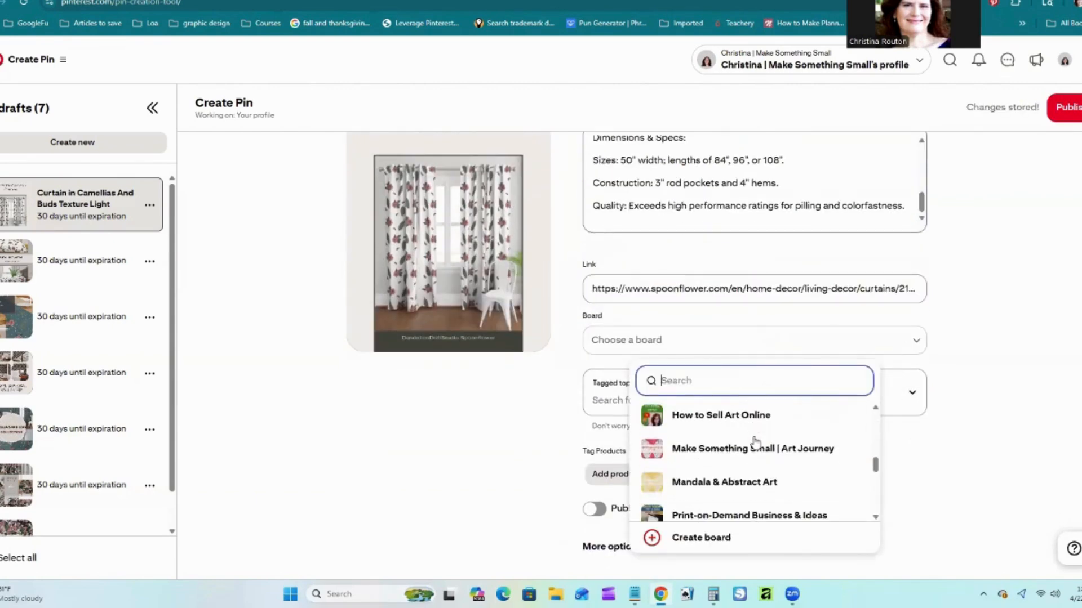
scroll(754, 442, "down", 2)
scroll(749, 456, "up", 1)
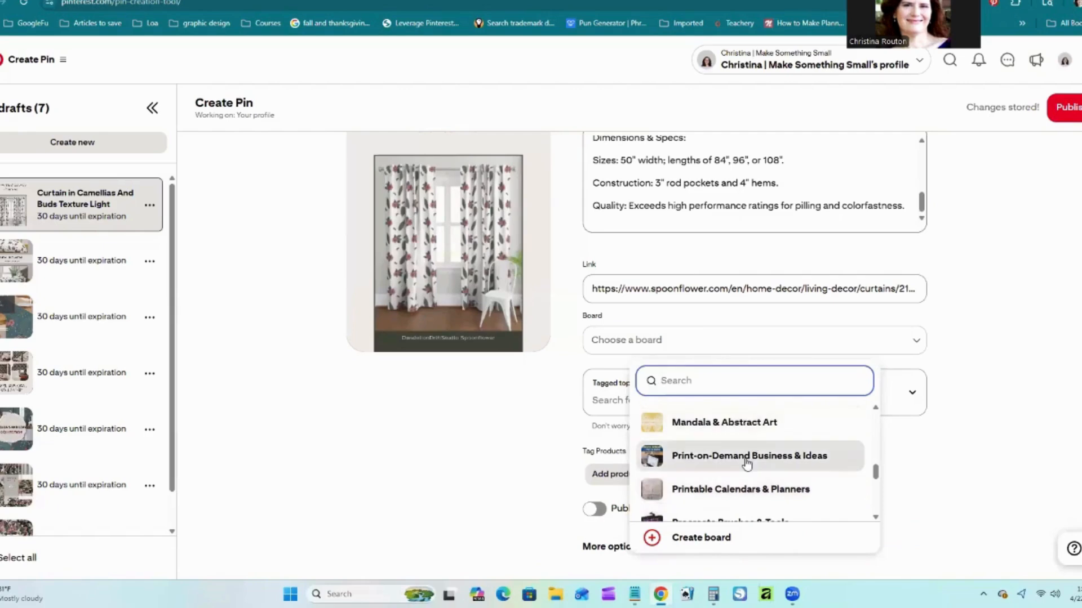
left_click(746, 462)
- Search the topic tags for "floral curtain" and add the Curtains tag to the pin
left_click(722, 410)
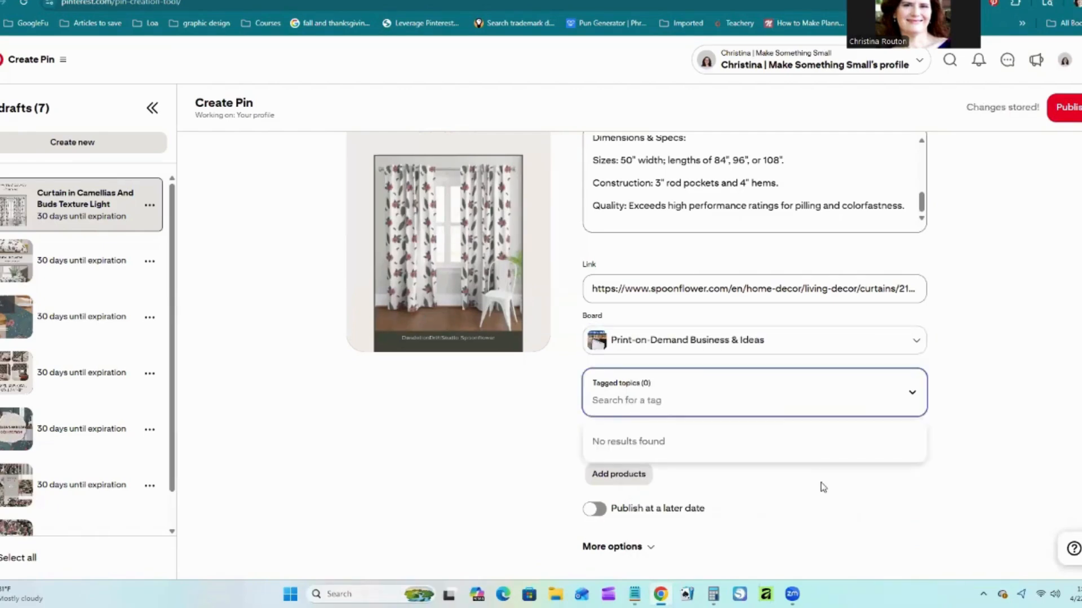
type("floral curt")
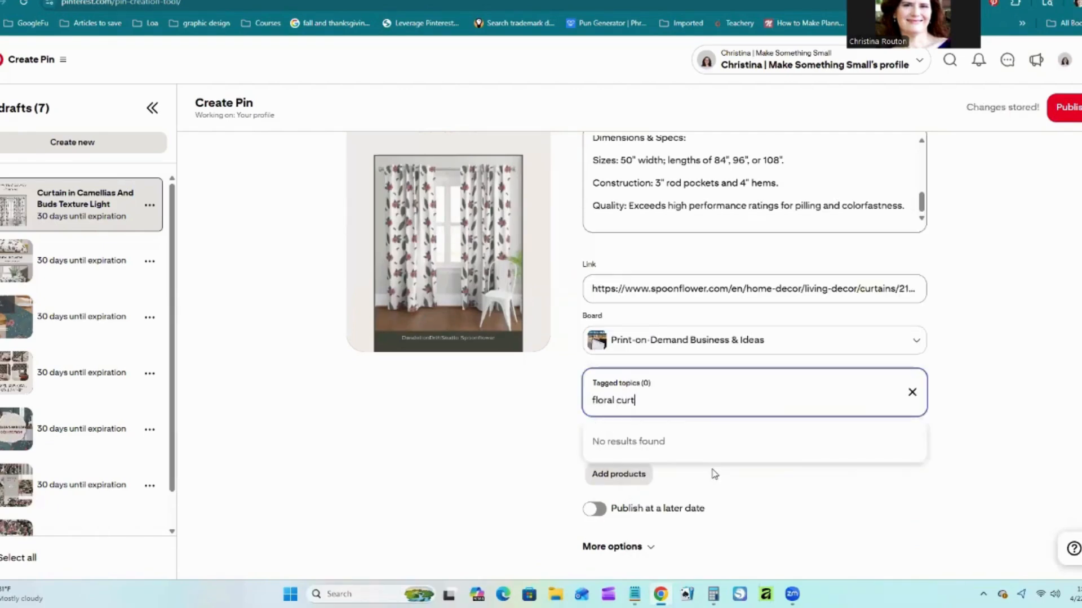
type("ain")
left_click(634, 441)
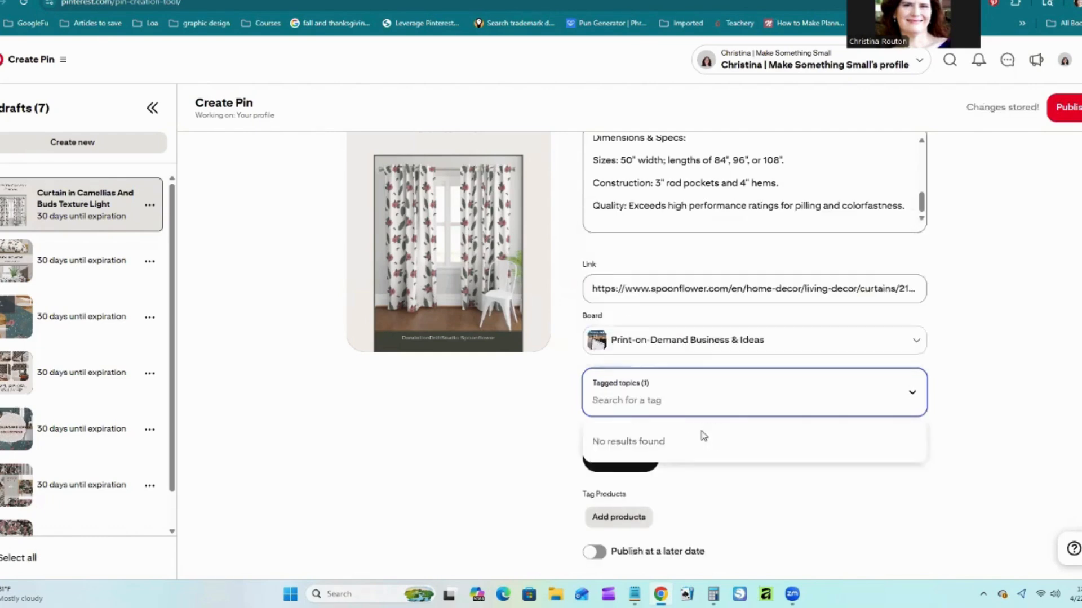
- Add the topic tags Floral Design and Flowers, searching for "floral" and "flowers"
type("floral")
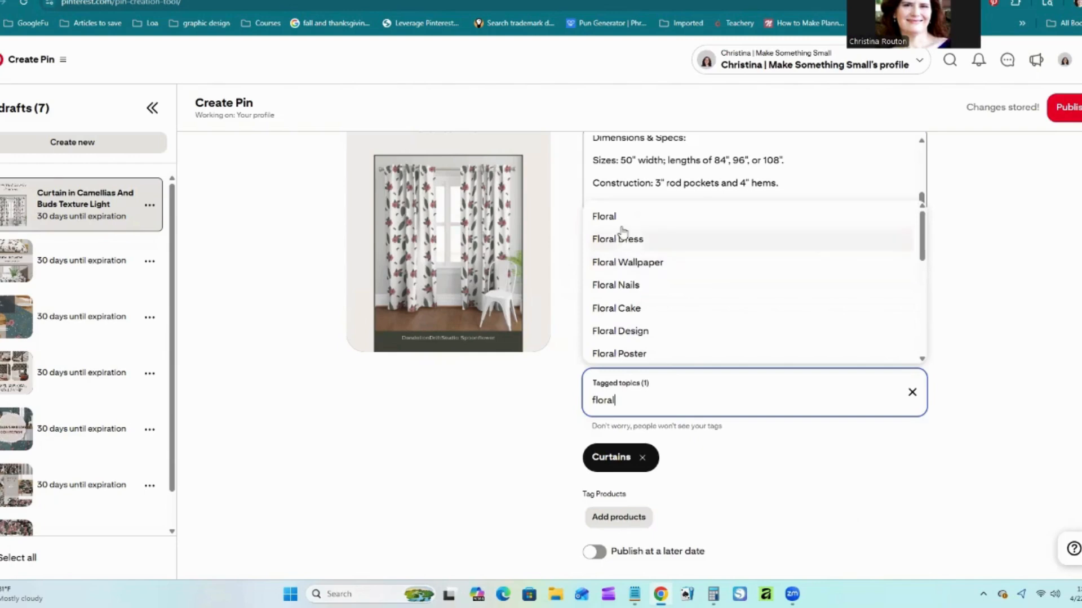
left_click(609, 333)
type("flowers")
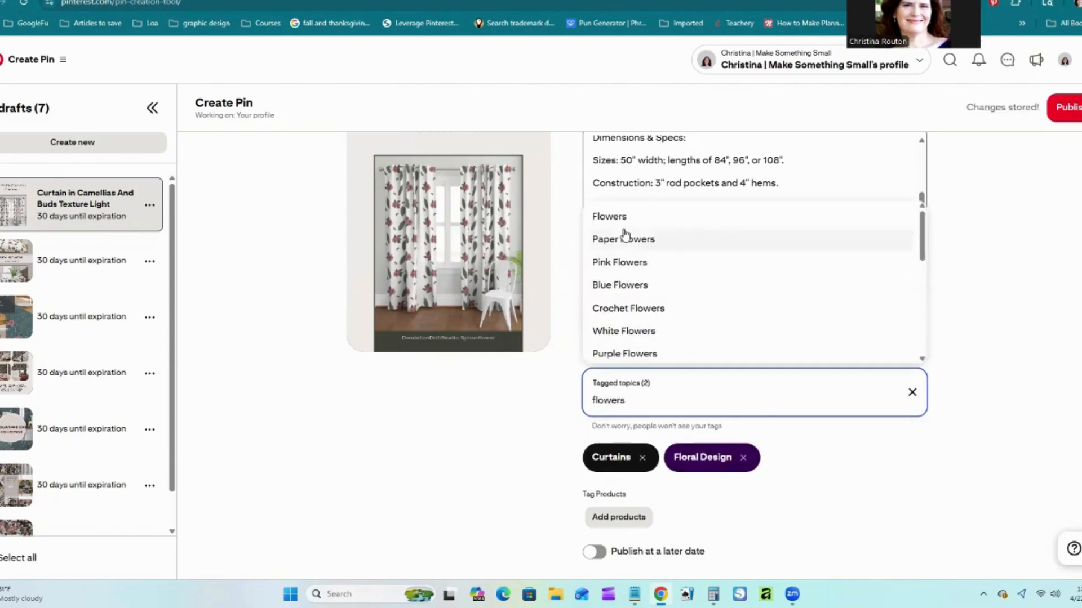
left_click(617, 217)
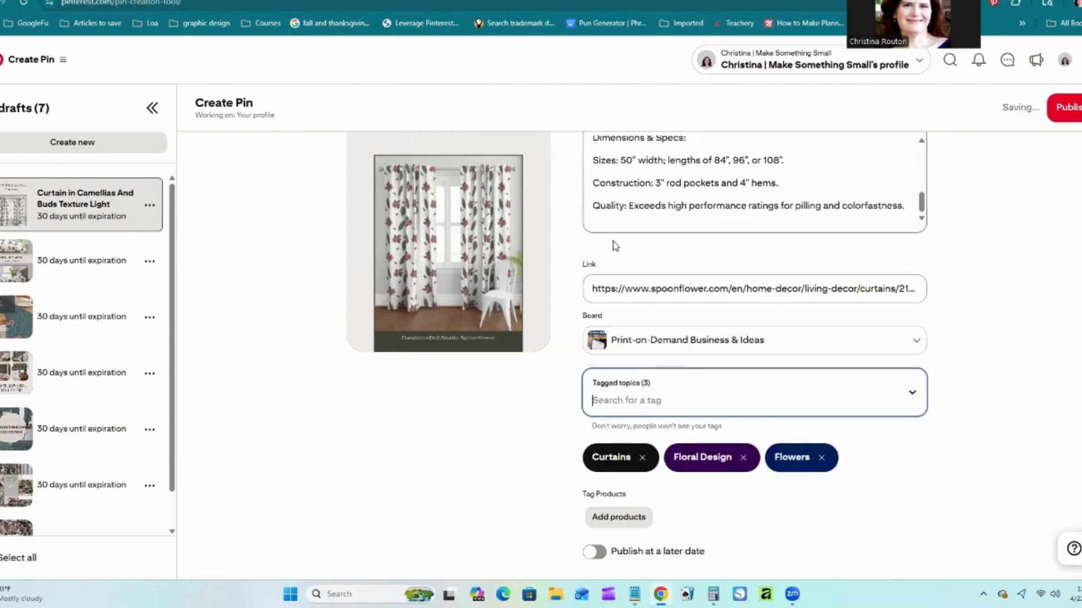
left_click(616, 402)
type("pan")
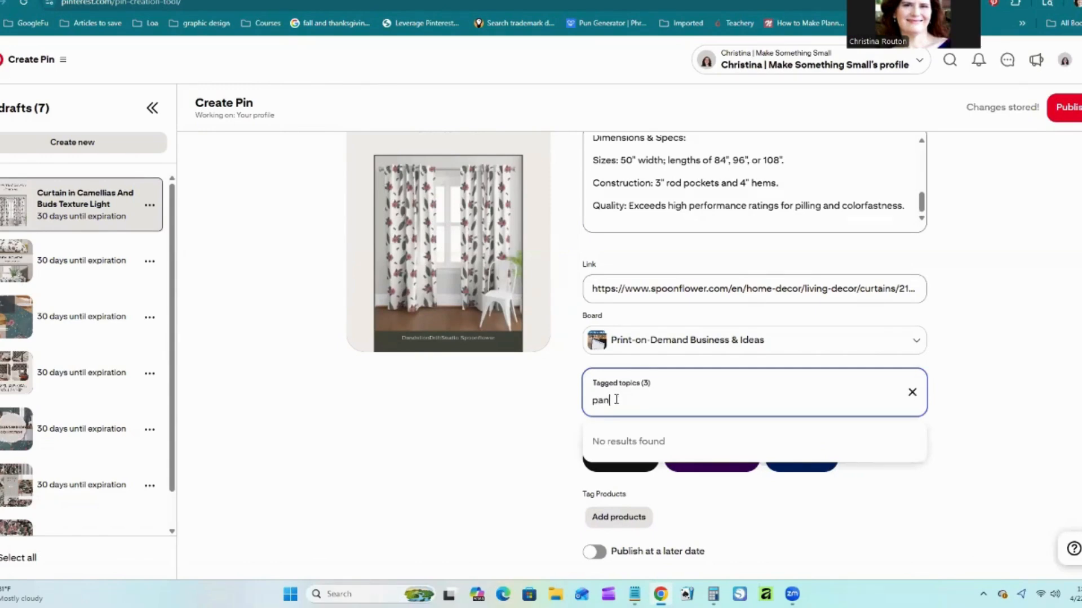
type("els")
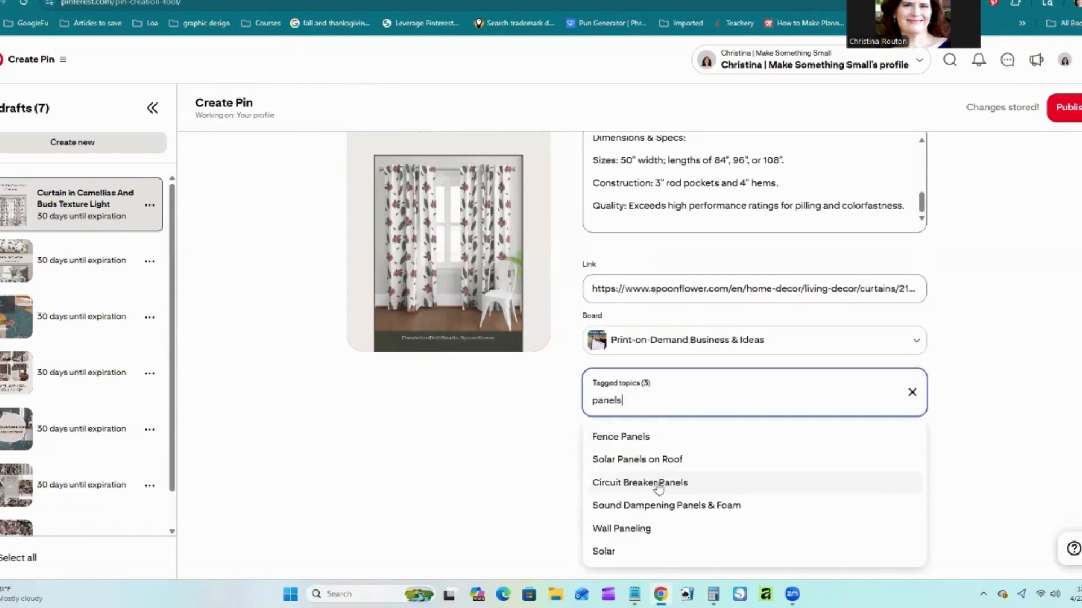
key("BackSpace")
key("BackSpace")
key("BackSpace")
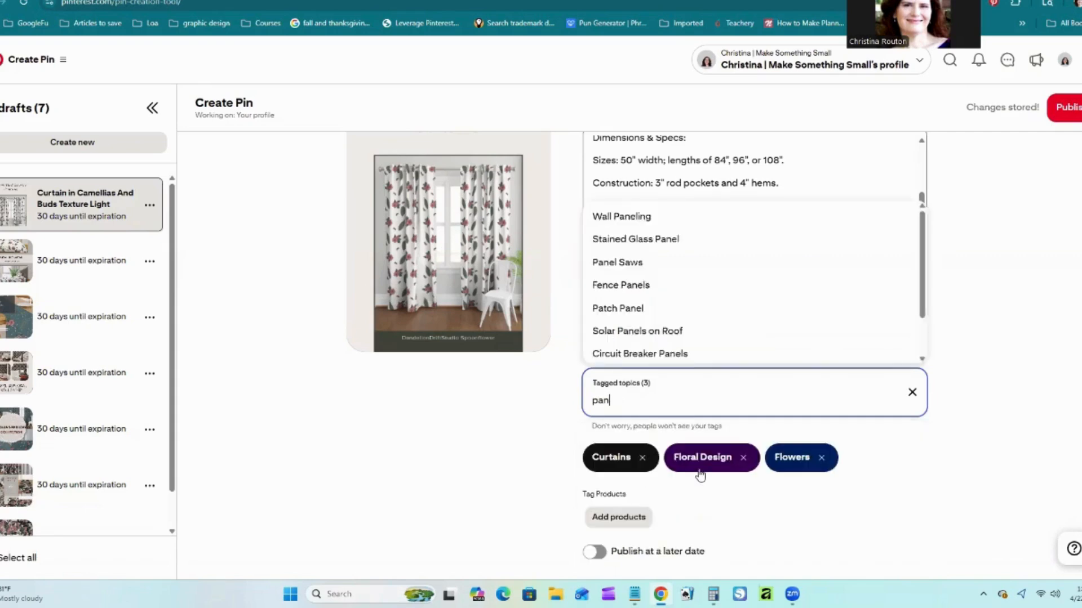
key("BackSpace")
key("BackSpace")
key("BackSpace")
- Search the topic tags for "nature" and add the Nature Illustration tag to the curtain pin
type("nature")
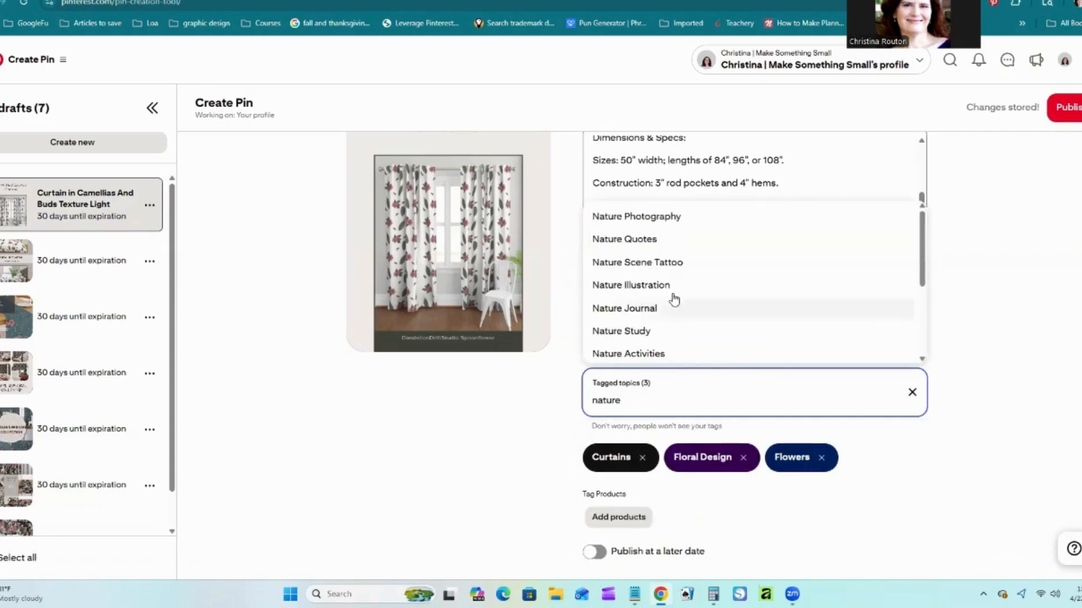
left_click(674, 292)
left_click(622, 404)
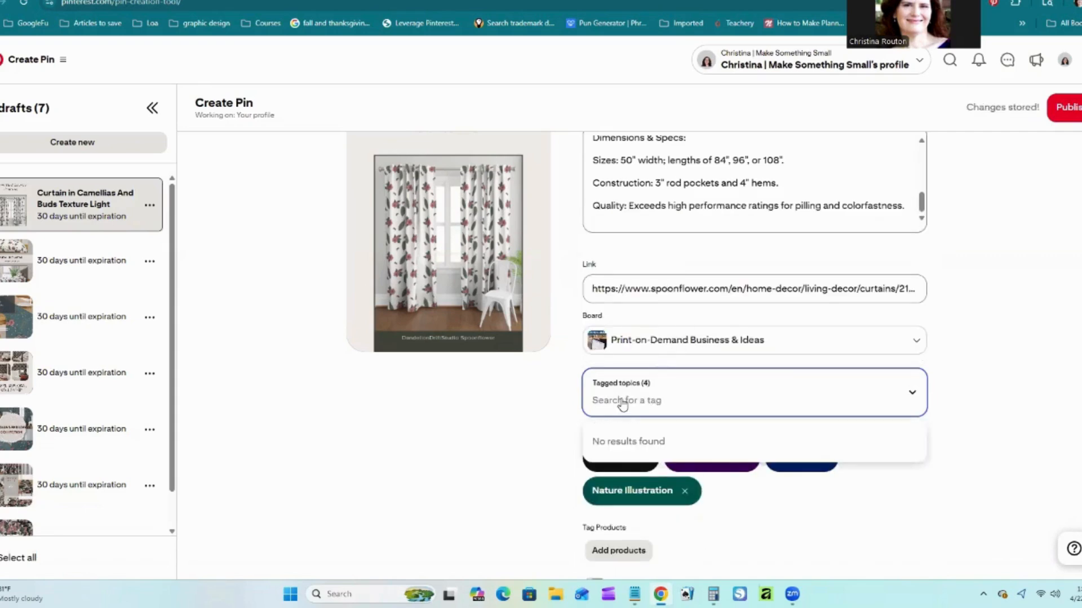
type("southern")
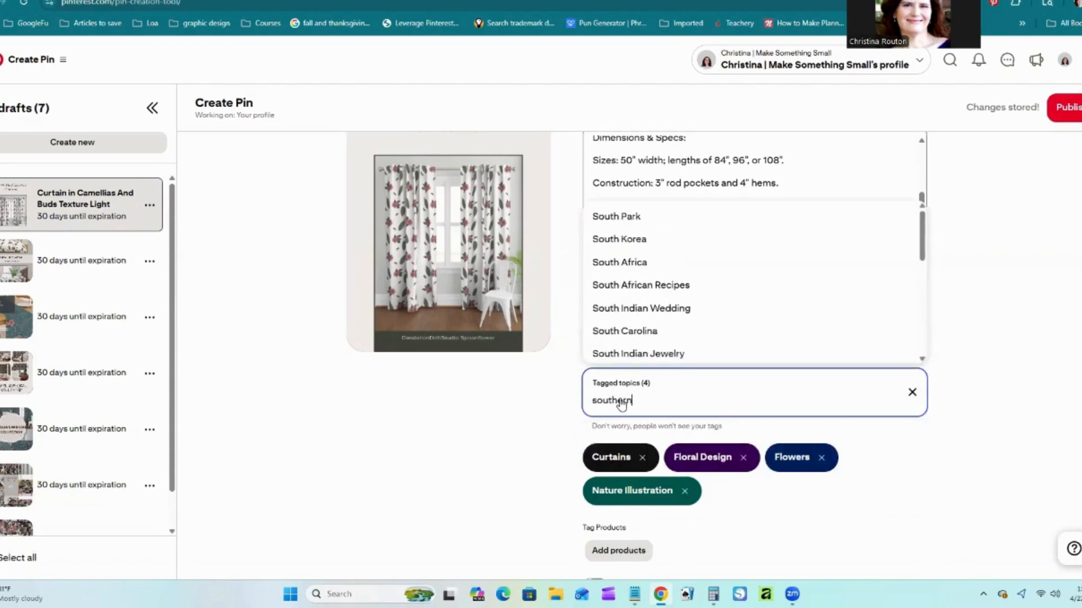
scroll(679, 282, "down", 3)
scroll(676, 294, "down", 2)
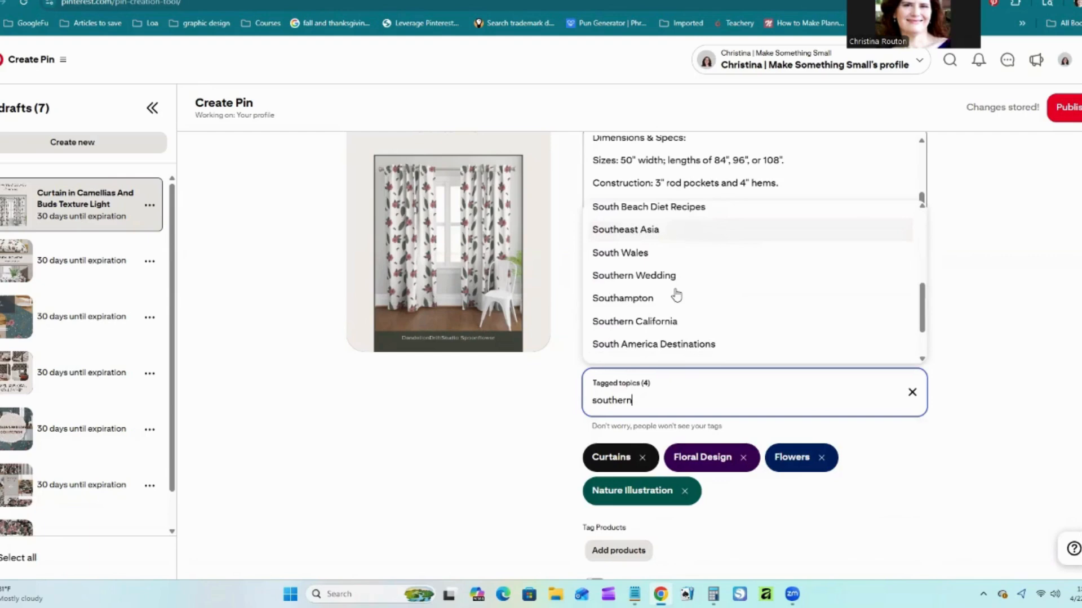
scroll(671, 311, "up", 3)
scroll(676, 309, "up", 2)
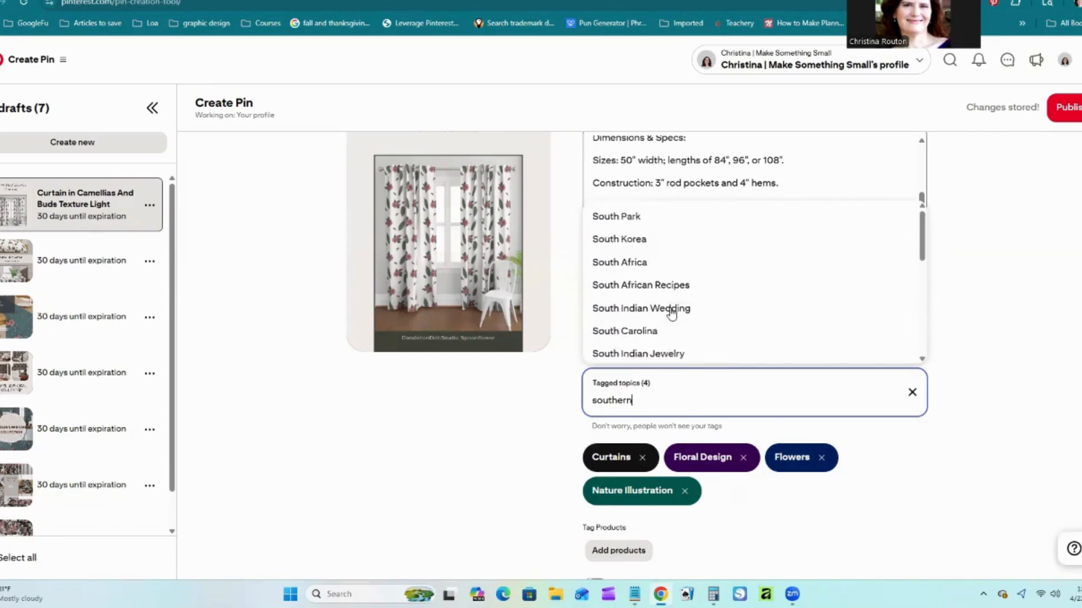
scroll(731, 311, "down", 4)
scroll(734, 314, "down", 2)
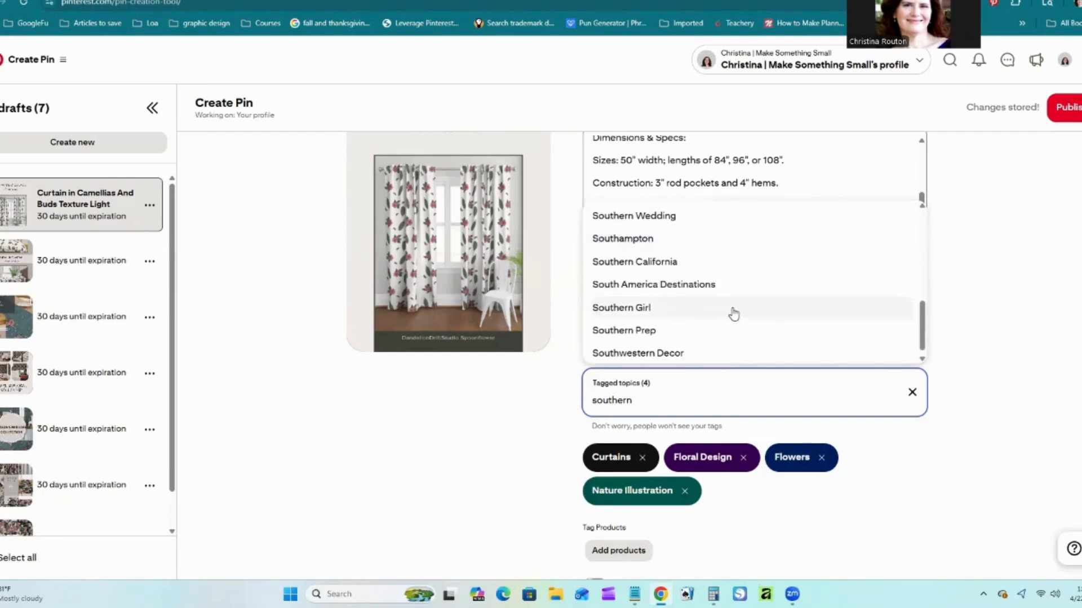
scroll(734, 314, "up", 5)
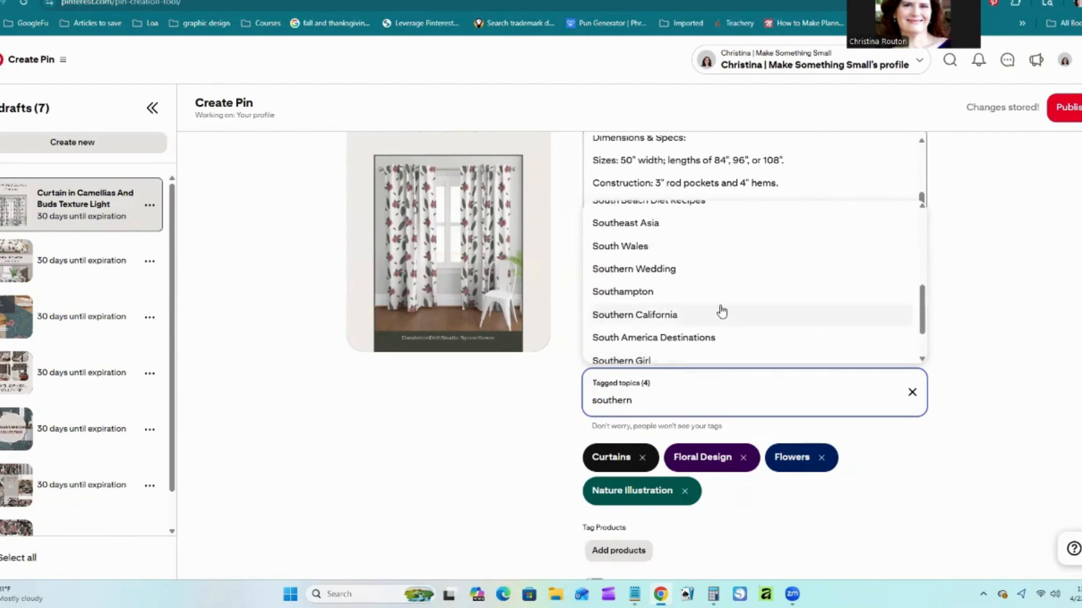
scroll(737, 314, "up", 2)
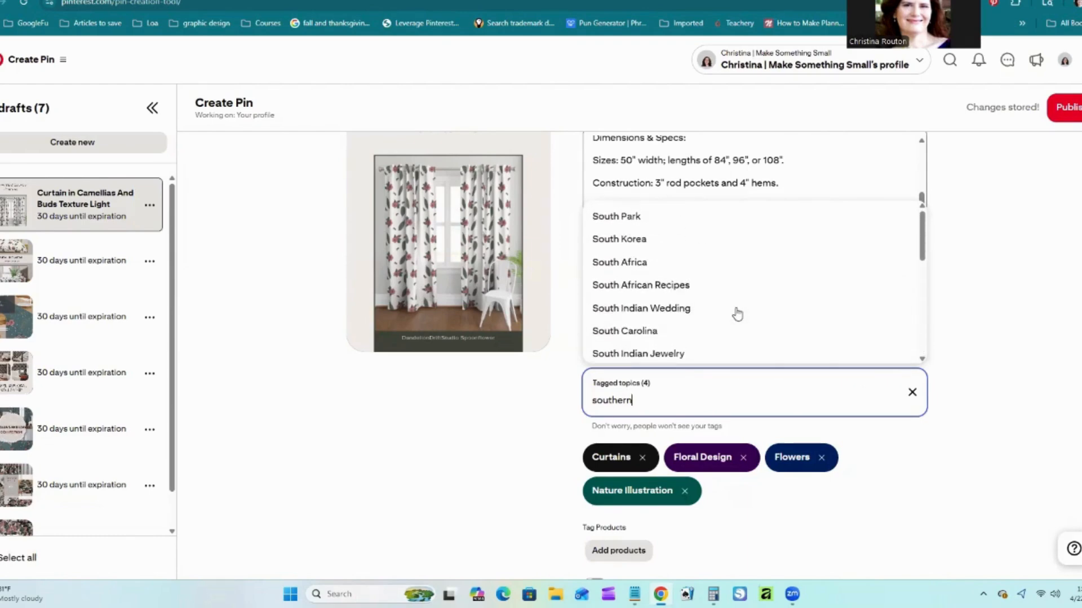
type("decor")
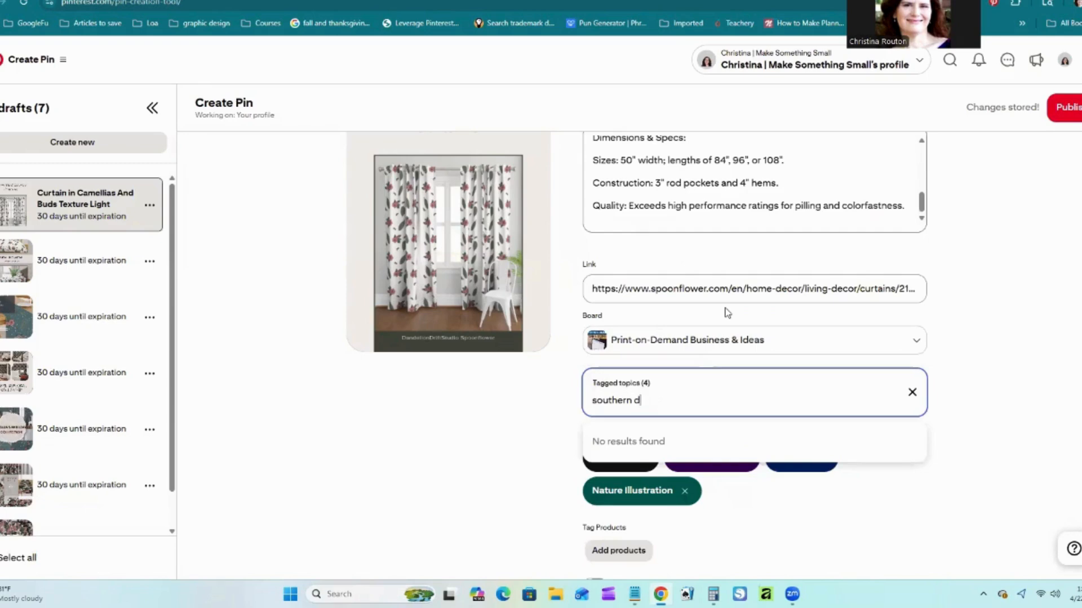
key("BackSpace")
key("BackSpace")
key("Return")
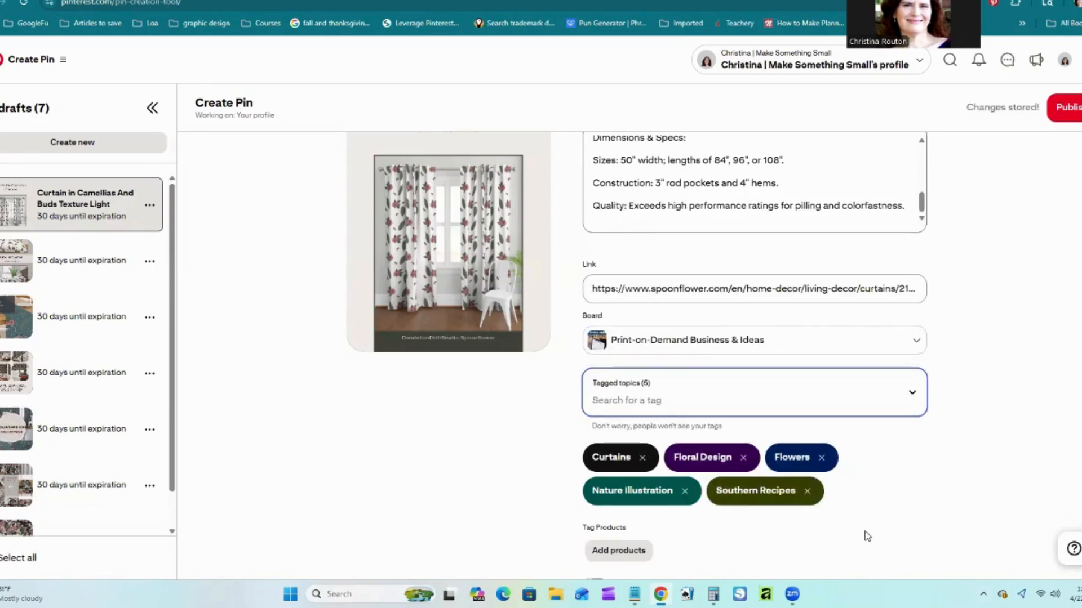
left_click(807, 491)
- Search the topic tags for "home decor" and add the Home Decor Color tag
left_click(619, 400)
type("home")
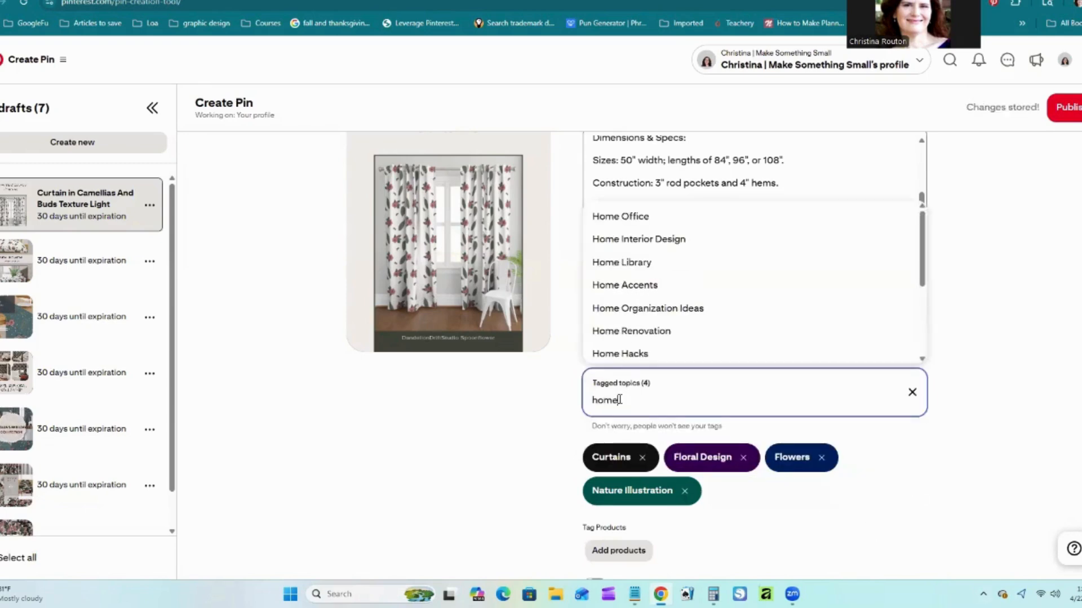
scroll(695, 288, "down", 2)
scroll(696, 287, "up", 2)
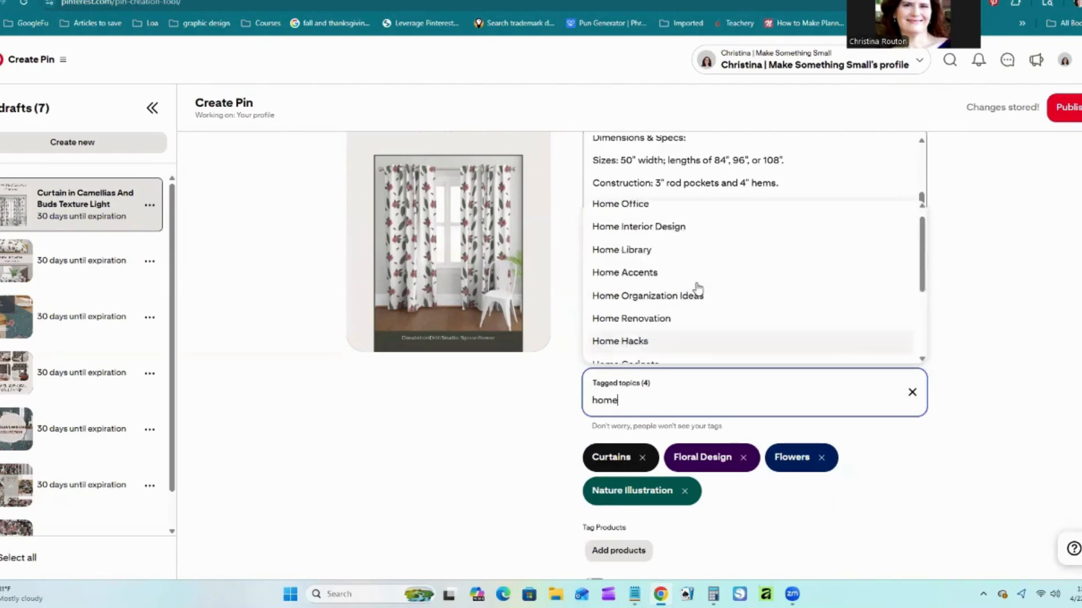
scroll(697, 287, "down", 3)
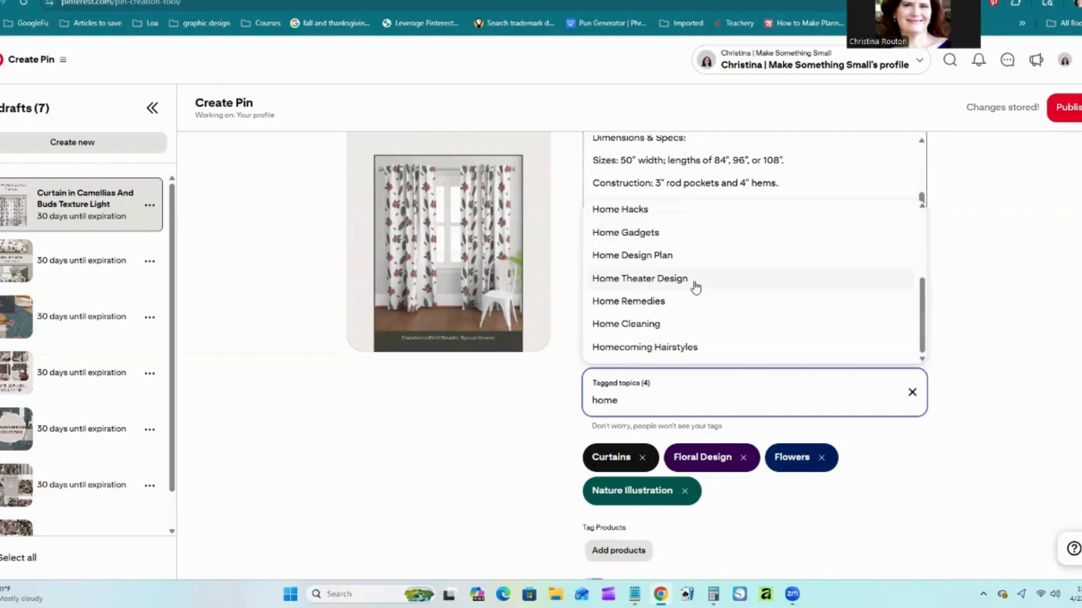
type("decor")
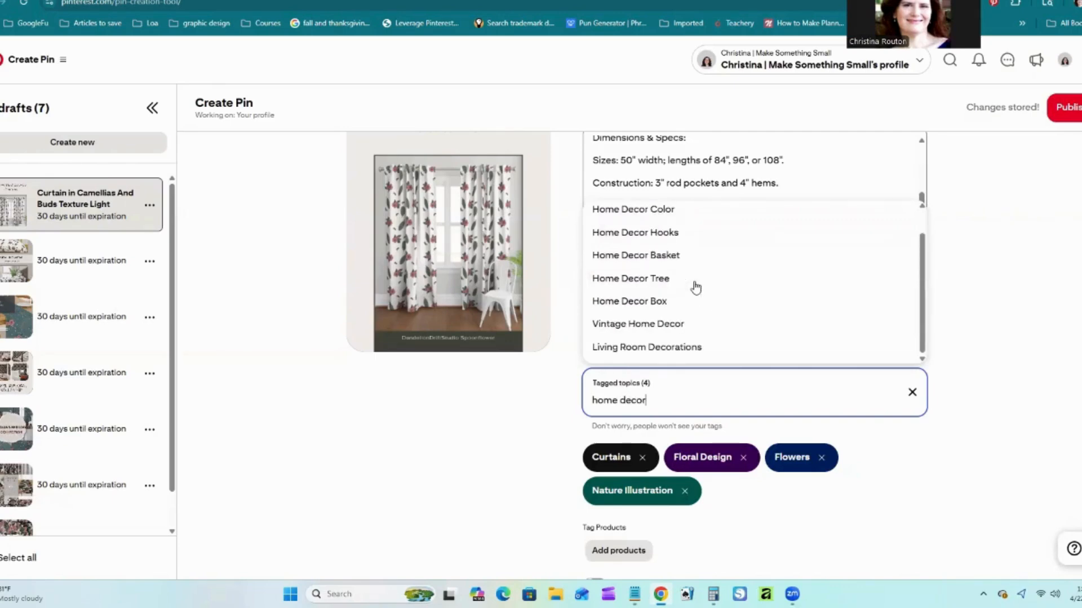
scroll(696, 287, "up", 1)
scroll(749, 265, "down", 1)
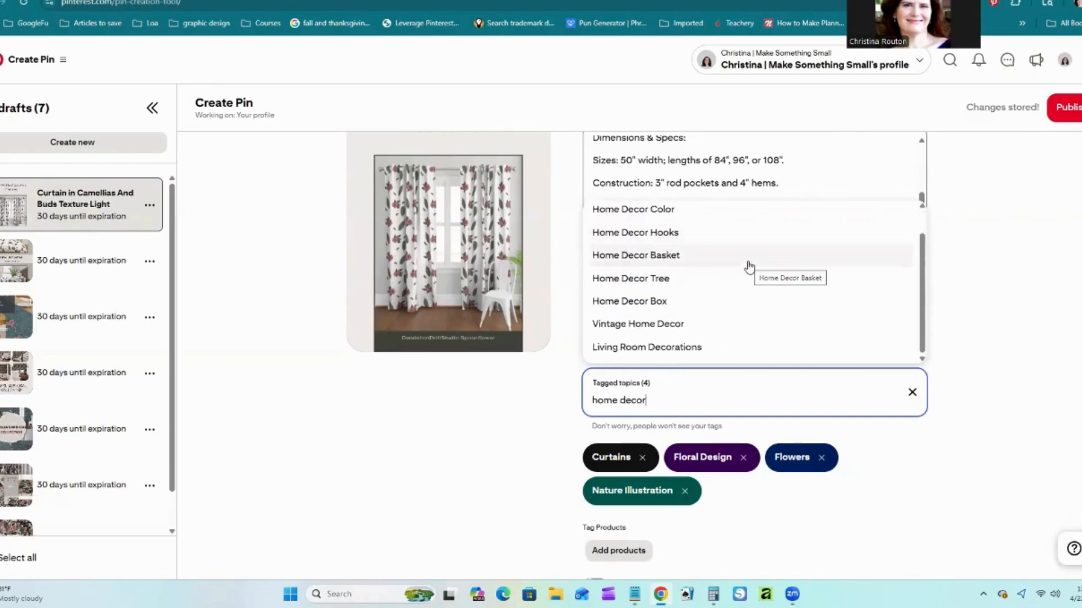
scroll(749, 266, "up", 1)
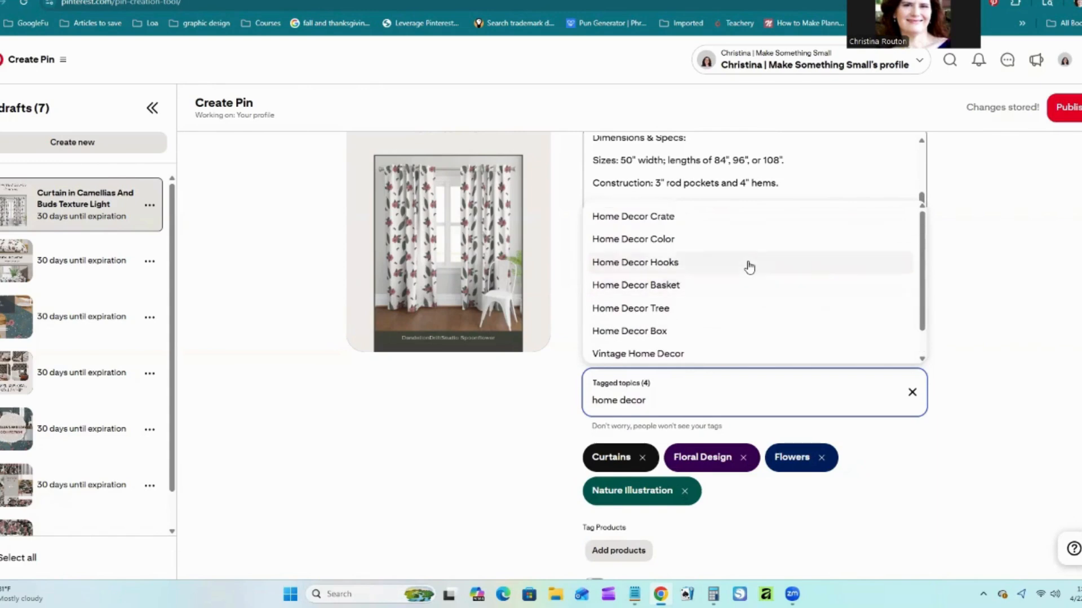
left_click(686, 245)
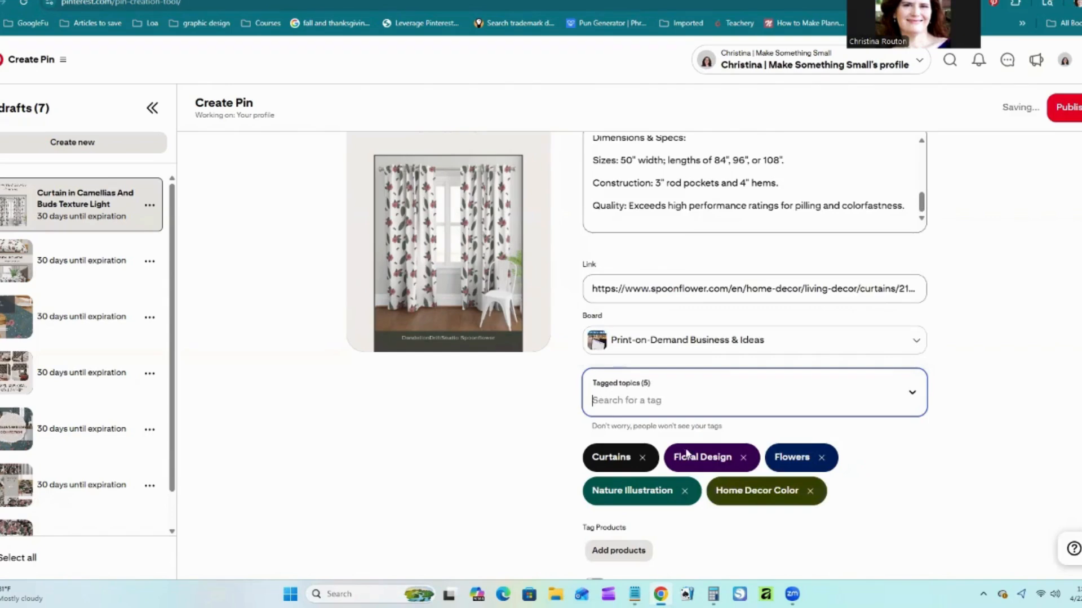
- Add the topic tags Color Schemes and Pattern Design, searching for "muted" and "pattern"
type("muted")
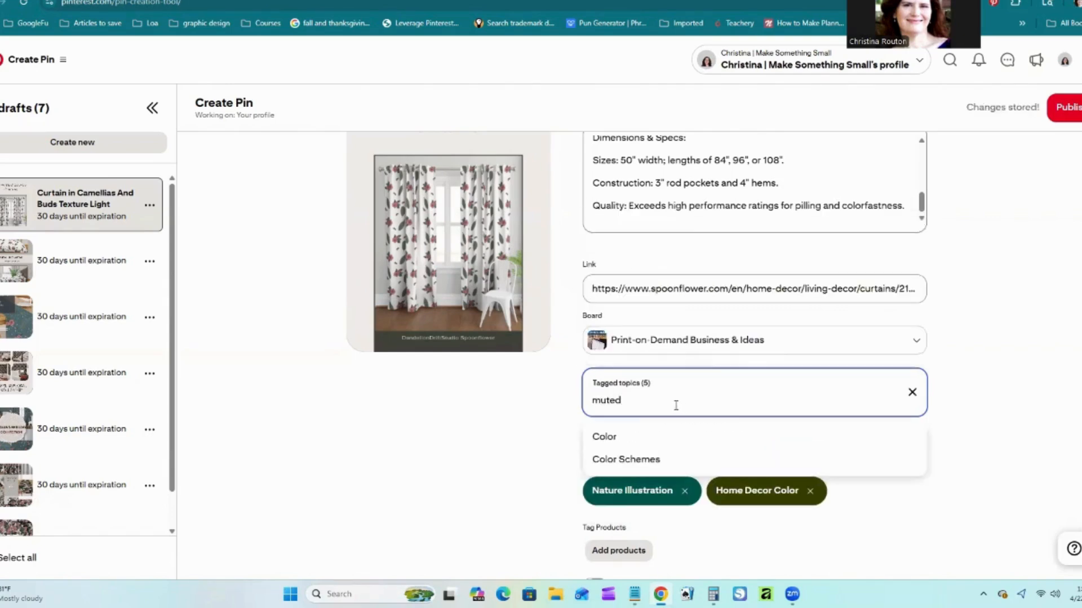
left_click(631, 458)
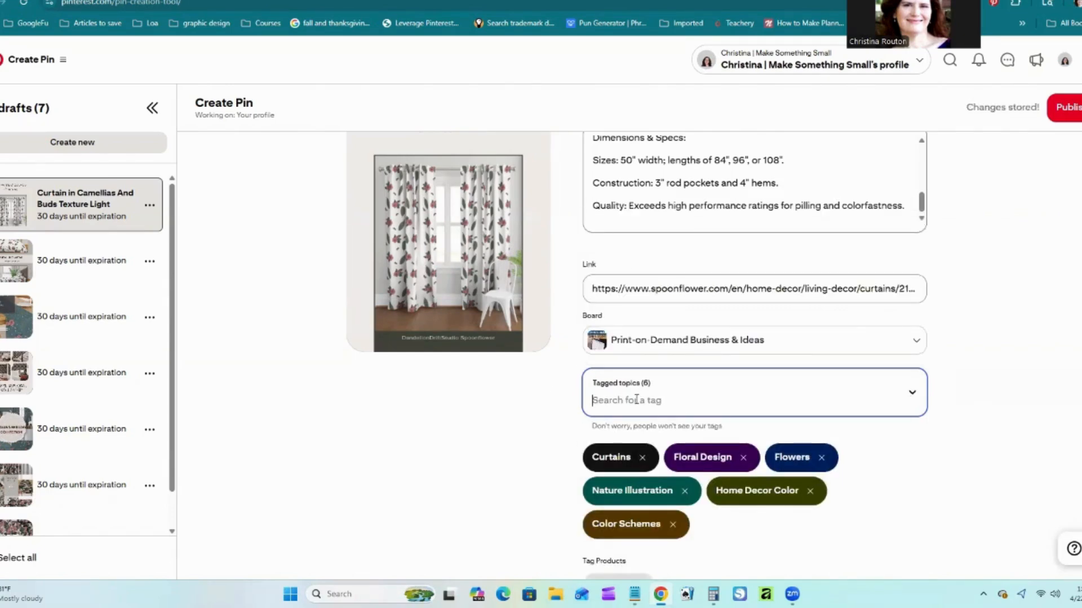
type("pattern")
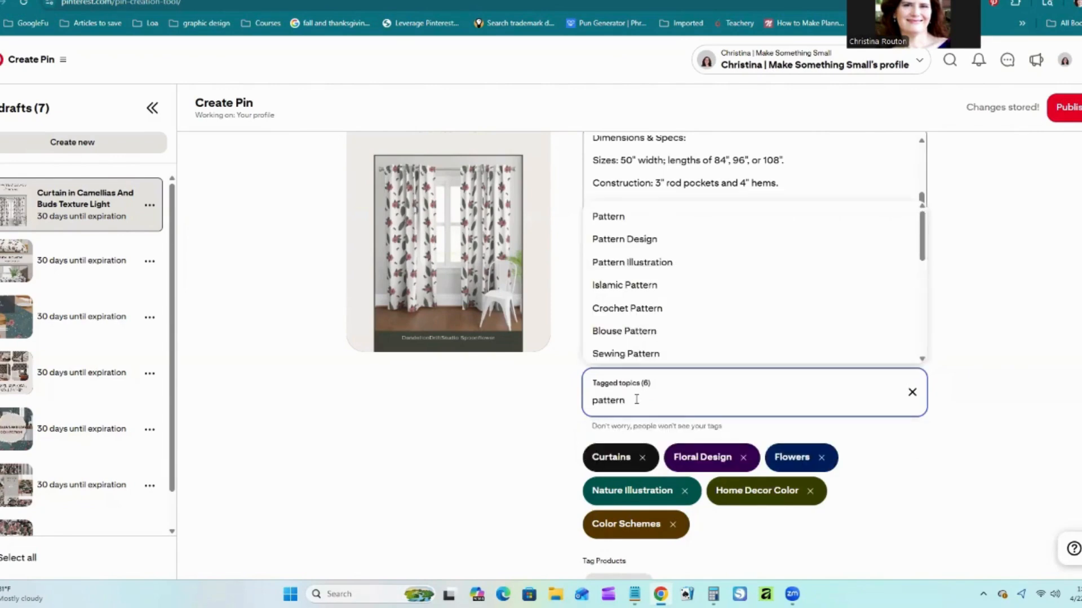
left_click(623, 239)
- Search the topic tags for "digital" and add the Digital Illustration tag
left_click(627, 400)
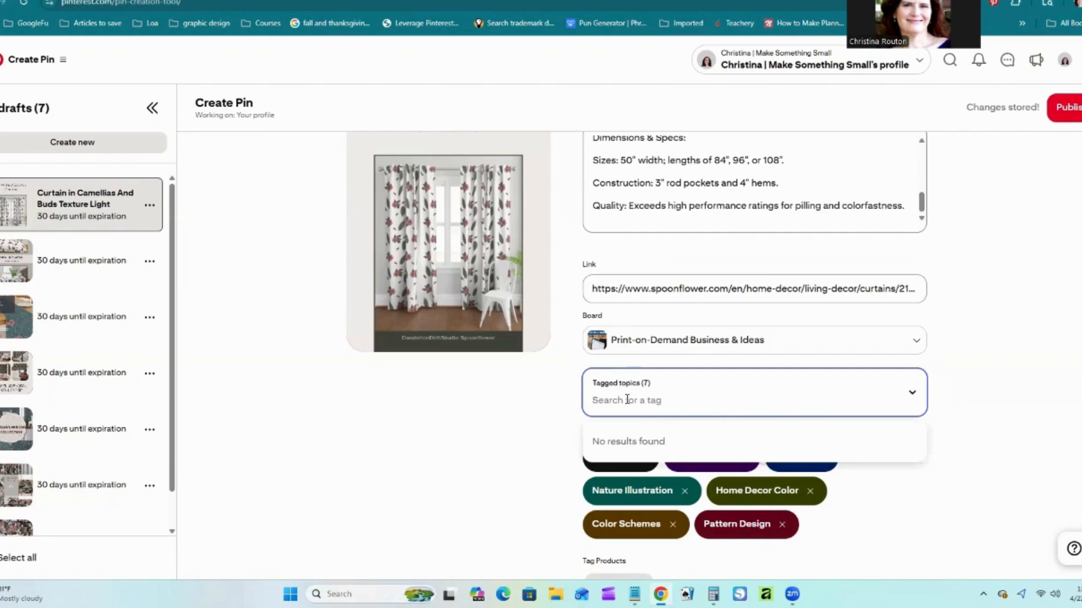
type("digital")
left_click(619, 262)
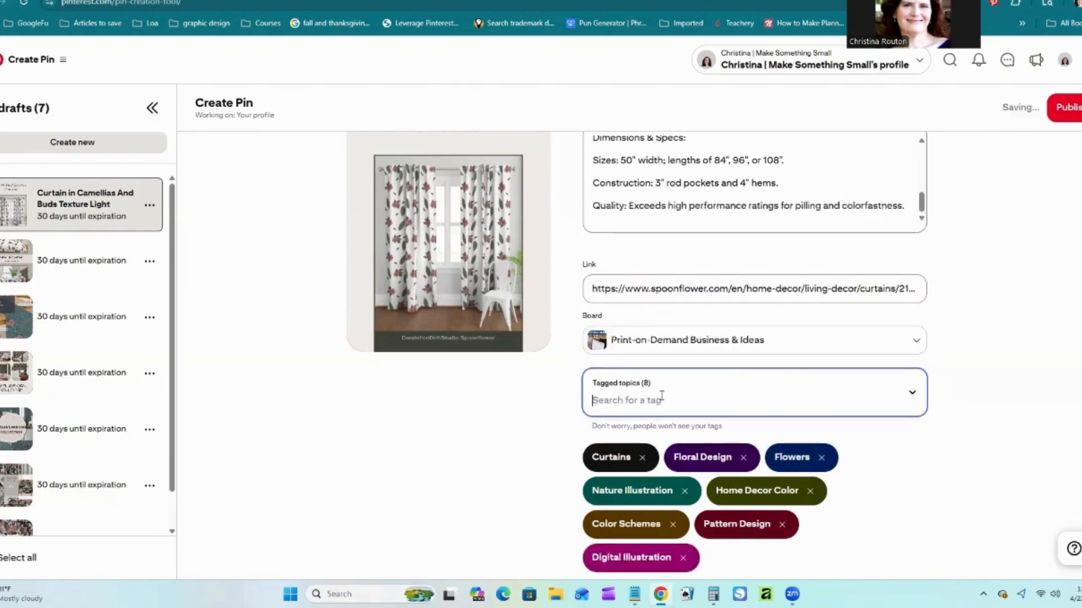
- Search the topic tags for "makeover" and add the Bedroom Makeover tag
left_click(613, 400)
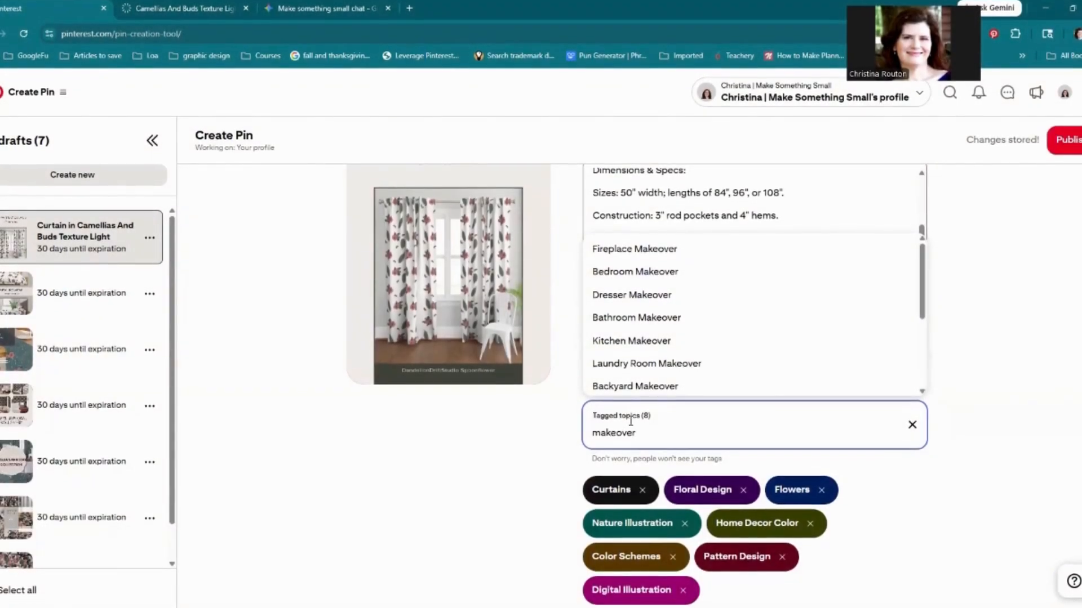
scroll(725, 333, "down", 2)
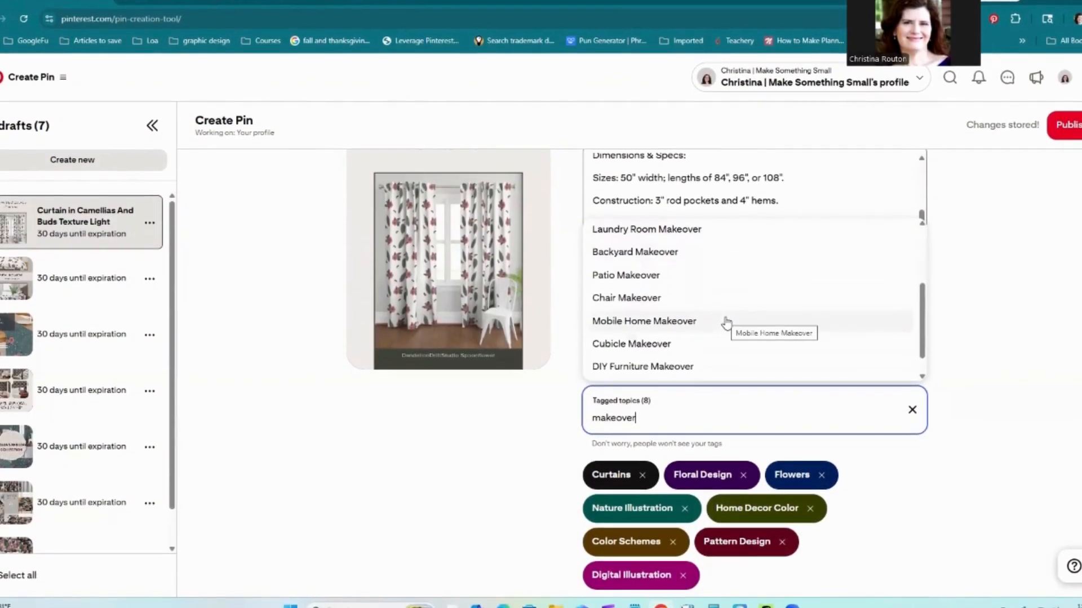
scroll(724, 315, "down", 1)
scroll(725, 312, "up", 3)
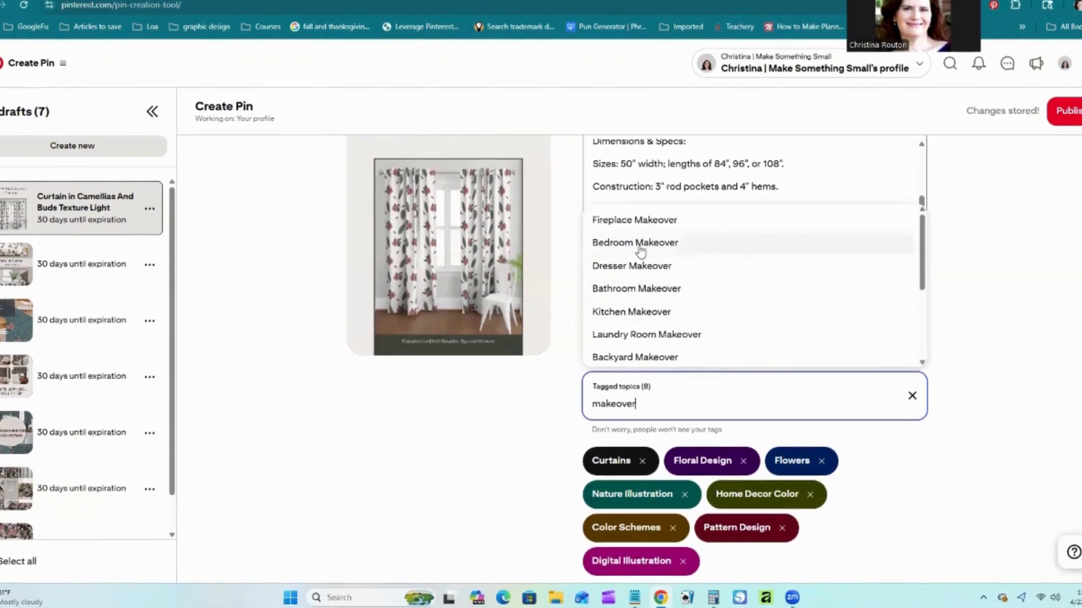
left_click(641, 251)
- Search the topic tags for "window" and add the Window Coverings tag
scroll(627, 338, "down", 1)
left_click(624, 339)
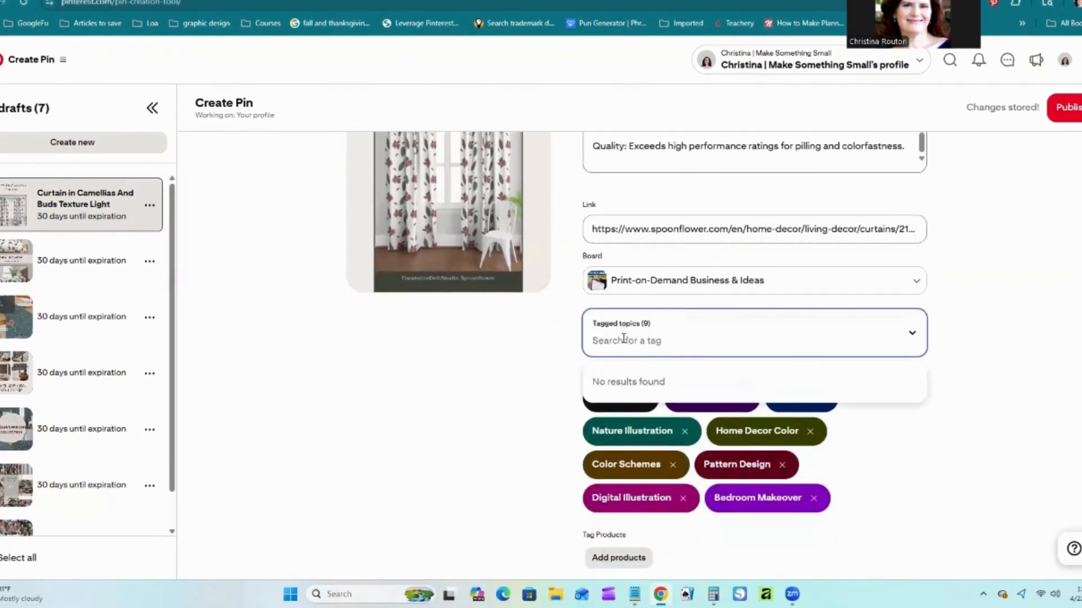
type("window")
left_click(633, 400)
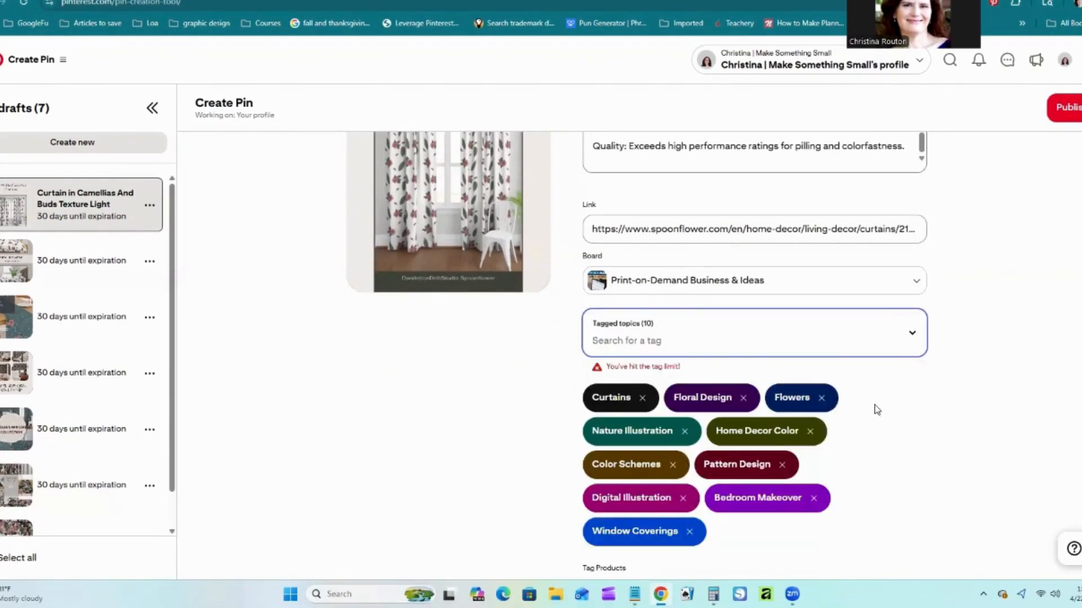
- Review the completed camellia curtain pin and publish it
scroll(874, 404, "down", 2)
scroll(899, 458, "up", 5)
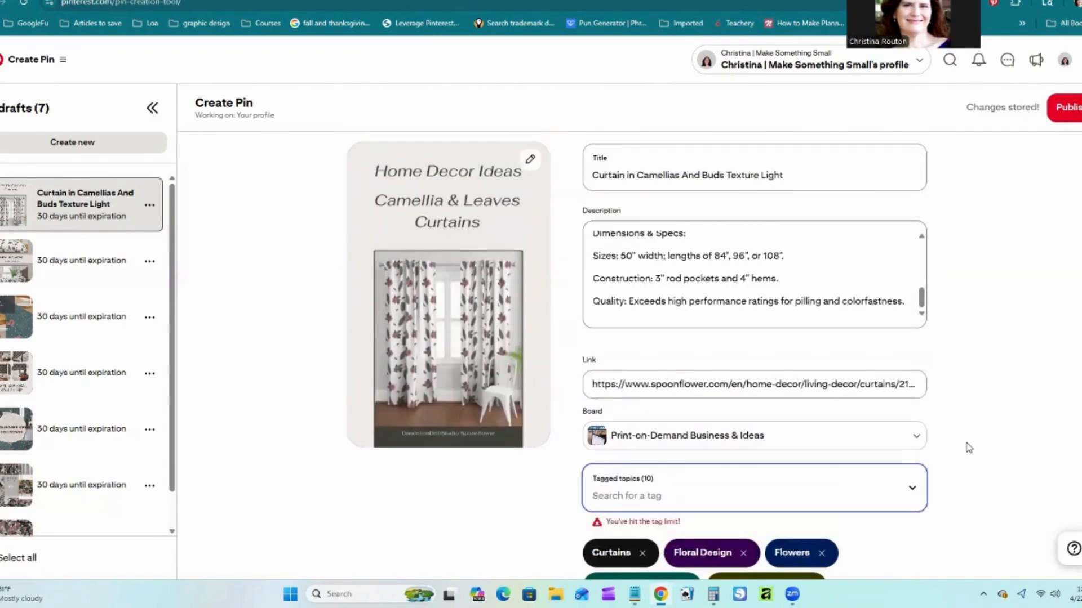
left_click(1069, 113)
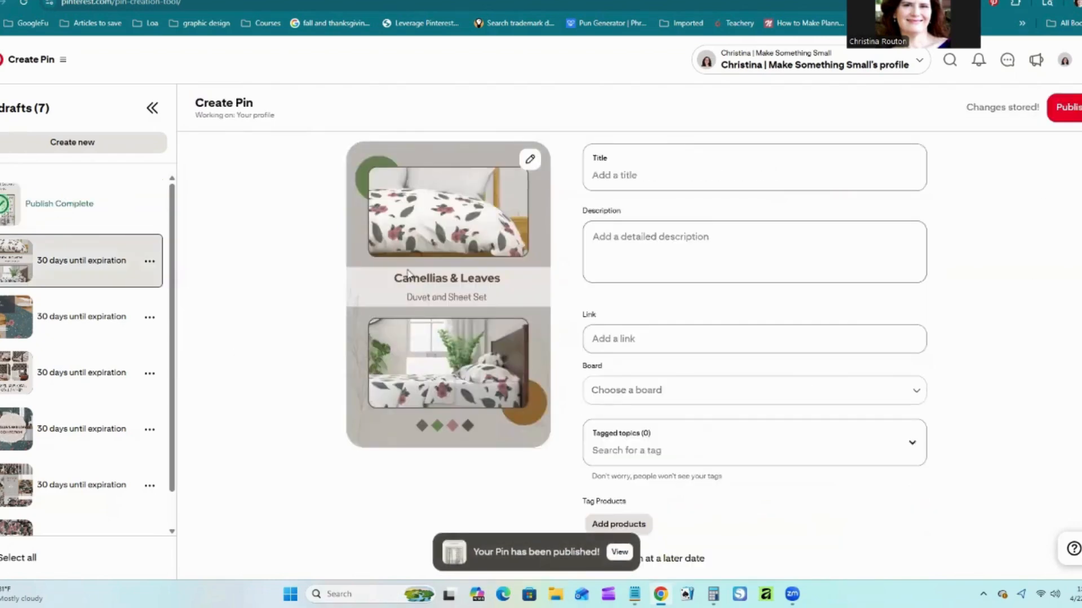
- Switch to the Spoonflower curtain page and open the sheet set version of the Camellias And Buds Texture Light design
left_click(204, 0)
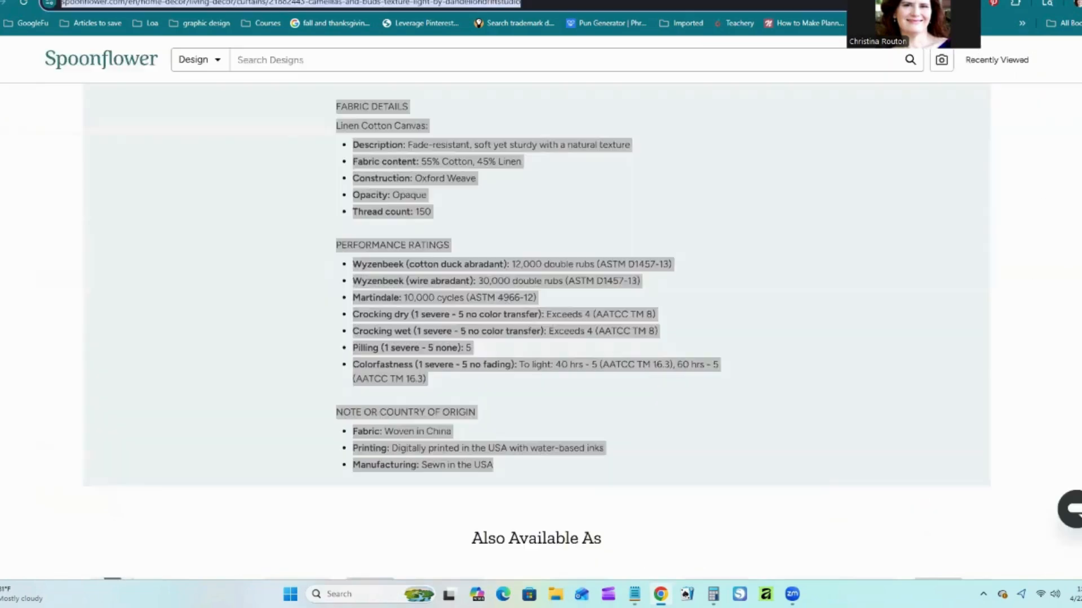
scroll(293, 266, "down", 4)
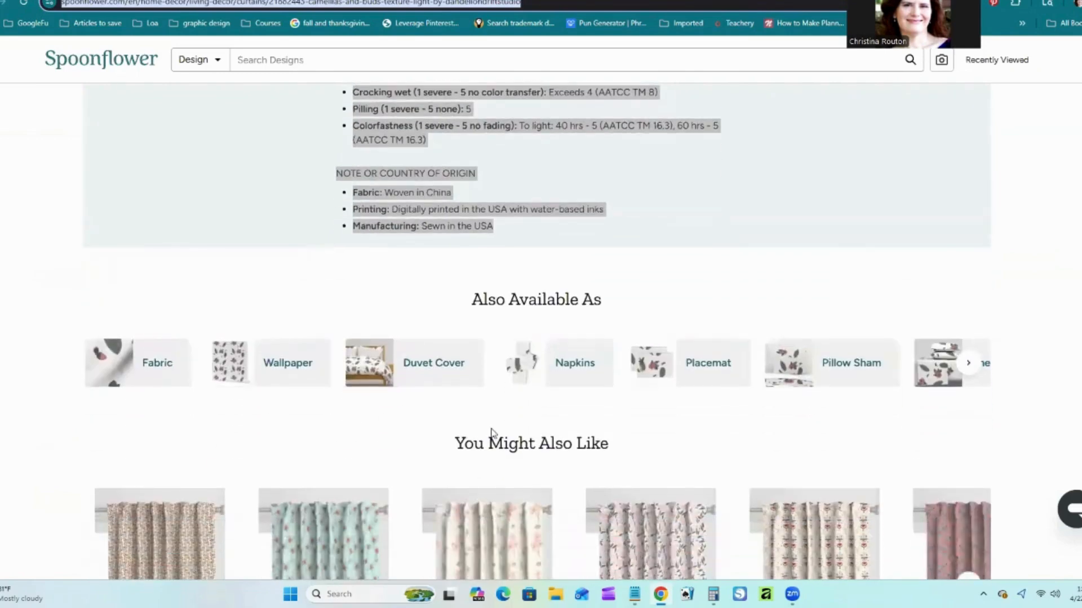
left_click(968, 363)
left_click(845, 375)
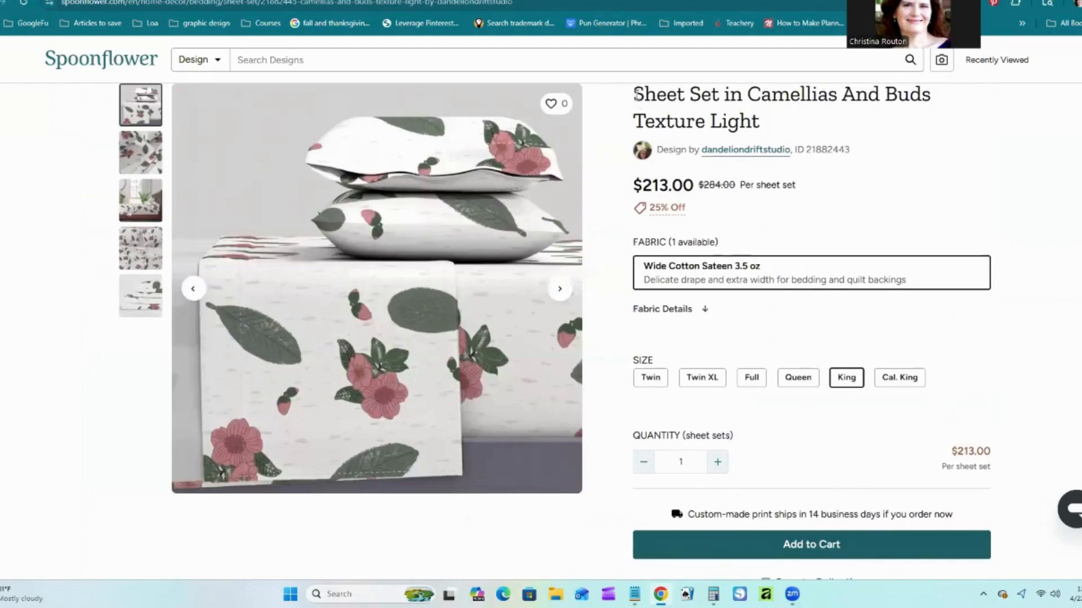
- Copy the sheet set's product title into the Pinterest pin's title and replace "Sheet Set" with "Bedding"
left_click_drag(635, 95, 773, 119)
right_click(729, 113)
left_click(749, 125)
left_click(37, 0)
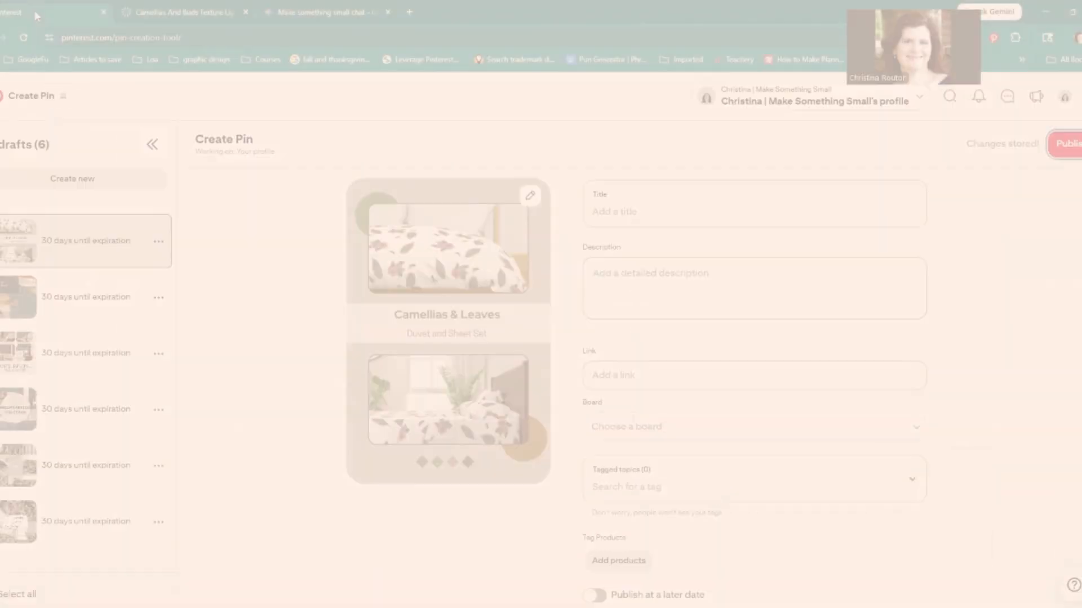
left_click(635, 216)
right_click(635, 215)
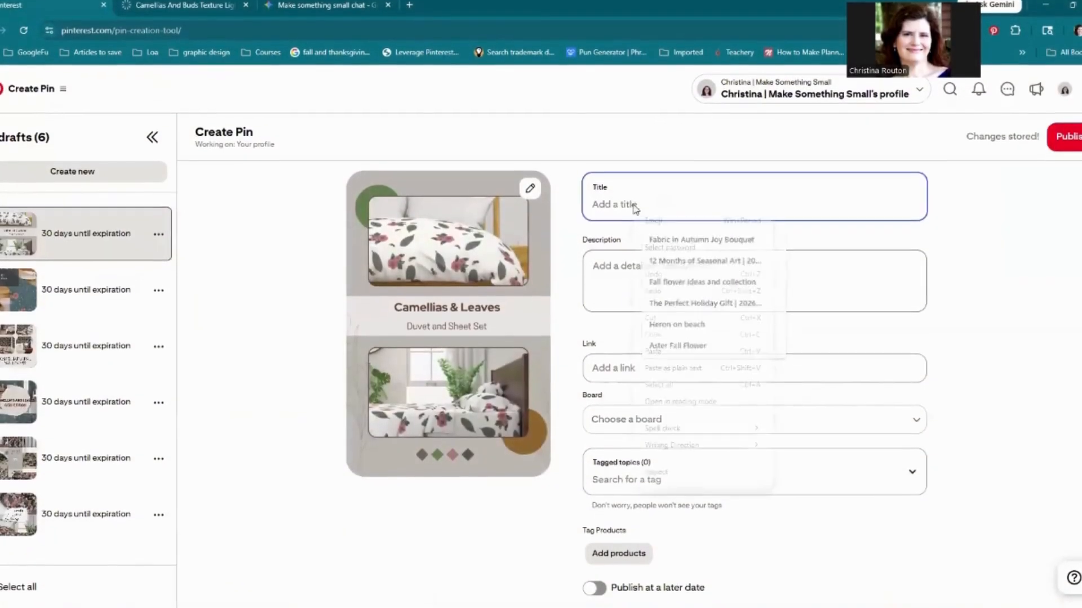
left_click(653, 340)
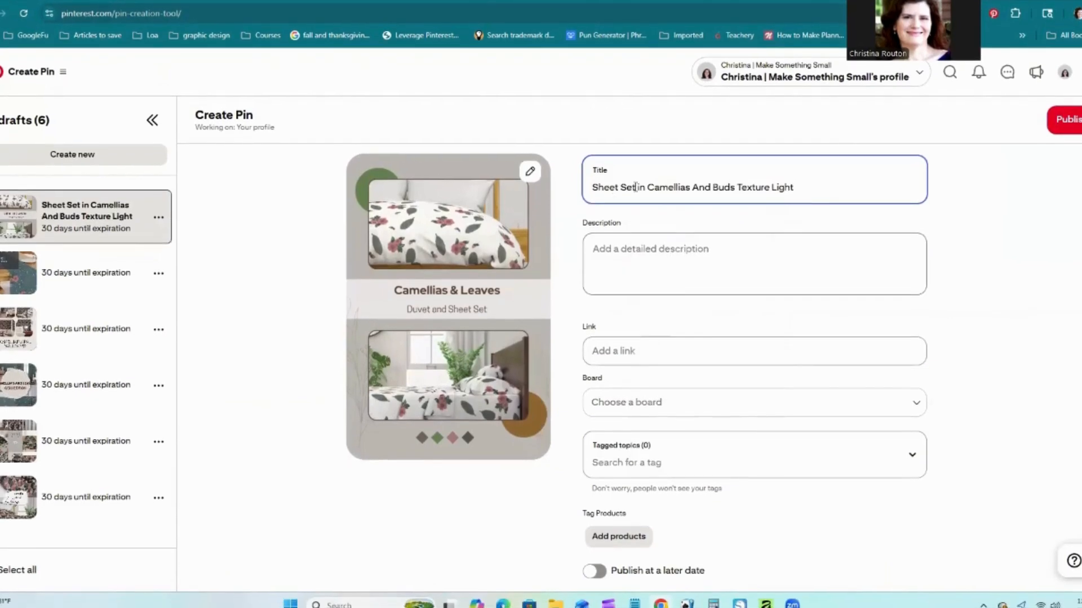
left_click_drag(635, 187, 592, 187)
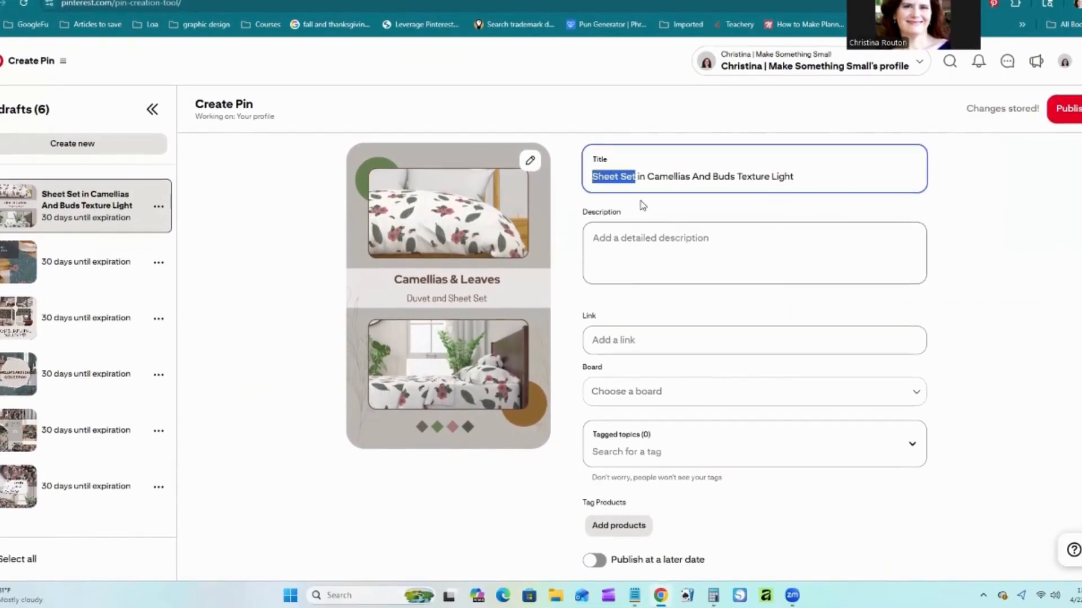
type("Bedding")
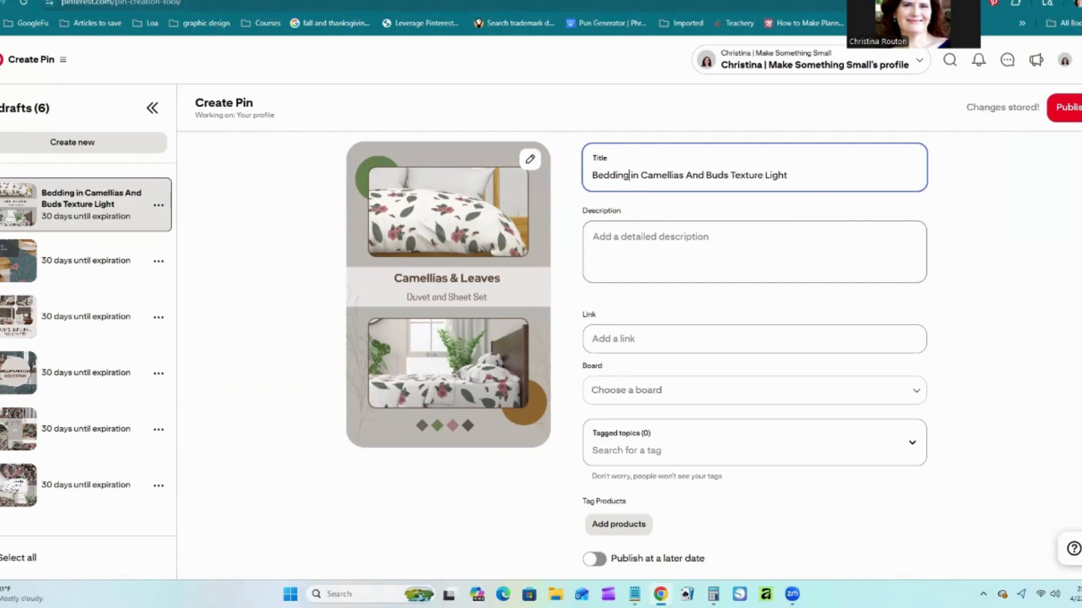
- Copy the sheet set's feature list and design description from the Spoonflower page into the Pinterest pin's description
key("ctrl+Tab")
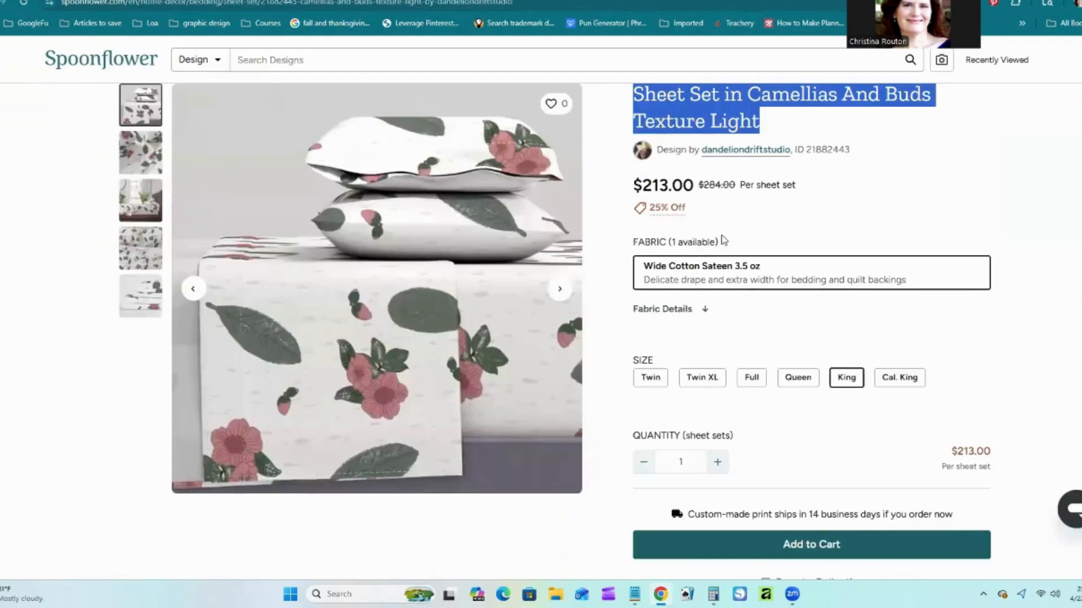
scroll(723, 240, "down", 7)
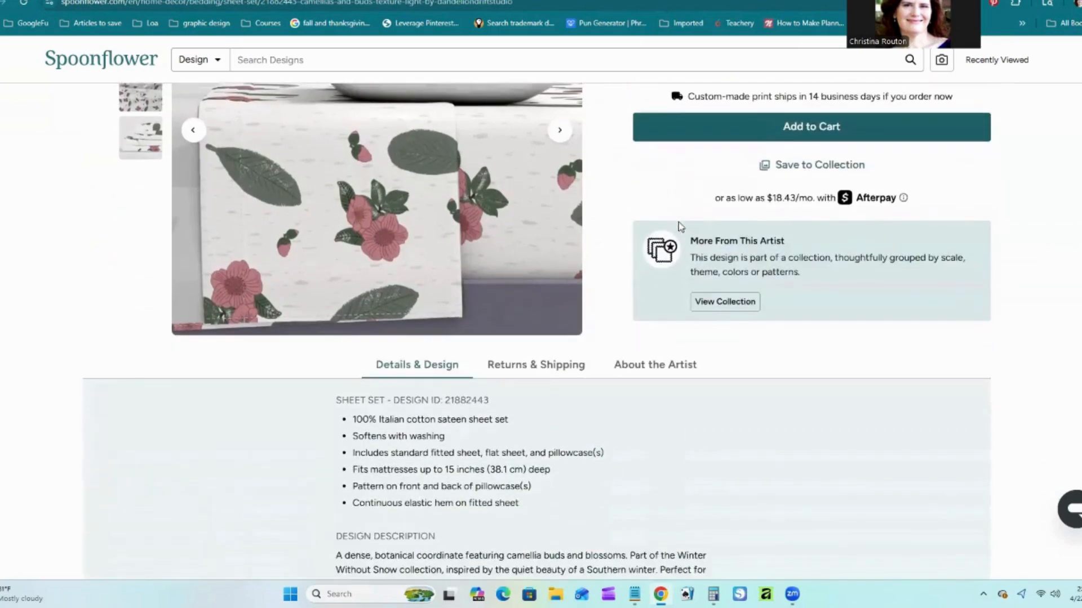
scroll(678, 221, "down", 4)
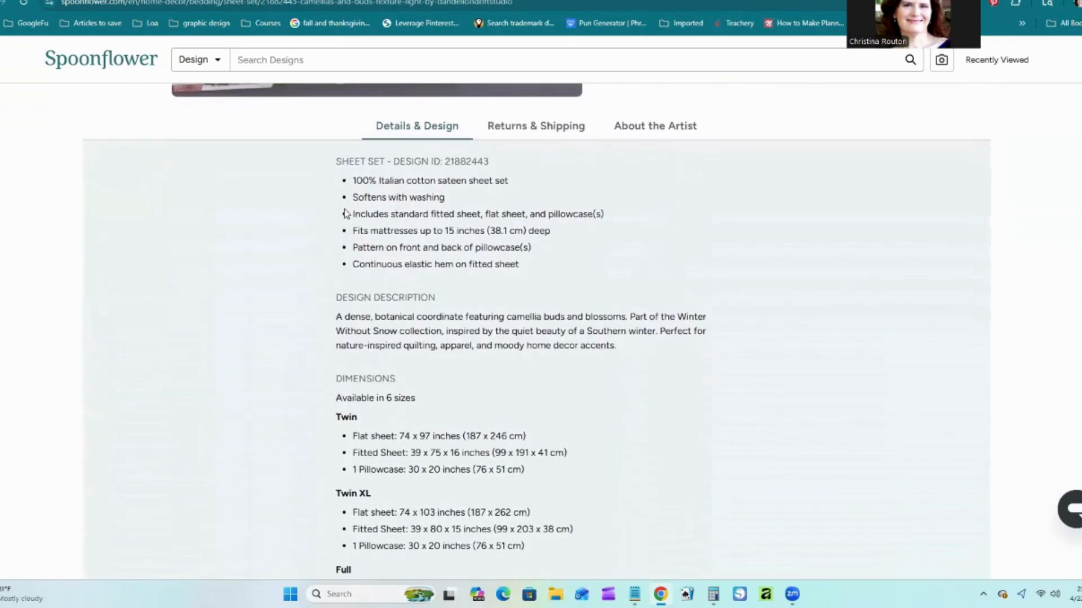
left_click_drag(337, 161, 644, 358)
left_click(350, 215)
left_click_drag(336, 161, 618, 346)
right_click(528, 338)
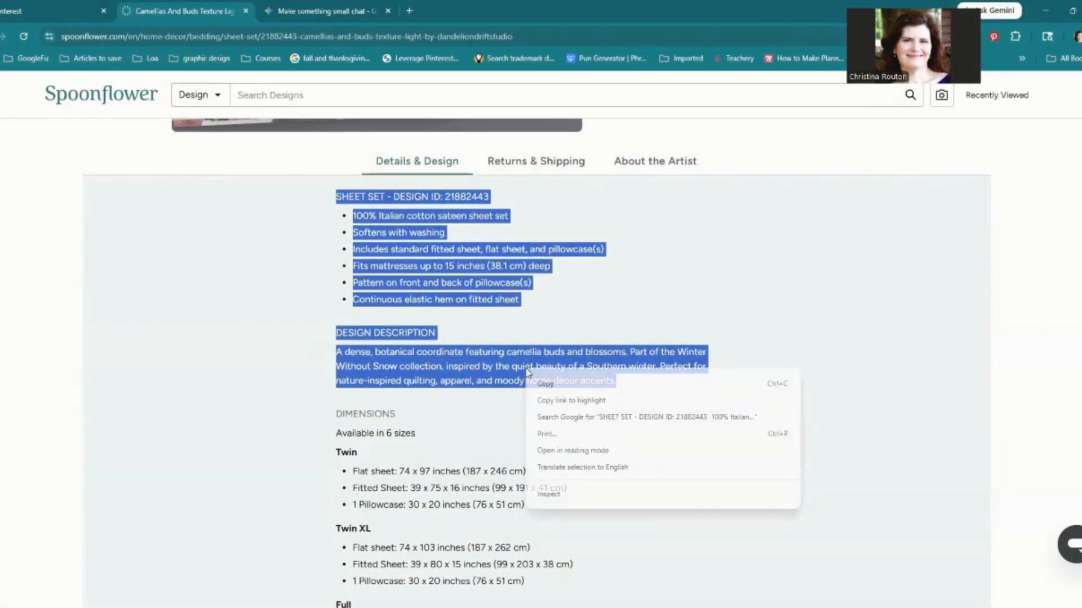
left_click(545, 384)
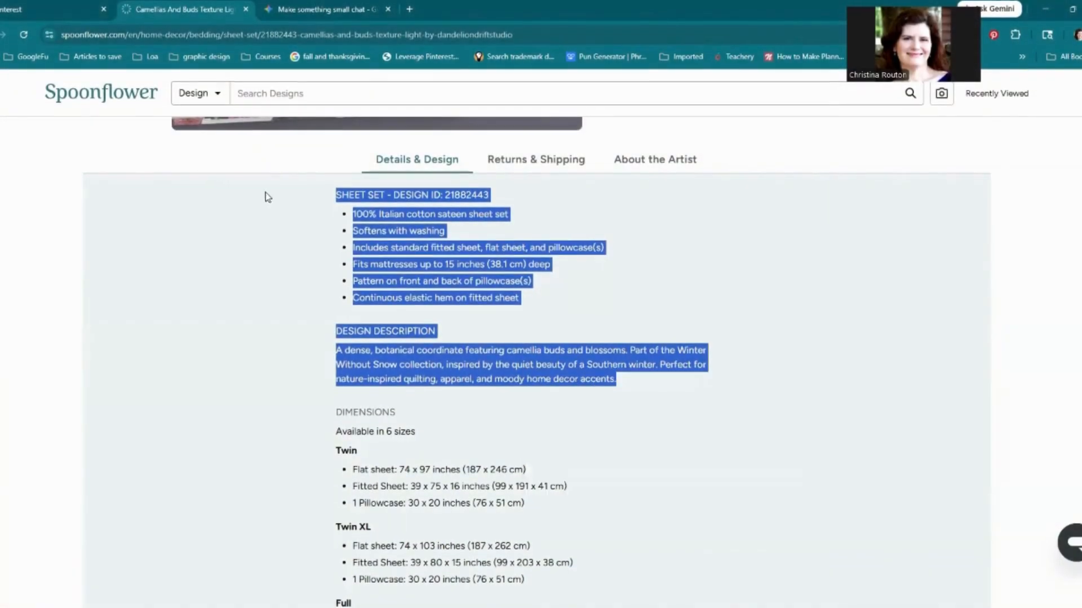
left_click(30, 9)
right_click(626, 285)
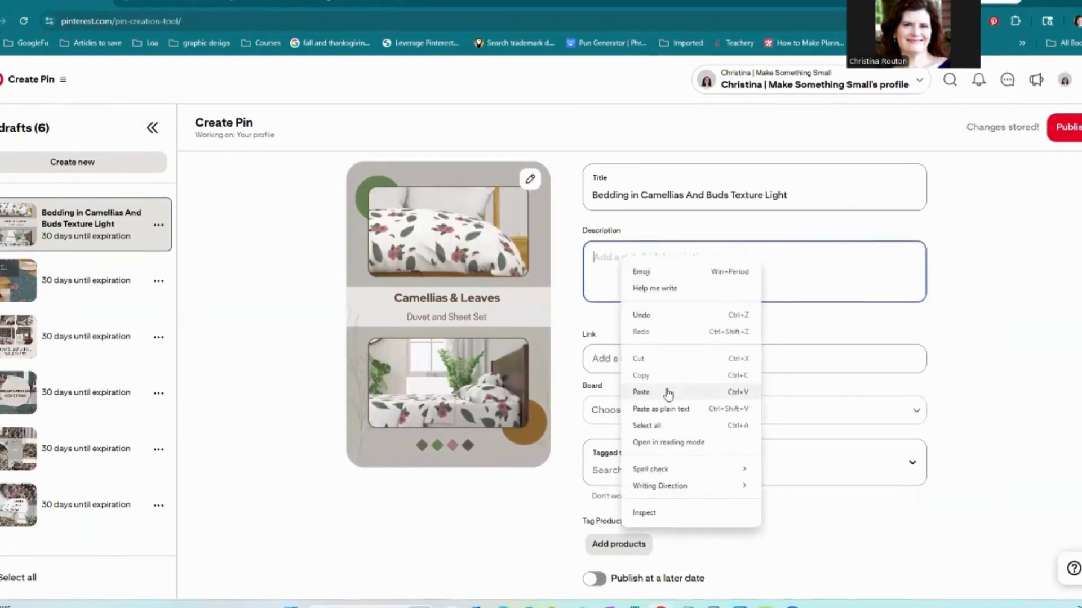
left_click(665, 397)
- Copy the Spoonflower sheet set page's web address and paste it as the Pinterest pin's link
left_click(181, 3)
left_click(129, 28)
right_click(129, 11)
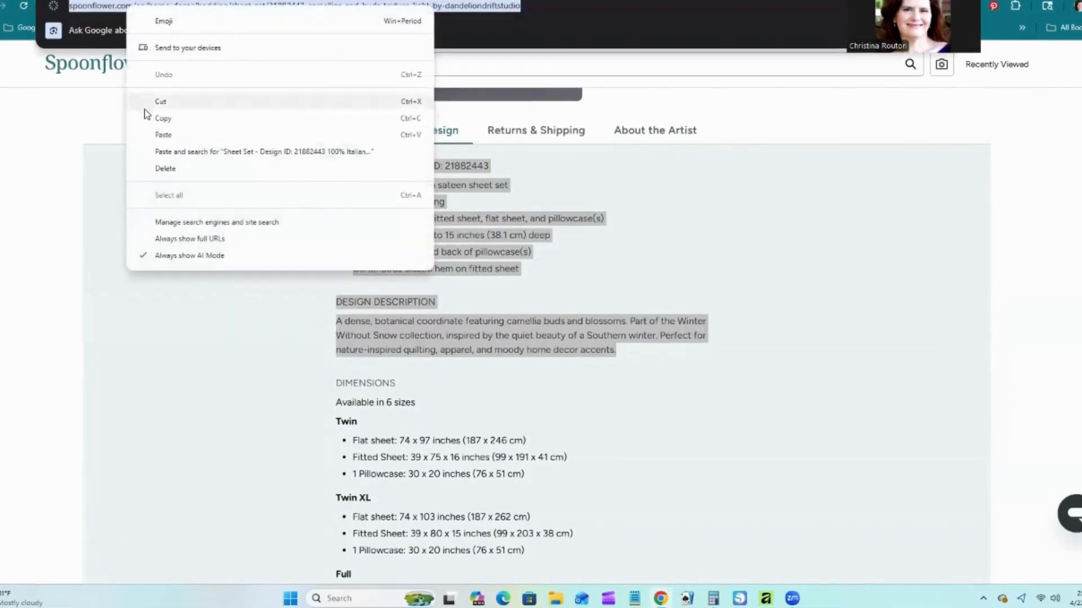
left_click(144, 111)
left_click(31, 2)
left_click(614, 385)
right_click(614, 385)
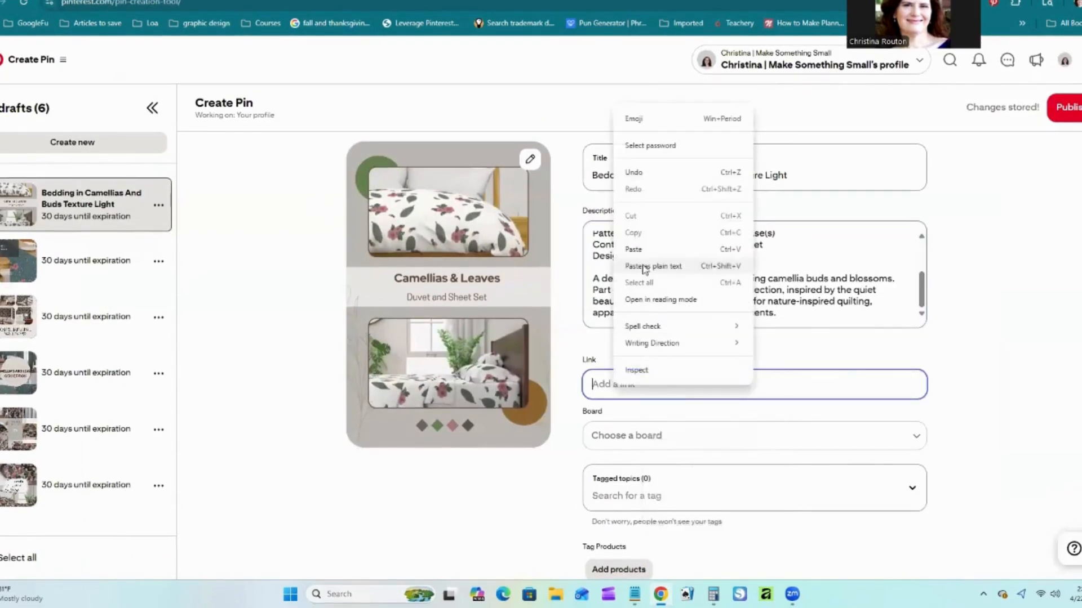
left_click(642, 265)
- Assign the bedding pin to the Winter Without Snow board
scroll(795, 334, "down", 2)
left_click(914, 340)
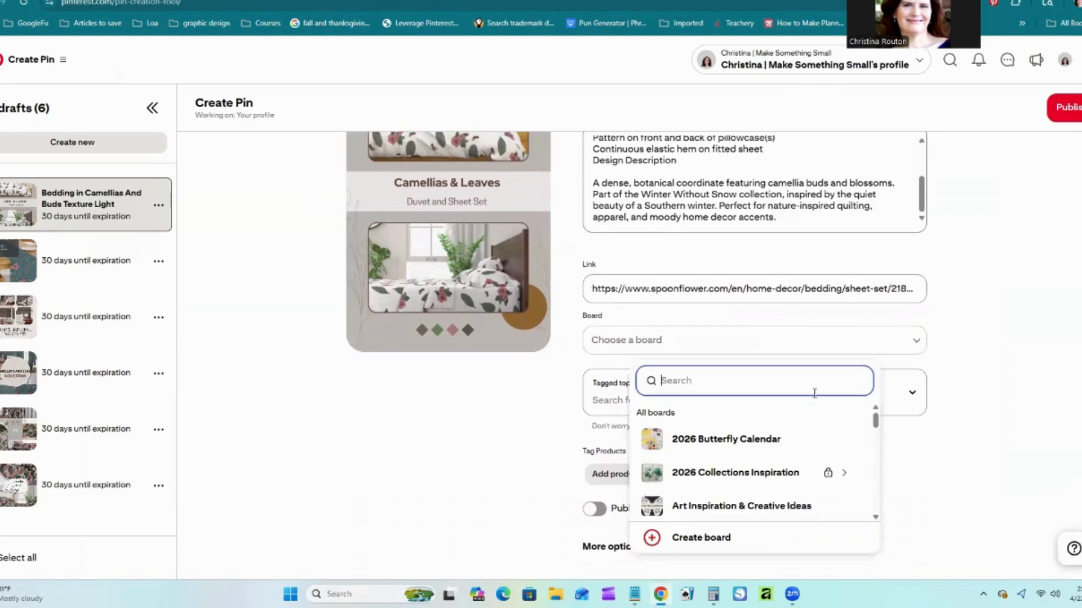
scroll(777, 440, "down", 5)
scroll(777, 440, "down", 6)
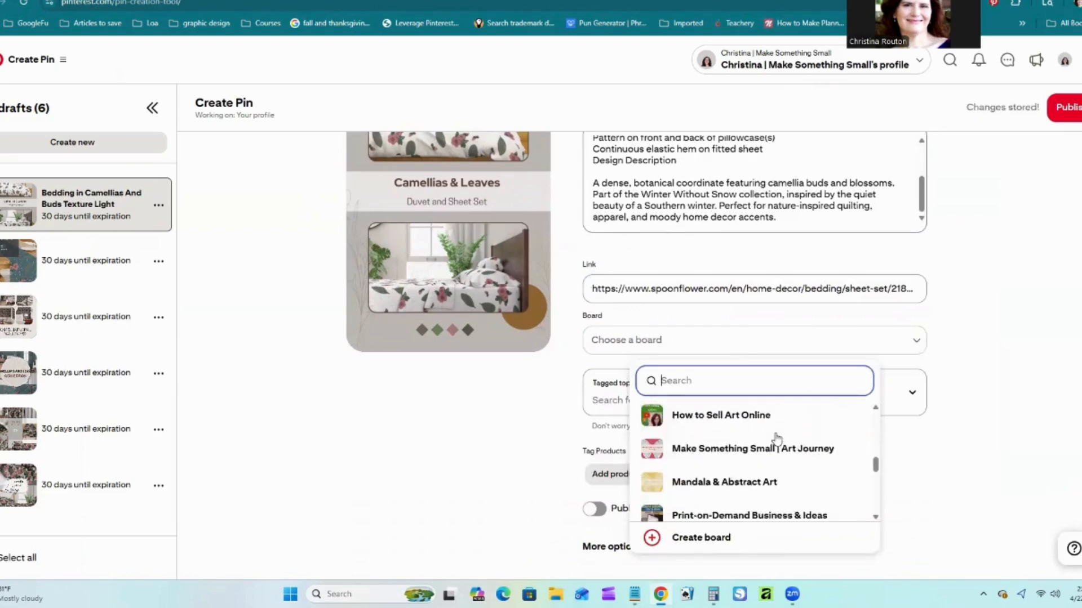
scroll(777, 440, "down", 3)
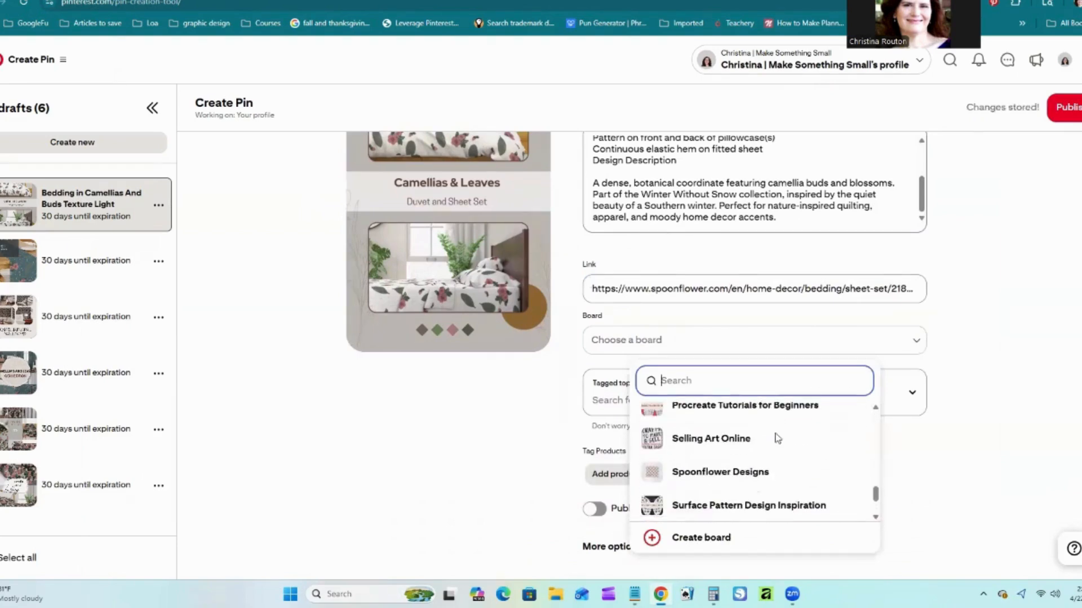
left_click(754, 470)
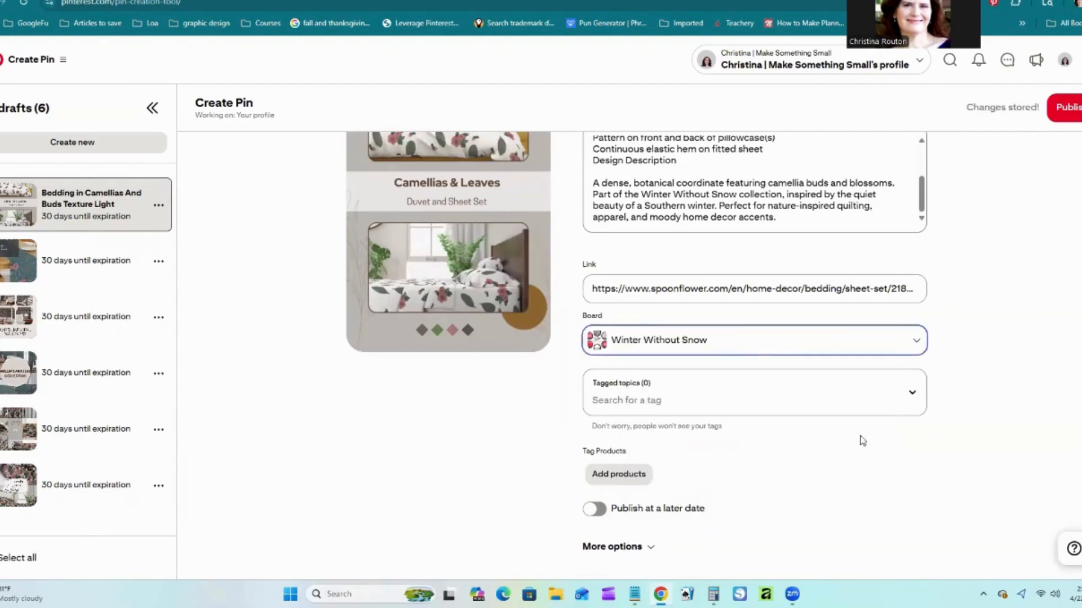
- Search the topic tags for "floral" and "flowers" and add the Floral and Flowers tags
left_click(632, 393)
type("floral")
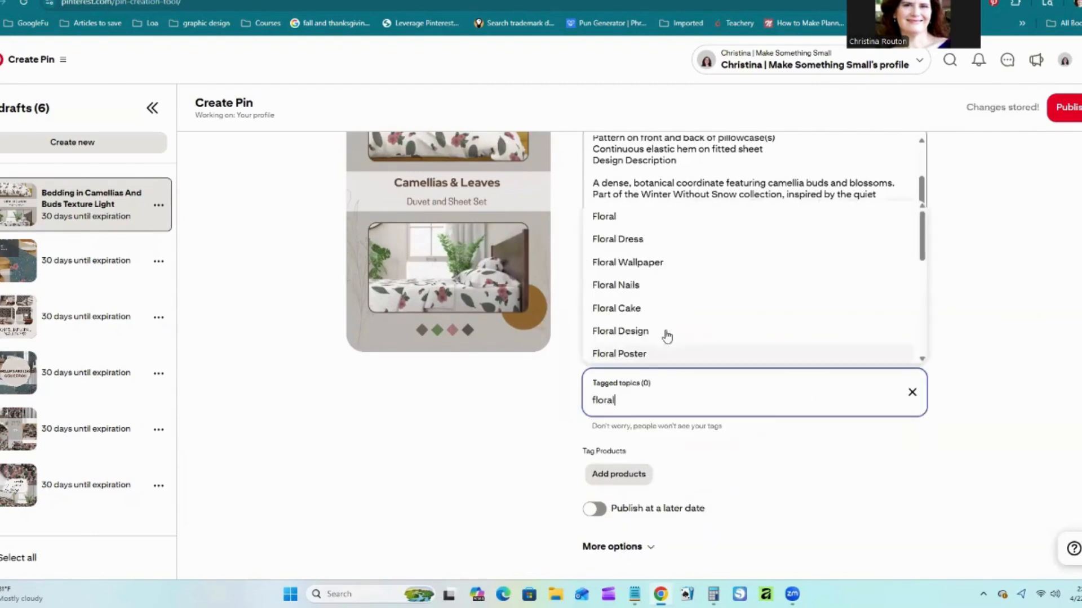
left_click(638, 226)
type("flowers")
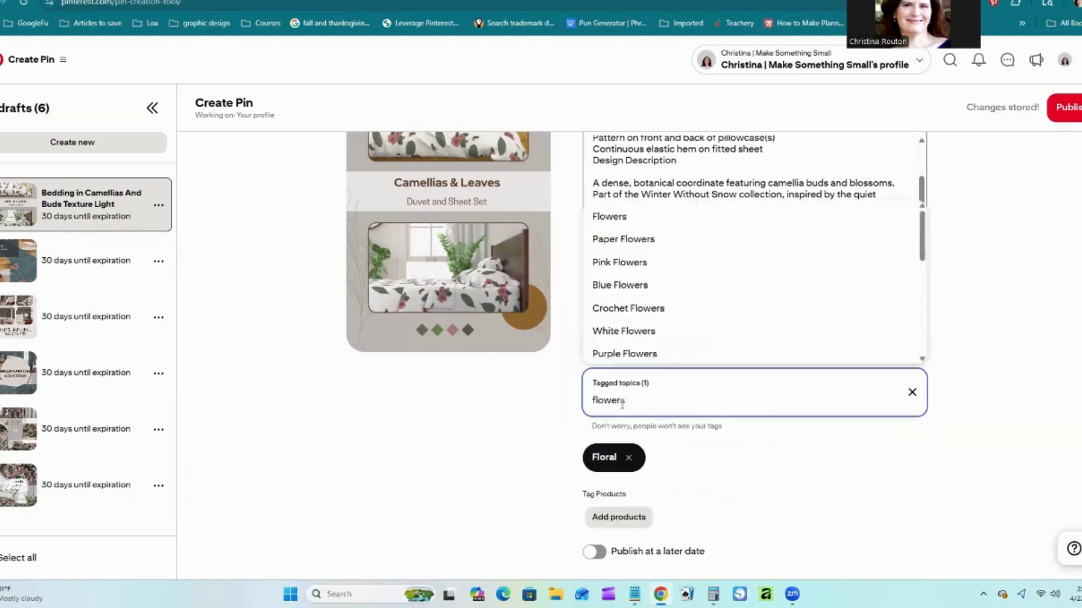
left_click(624, 224)
- Search the topic tags for "sheets" and "bedroom" and add the Bed Sheets and Cozy Bedroom tags
type("sheets")
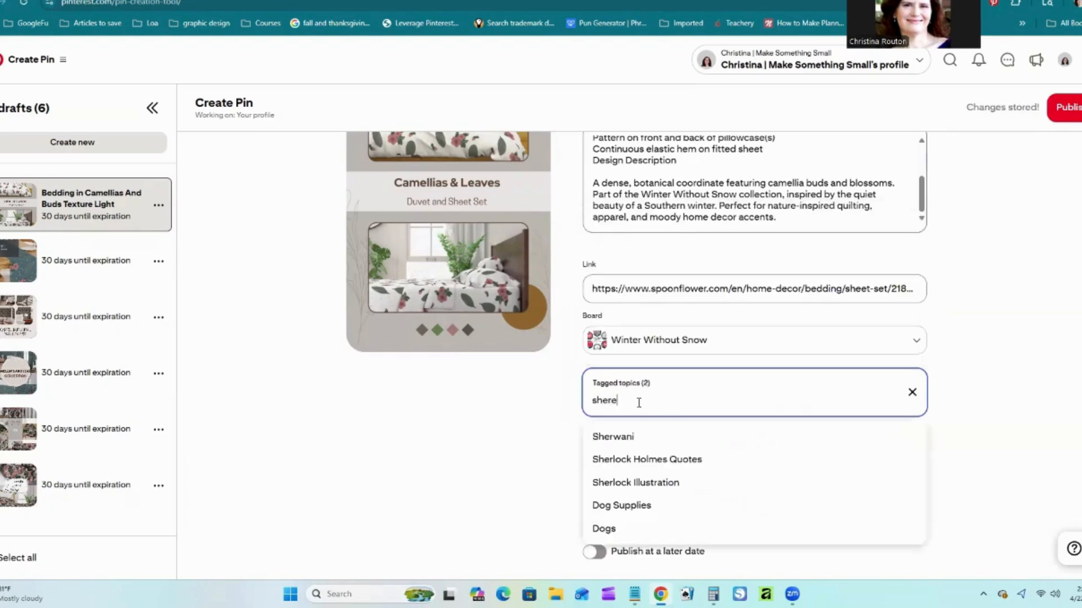
left_click(632, 222)
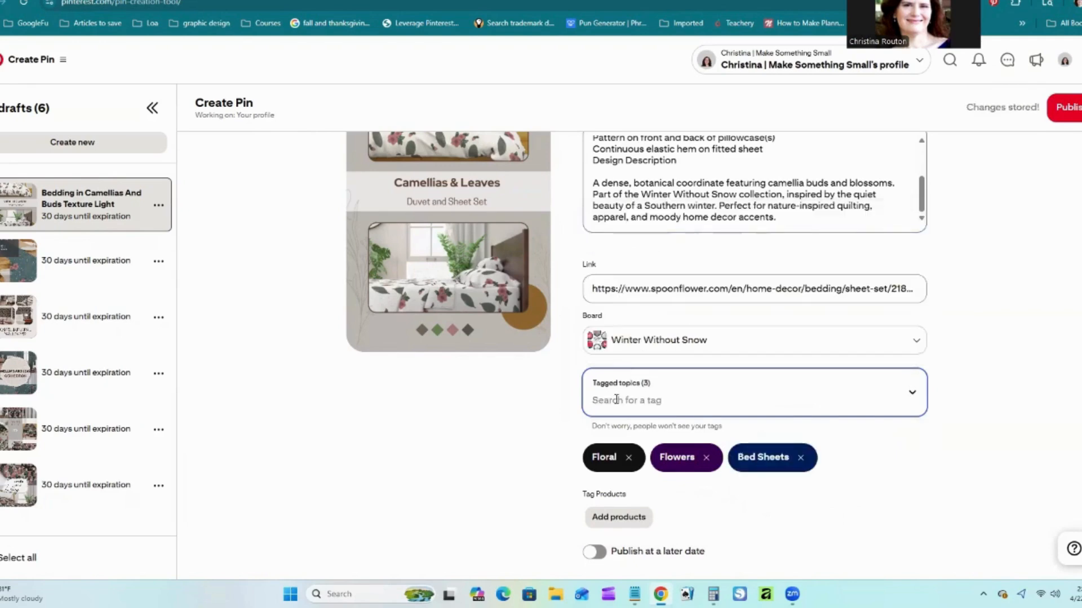
type("bedroom")
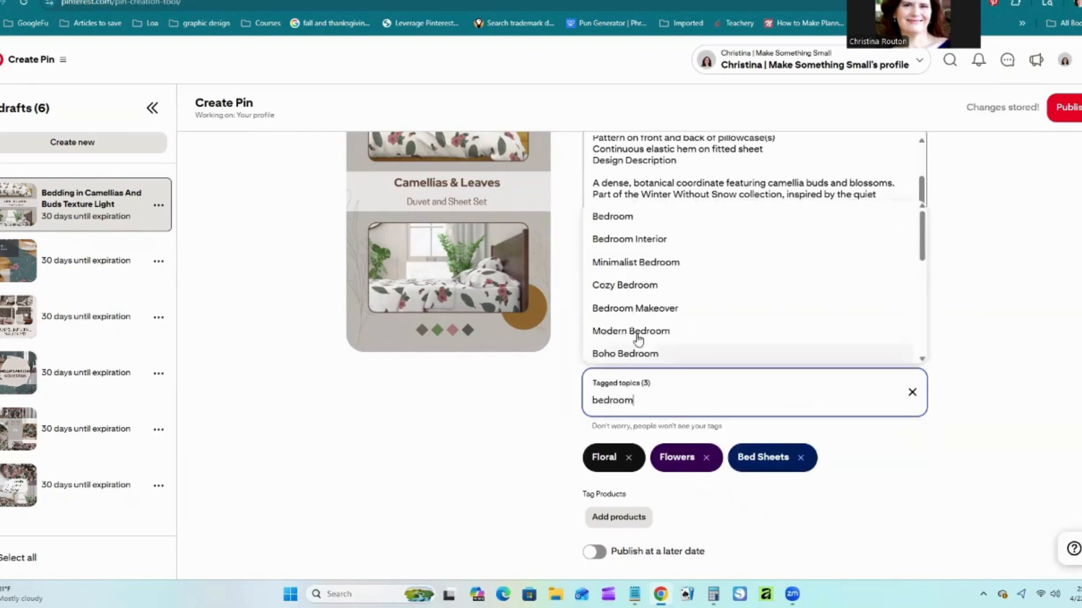
left_click(625, 286)
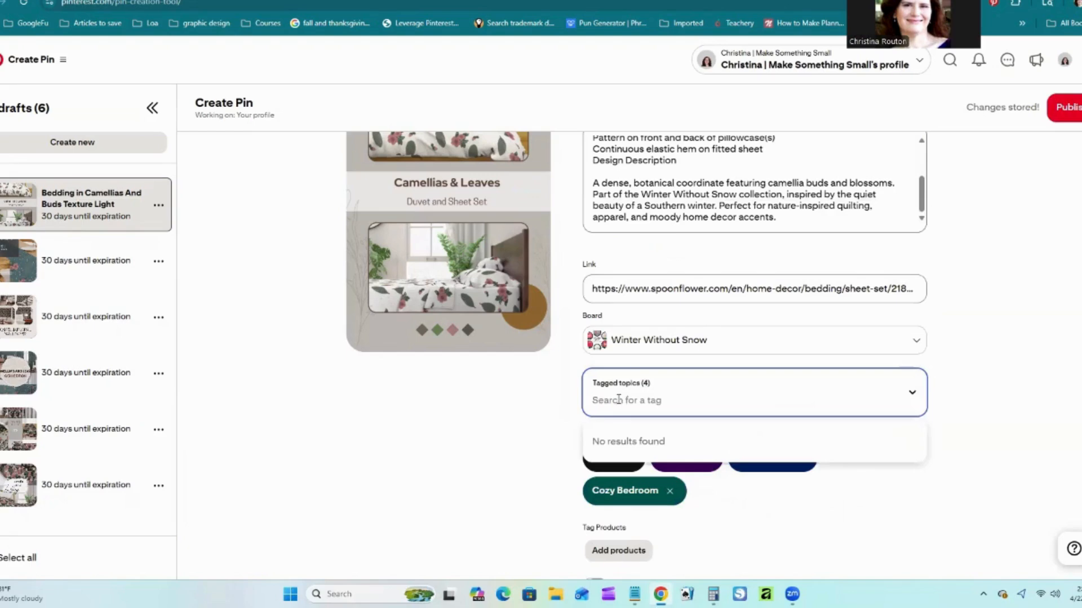
- Search the topic tags for "southern" and "makeover" and add the Southern Style Home and Bedroom Makeover tags
type("southern")
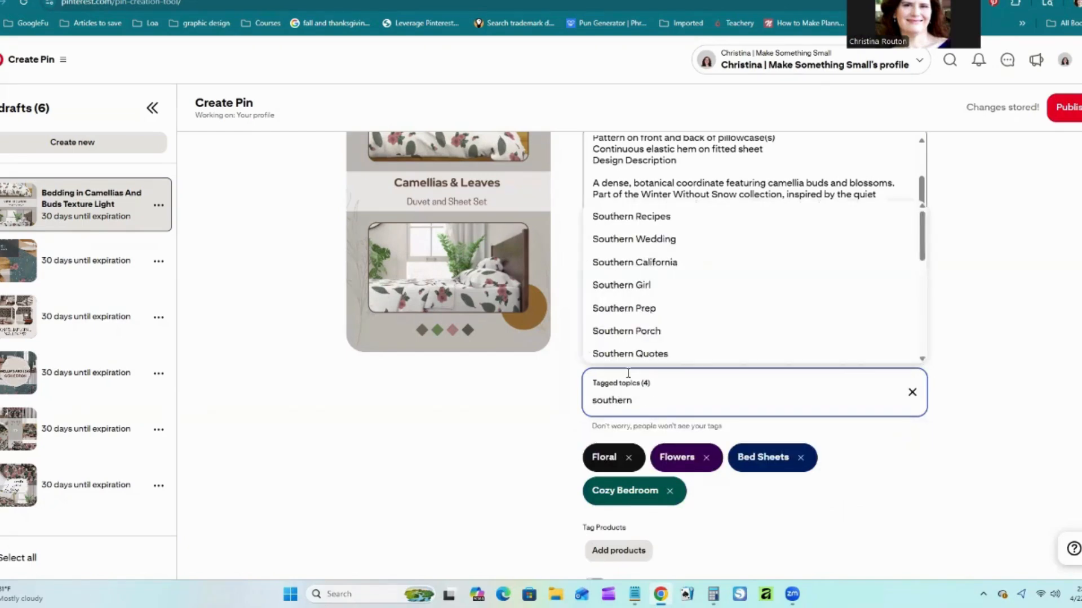
scroll(707, 264, "down", 3)
left_click(694, 260)
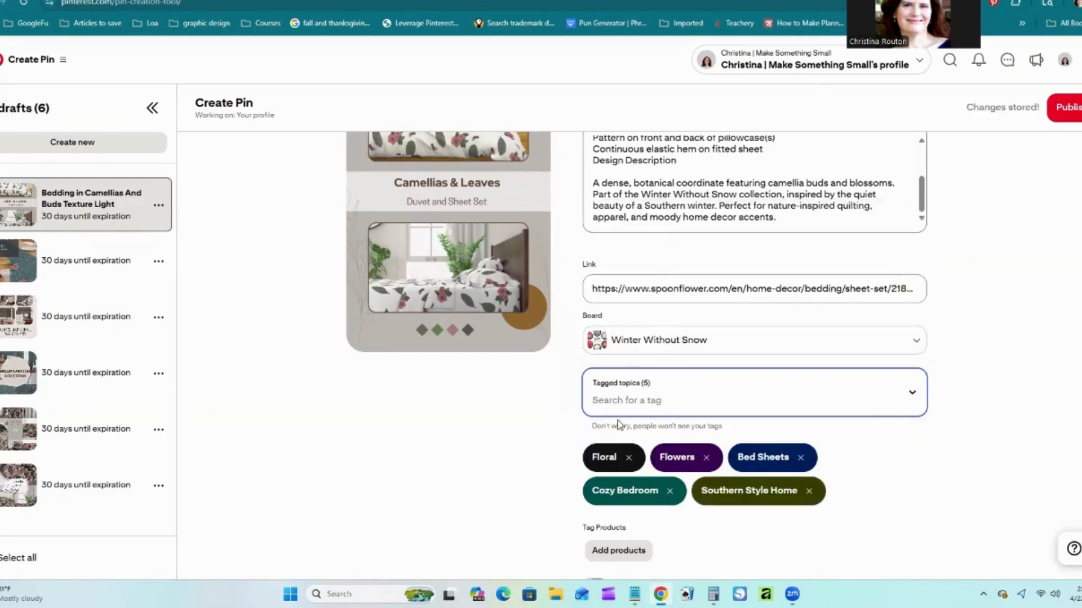
left_click(666, 409)
type("makeover")
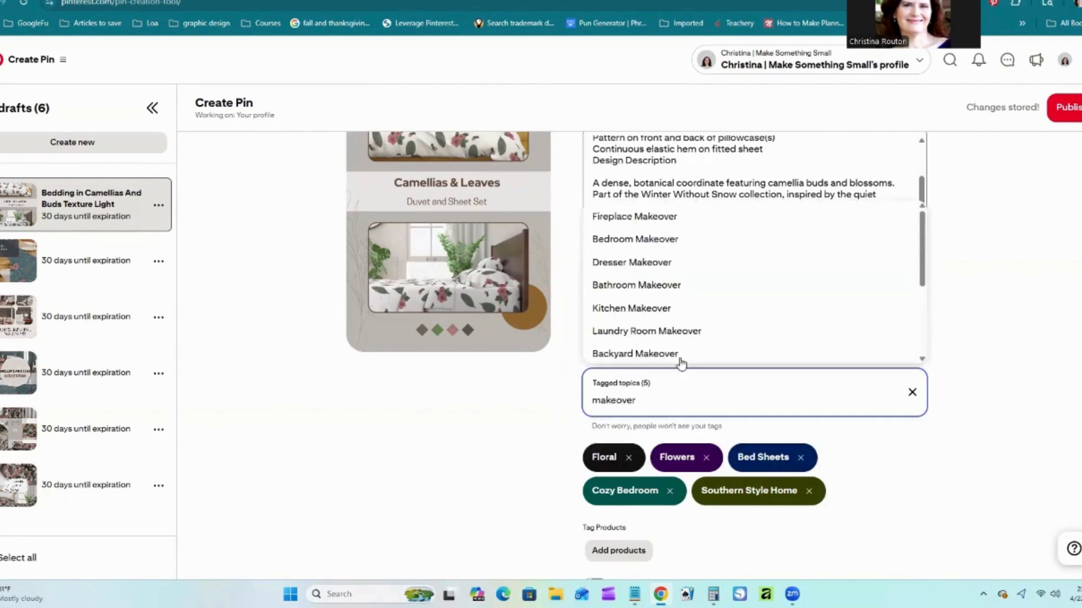
left_click(653, 242)
- Search the topic tags for "nature" and "pattern" and add the Nature Illustration and Pattern Design tags
left_click(632, 401)
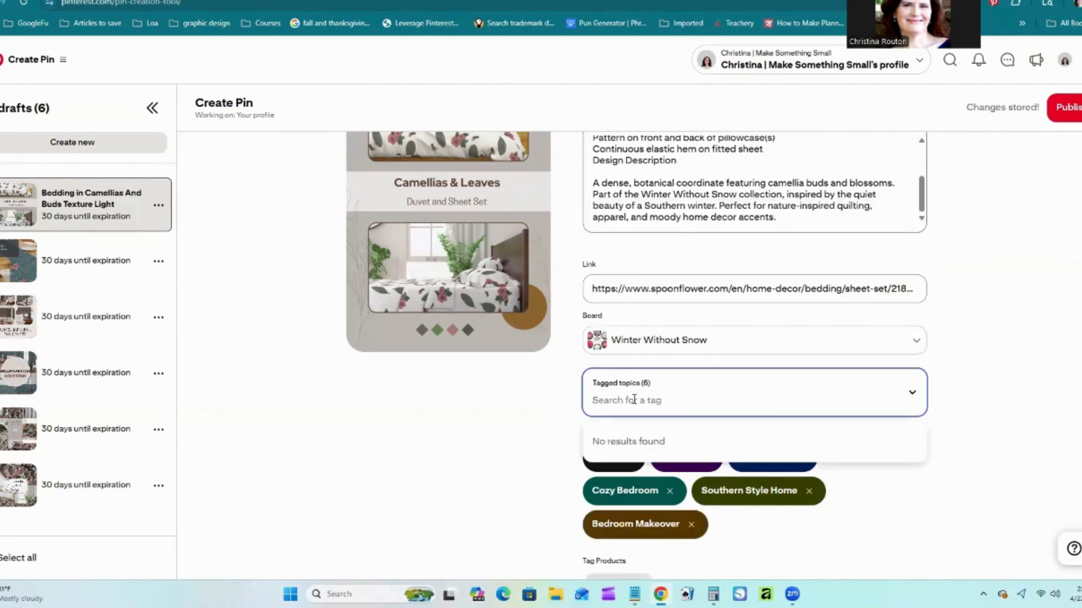
type("nature")
left_click(647, 285)
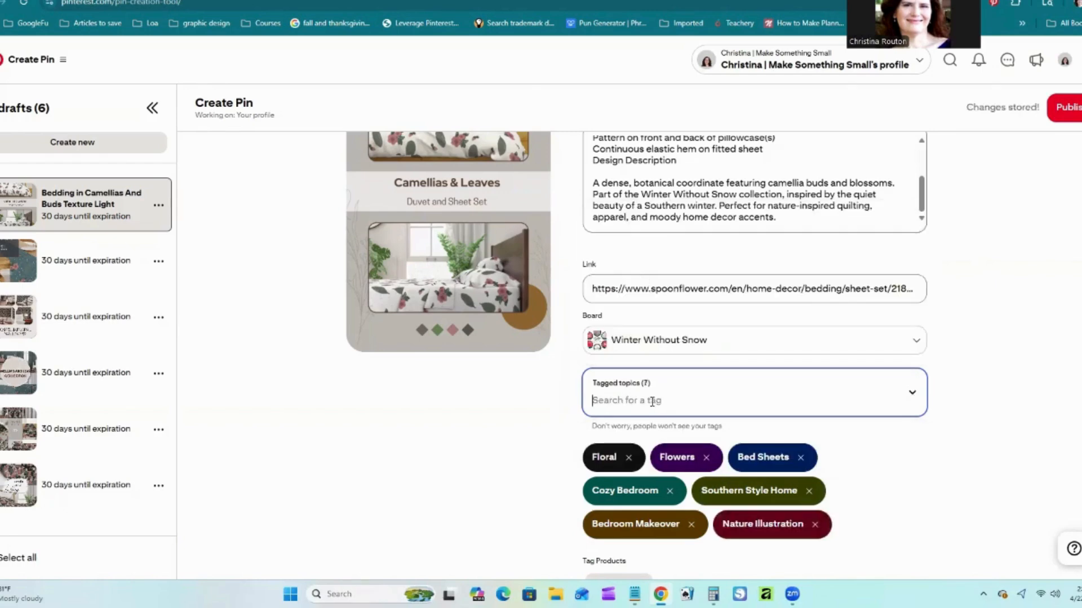
type("pattern")
left_click(625, 239)
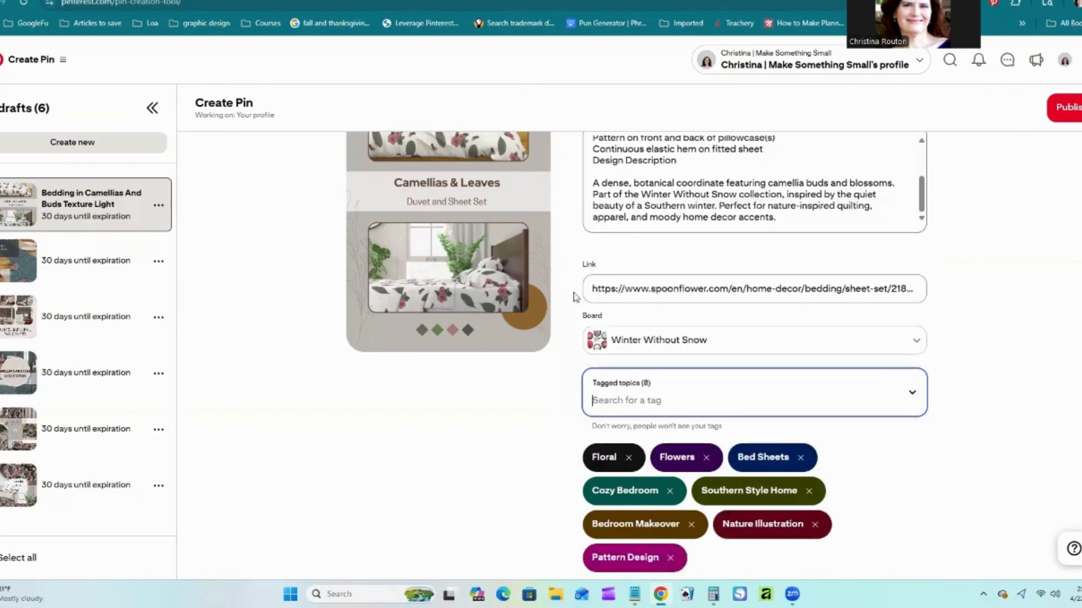
- Search the topic tags for "bedding" twice and add two matching tags, the second being College Dorm Bedding
left_click(632, 404)
scroll(493, 422, "up", 2)
scroll(503, 421, "down", 2)
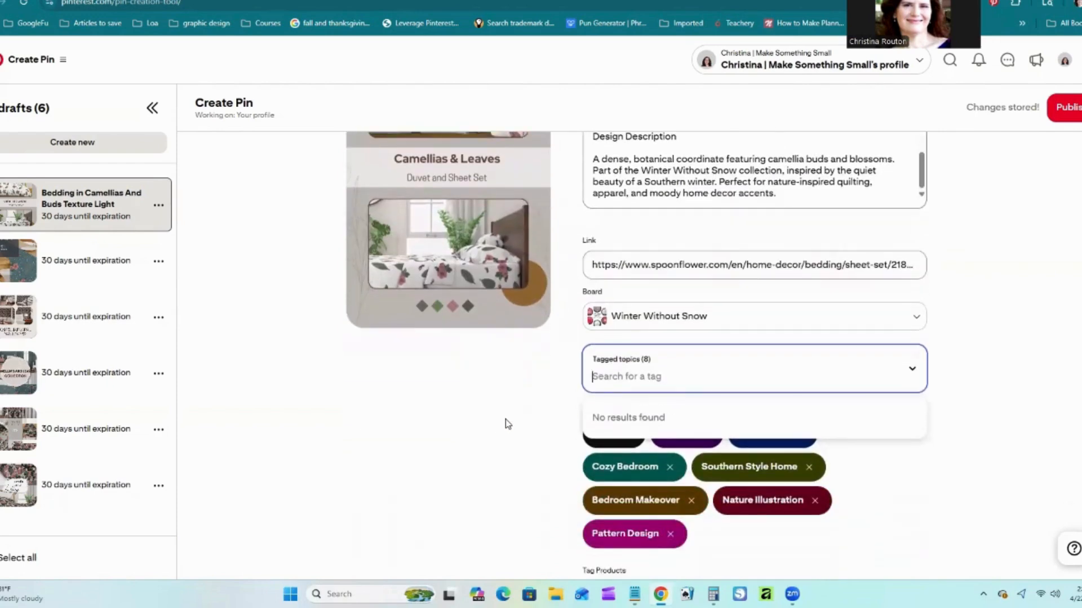
scroll(506, 419, "up", 1)
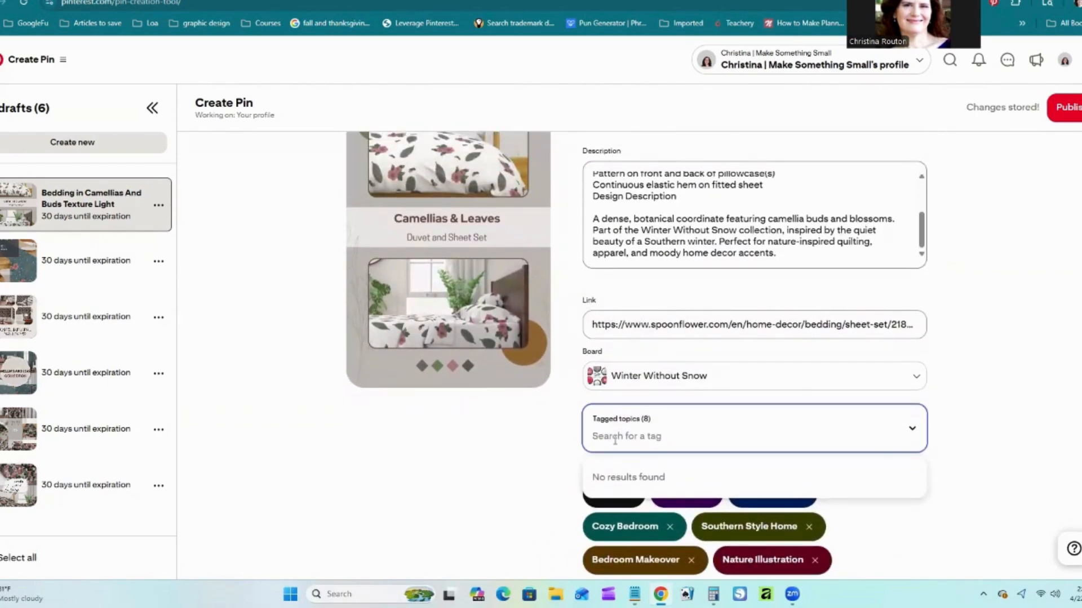
type("bedding")
left_click(603, 255)
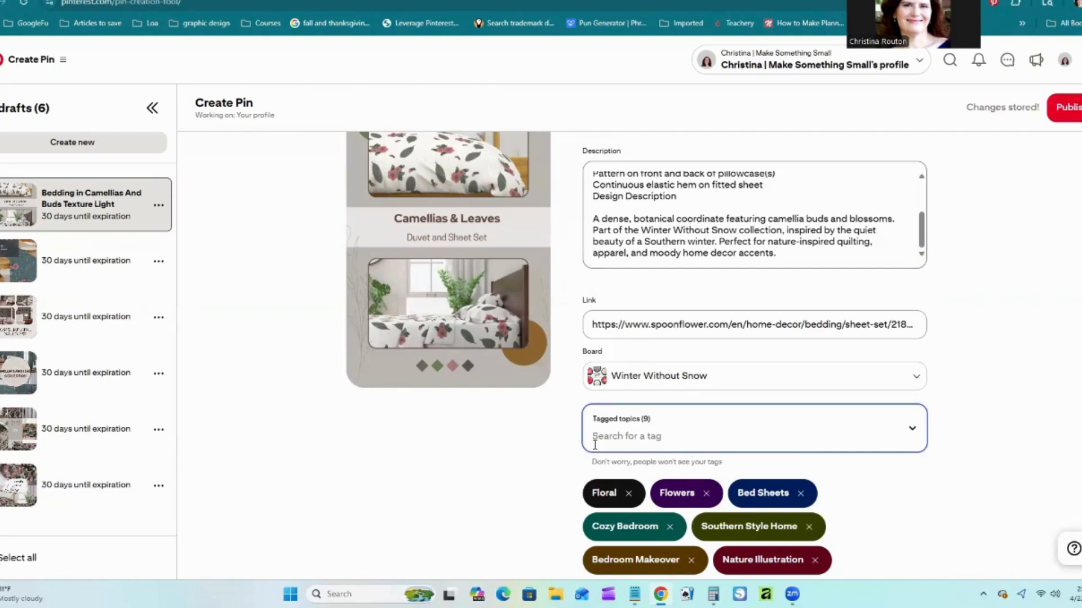
type("bedding")
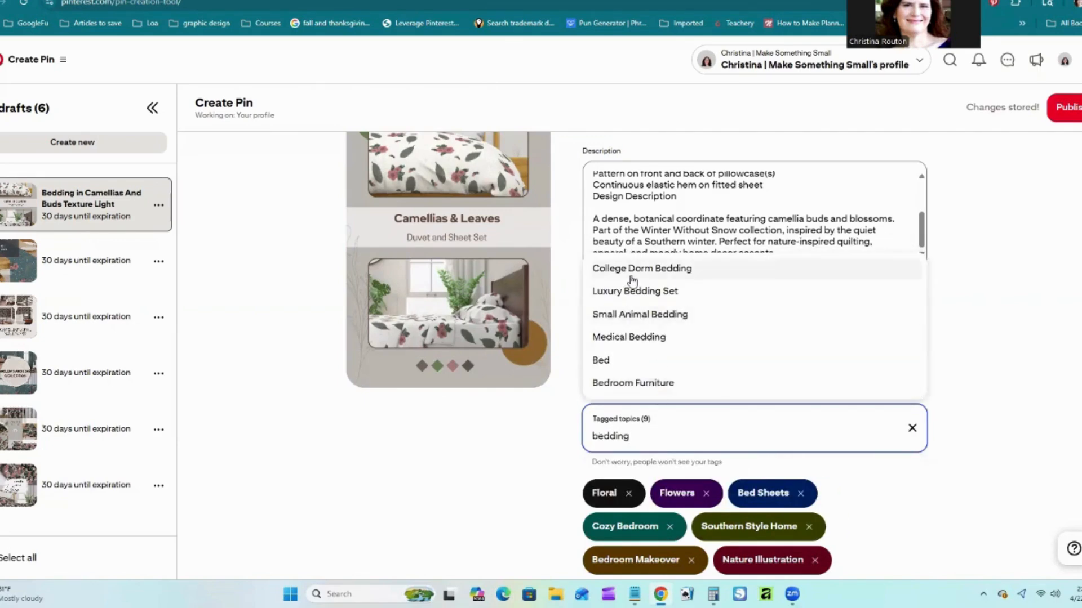
left_click(631, 277)
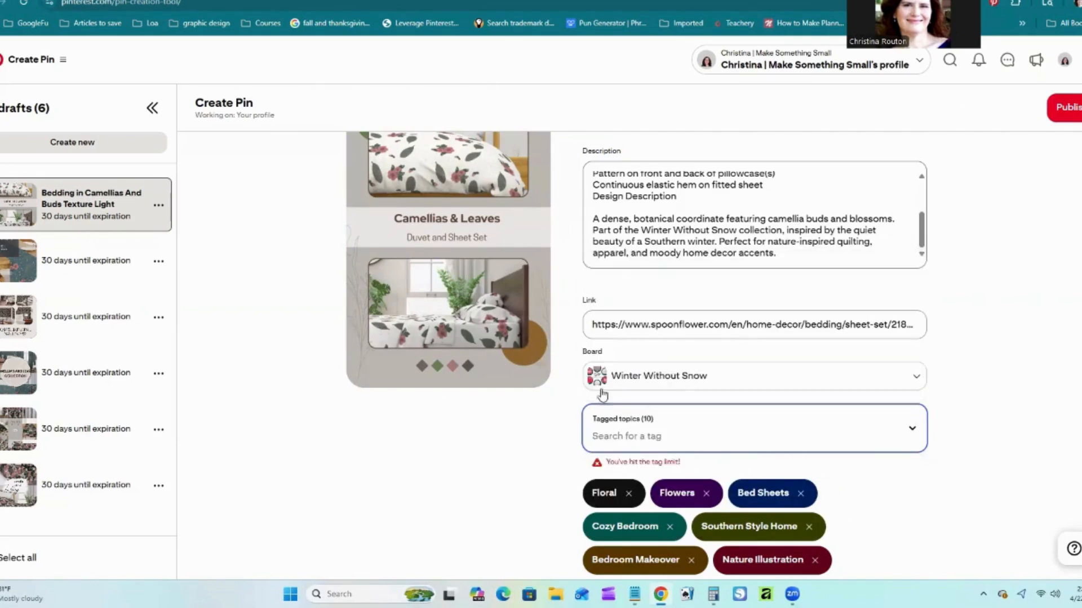
- Review the completed camellia bedding pin and publish it
scroll(876, 353, "down", 4)
scroll(877, 361, "up", 5)
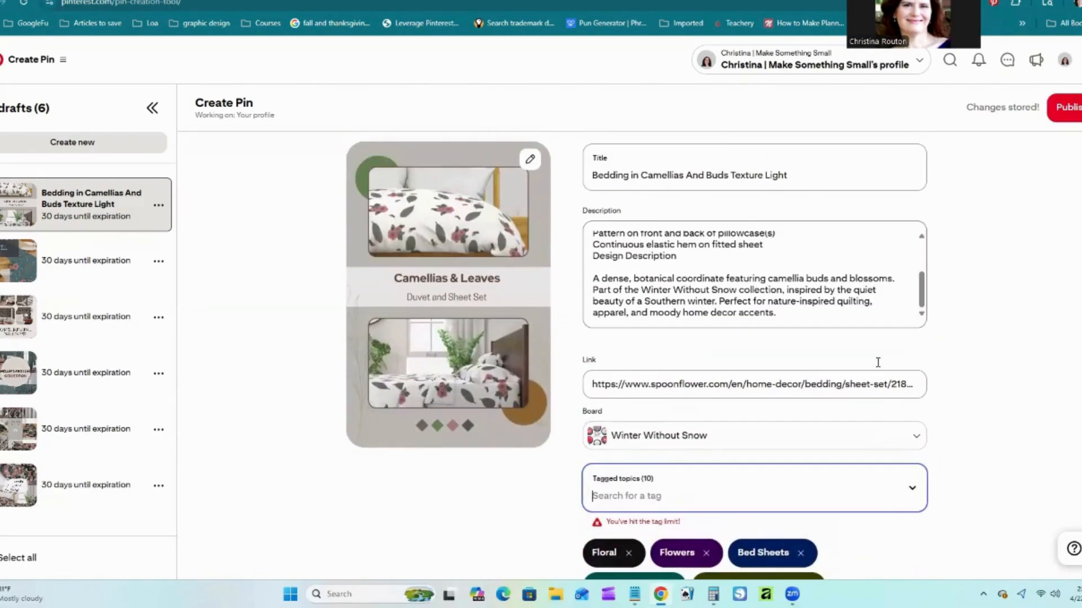
left_click(1068, 113)
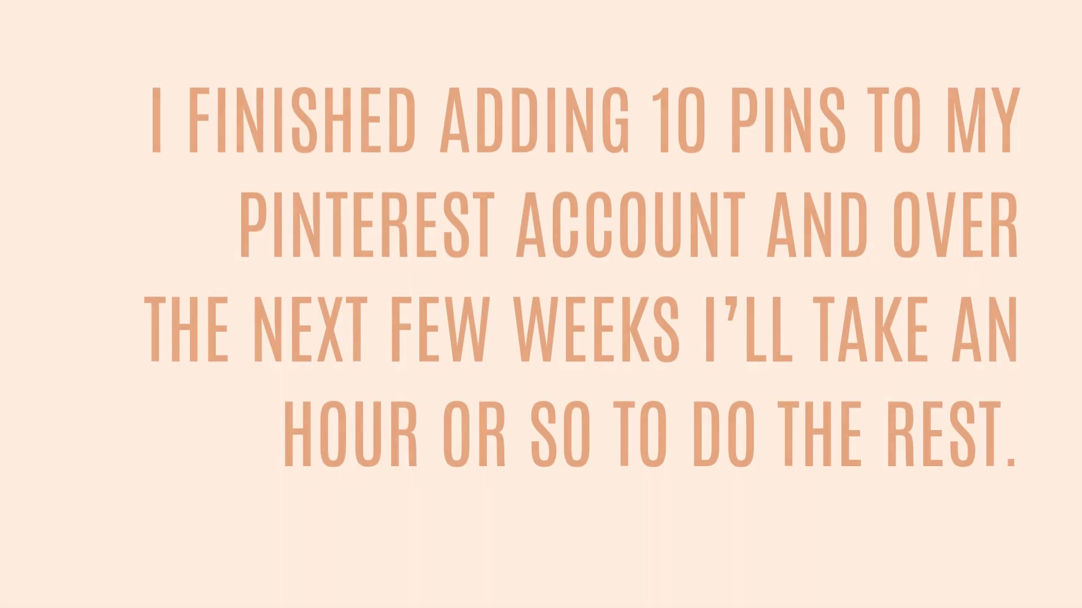